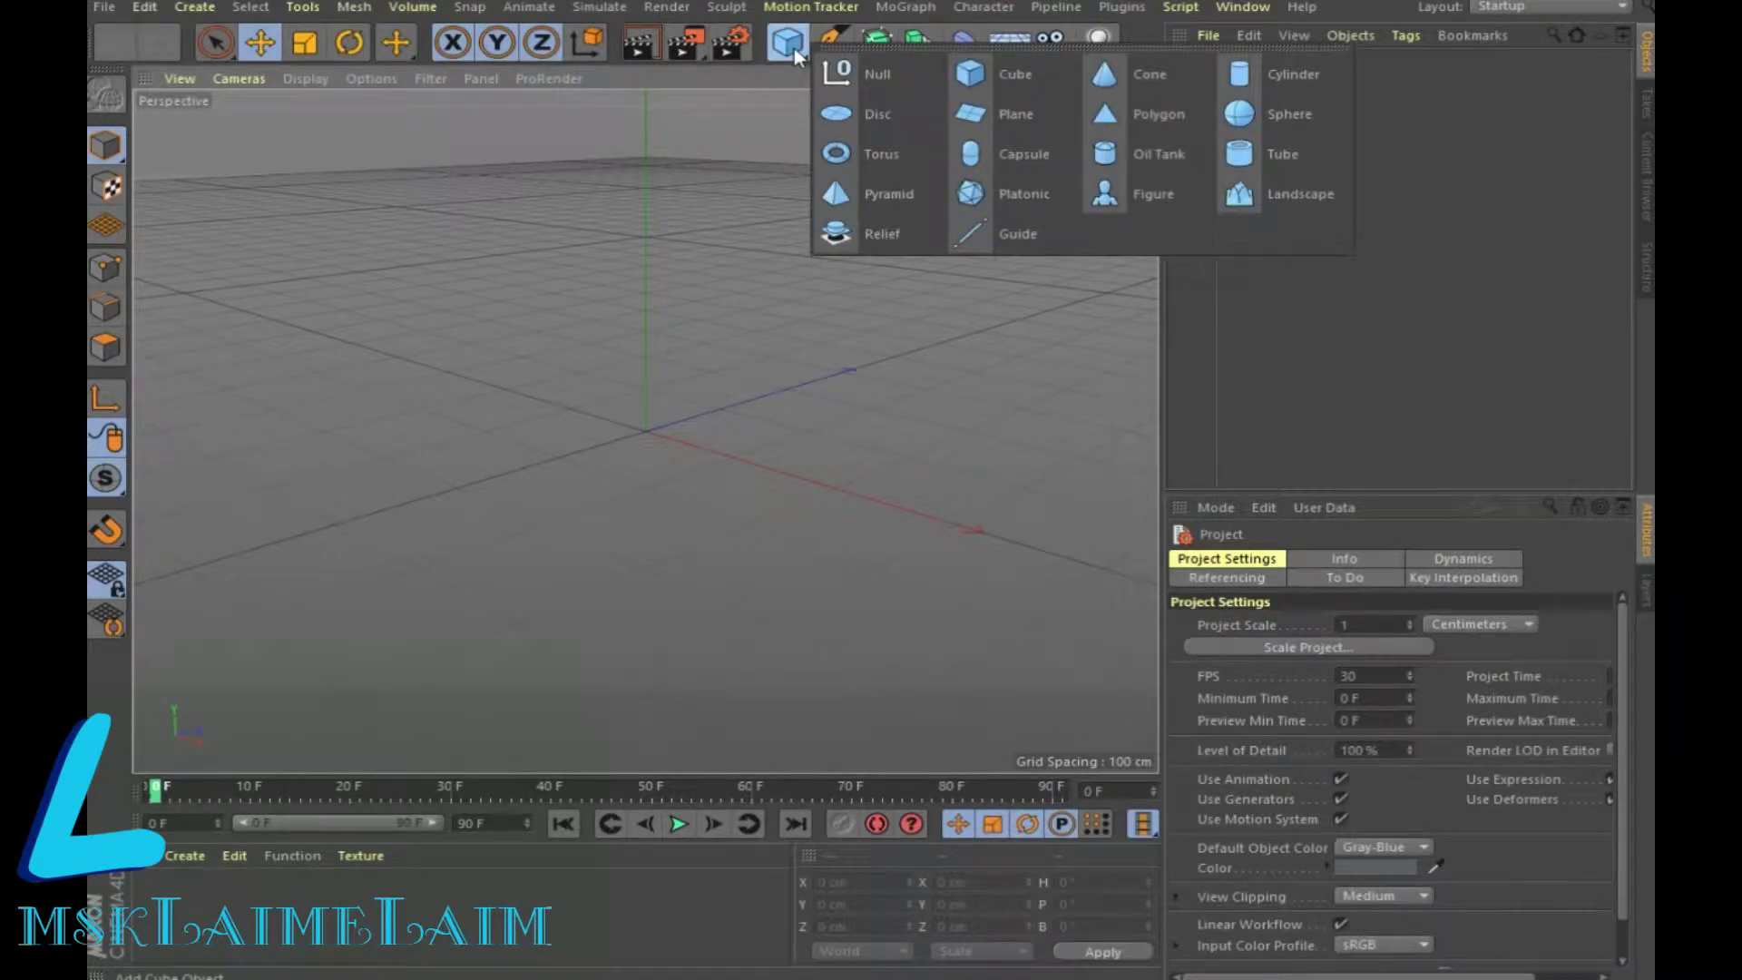
Add a sphere with a 200 cm radius
{"action": "left_click", "coordinate": [1297, 111]}
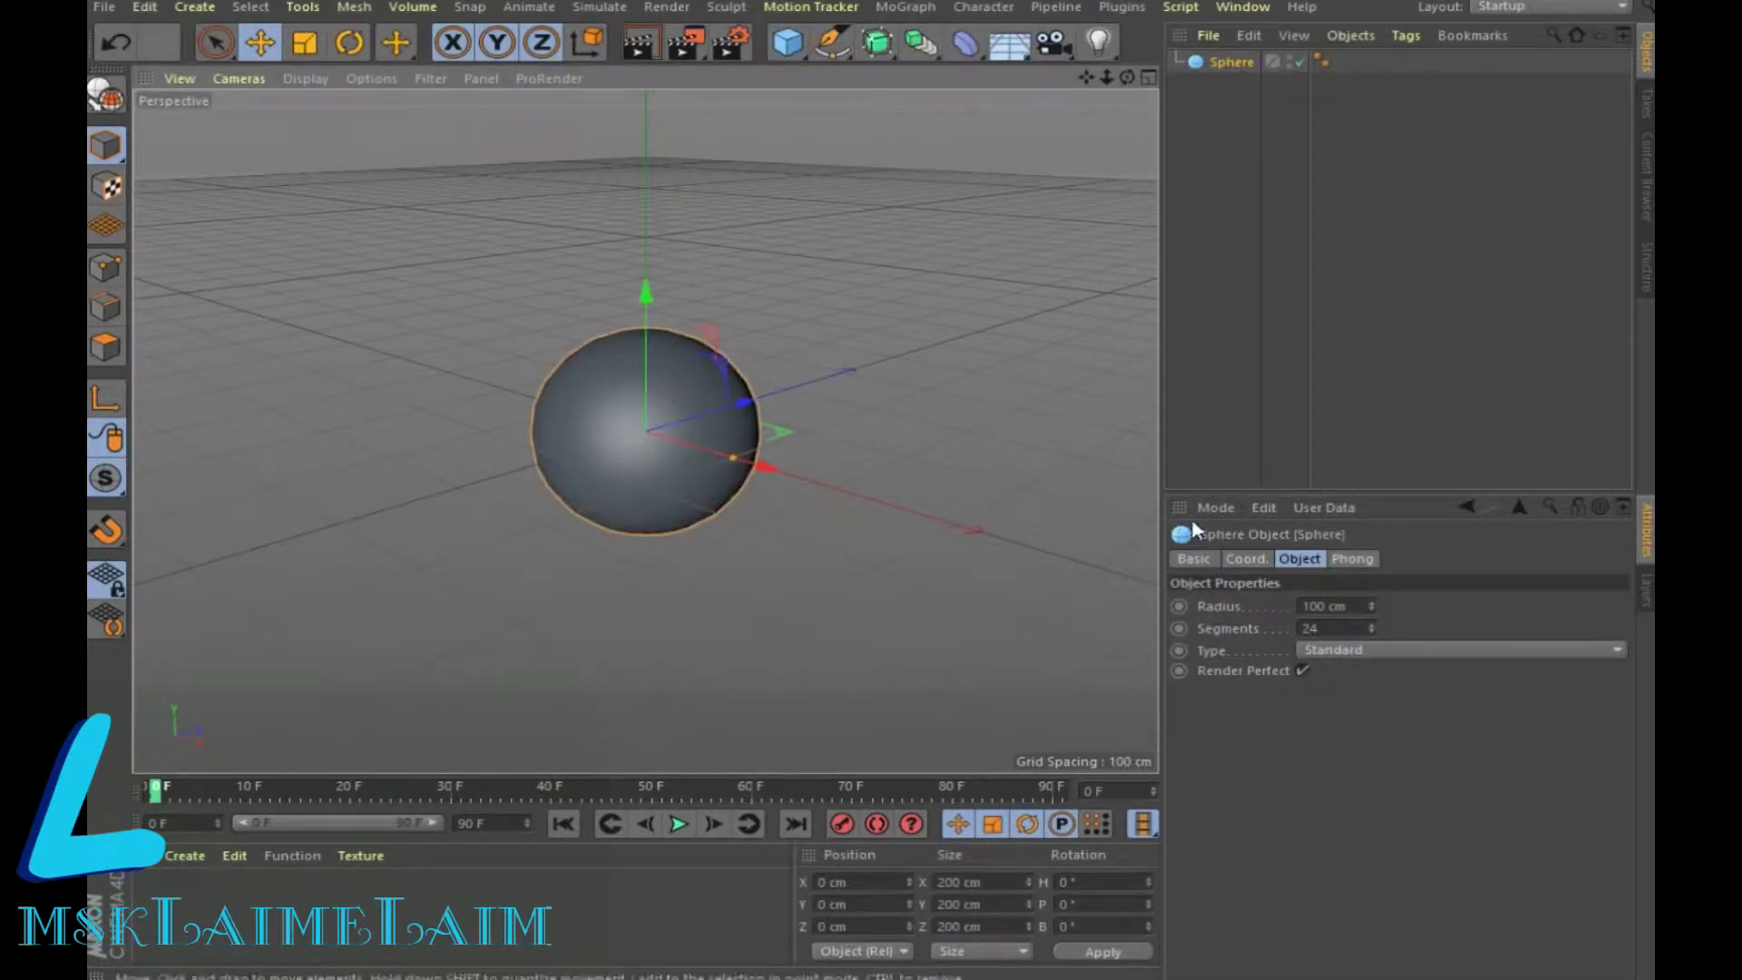
{"action": "double_click", "coordinate": [1325, 606]}
{"action": "type", "text": "2000"}
{"action": "key", "text": "BackSpace"}
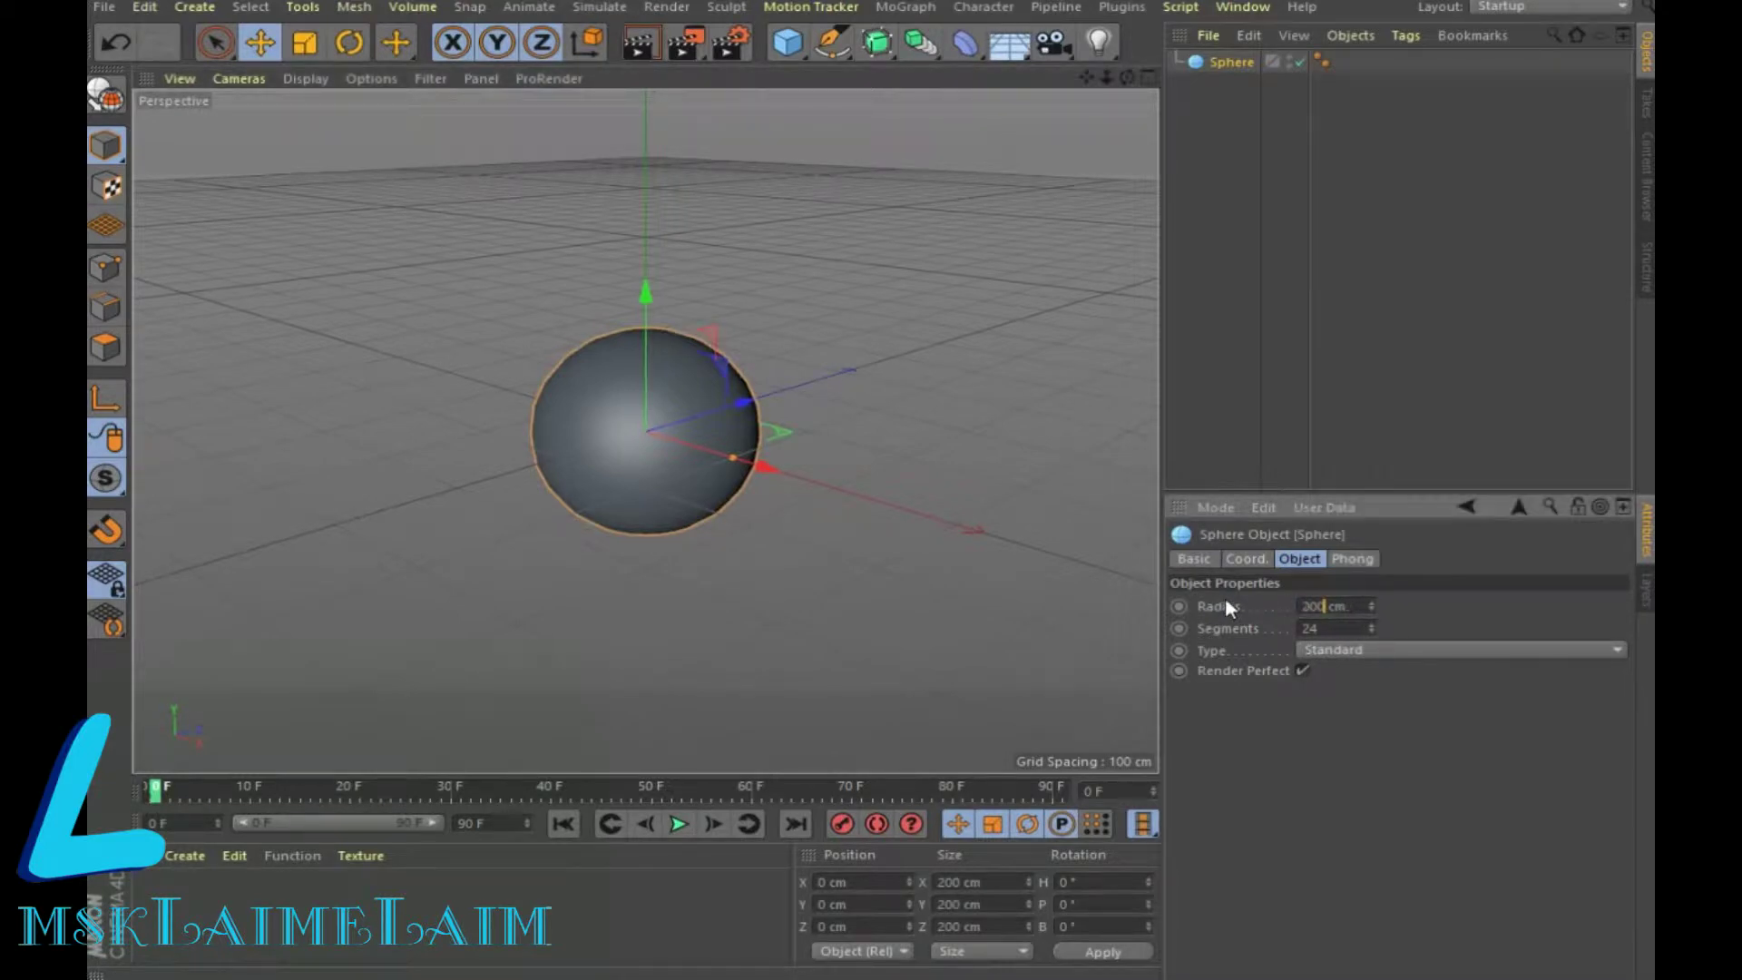
{"action": "key", "text": "Return"}
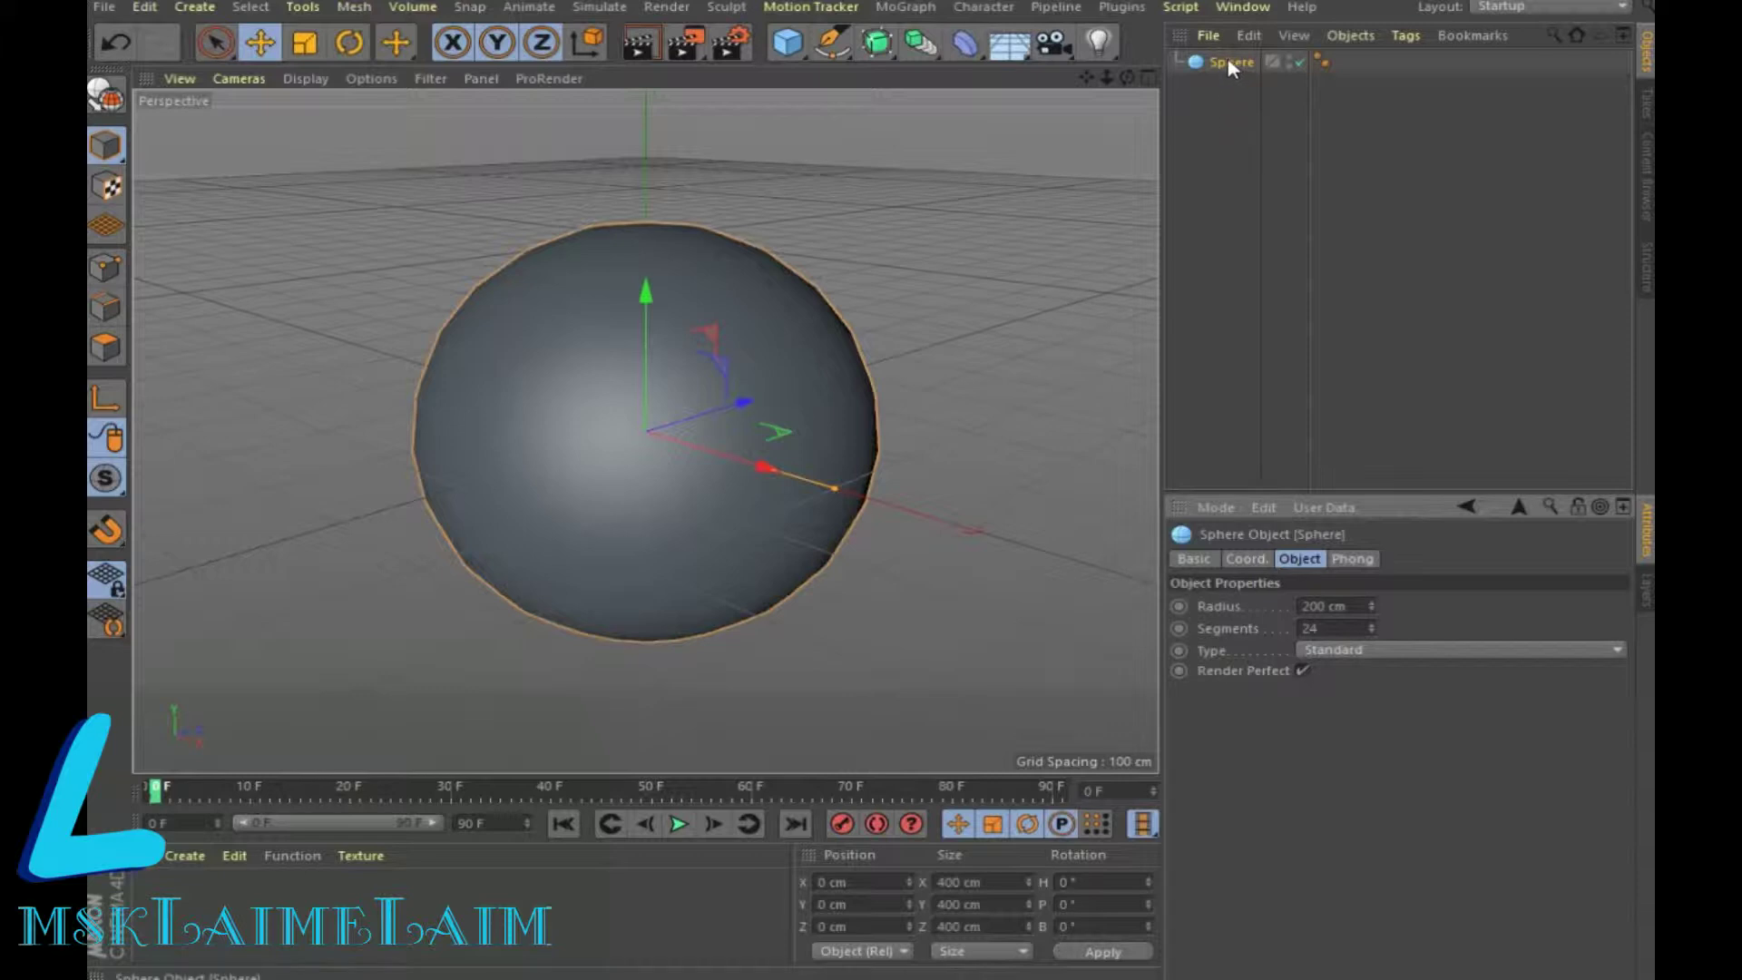
Duplicate it as Sphere.1 with a 150 cm radius and switch to the four-view layout
{"action": "left_click_drag", "start_coordinate": [1228, 60], "coordinate": [1228, 77], "text": "ctrl"}
{"action": "double_click", "coordinate": [1316, 606]}
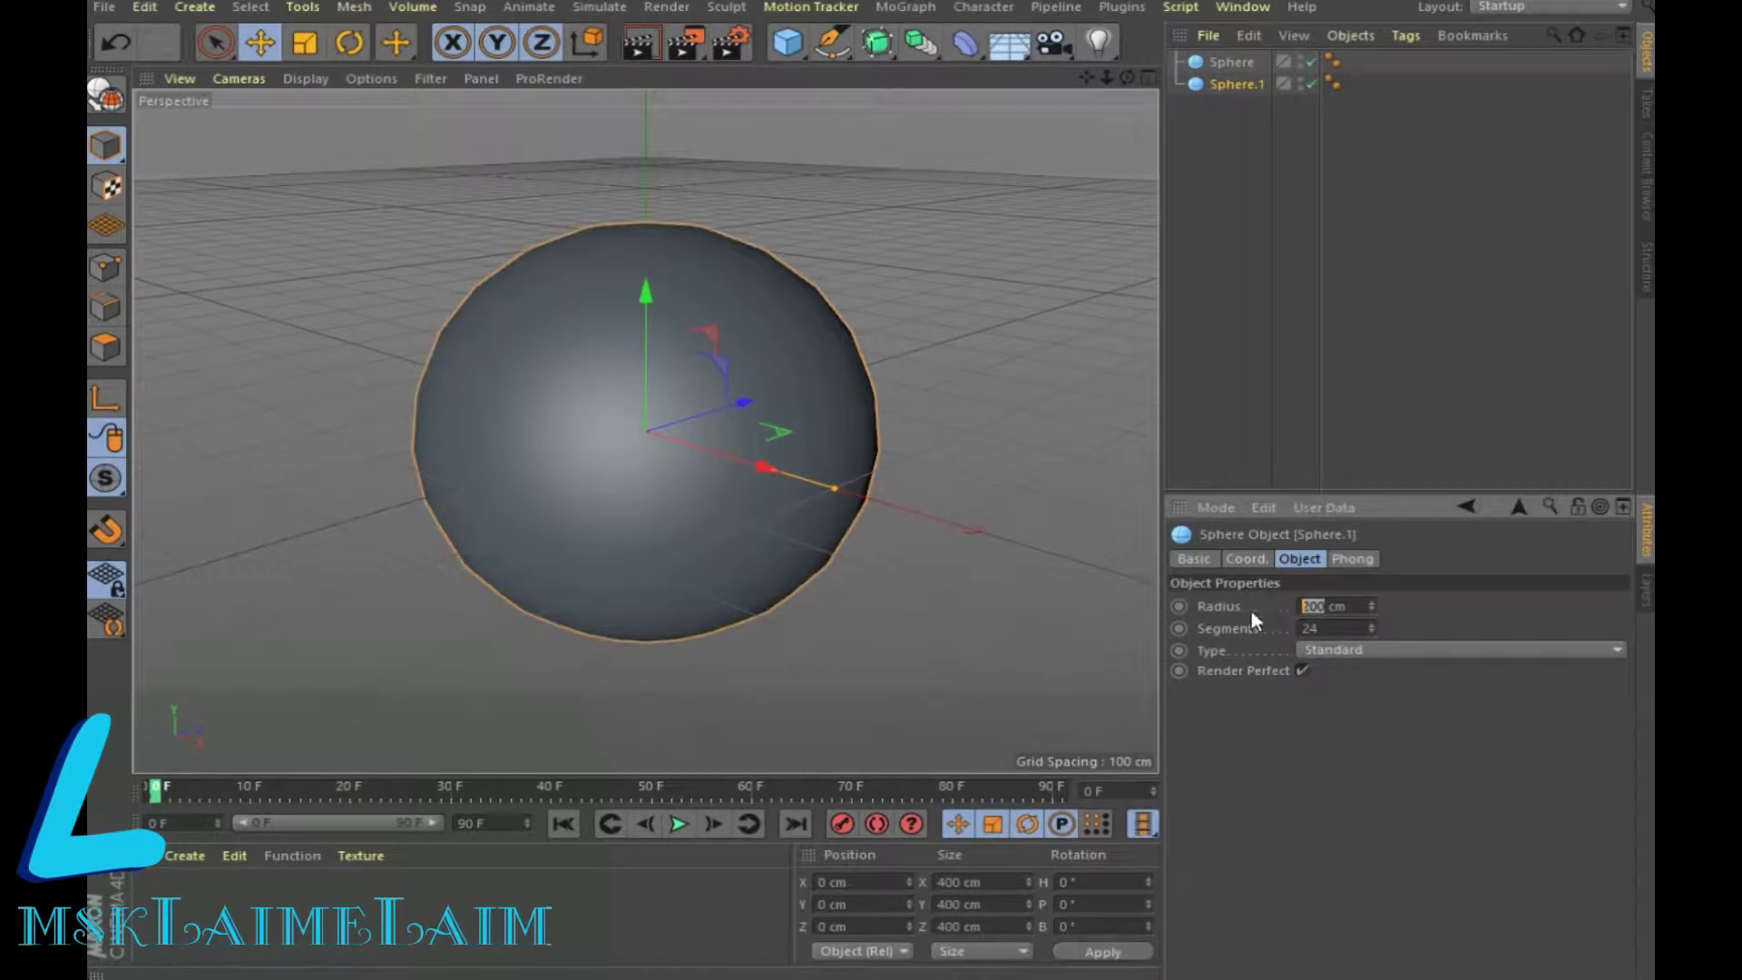
{"action": "type", "text": "150"}
{"action": "left_click", "coordinate": [1107, 667]}
{"action": "left_click", "coordinate": [1147, 78]}
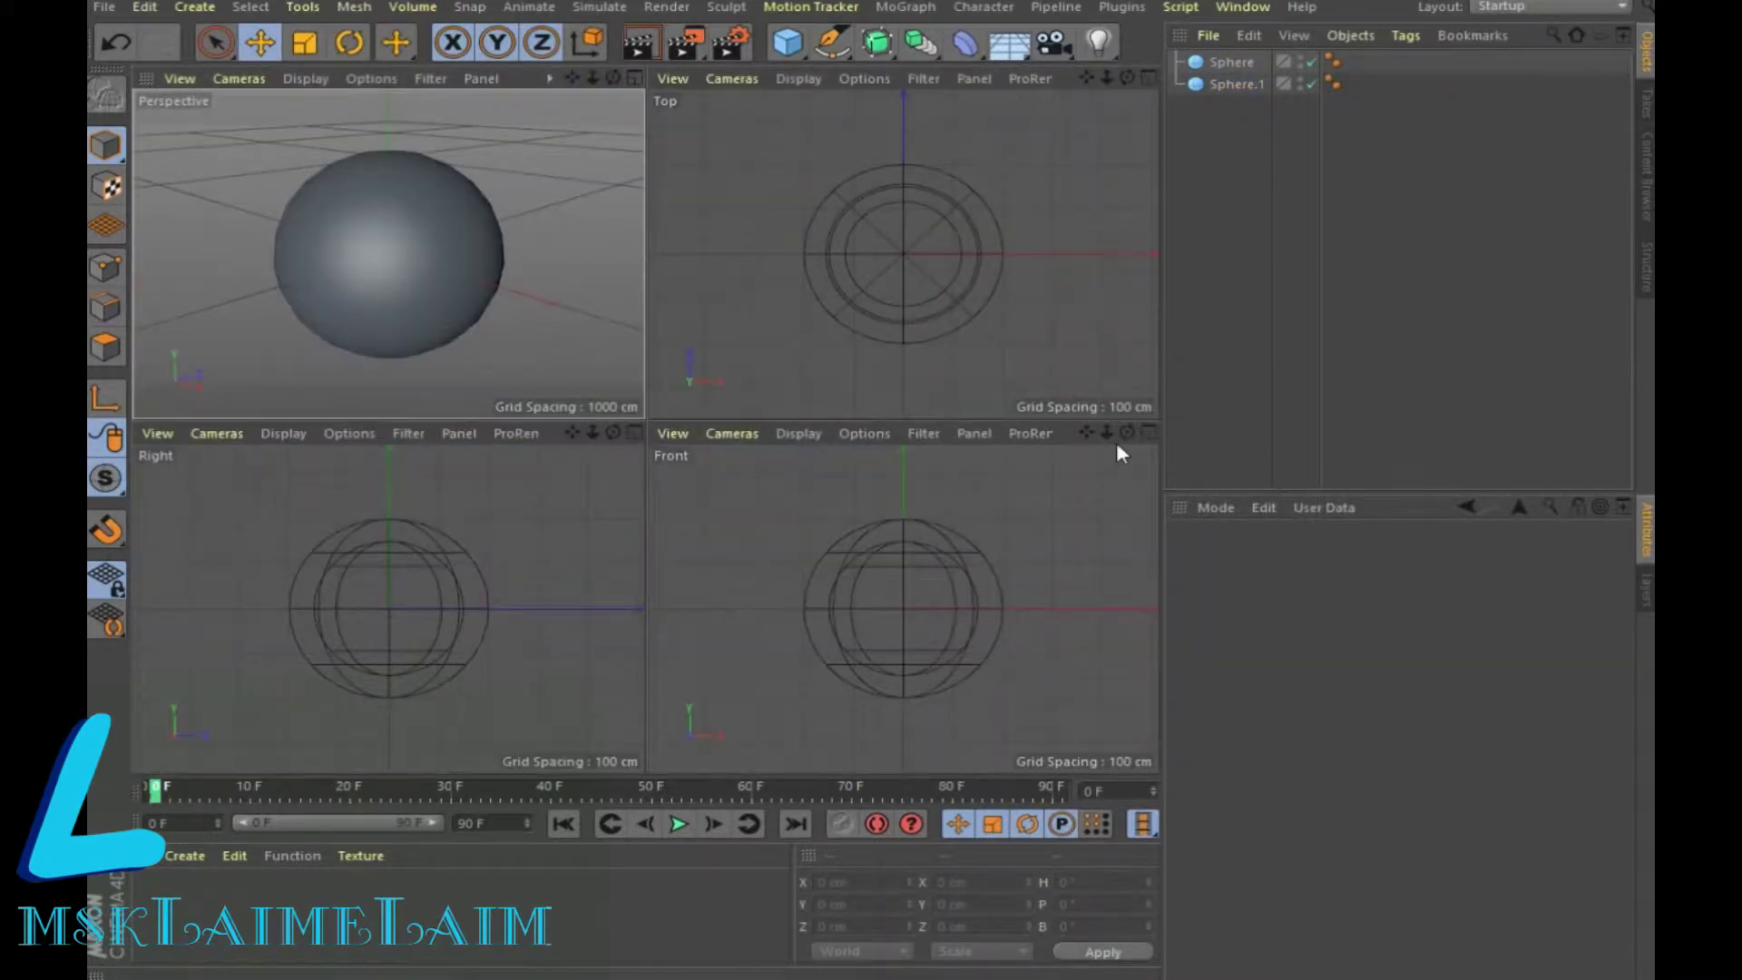
Move Sphere.1 right along X to about 188 cm, overlapping the large sphere, in single perspective view
{"action": "left_click", "coordinate": [1236, 83]}
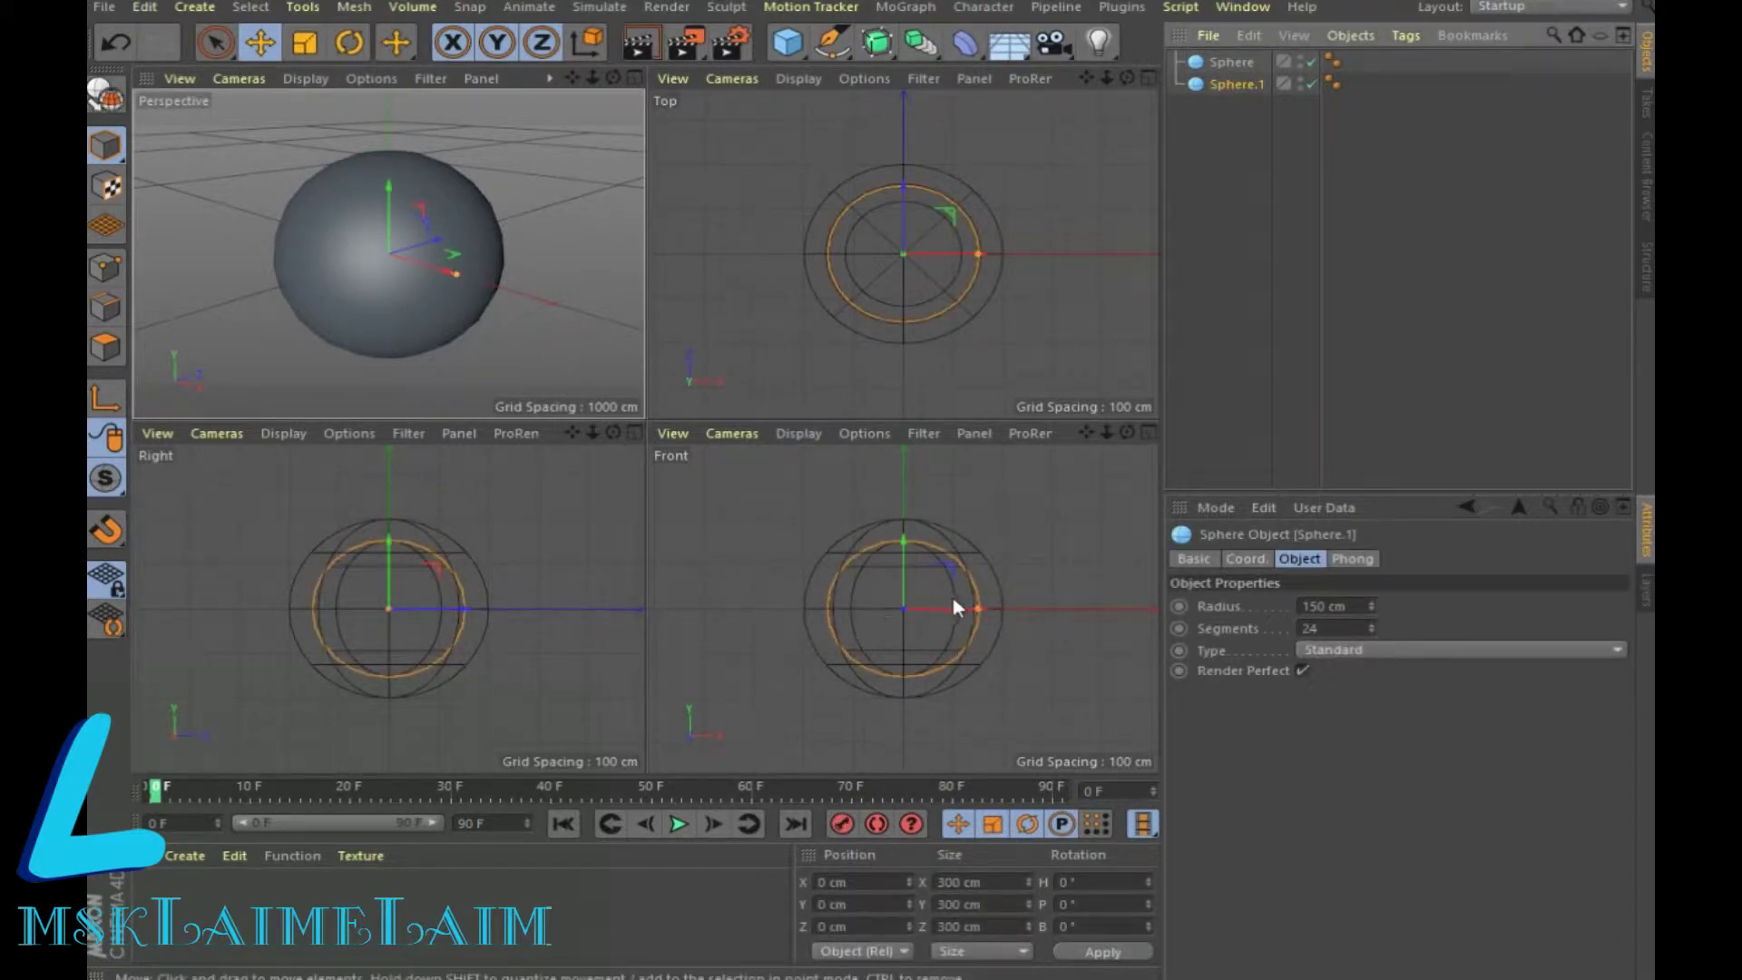
{"action": "left_click_drag", "start_coordinate": [954, 606], "coordinate": [1014, 617]}
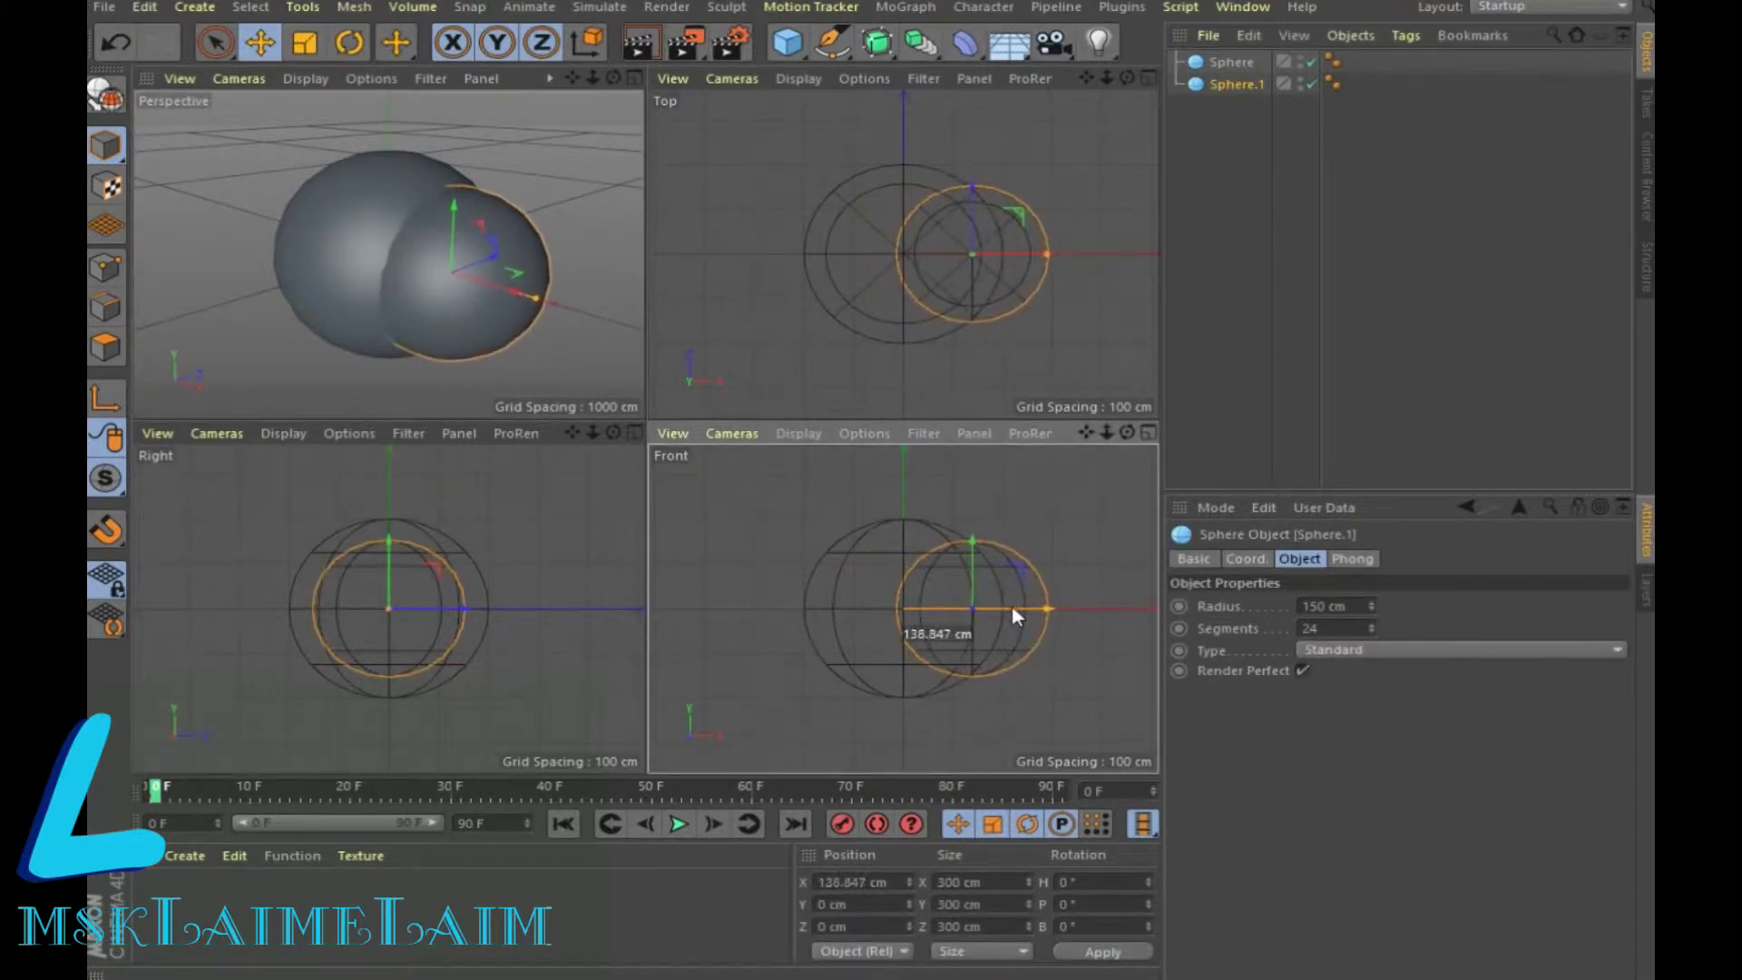
{"action": "left_click_drag", "start_coordinate": [1013, 615], "coordinate": [1036, 613]}
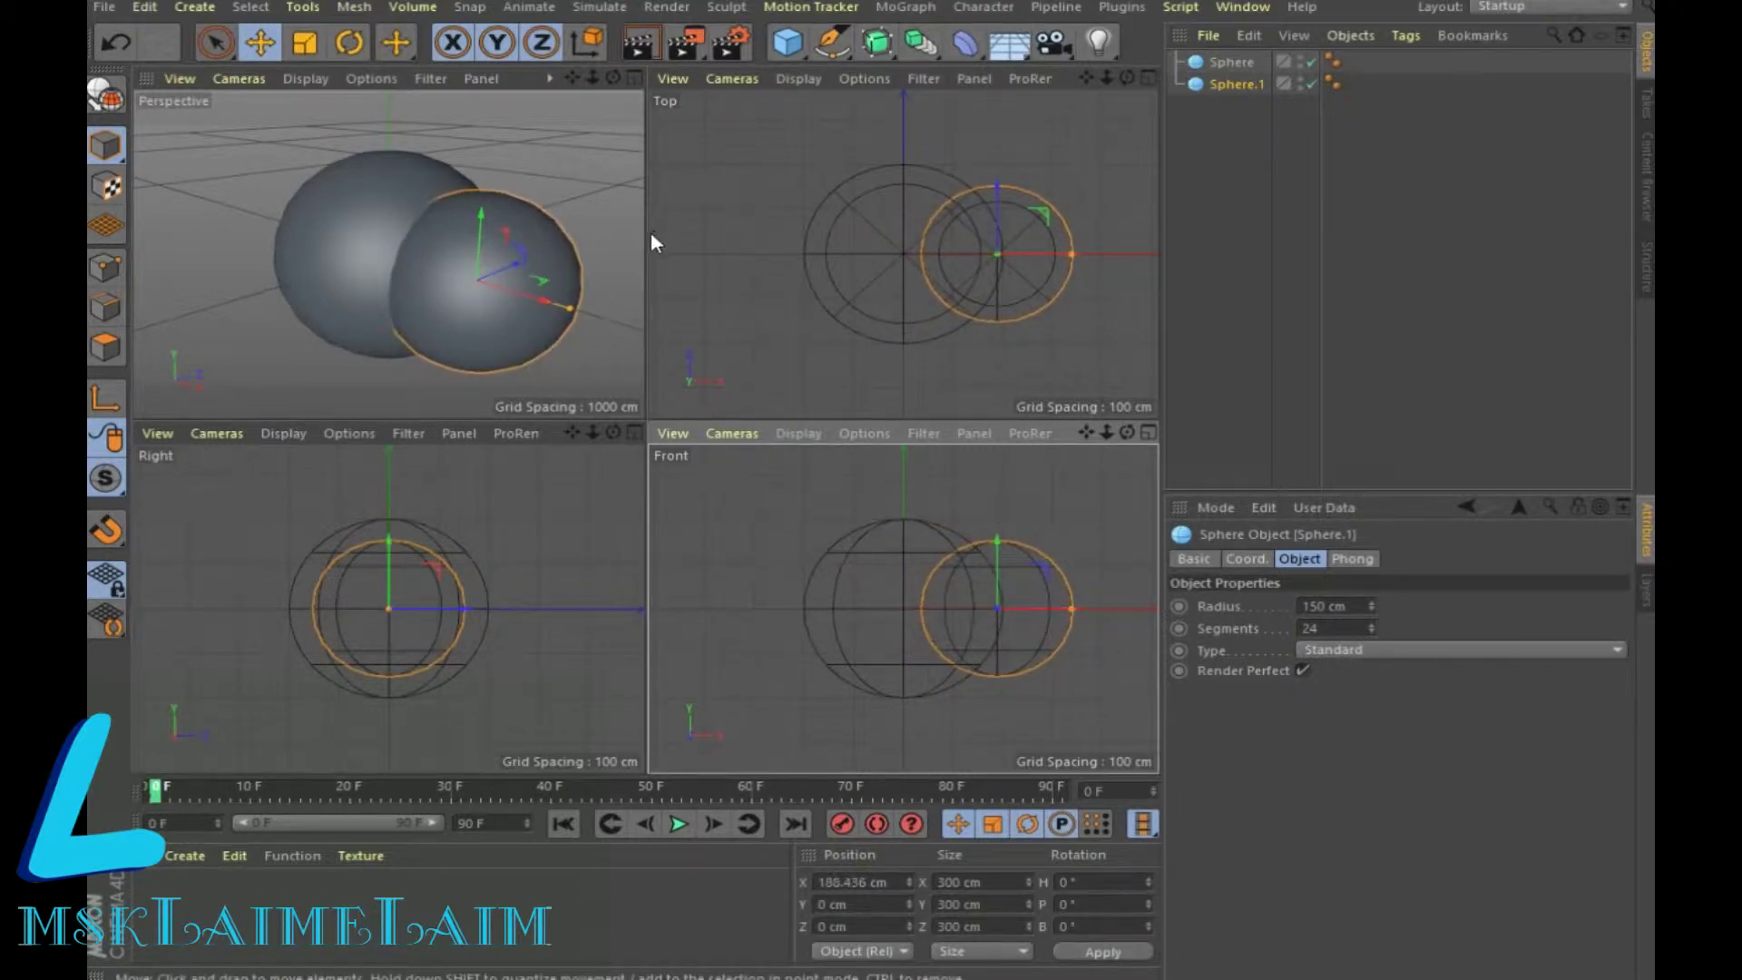
{"action": "left_click", "coordinate": [635, 79]}
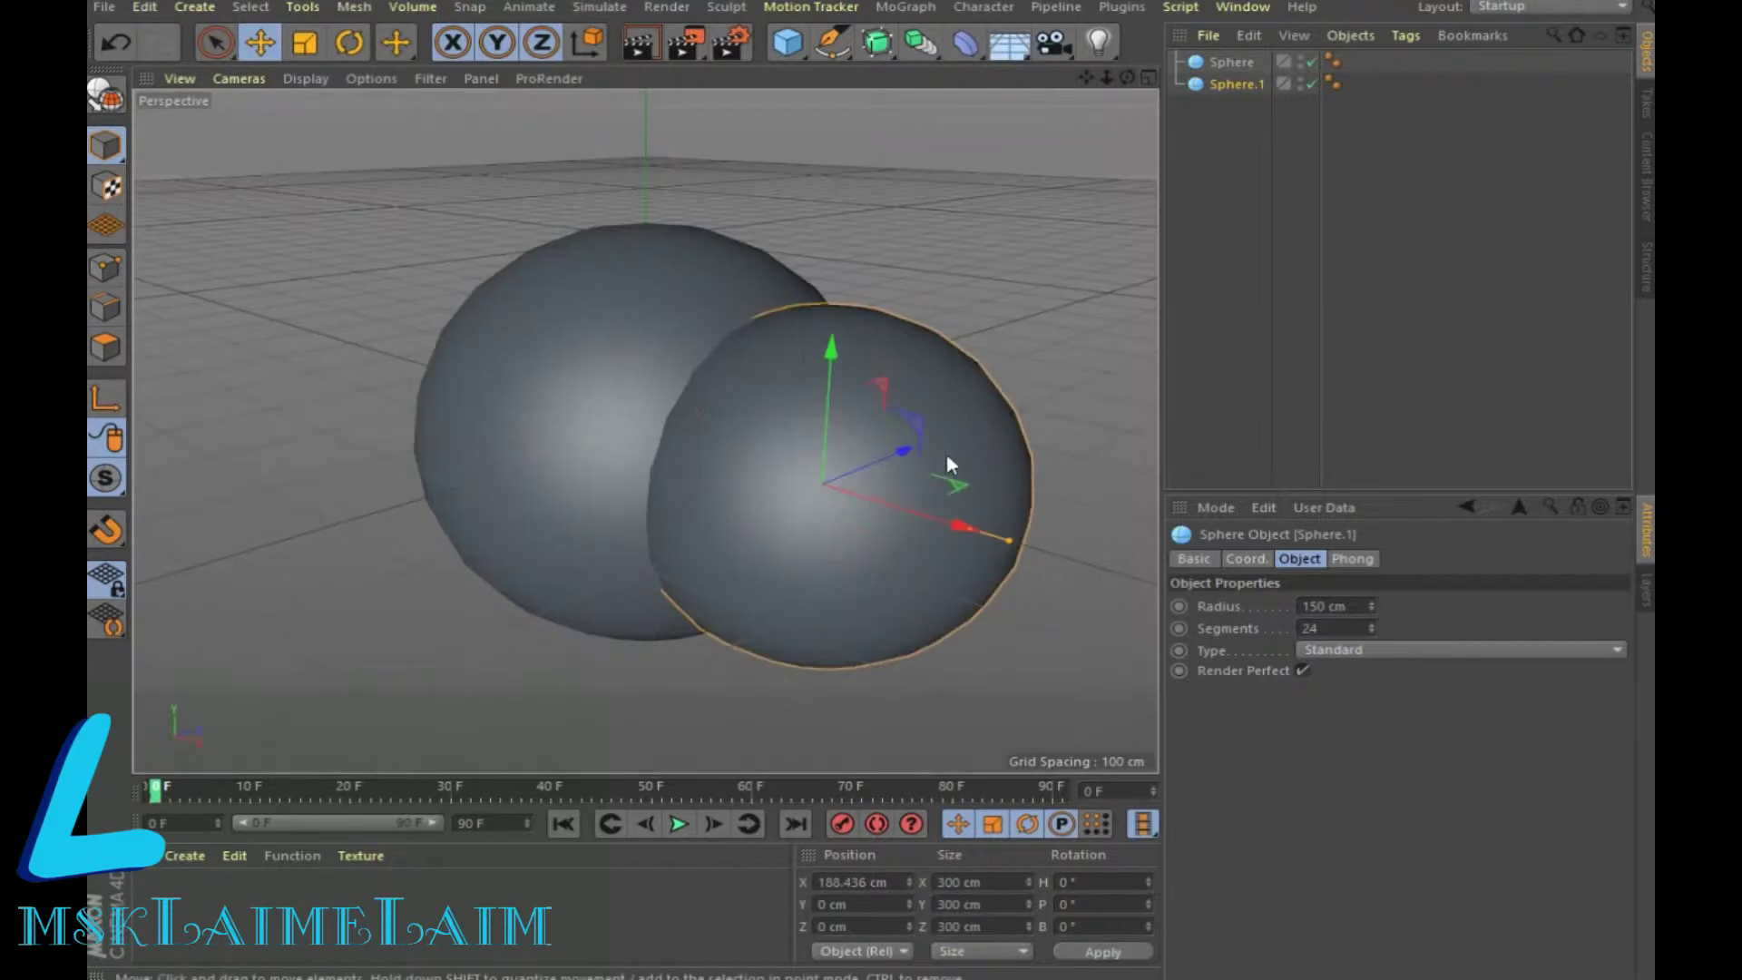
{"action": "left_click_drag", "start_coordinate": [1125, 78], "coordinate": [1113, 102]}
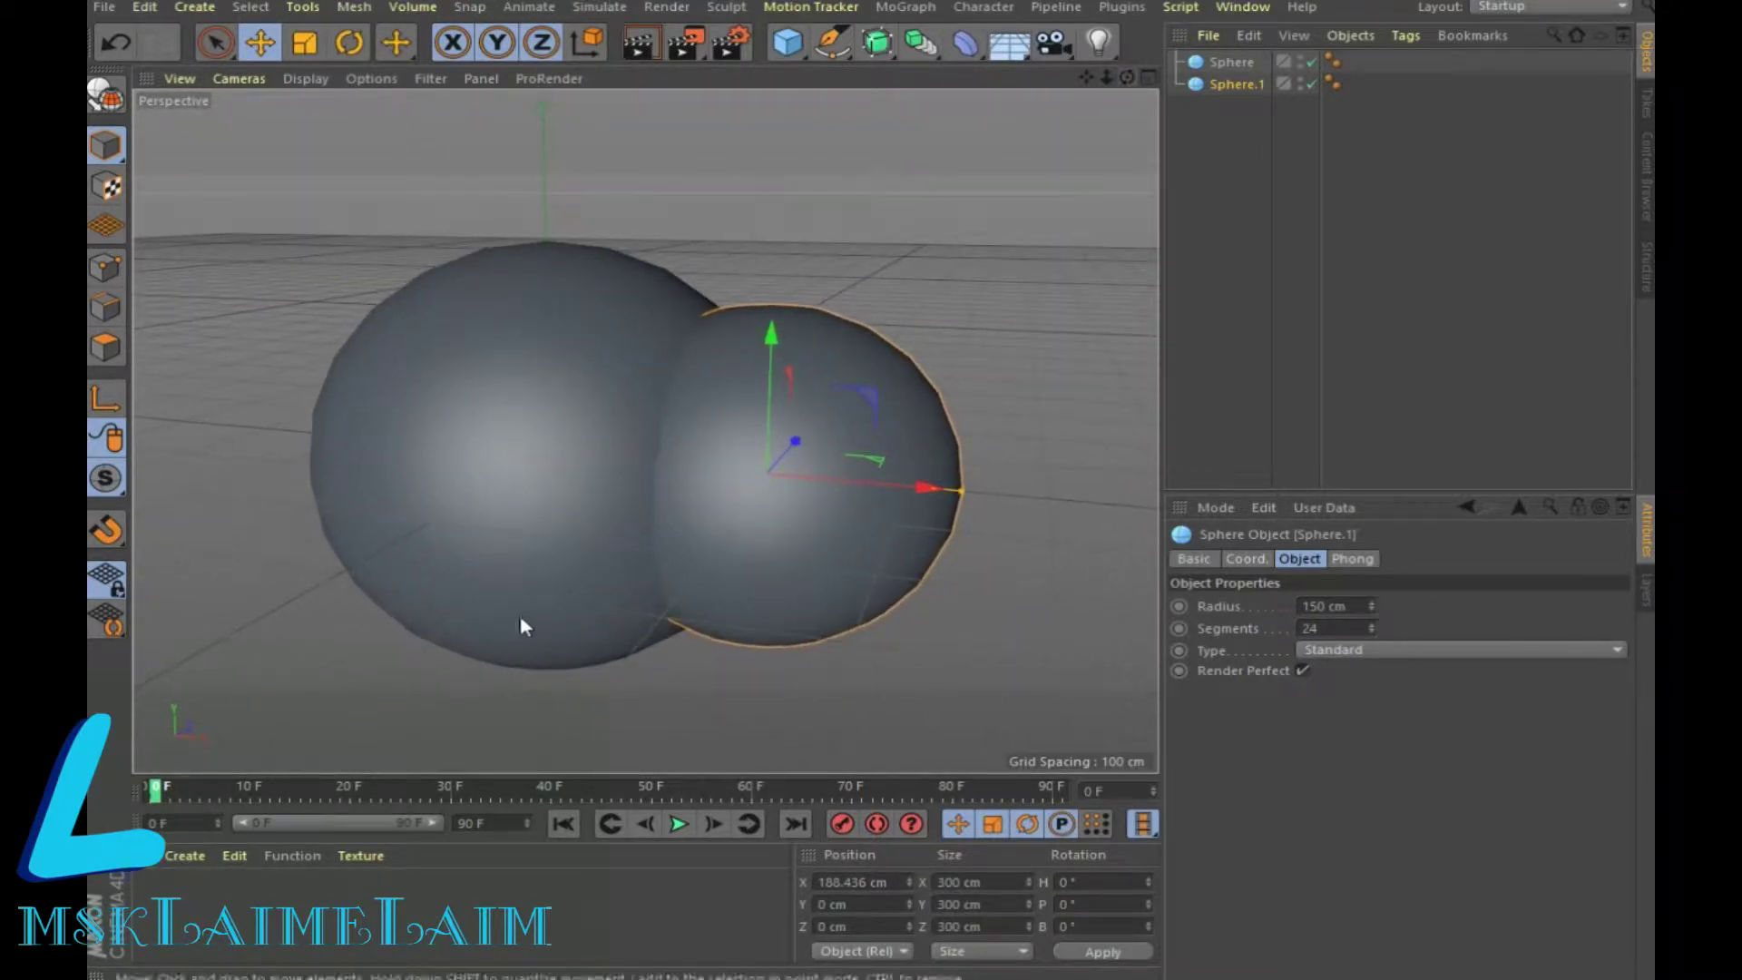
{"action": "left_click", "coordinate": [184, 856]}
Create material Mat, colour it green (H 136°, S 99%), and set specular width to 67%
{"action": "left_click", "coordinate": [235, 601]}
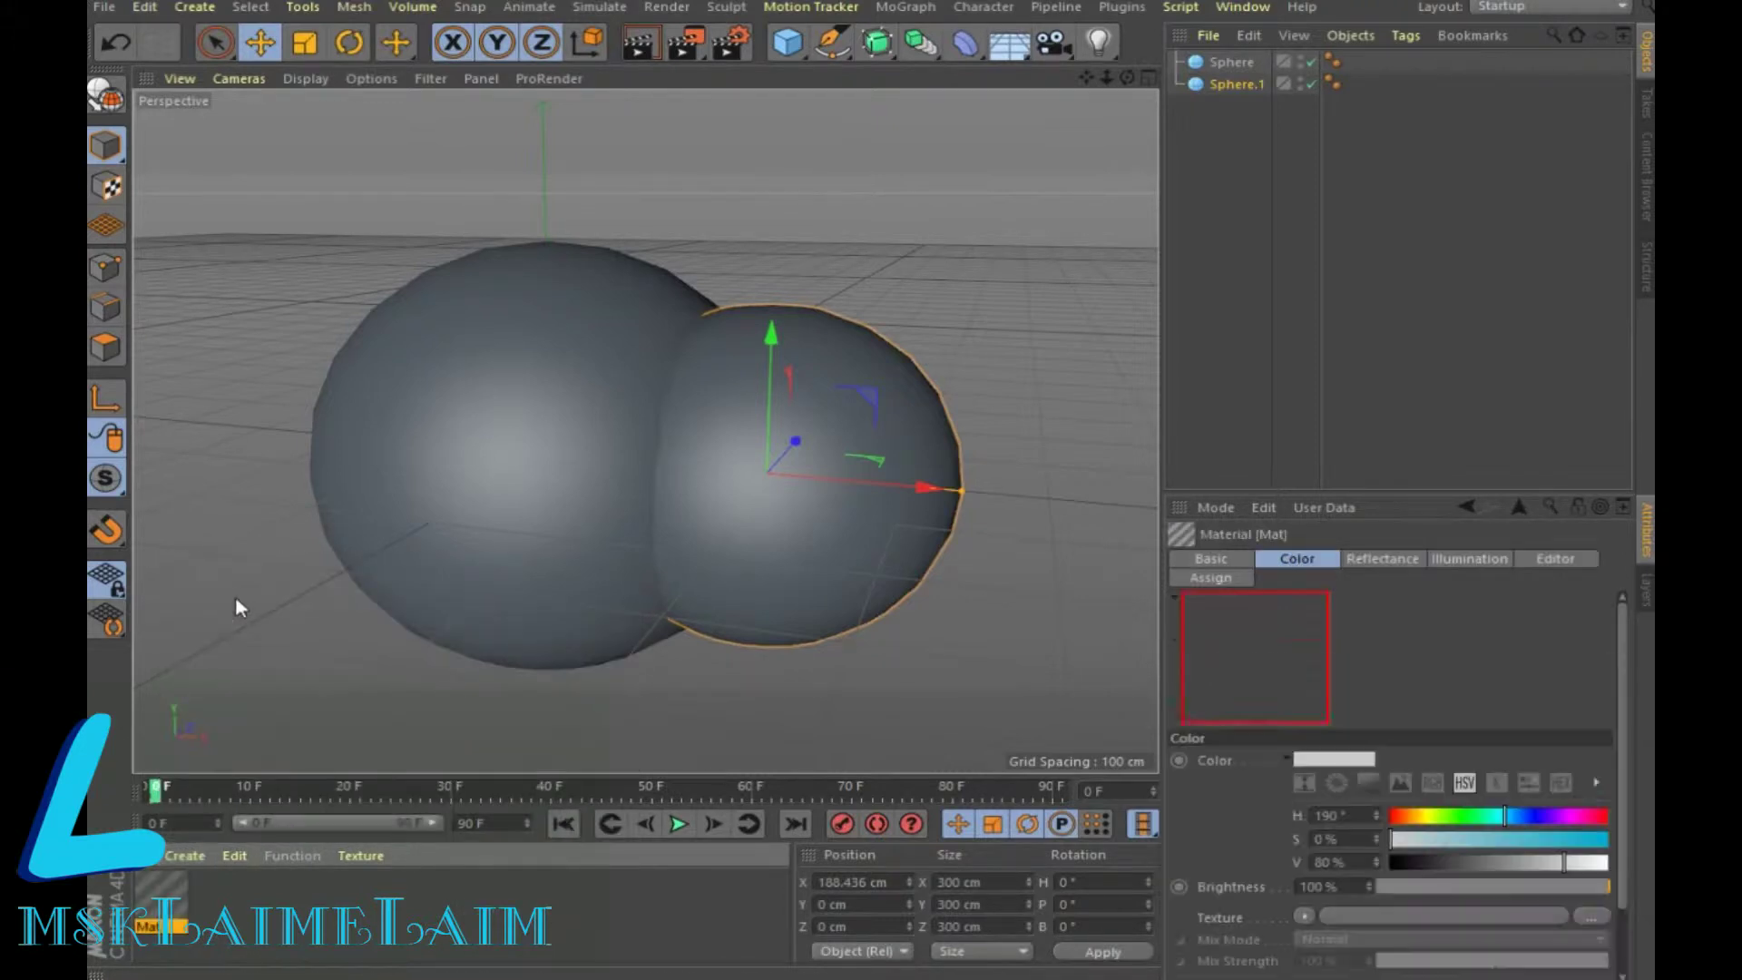
{"action": "double_click", "coordinate": [148, 908]}
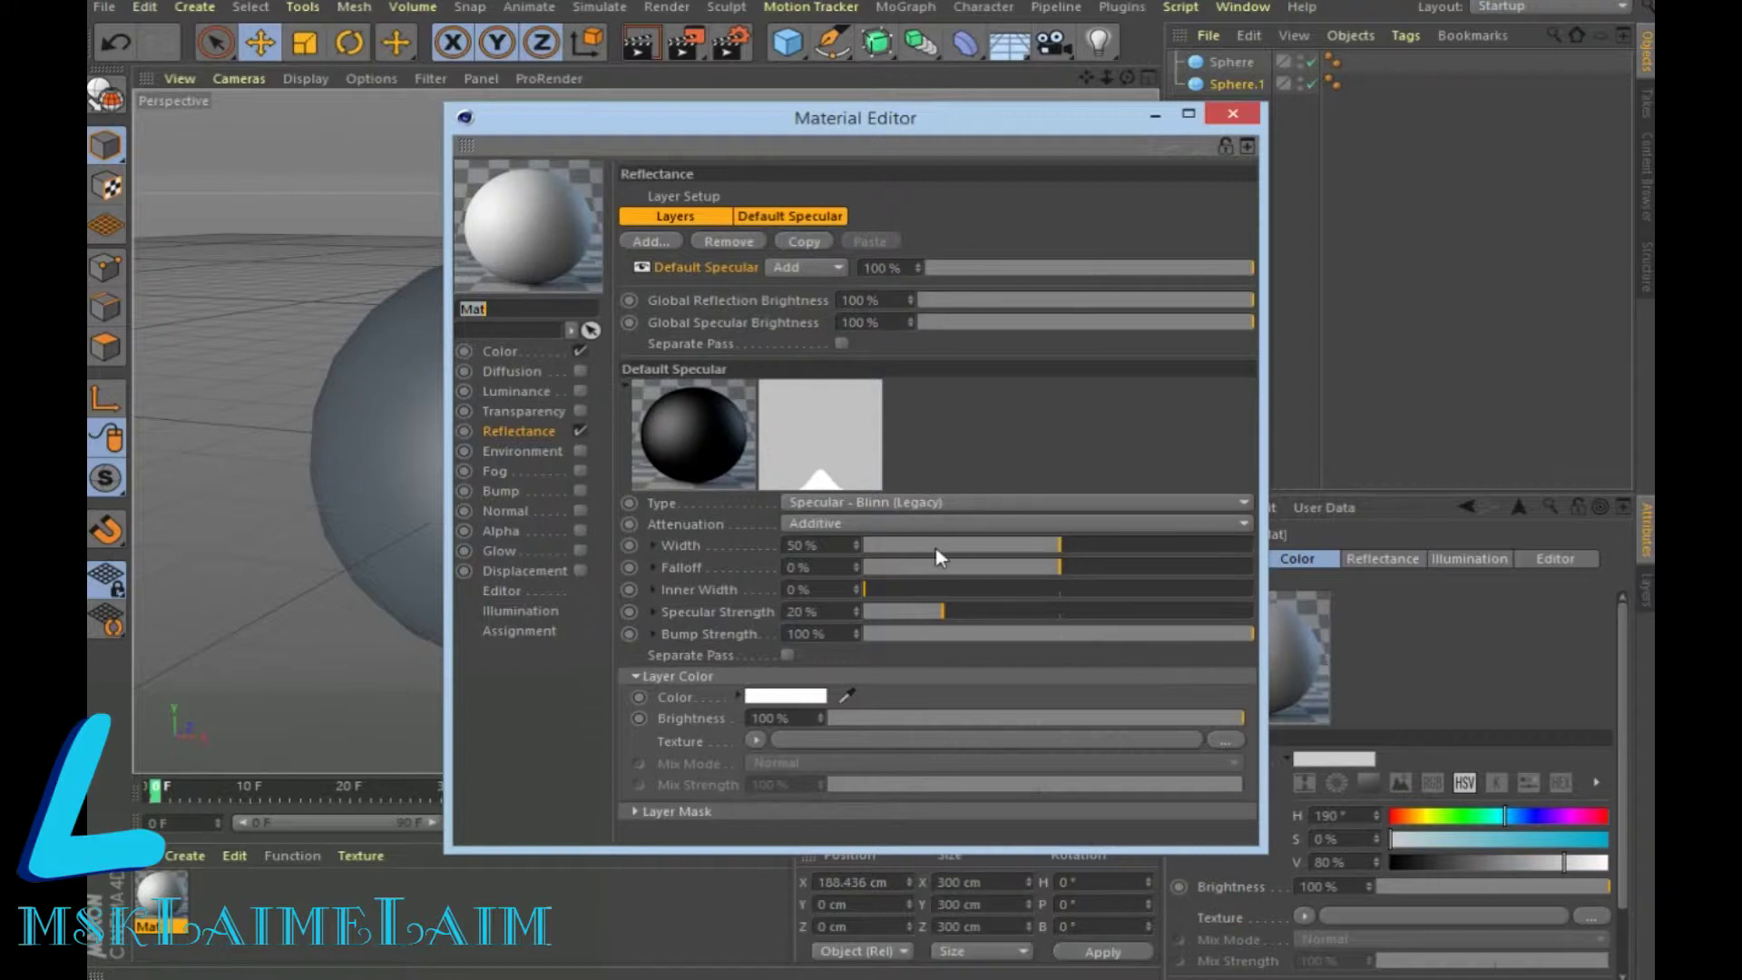
{"action": "left_click", "coordinate": [501, 351]}
{"action": "left_click", "coordinate": [996, 253]}
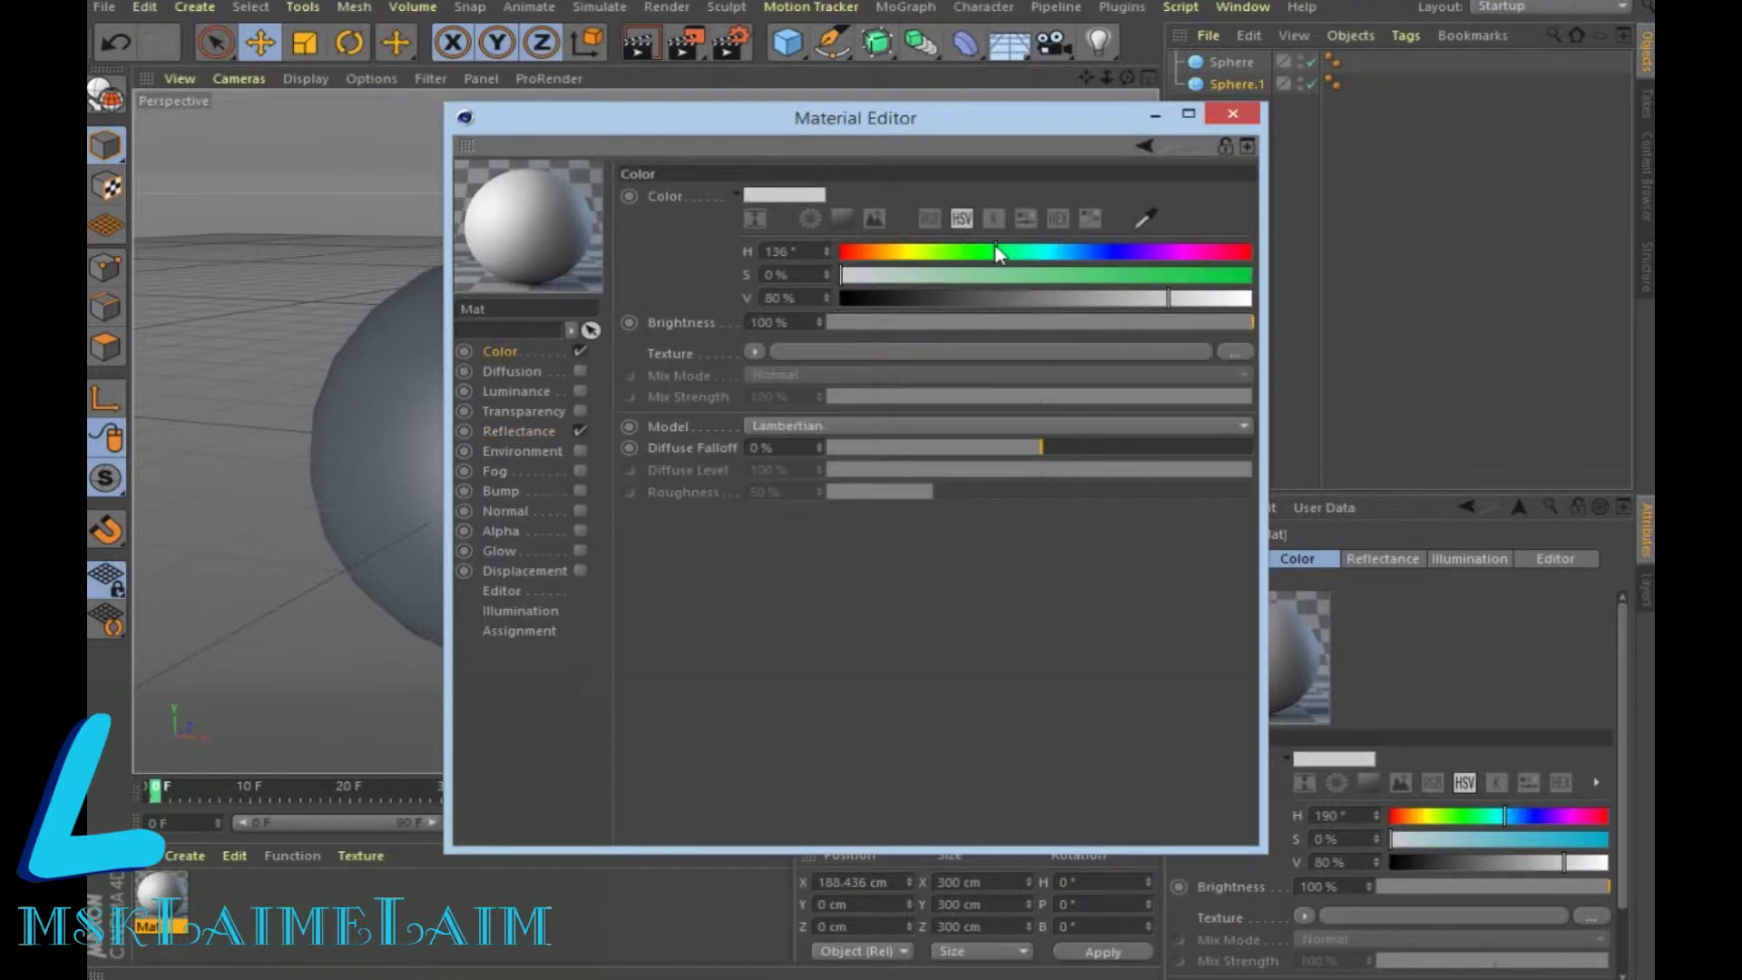
{"action": "left_click", "coordinate": [1223, 275]}
{"action": "left_click", "coordinate": [1248, 280]}
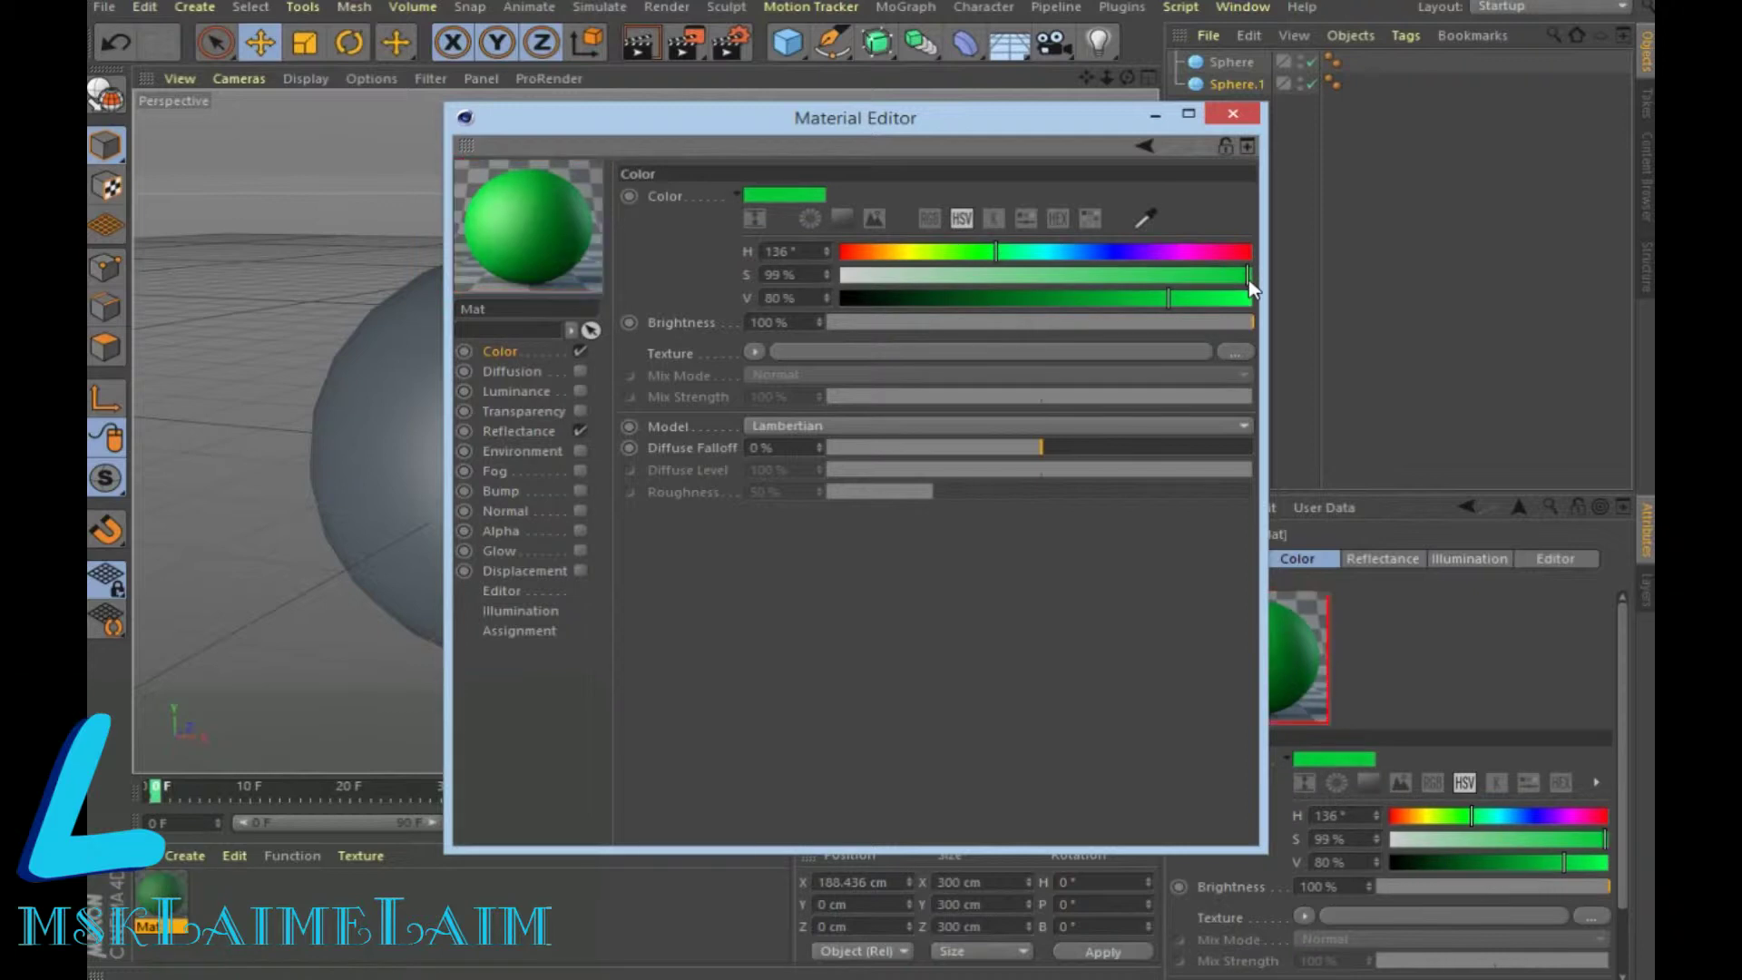
{"action": "left_click", "coordinate": [537, 432]}
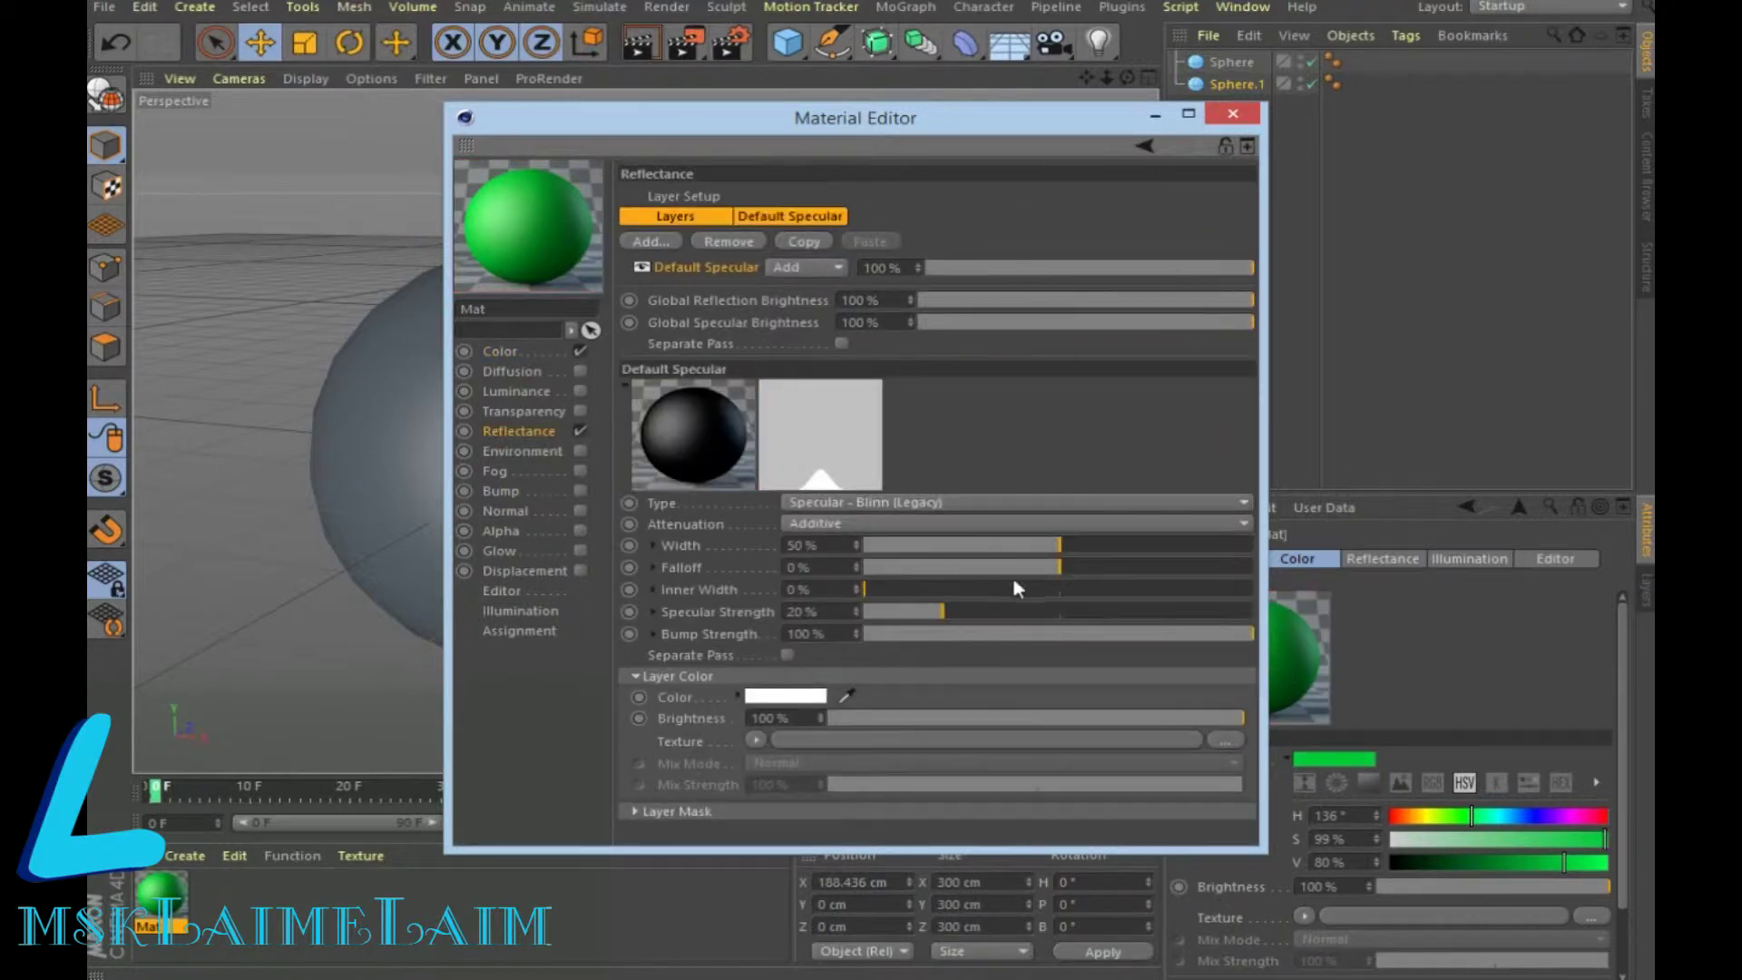
{"action": "left_click", "coordinate": [1130, 545]}
Adjust Mat's specular falloff and try Anisotropic reflection with 24% roughness and 57% strength
{"action": "left_click", "coordinate": [1177, 567]}
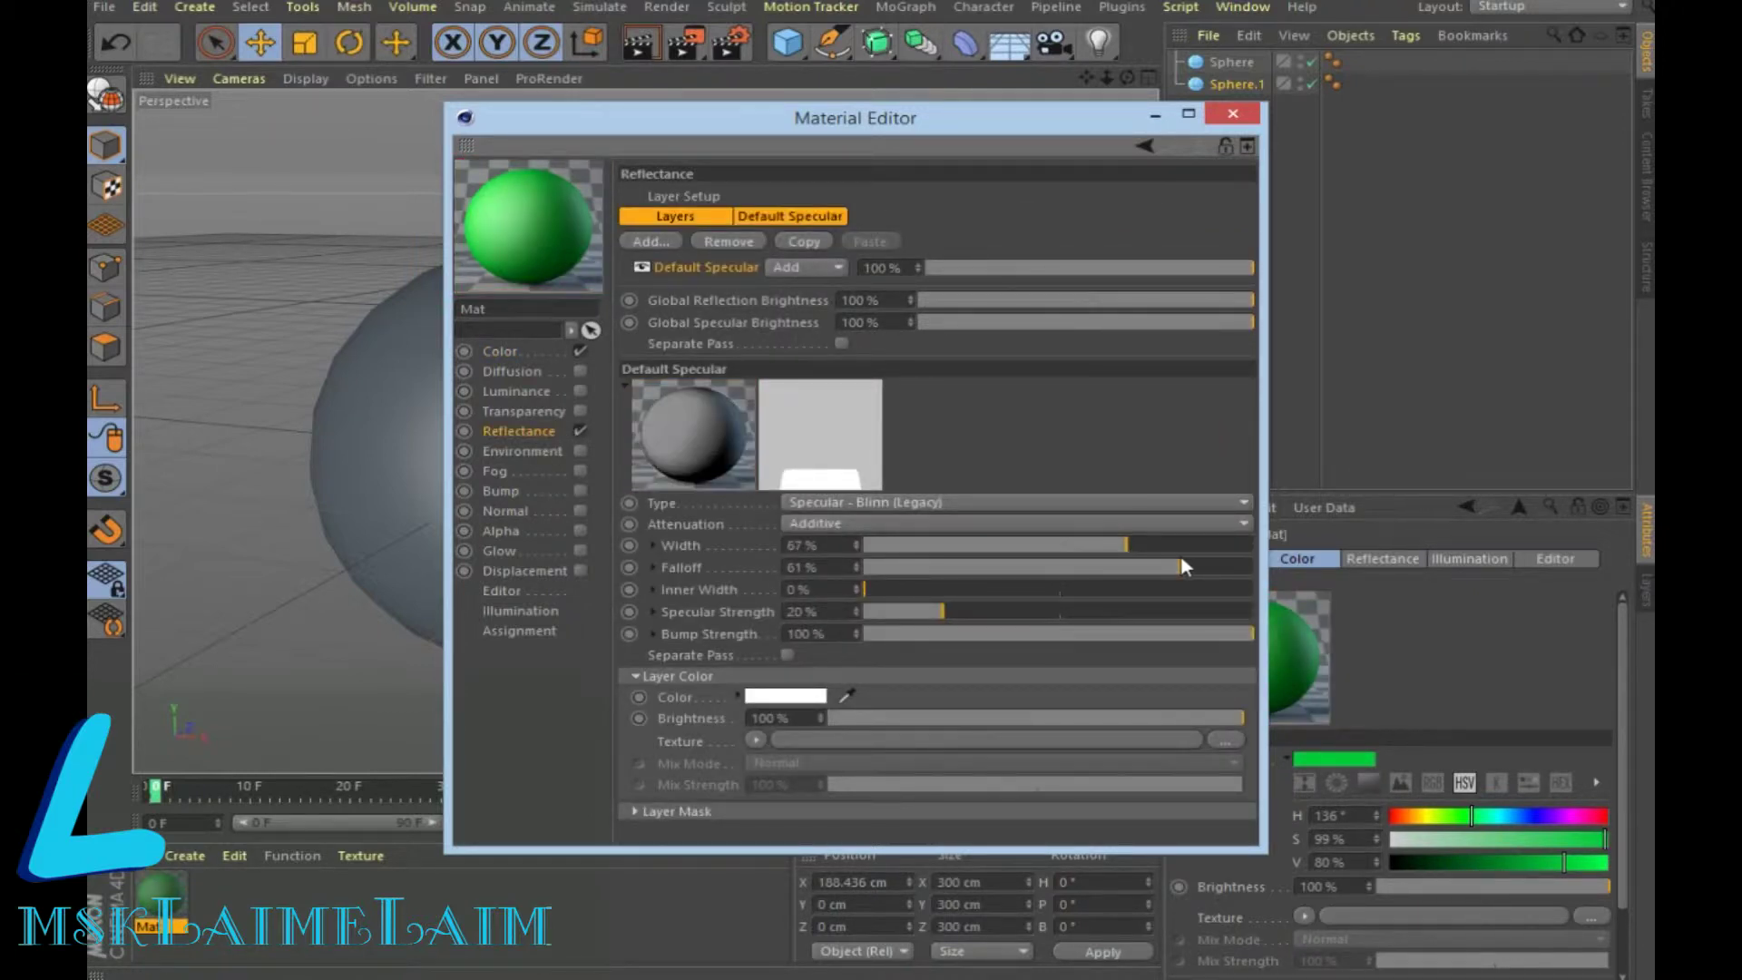
{"action": "left_click_drag", "start_coordinate": [1012, 571], "coordinate": [936, 563]}
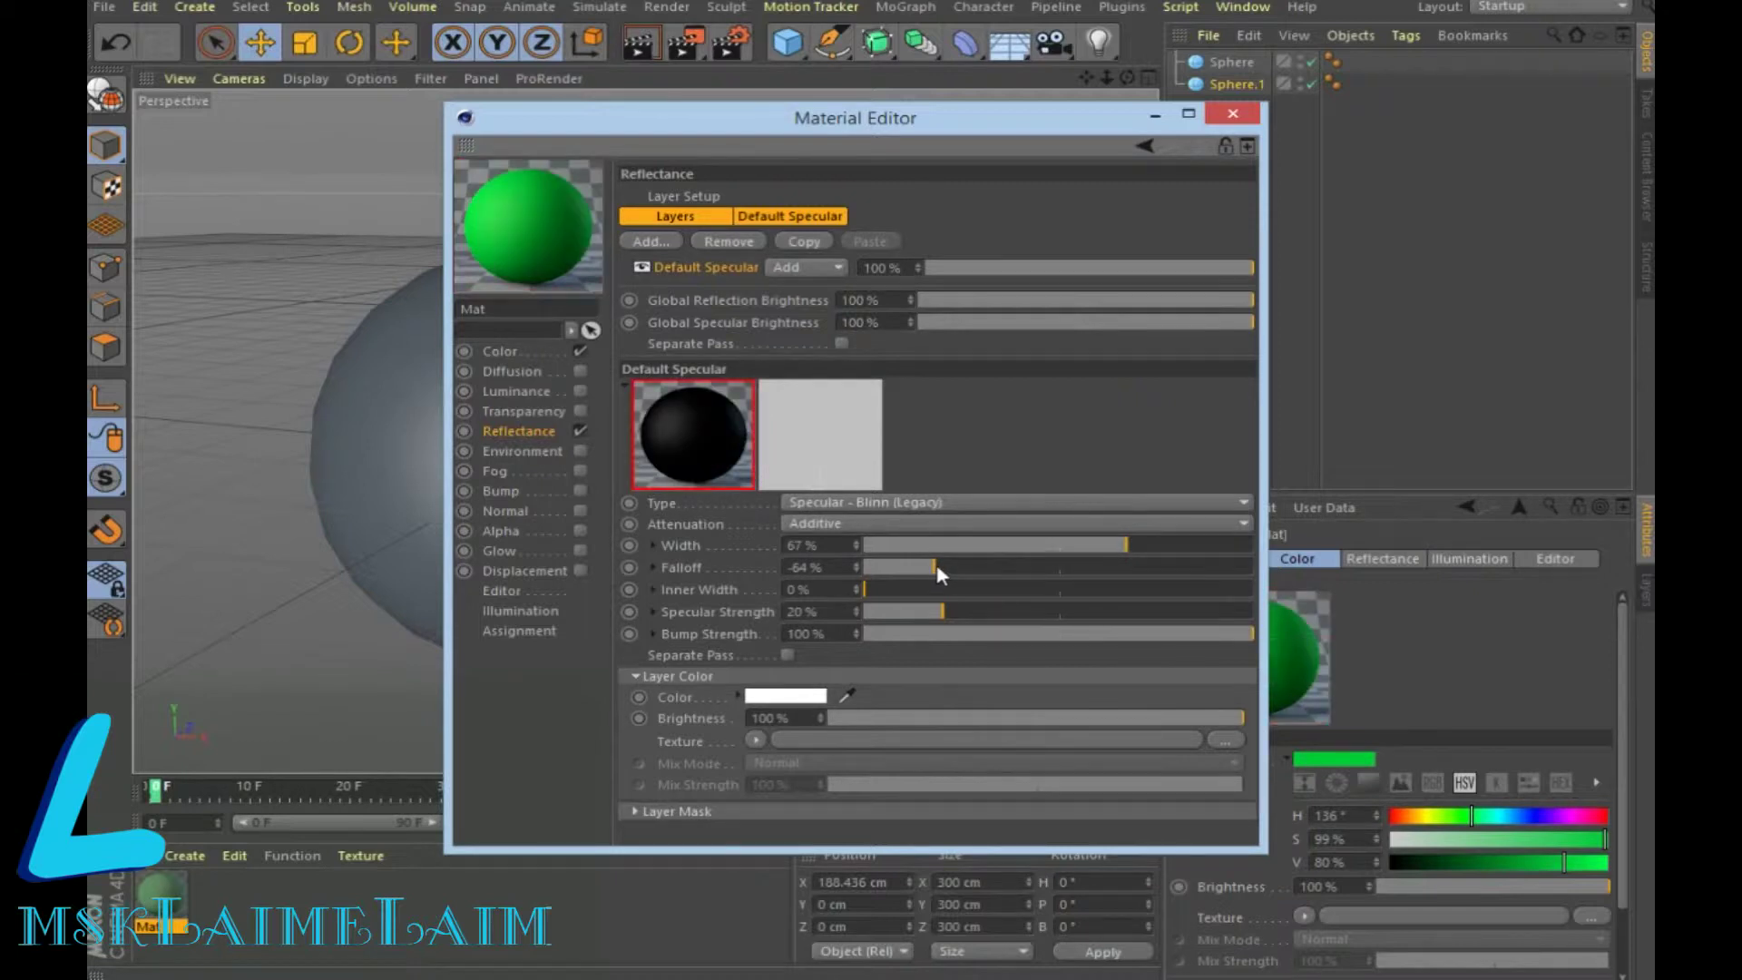
{"action": "left_click", "coordinate": [969, 504]}
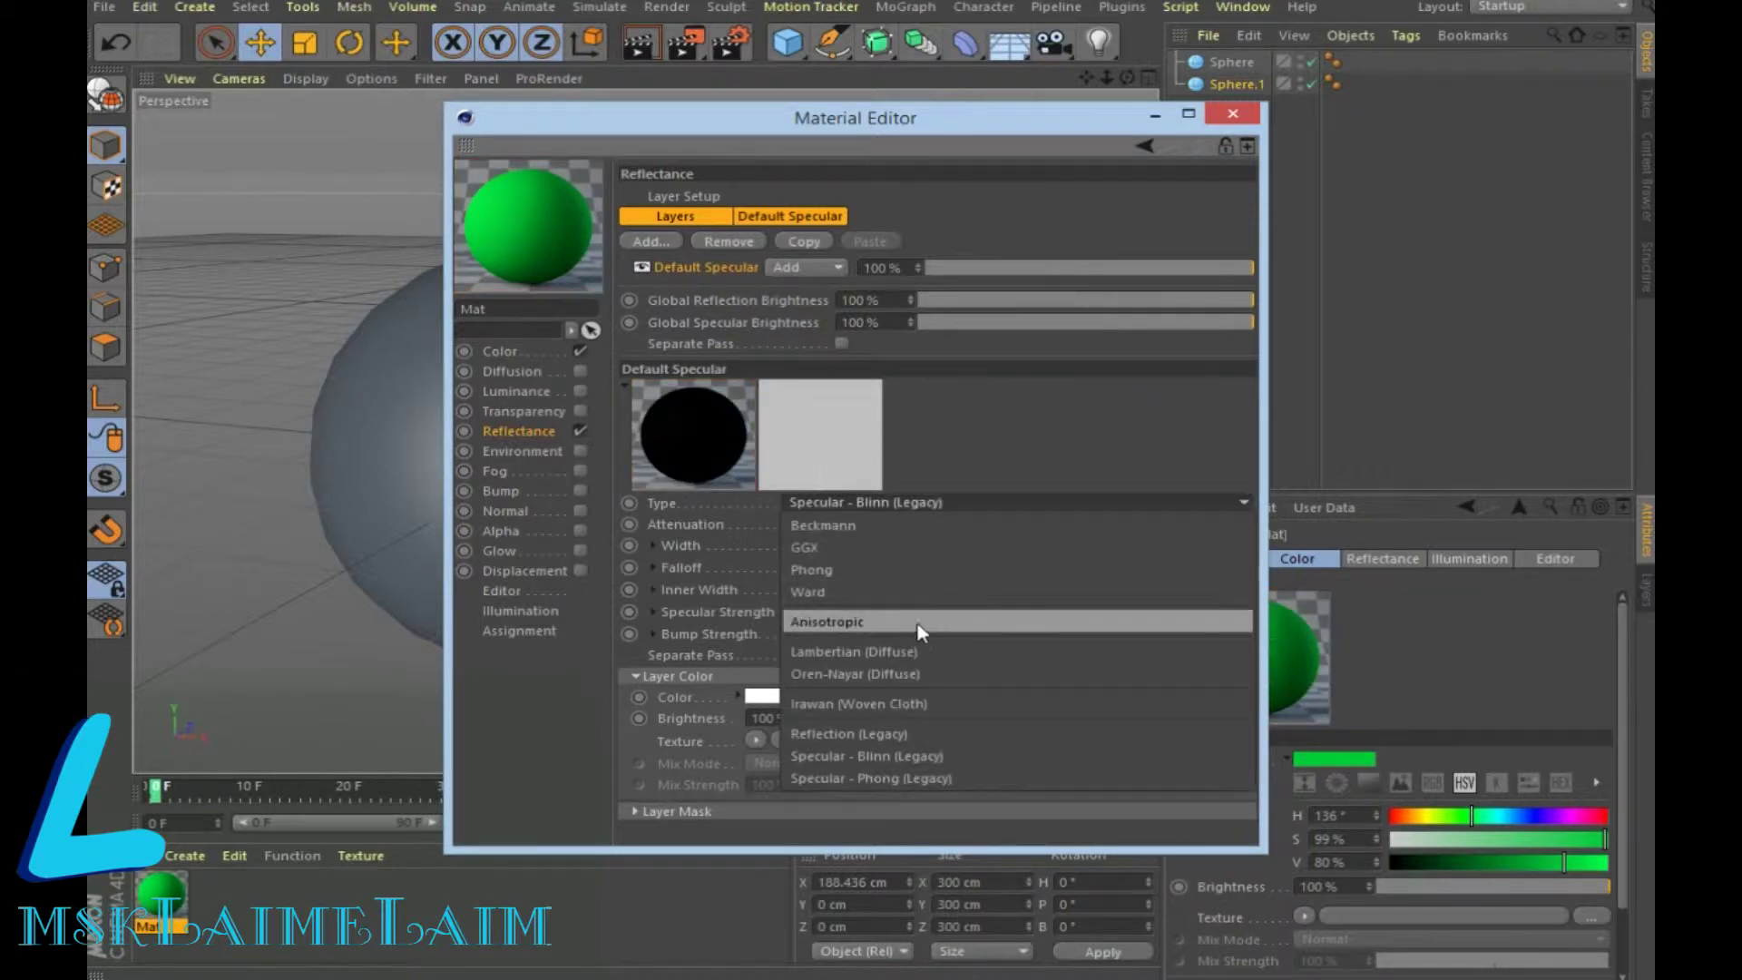
{"action": "left_click", "coordinate": [880, 619]}
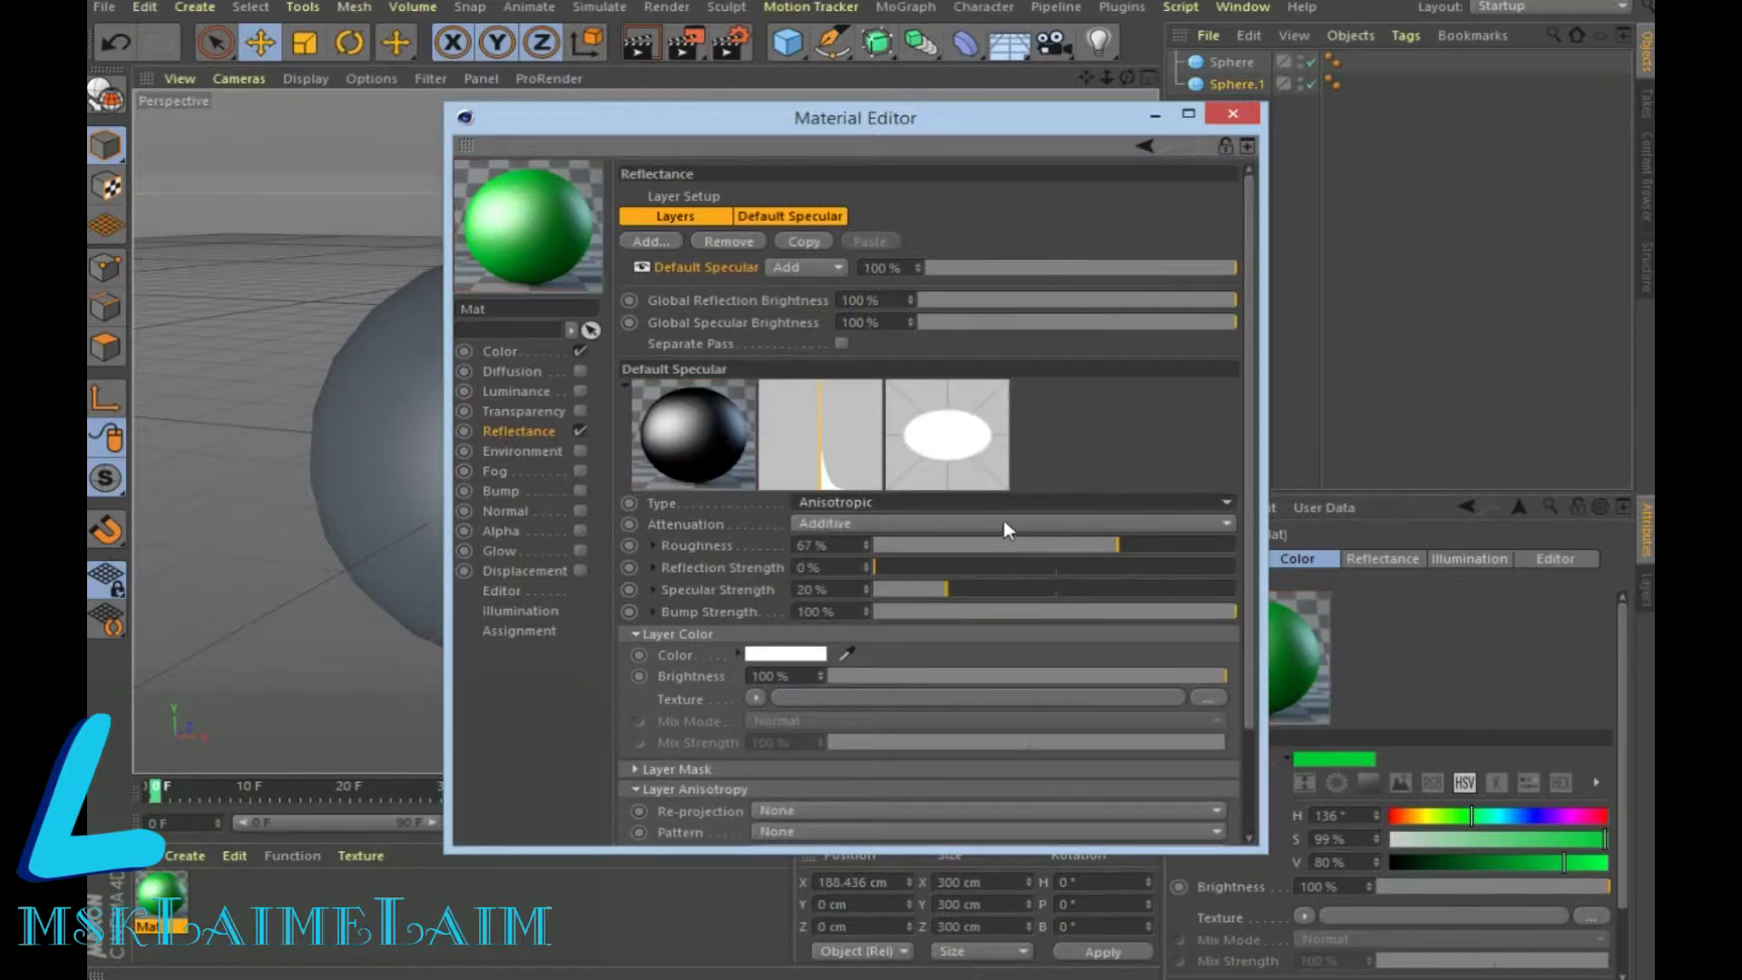
{"action": "left_click", "coordinate": [964, 552]}
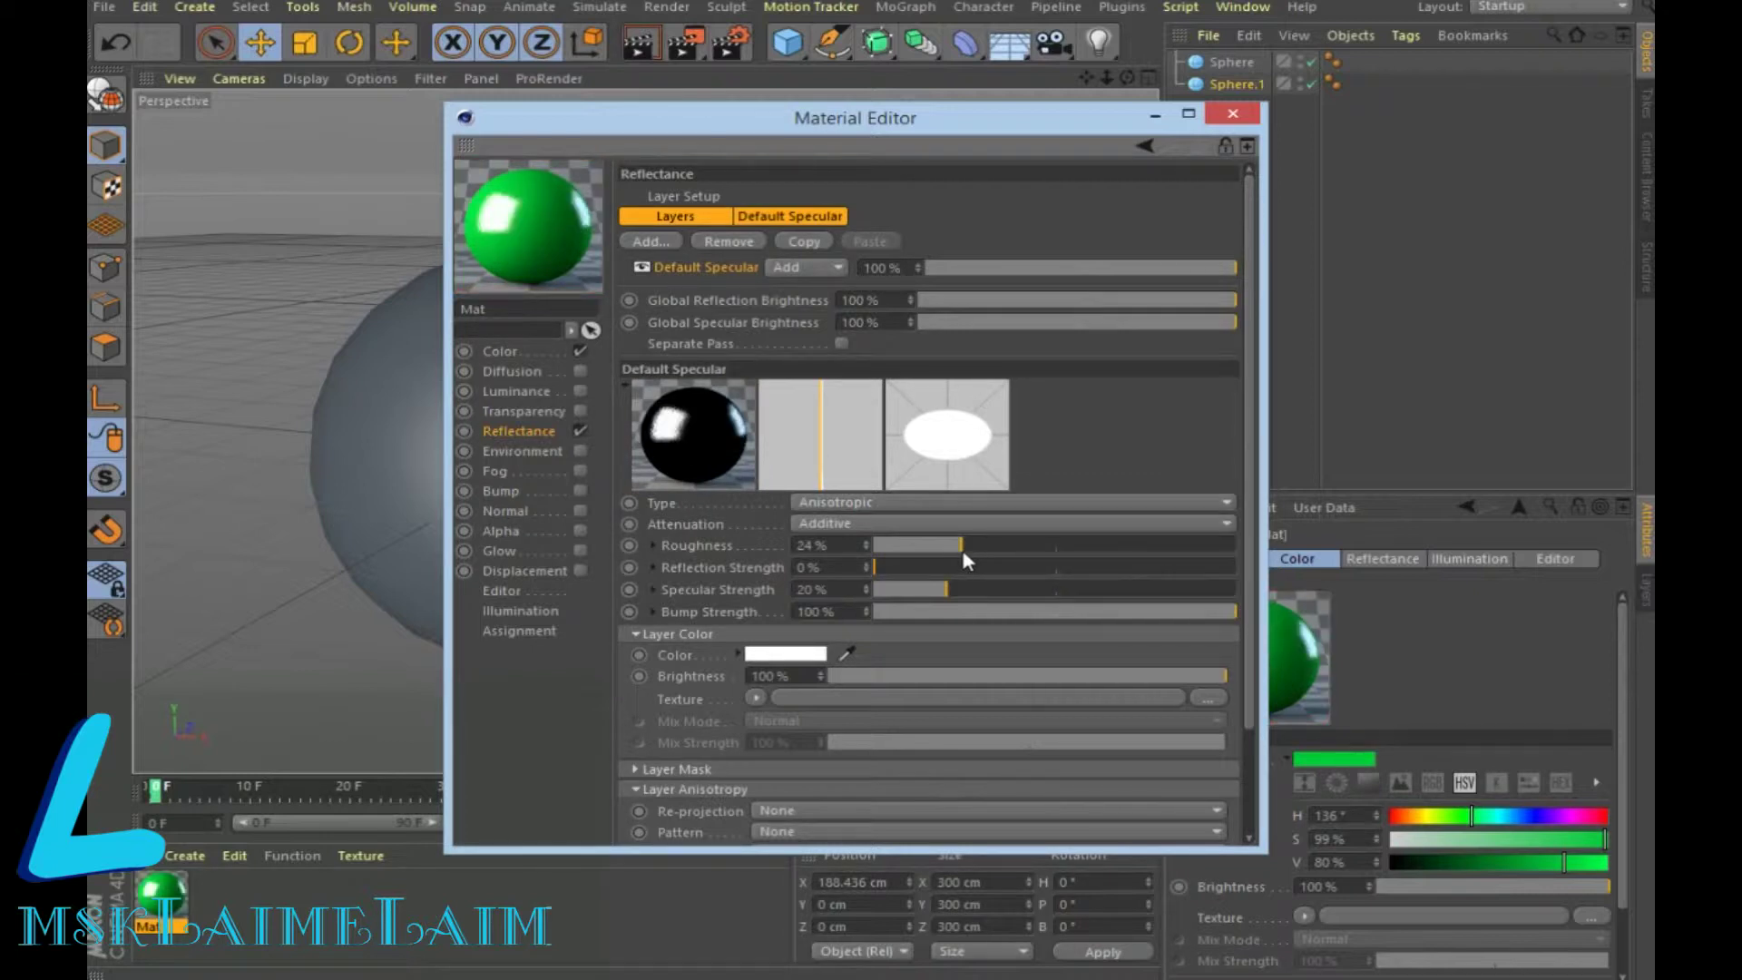
{"action": "left_click", "coordinate": [1010, 568]}
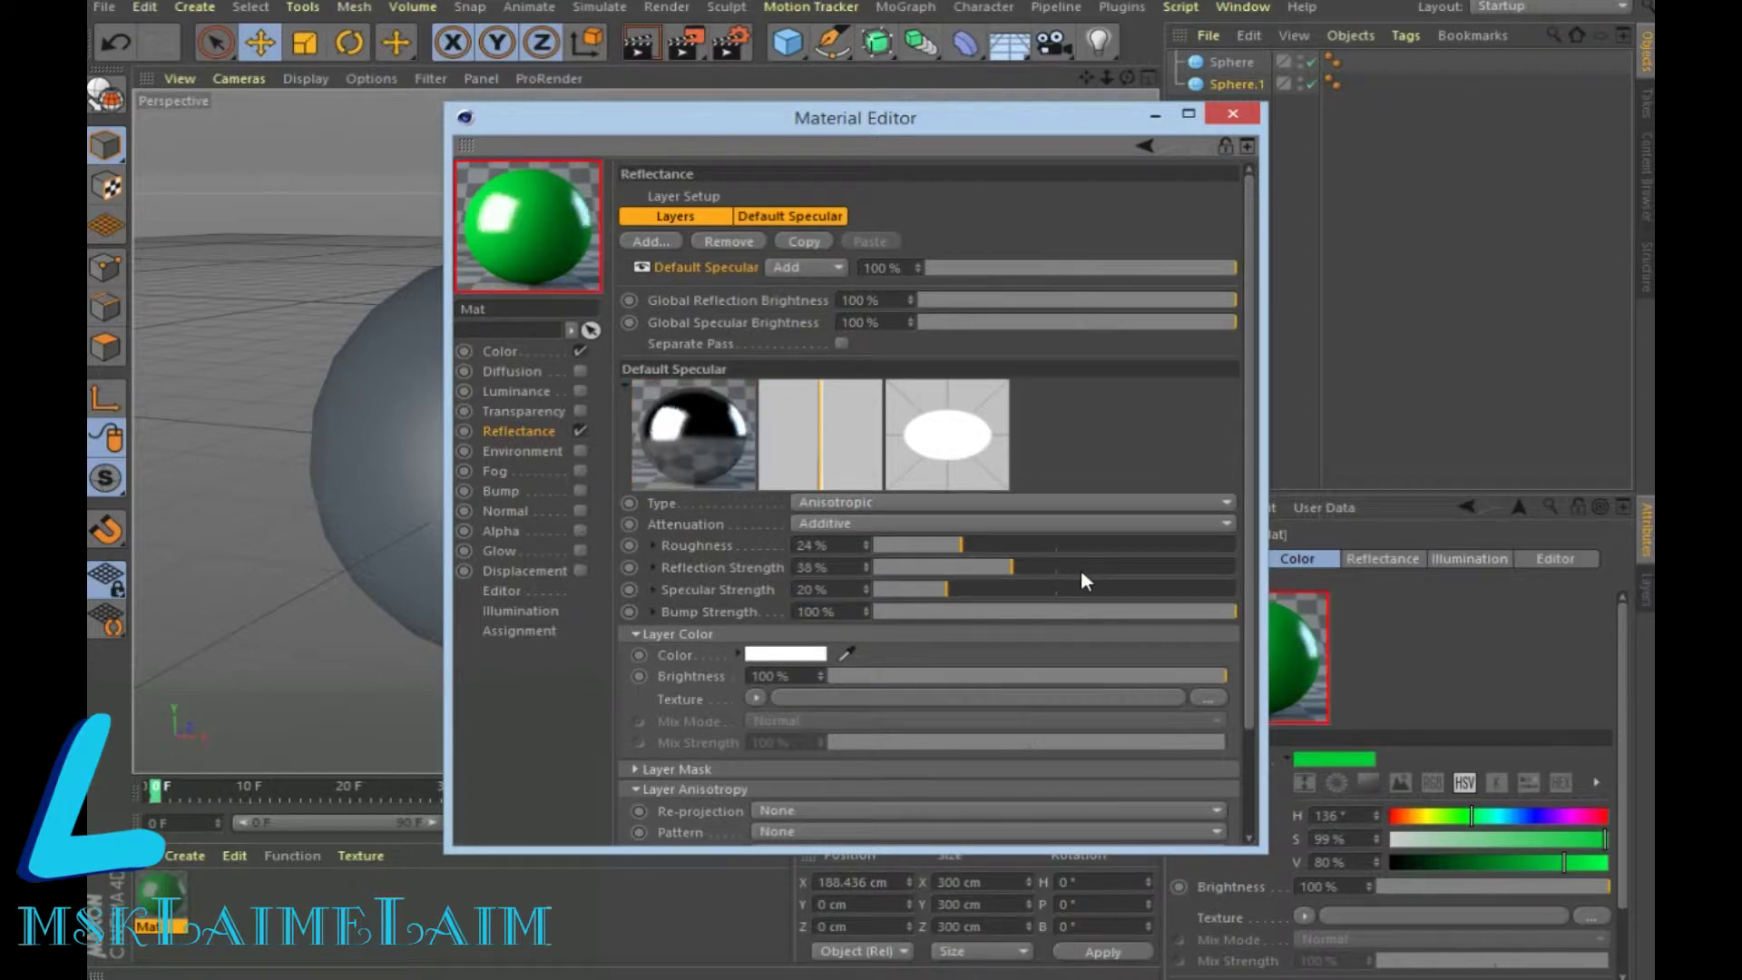
{"action": "left_click", "coordinate": [1081, 569]}
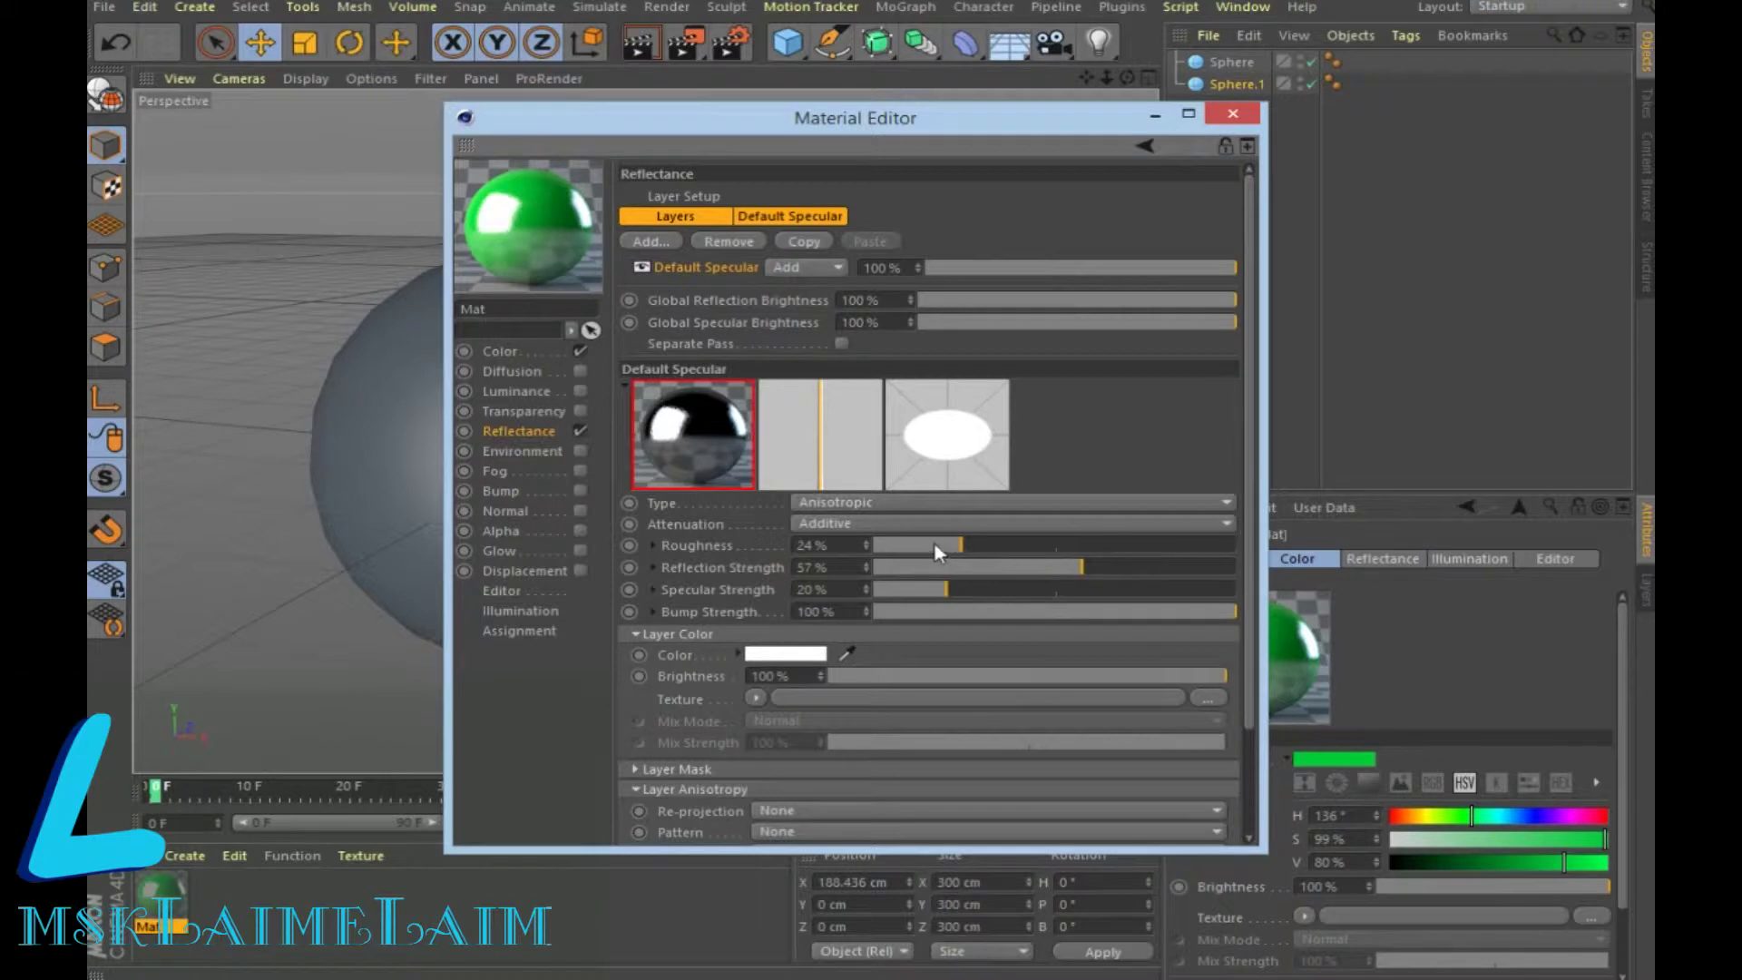
Switch the reflection type via Phong to Beckmann with 5% roughness, then close the editor
{"action": "left_click", "coordinate": [924, 504]}
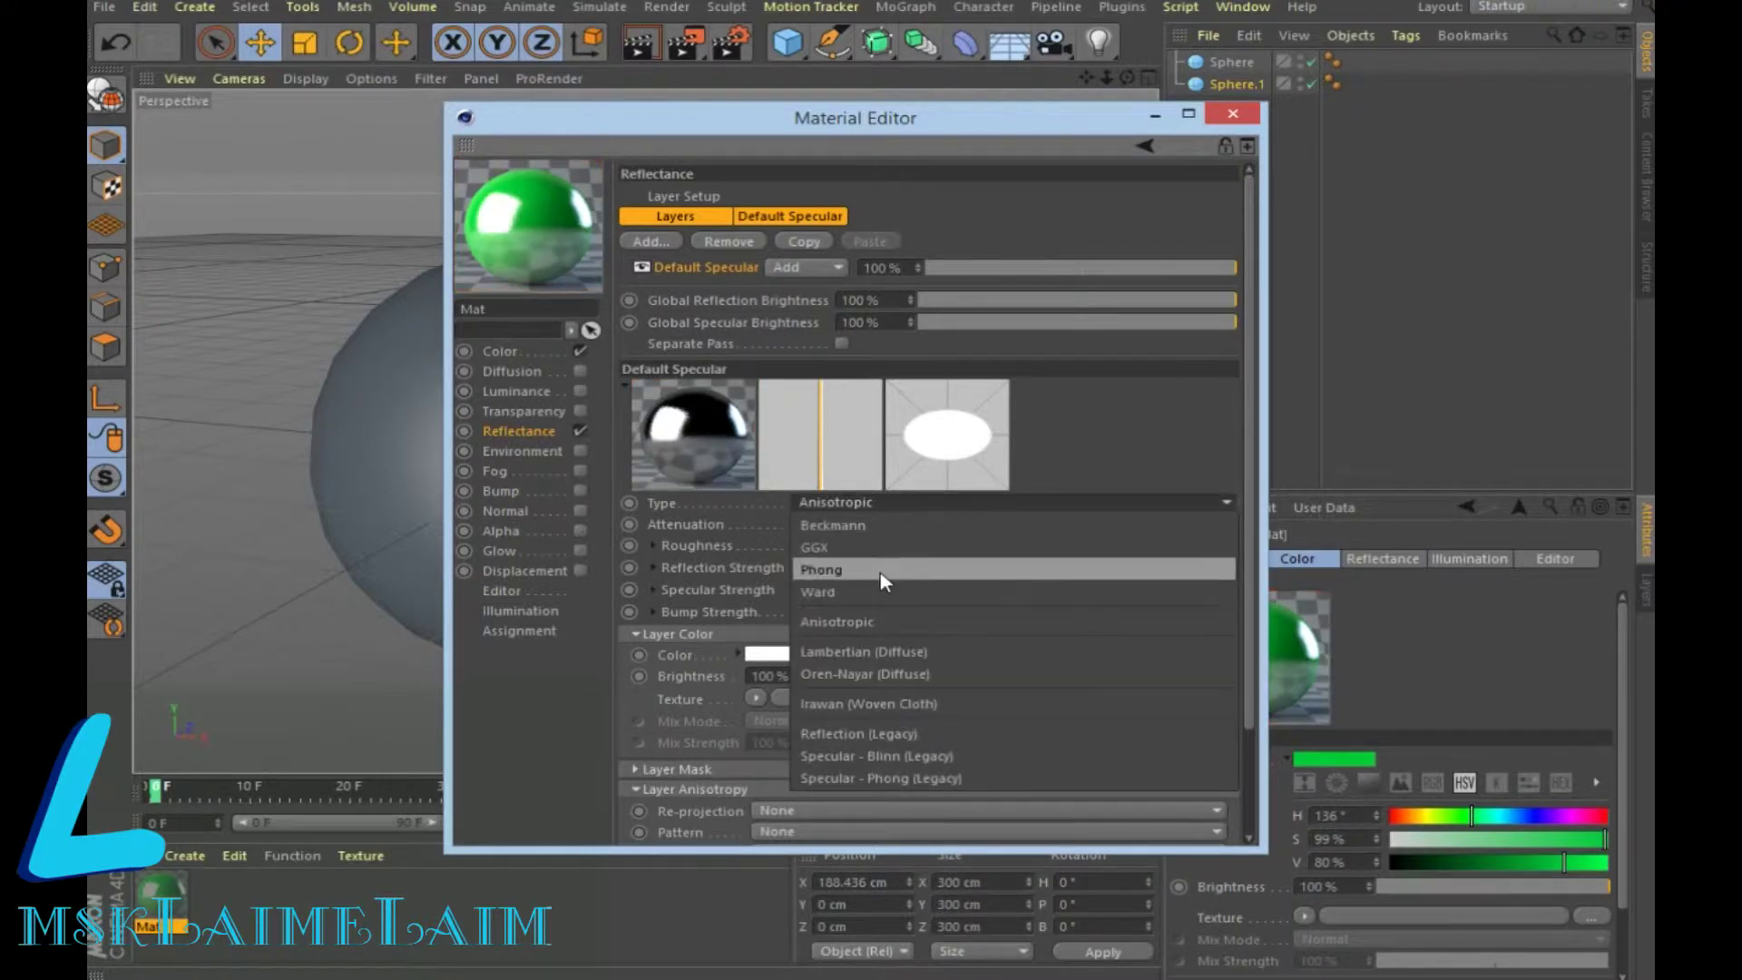
{"action": "left_click", "coordinate": [880, 570]}
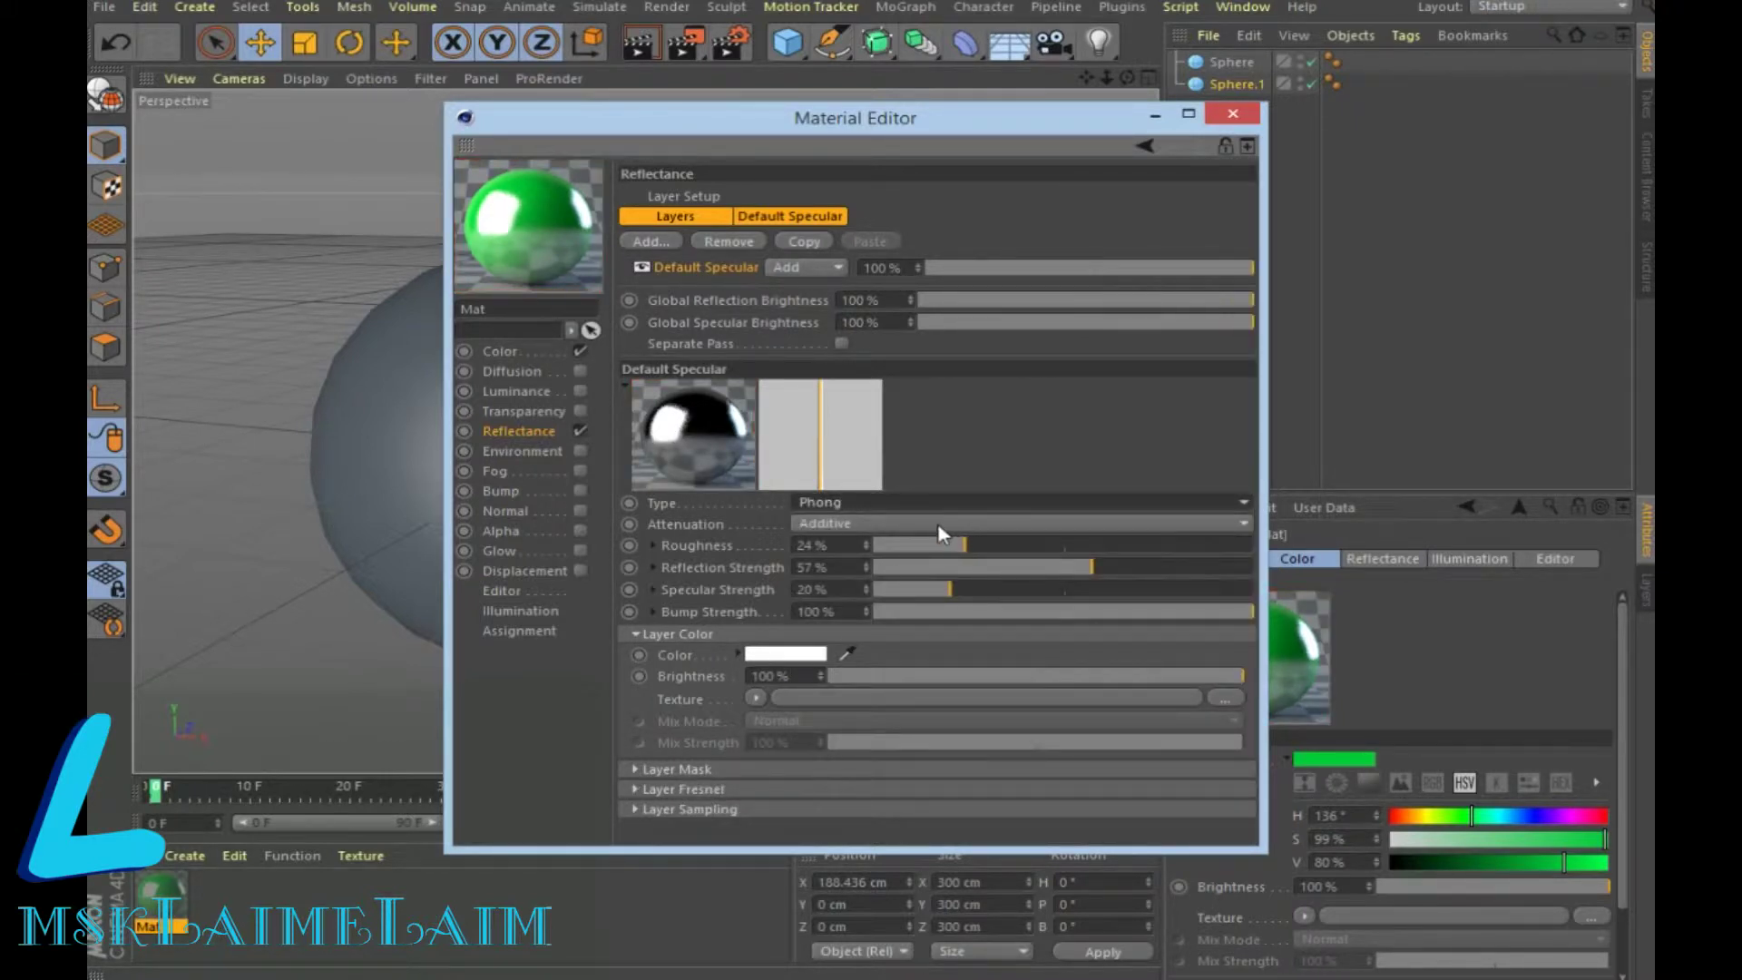
{"action": "left_click", "coordinate": [928, 501]}
{"action": "left_click", "coordinate": [891, 528]}
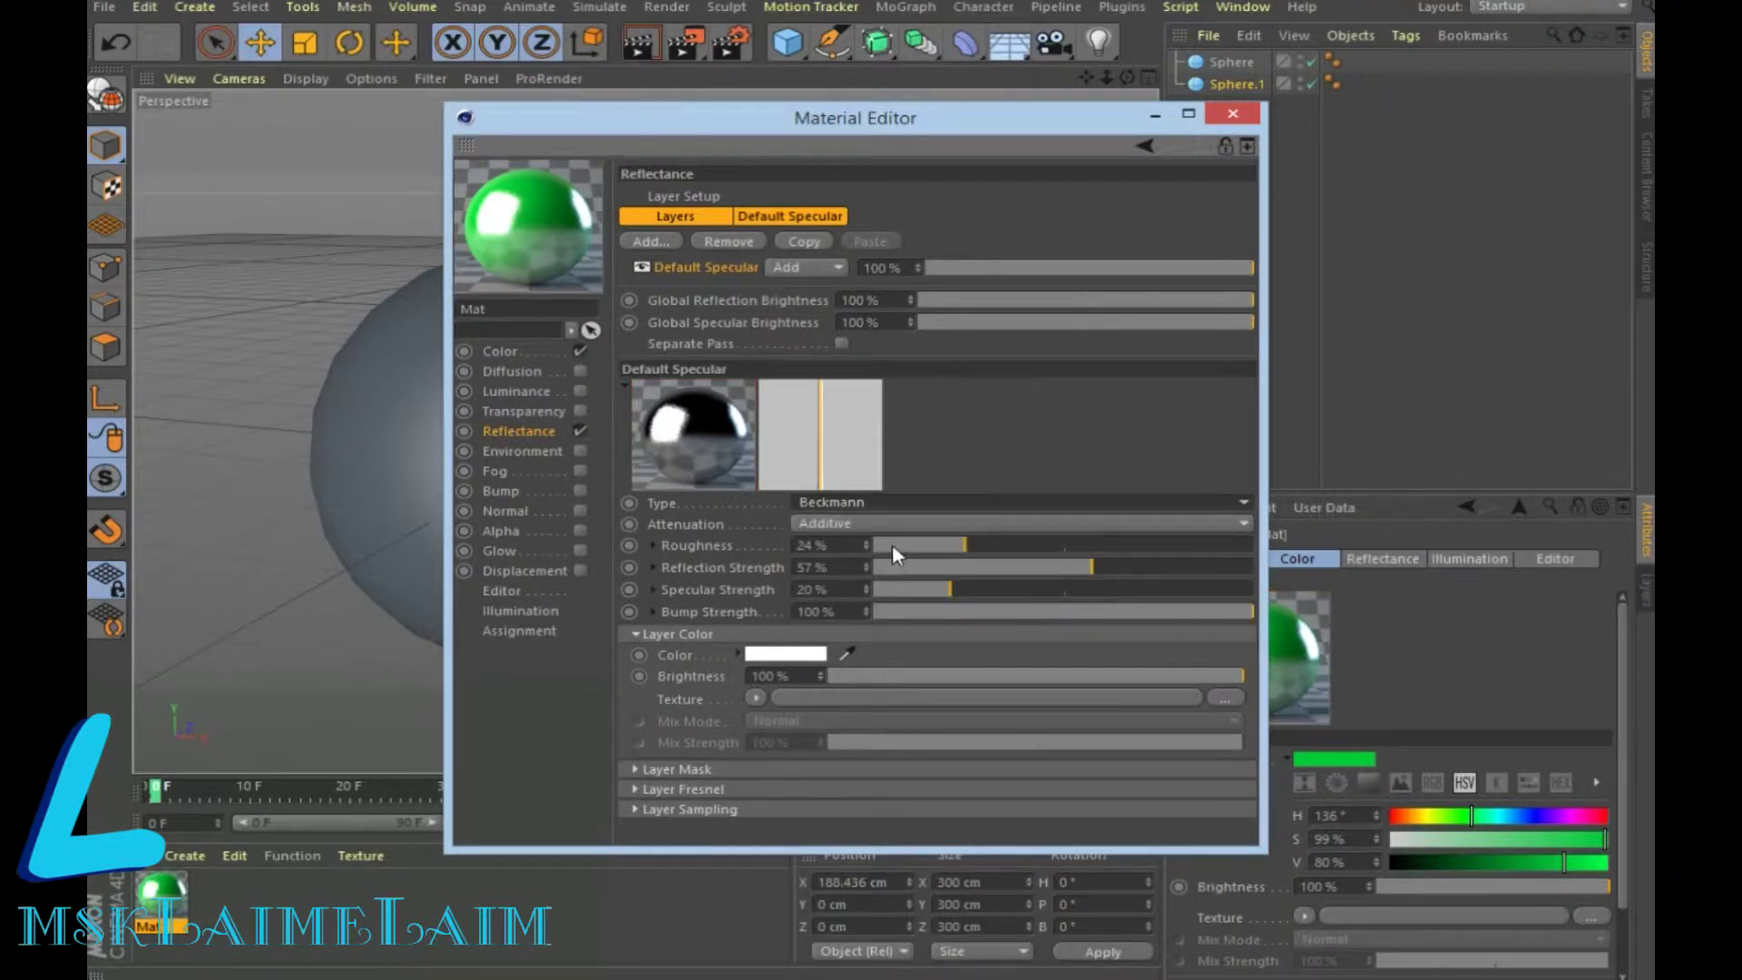
{"action": "left_click", "coordinate": [892, 542]}
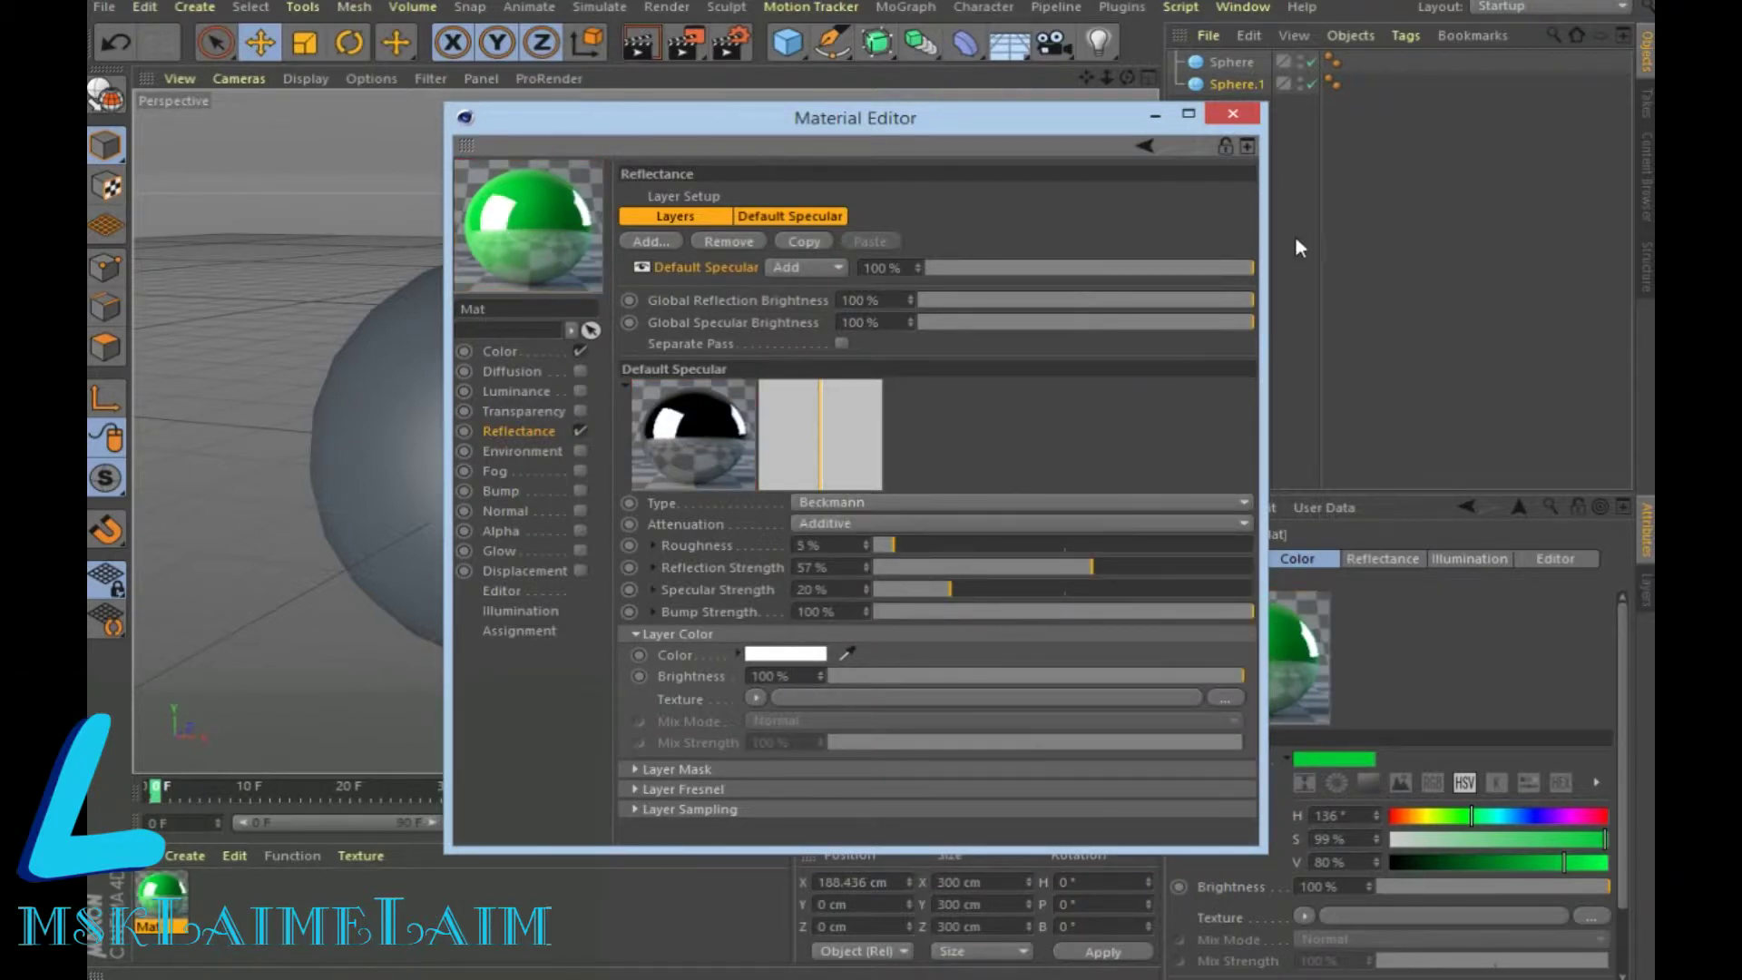
{"action": "left_click", "coordinate": [1234, 112]}
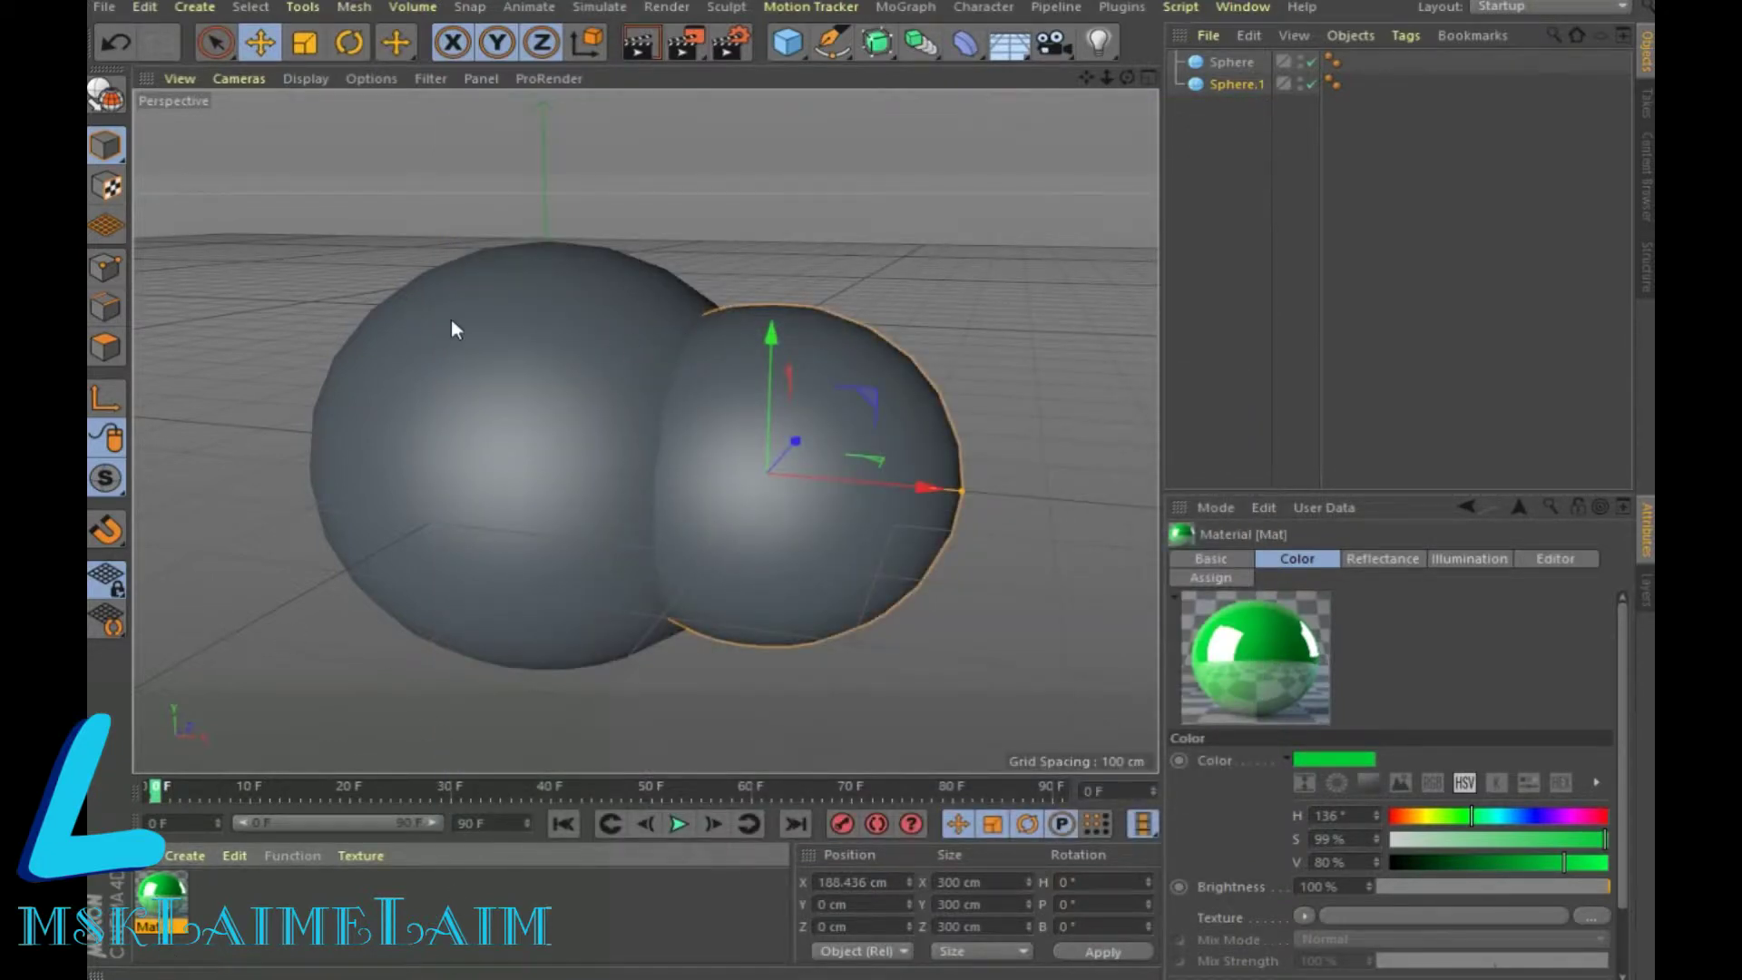
Add a Volume Mesher and a Volume Builder from the Volume menu
{"action": "left_click", "coordinate": [356, 7]}
{"action": "mouse_move", "coordinate": [412, 8]}
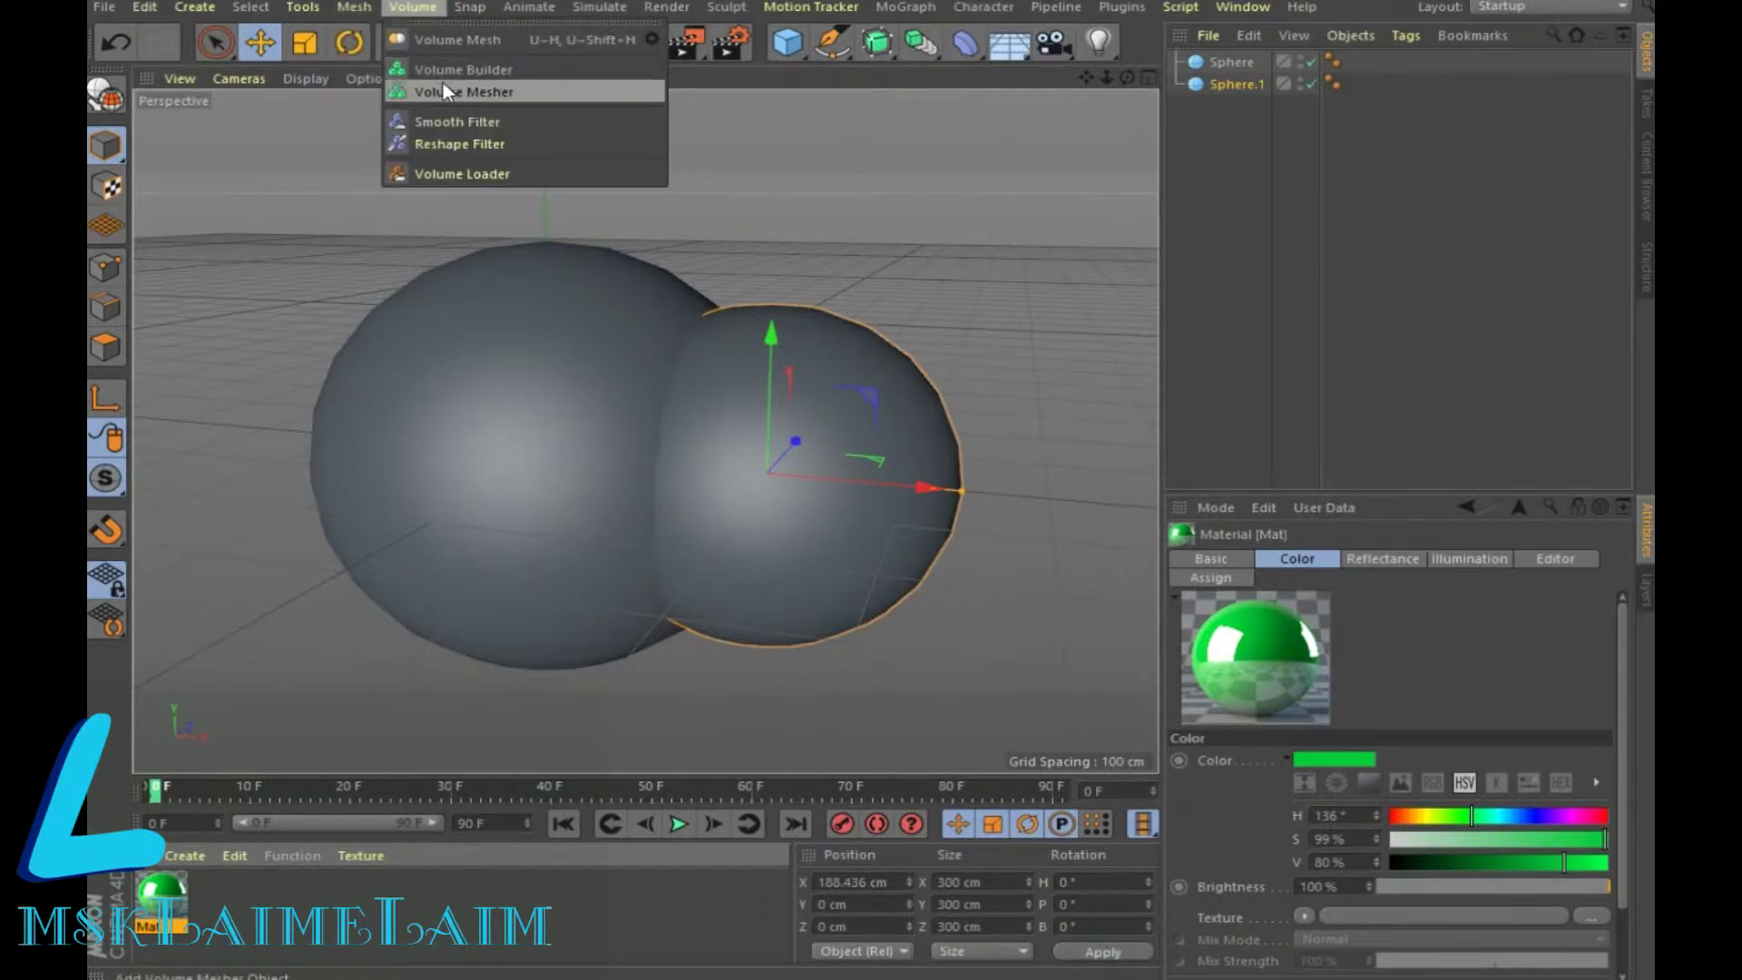
{"action": "left_click", "coordinate": [443, 89]}
{"action": "left_click", "coordinate": [403, 10]}
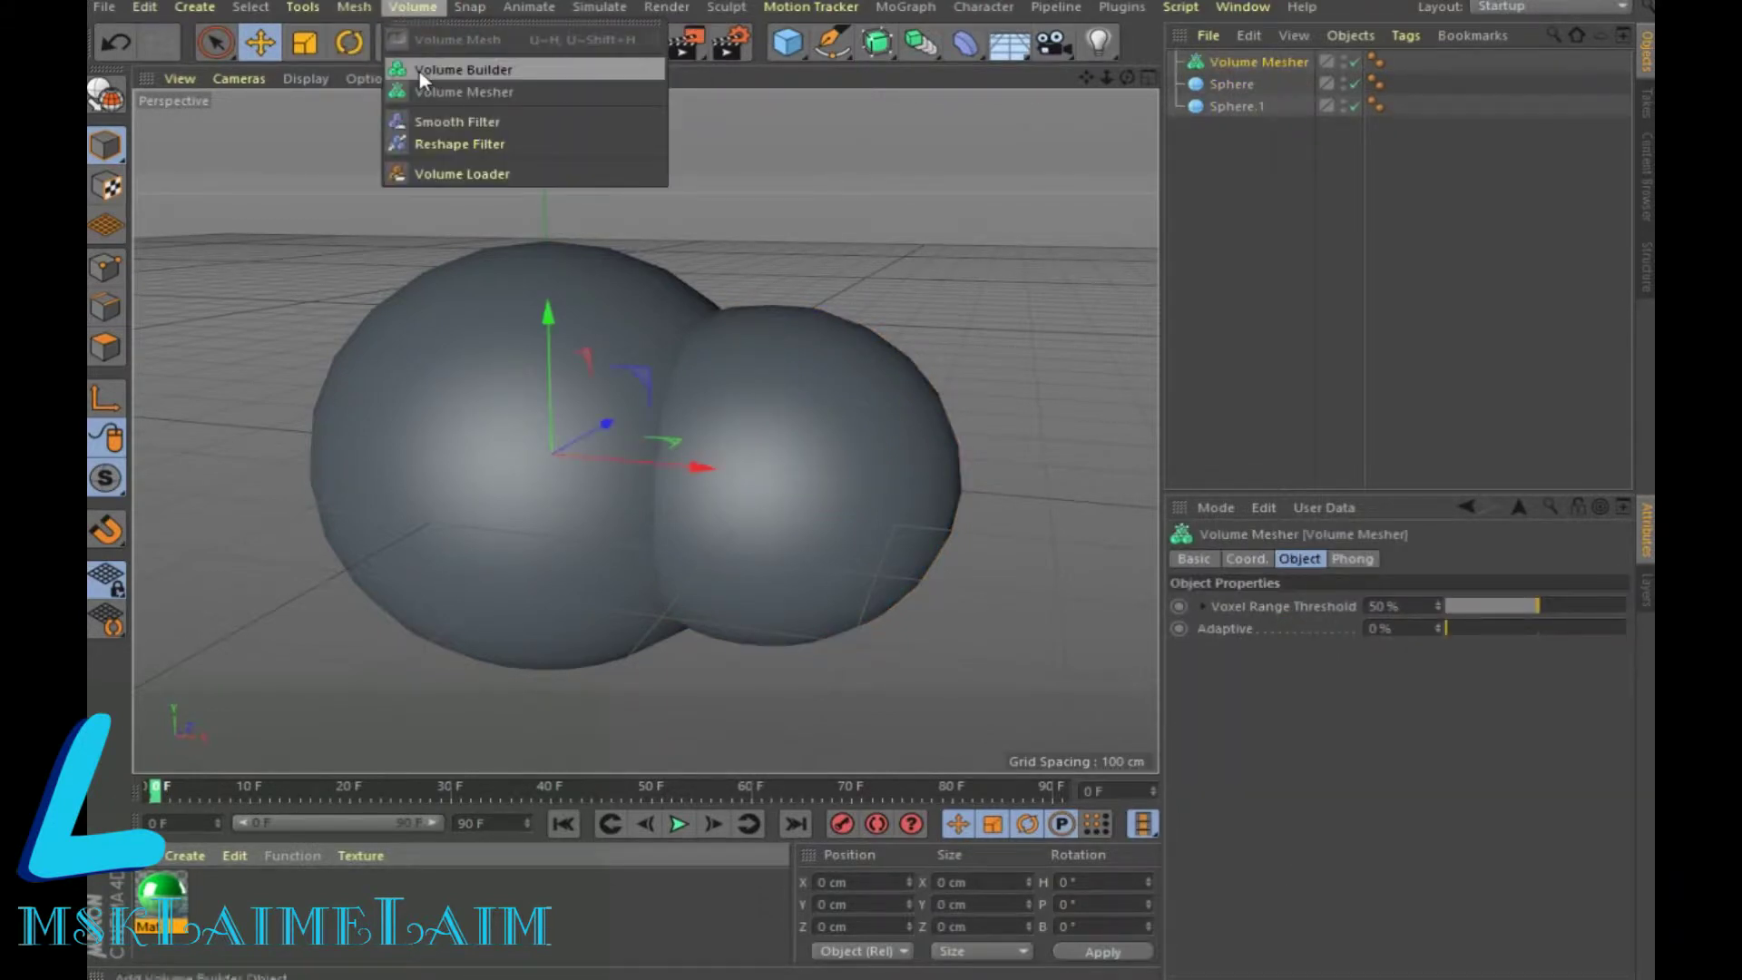
{"action": "left_click", "coordinate": [444, 69]}
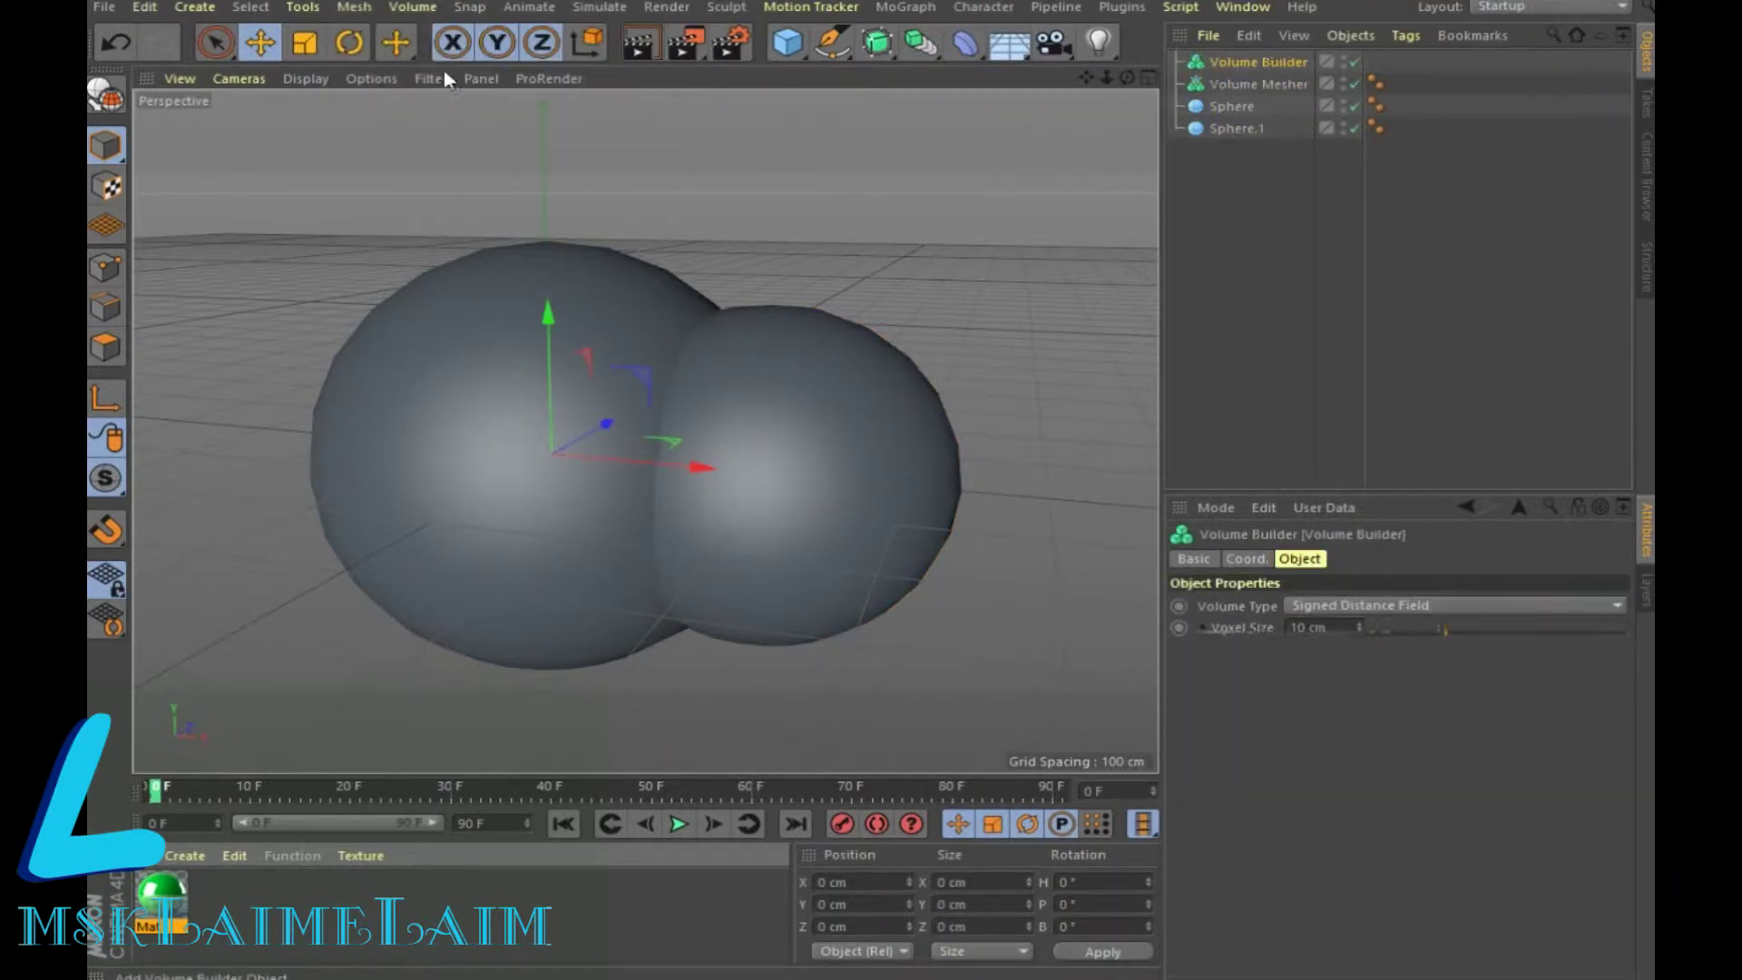
Drop Sphere and Sphere.1 into the Volume Builder
{"action": "left_click", "coordinate": [1234, 104]}
{"action": "left_click", "coordinate": [1245, 133], "text": "ctrl"}
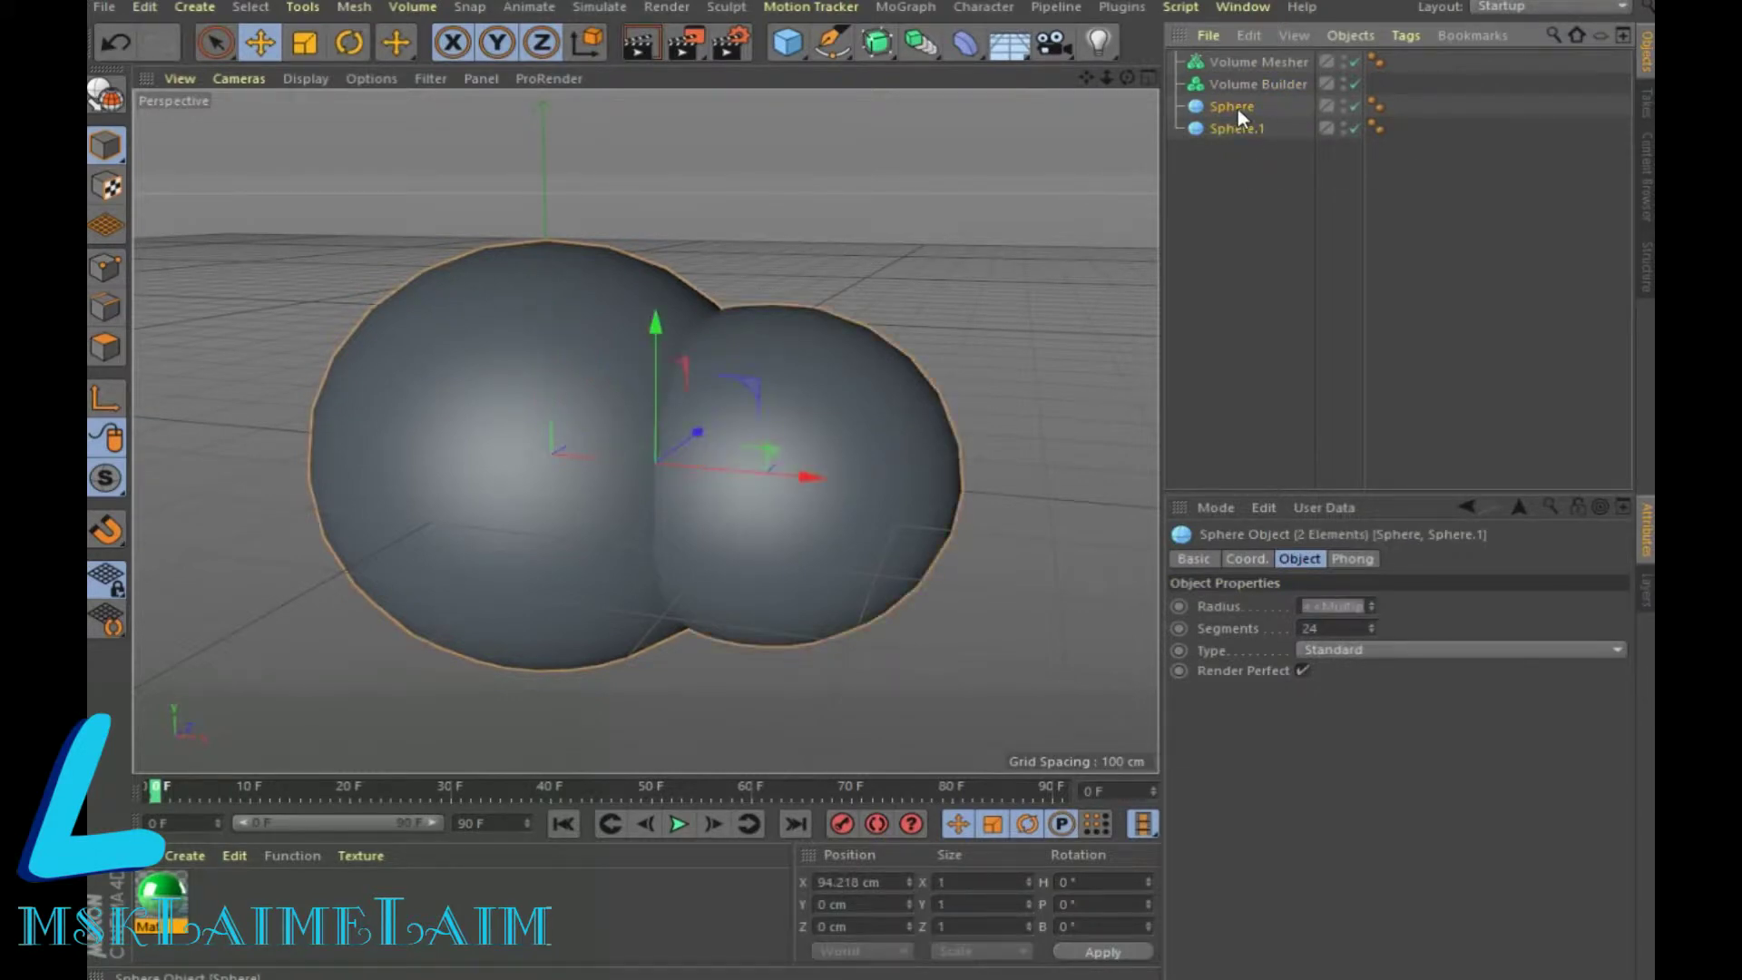
{"action": "left_click_drag", "start_coordinate": [1238, 108], "coordinate": [1266, 83]}
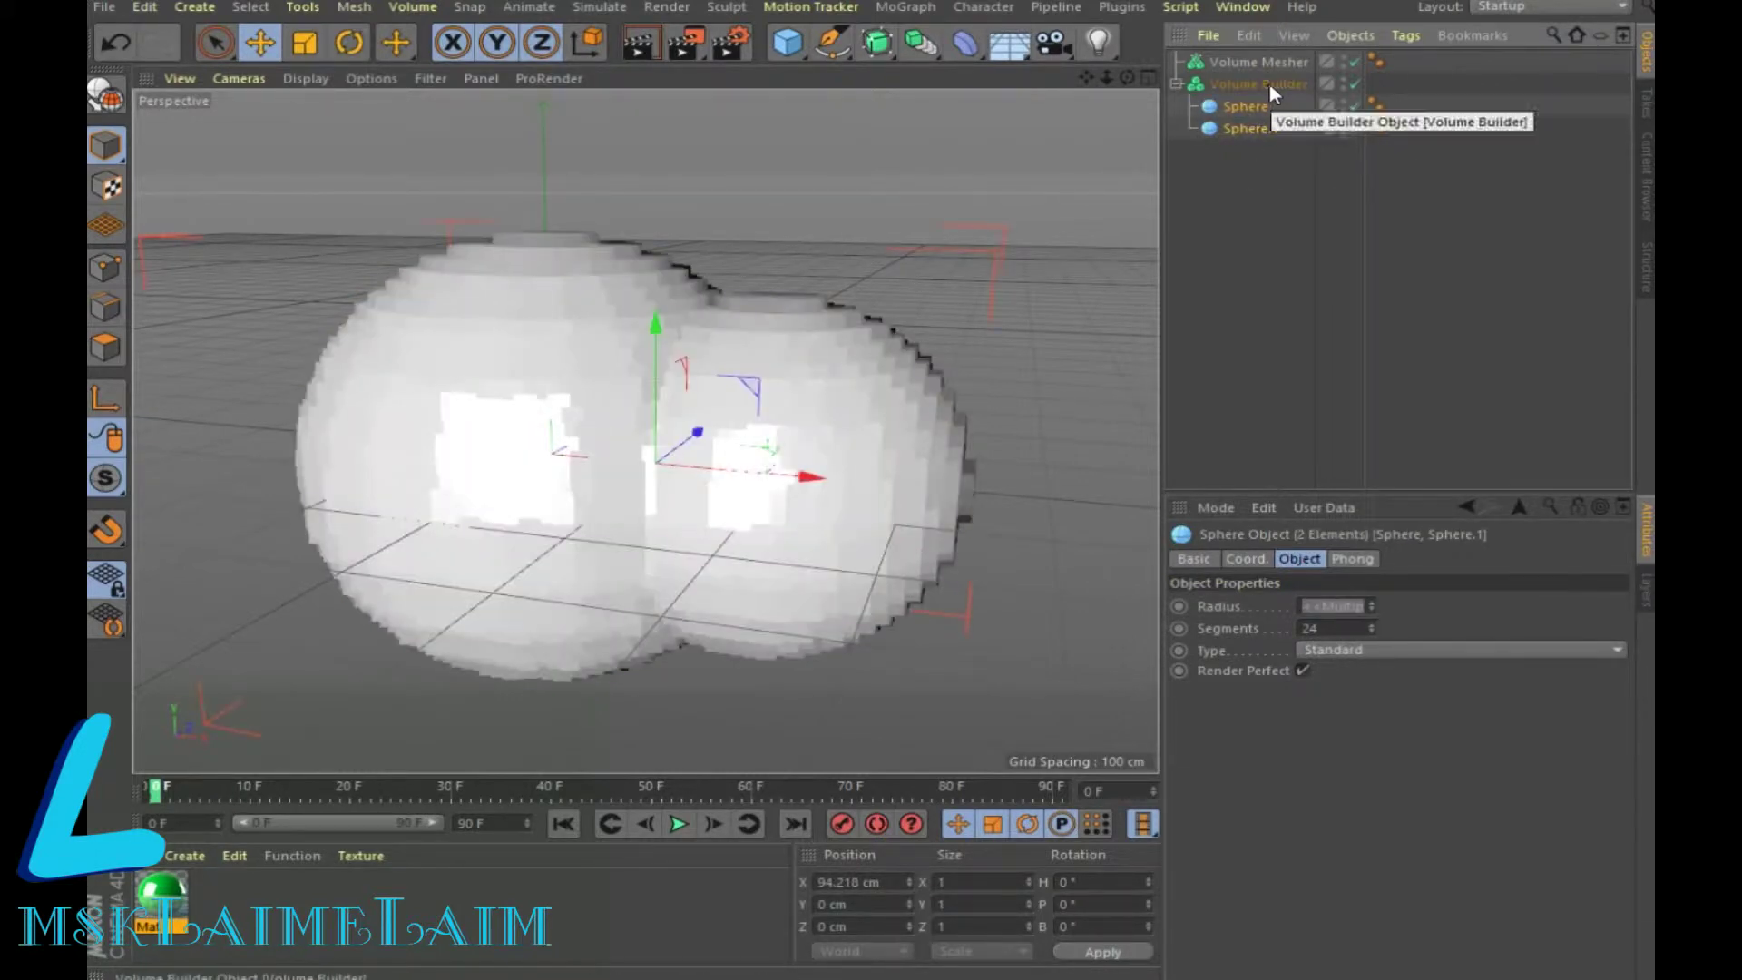
Apply Mat to the Volume Mesher and set the Volume Builder voxel size to 7.5 cm
{"action": "left_click", "coordinate": [1270, 84]}
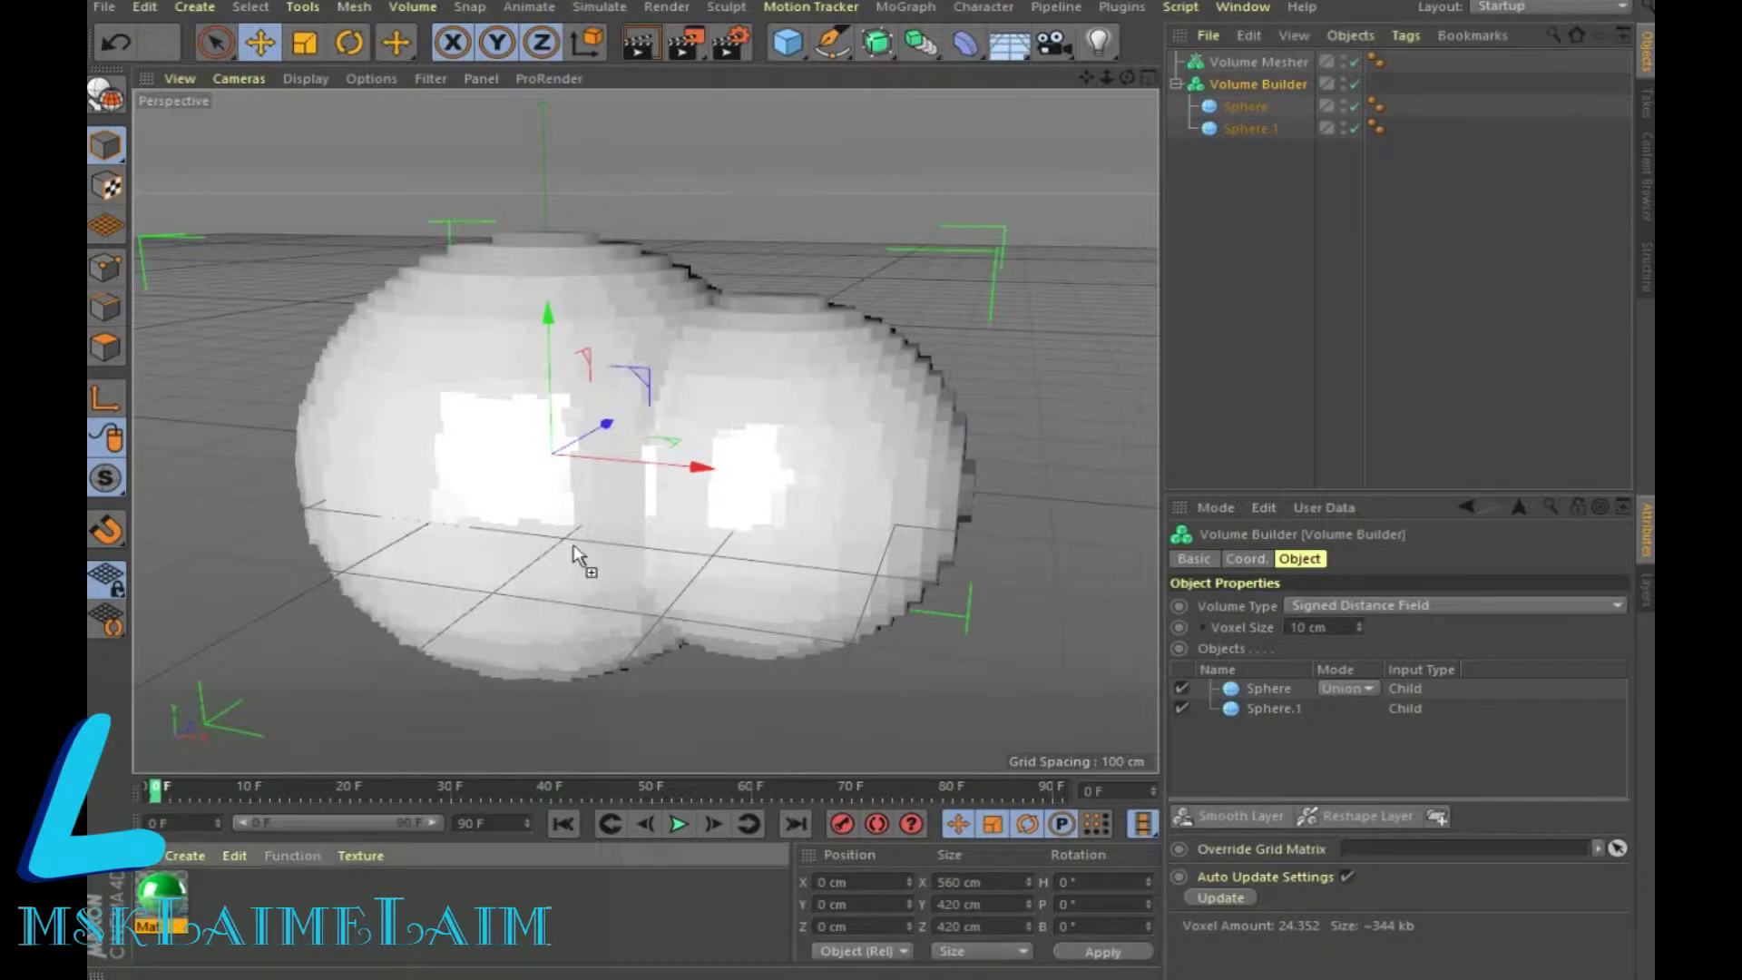
{"action": "left_click_drag", "start_coordinate": [1260, 85], "coordinate": [1255, 62]}
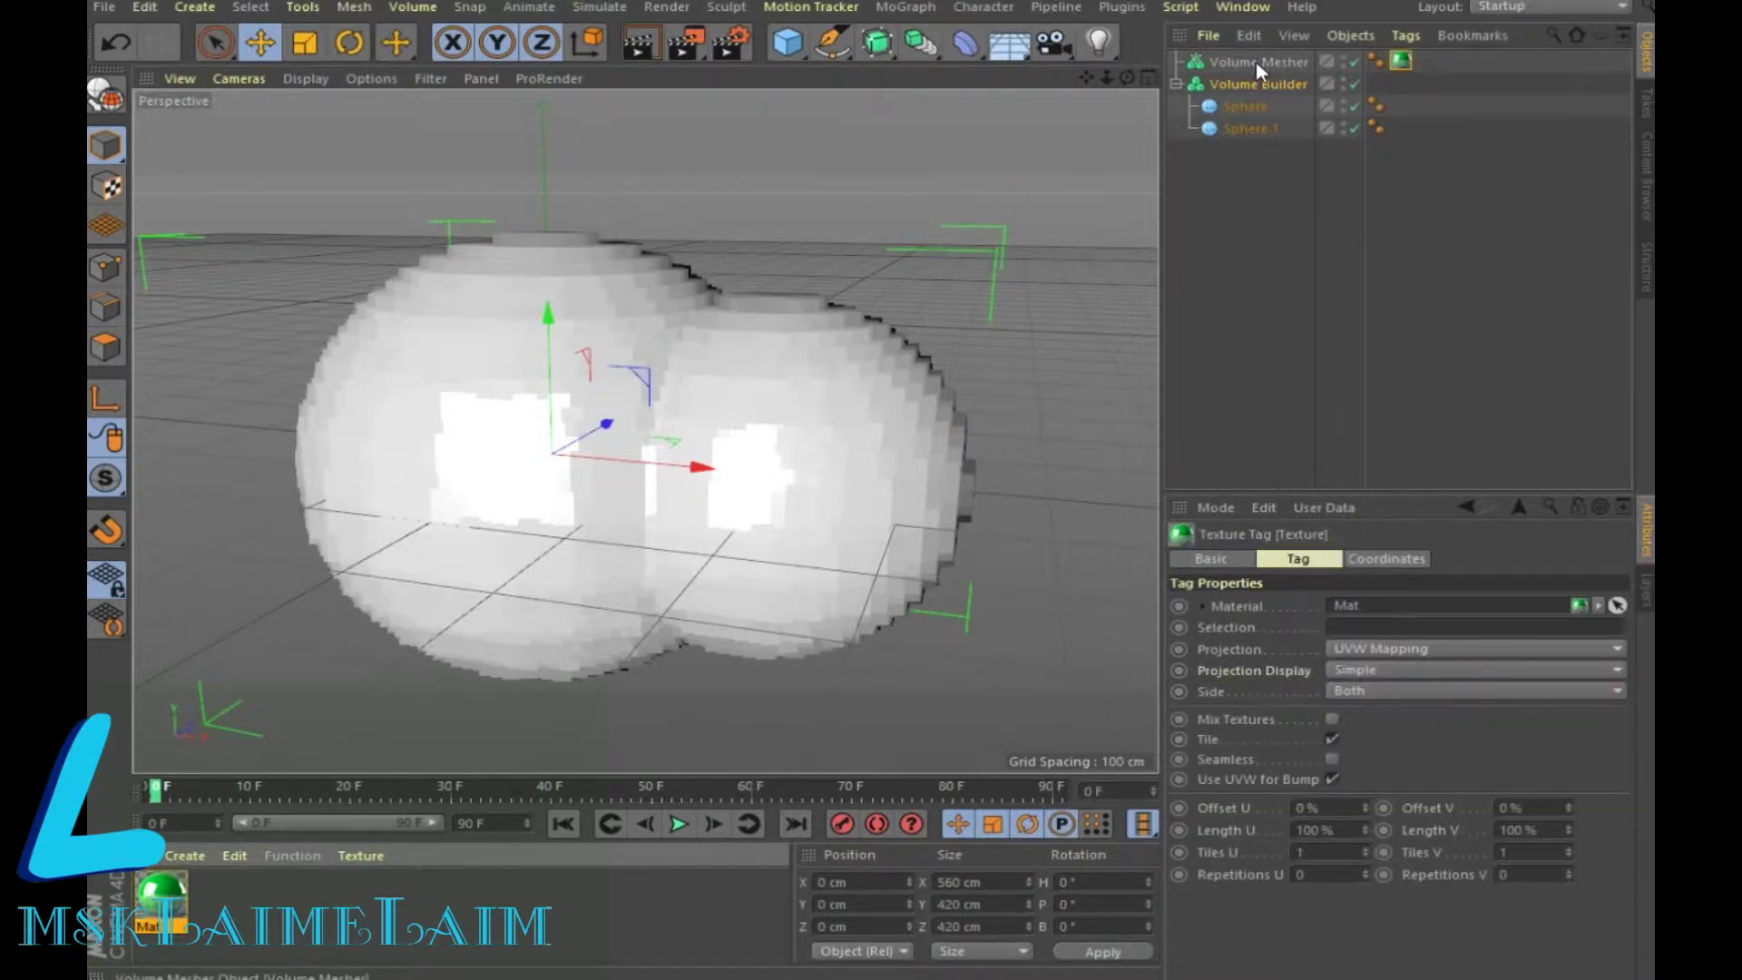
{"action": "left_click", "coordinate": [1238, 86]}
{"action": "left_click", "coordinate": [1288, 626]}
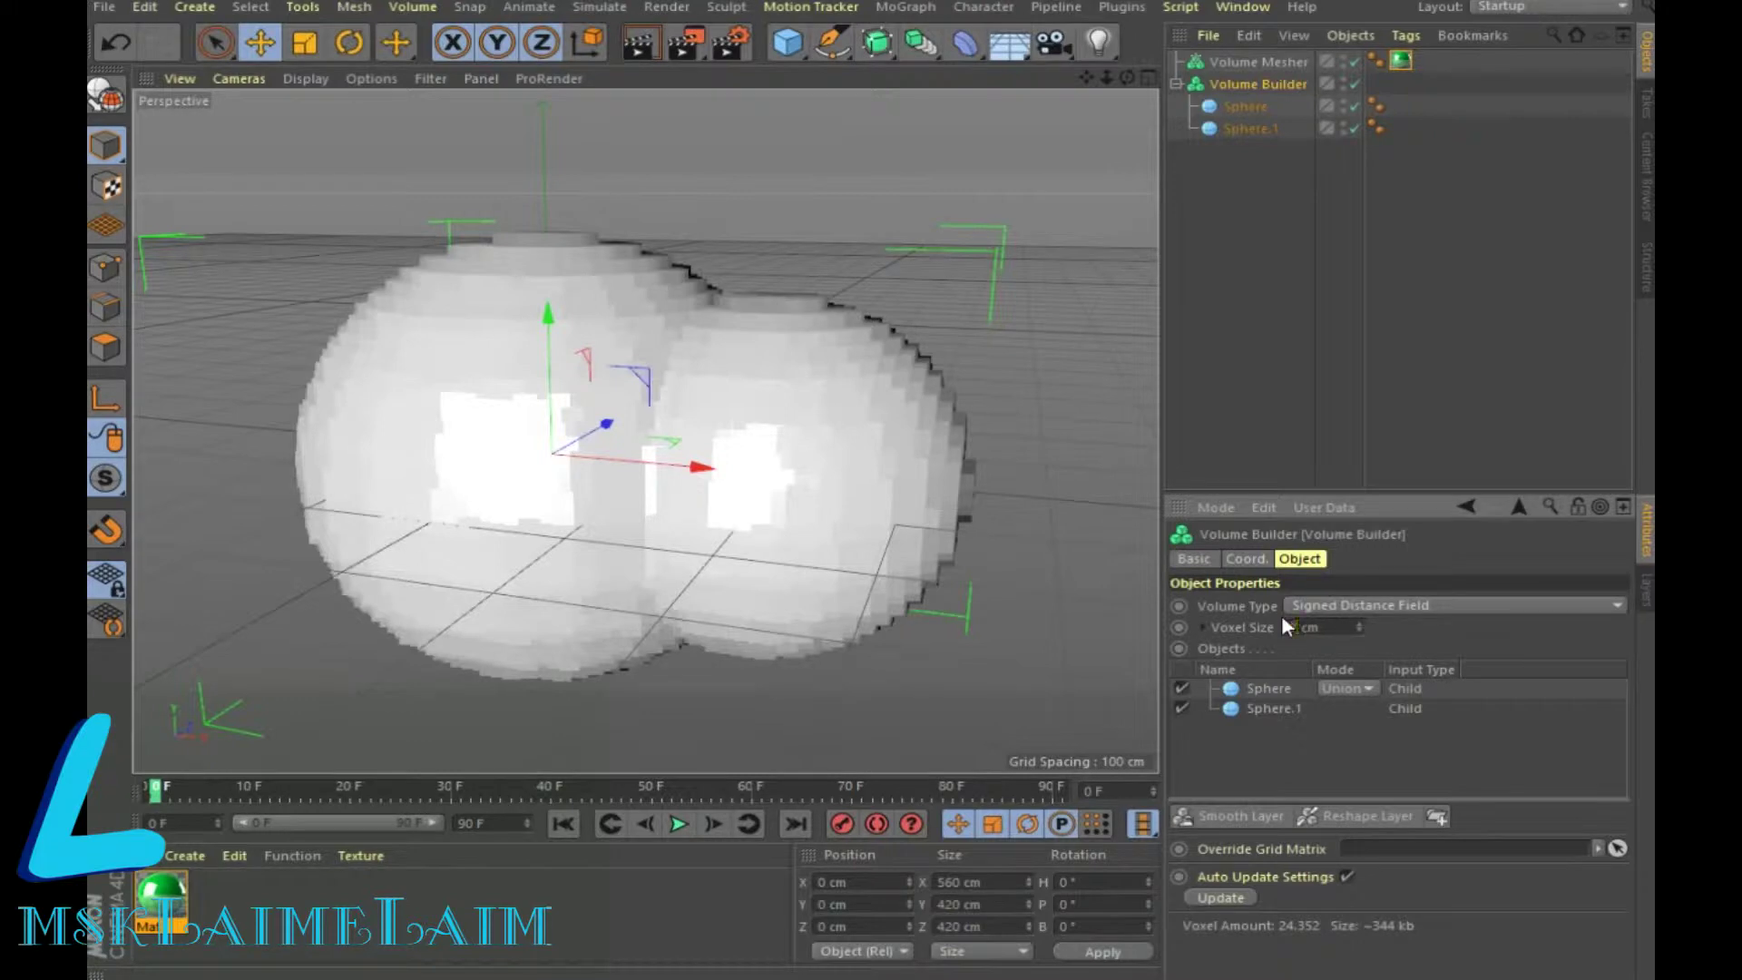
{"action": "type", "text": "7.5"}
{"action": "key", "text": "Return"}
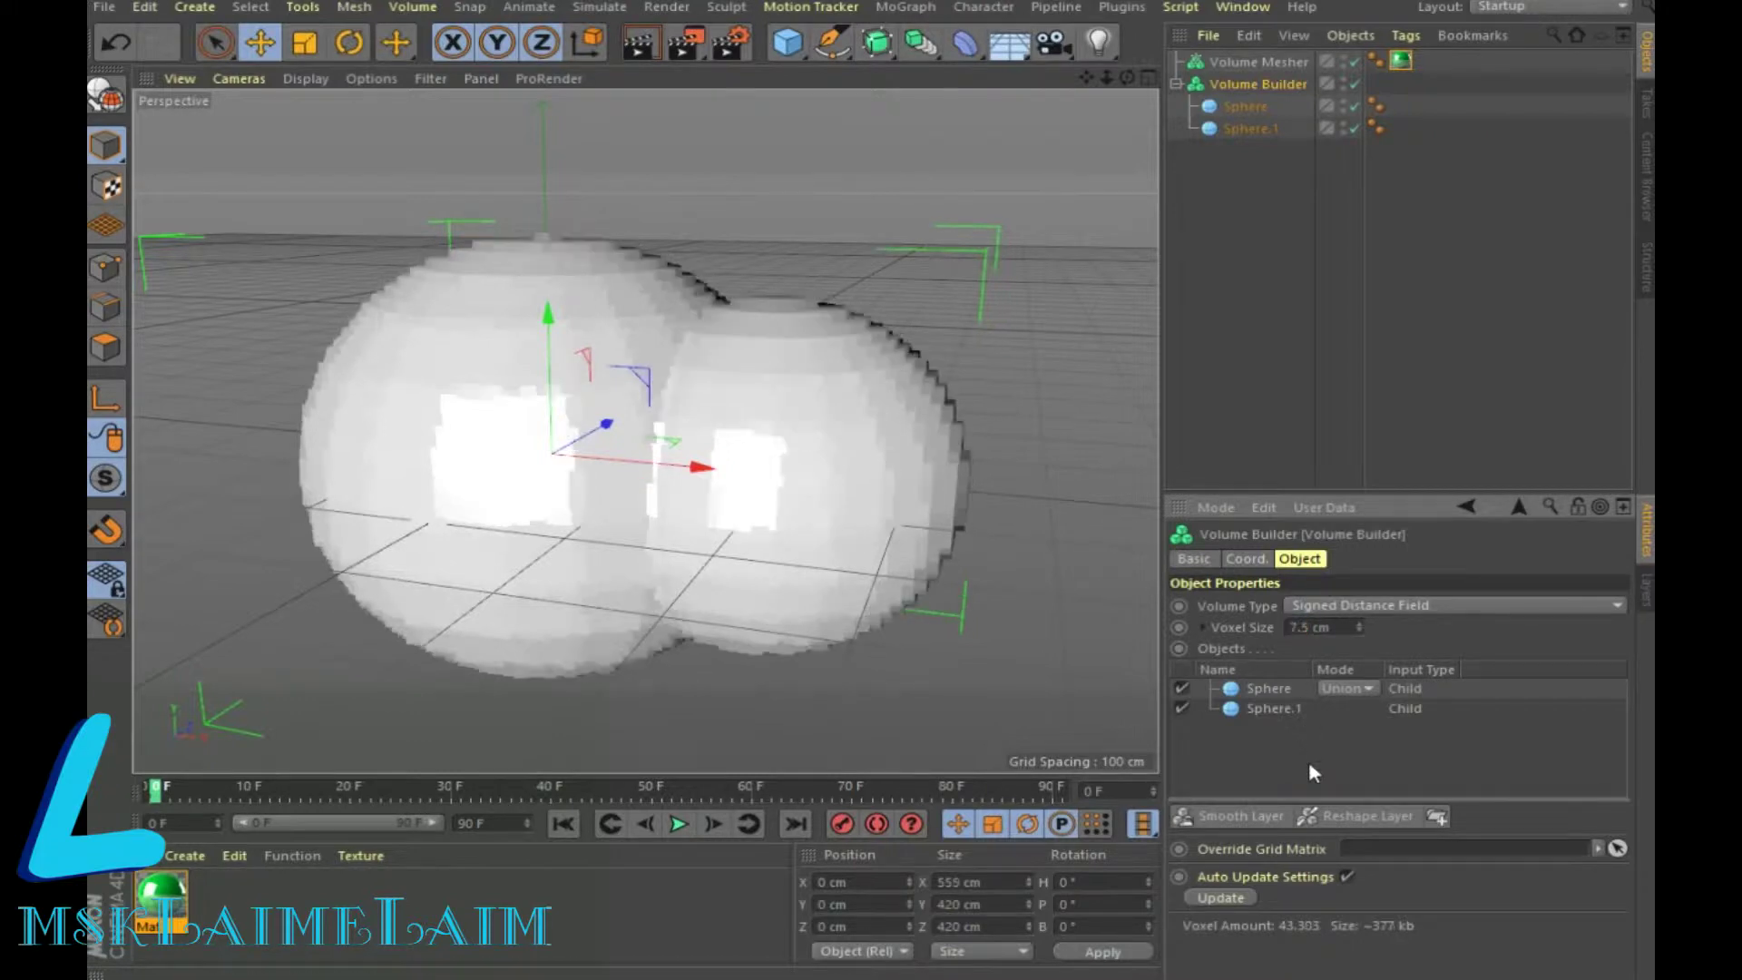
Reorder the volume list so Sphere.1 comes first and set its mode to Subtract
{"action": "left_click", "coordinate": [1255, 103]}
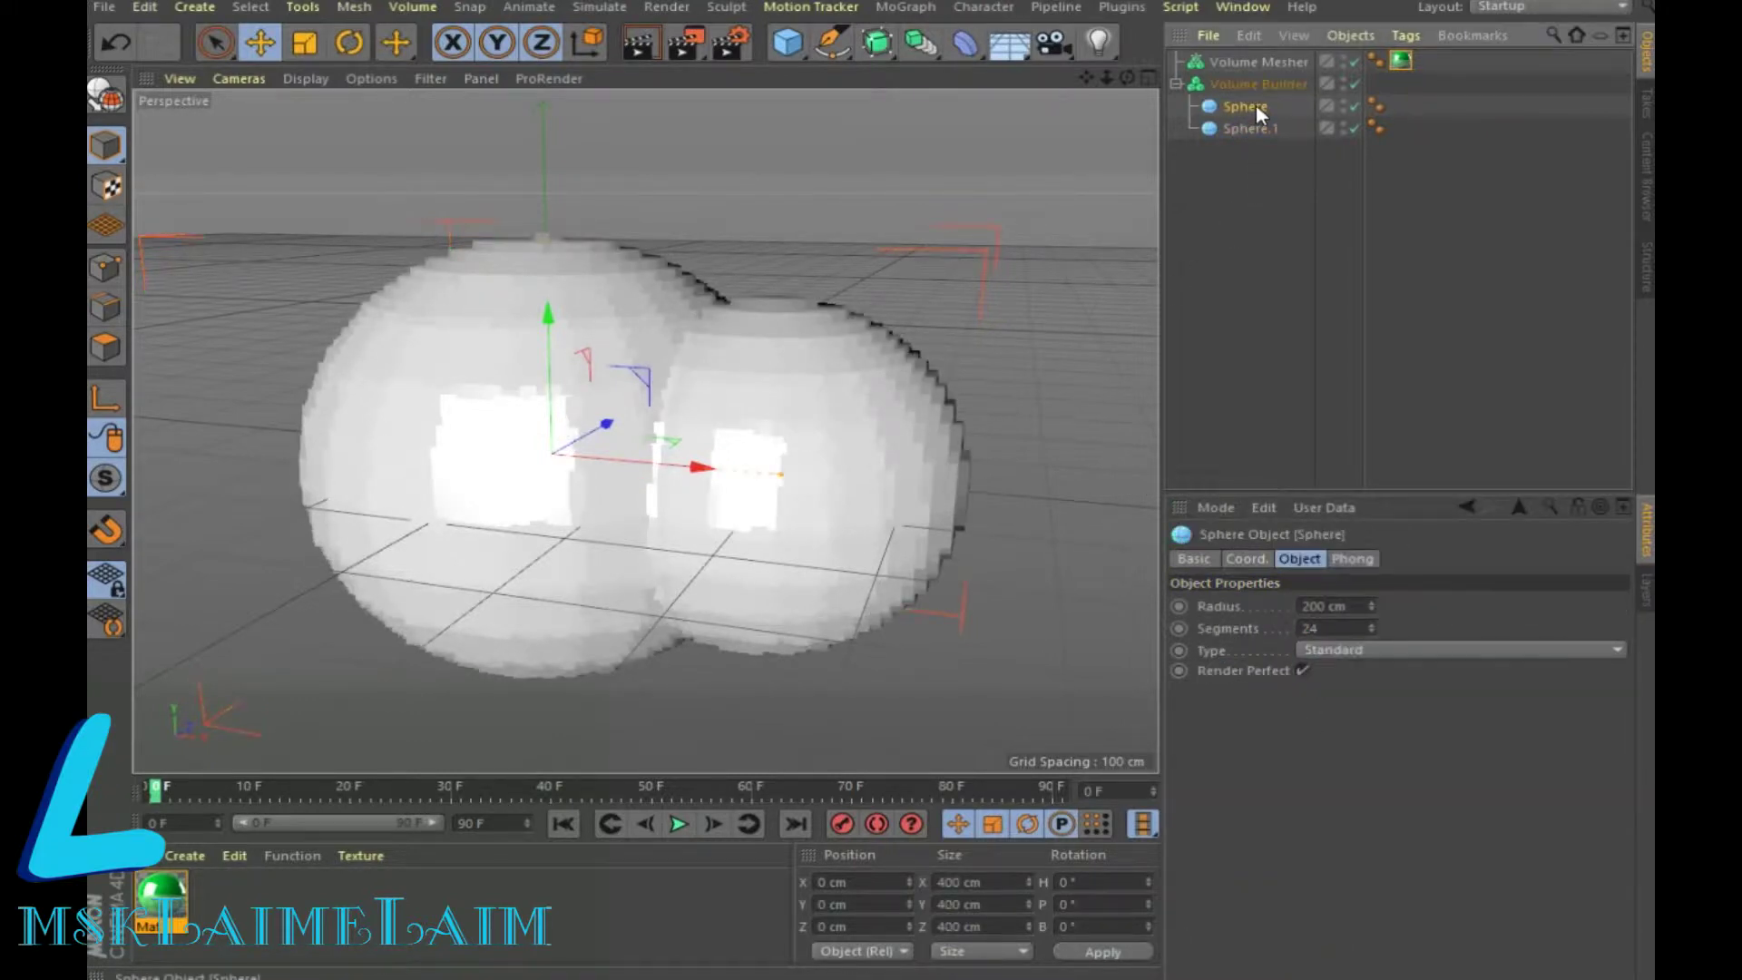
{"action": "left_click", "coordinate": [1260, 128]}
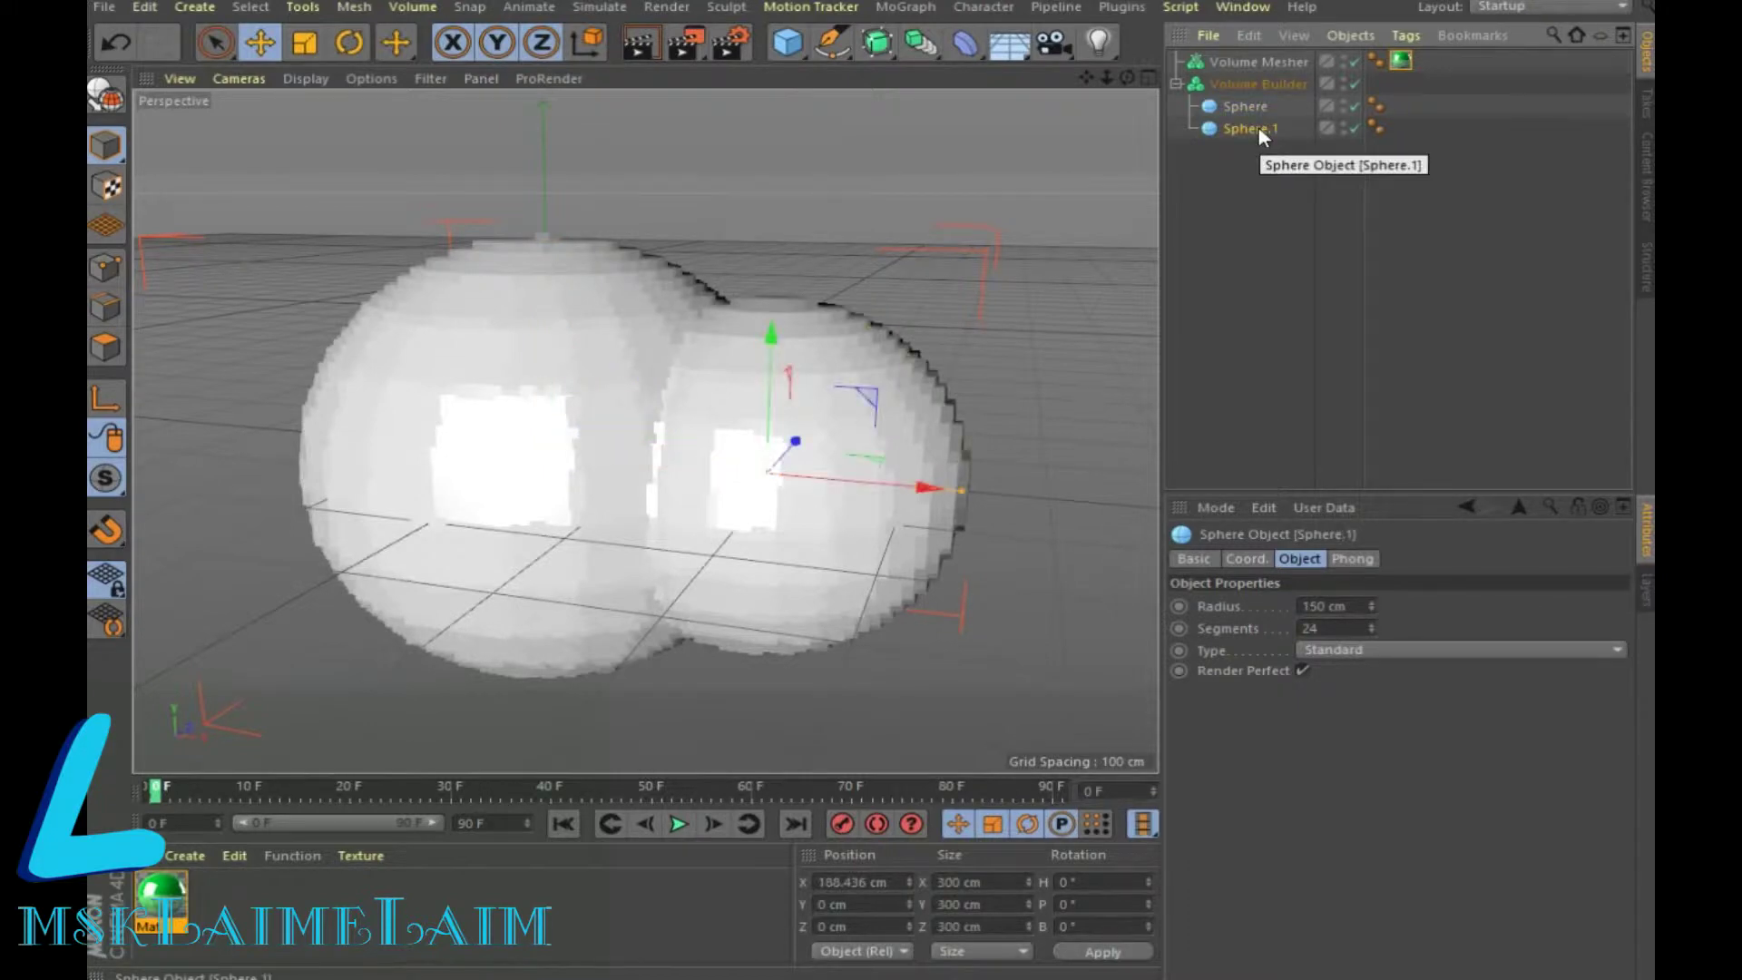
{"action": "left_click", "coordinate": [1254, 106]}
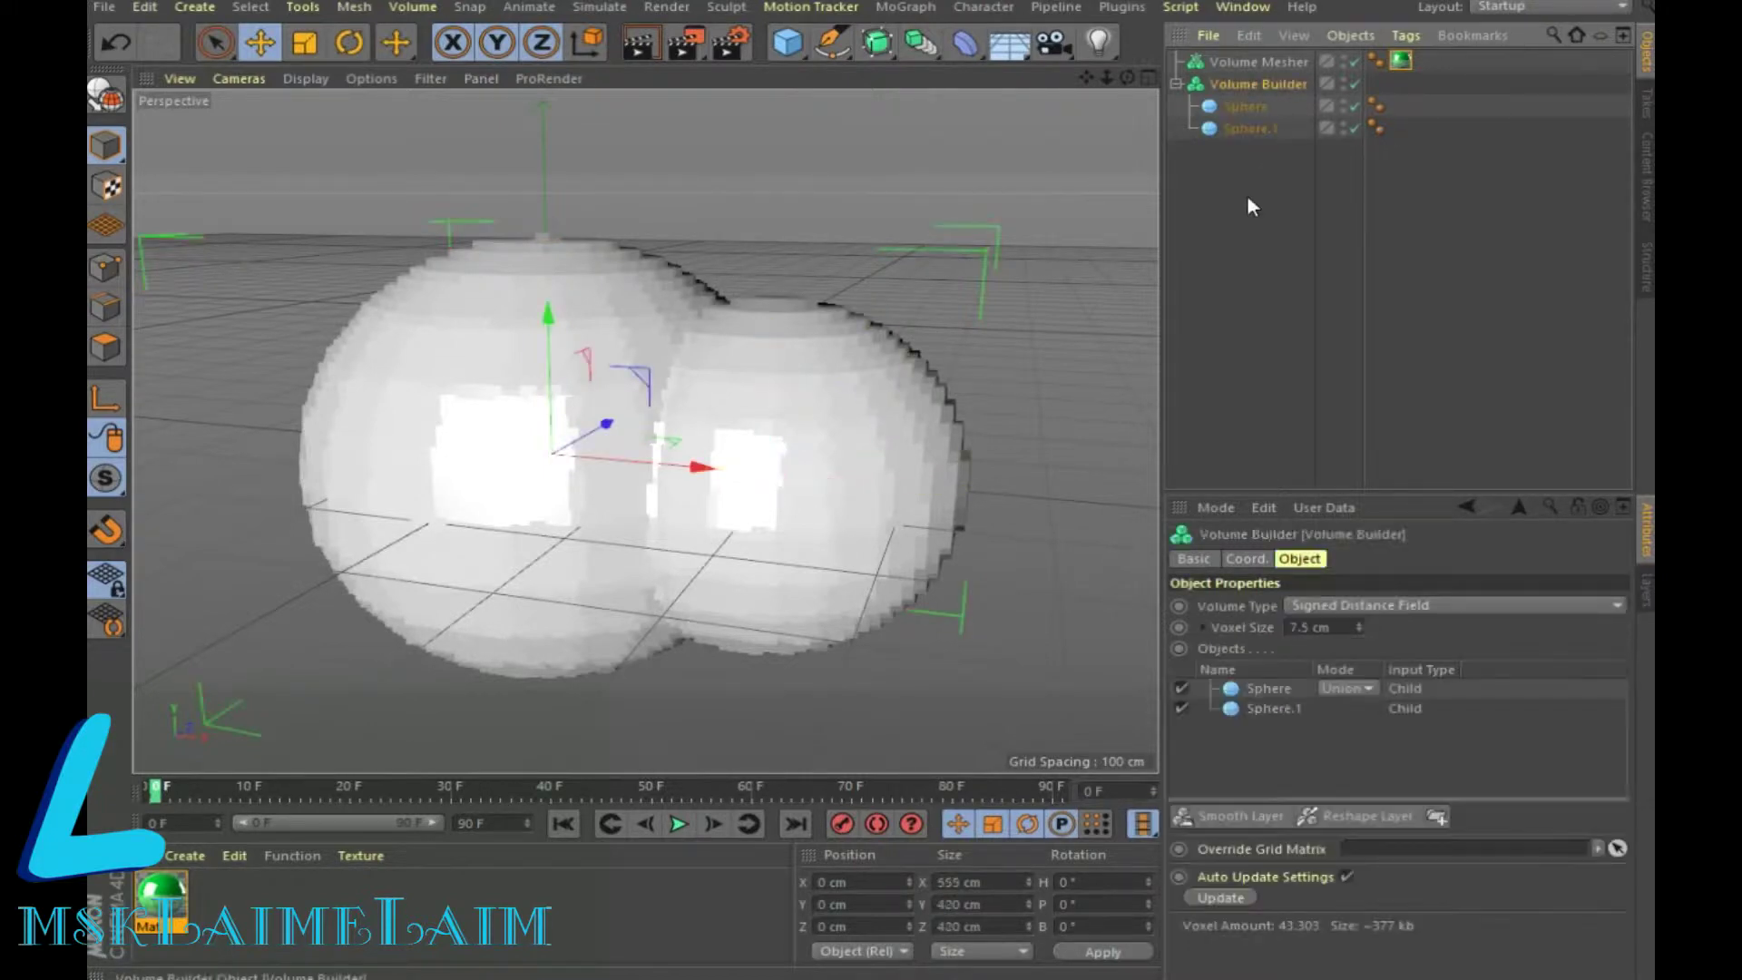
{"action": "left_click", "coordinate": [1360, 688]}
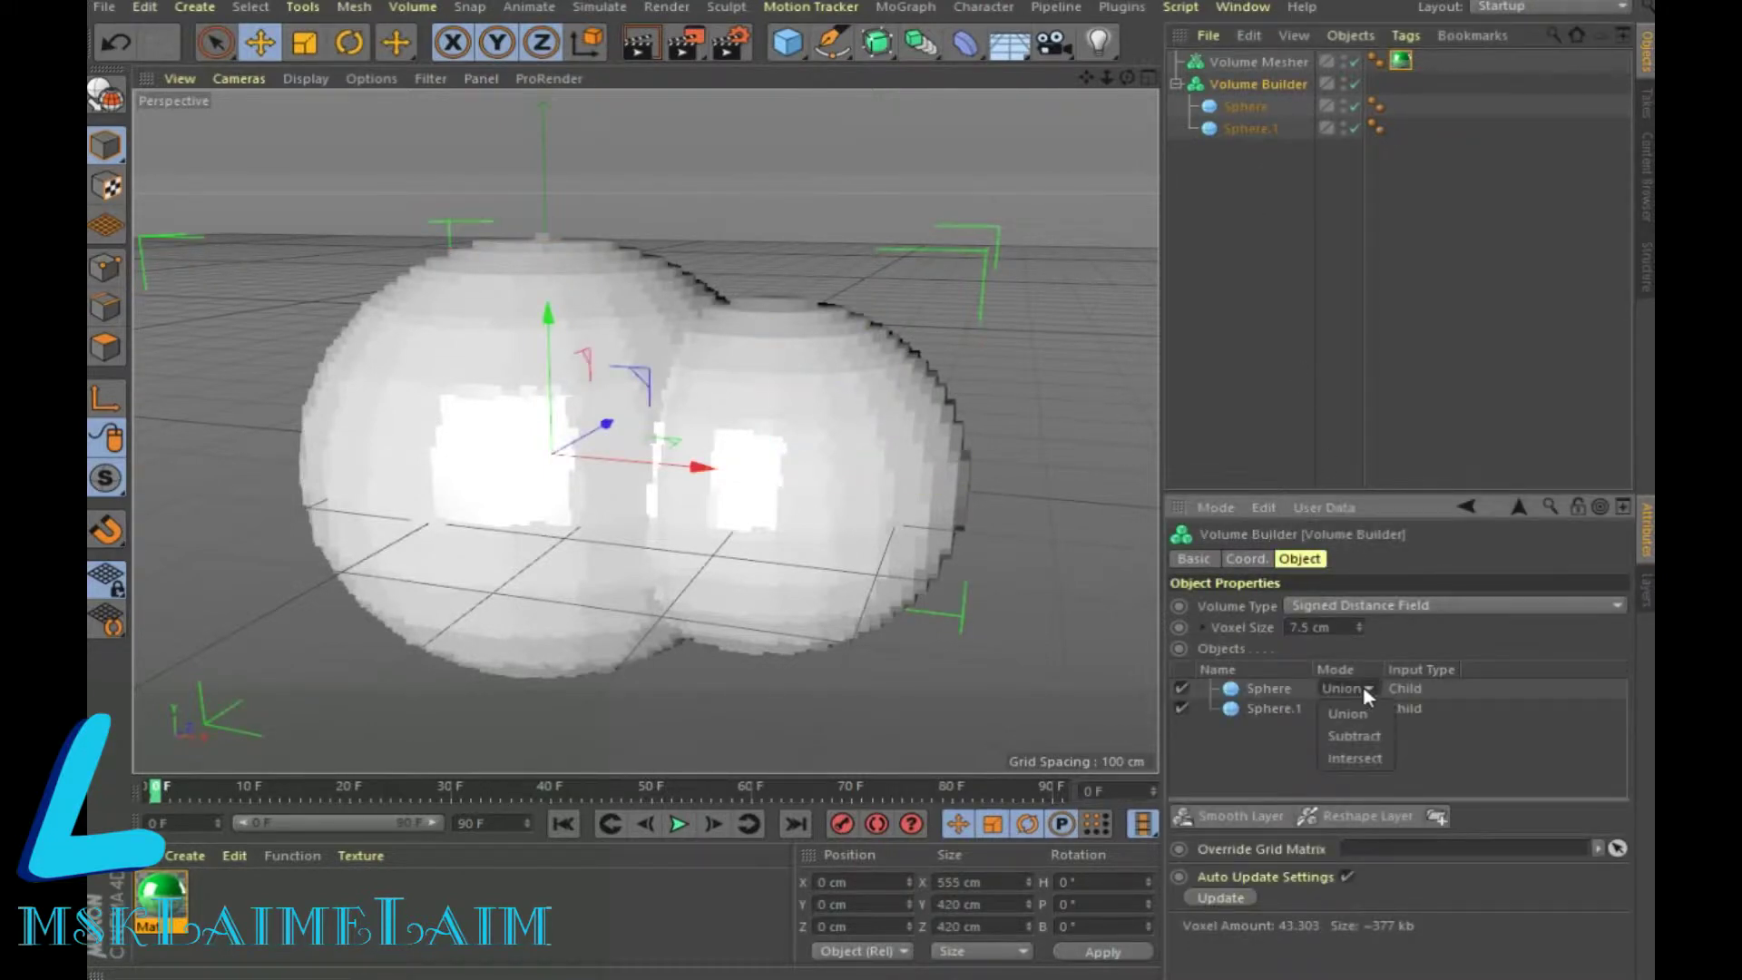
{"action": "left_click", "coordinate": [1355, 735]}
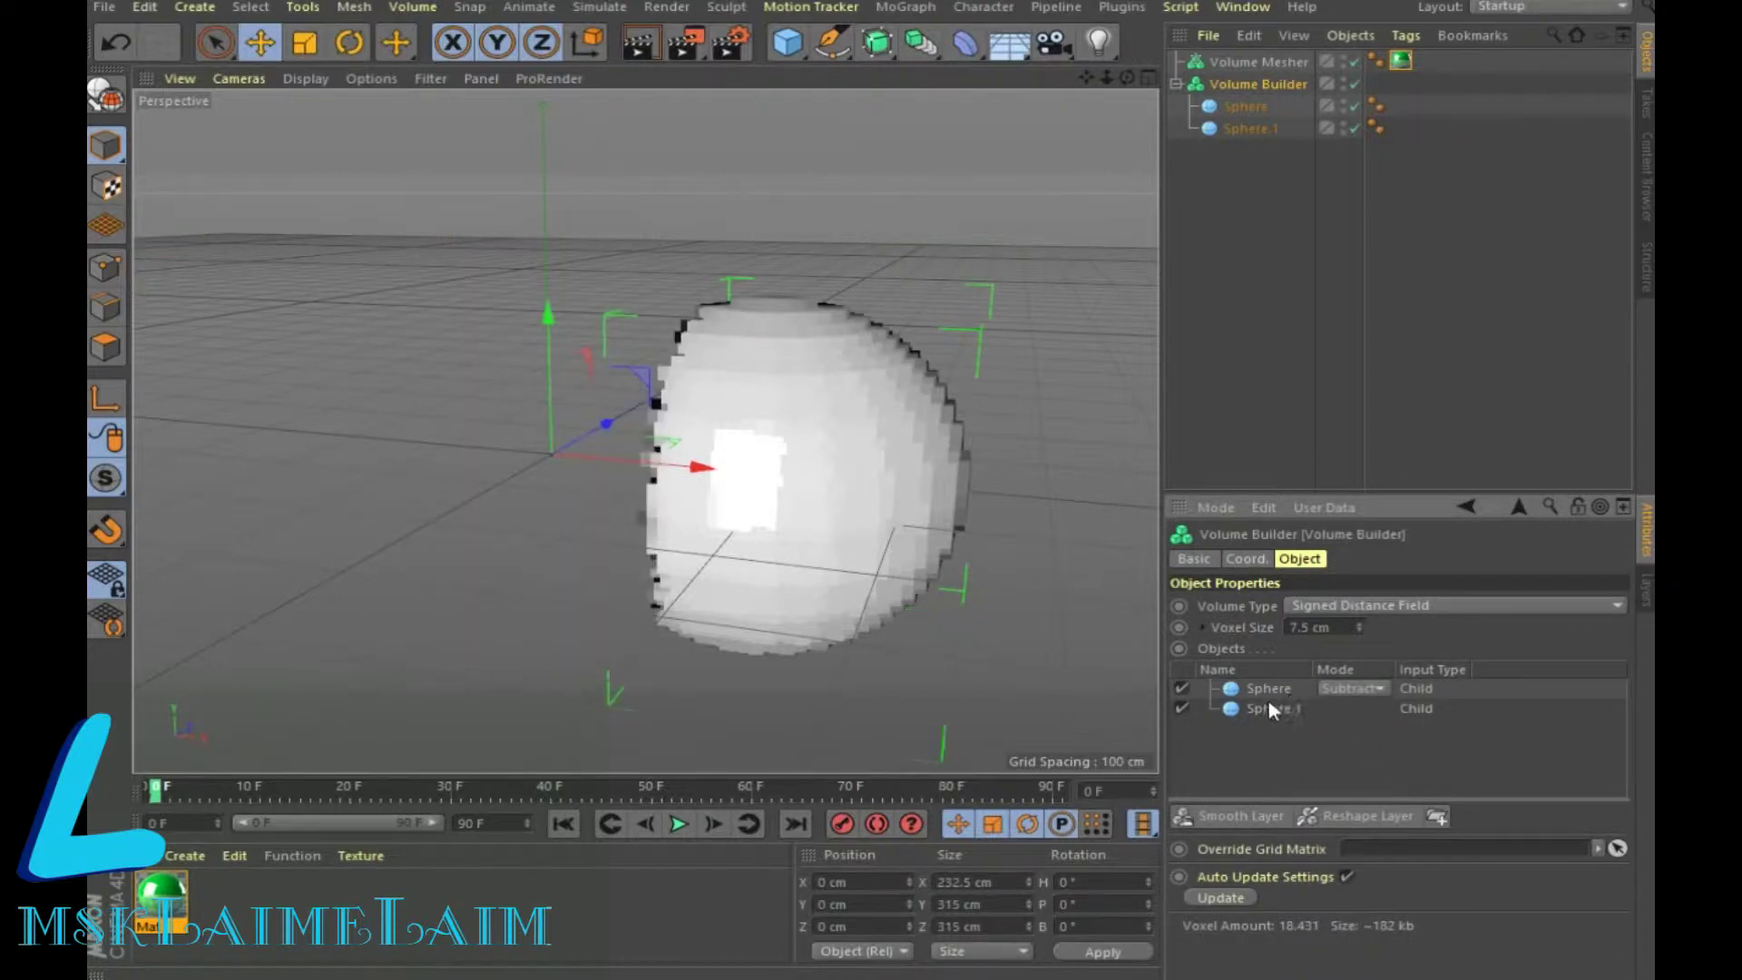
{"action": "left_click_drag", "start_coordinate": [1263, 682], "coordinate": [1270, 673]}
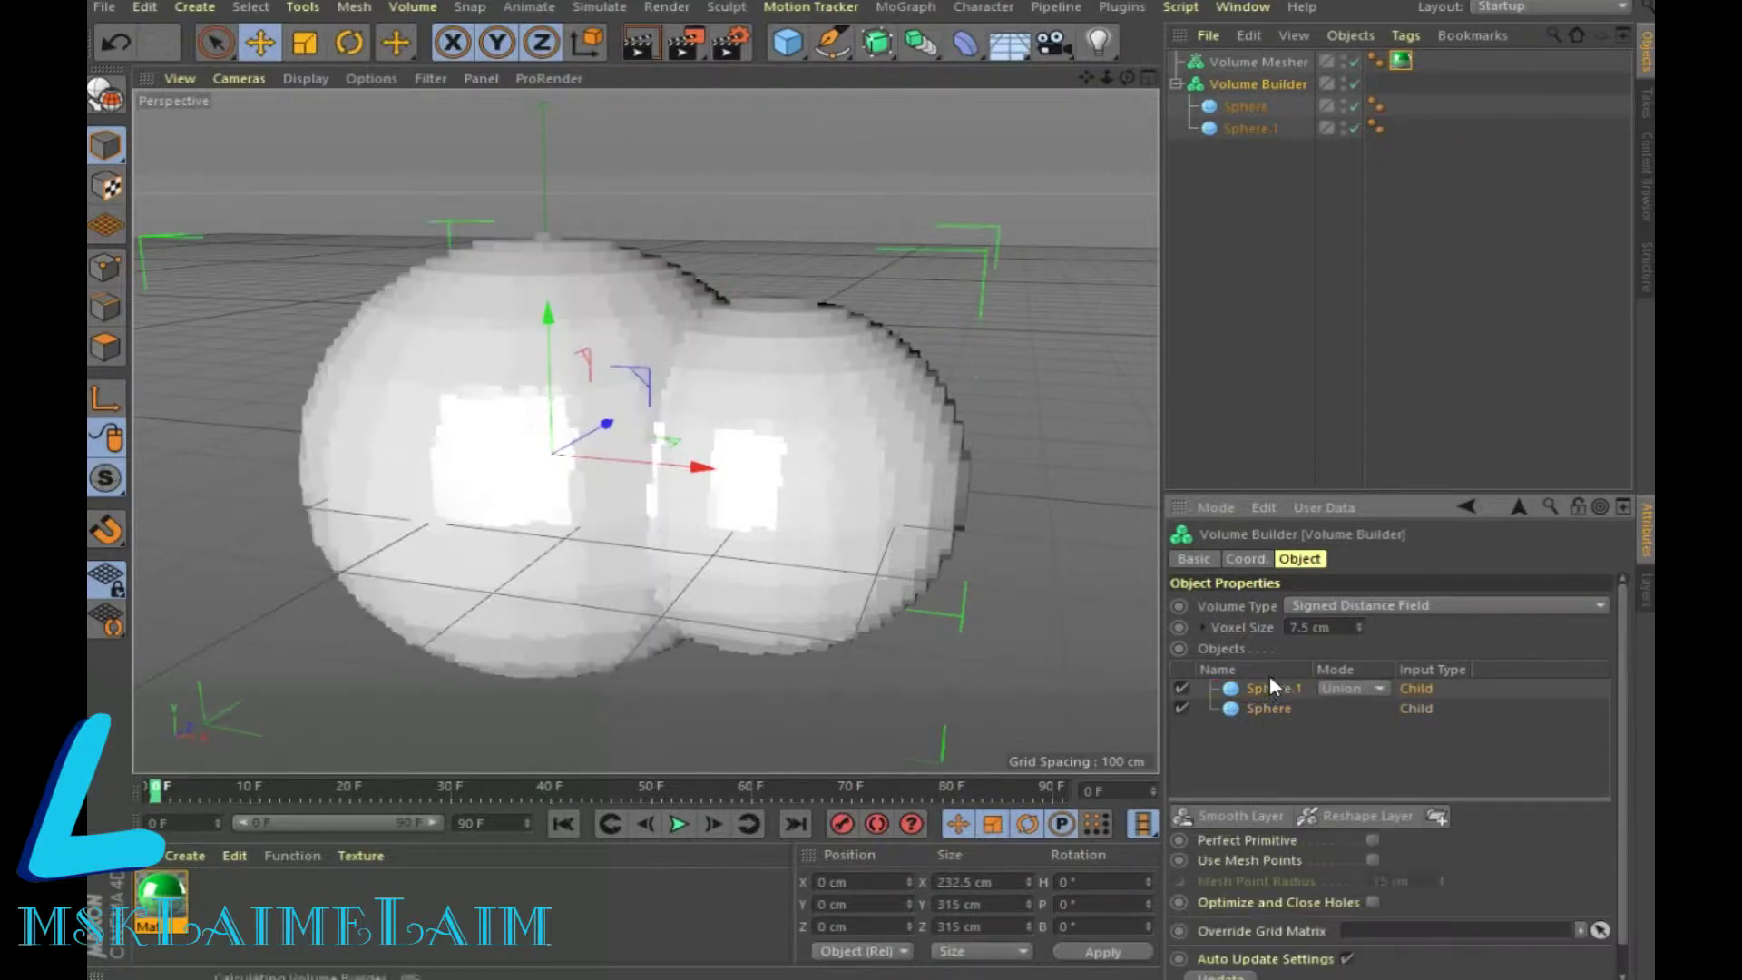
{"action": "left_click", "coordinate": [1353, 688]}
{"action": "left_click", "coordinate": [1356, 737]}
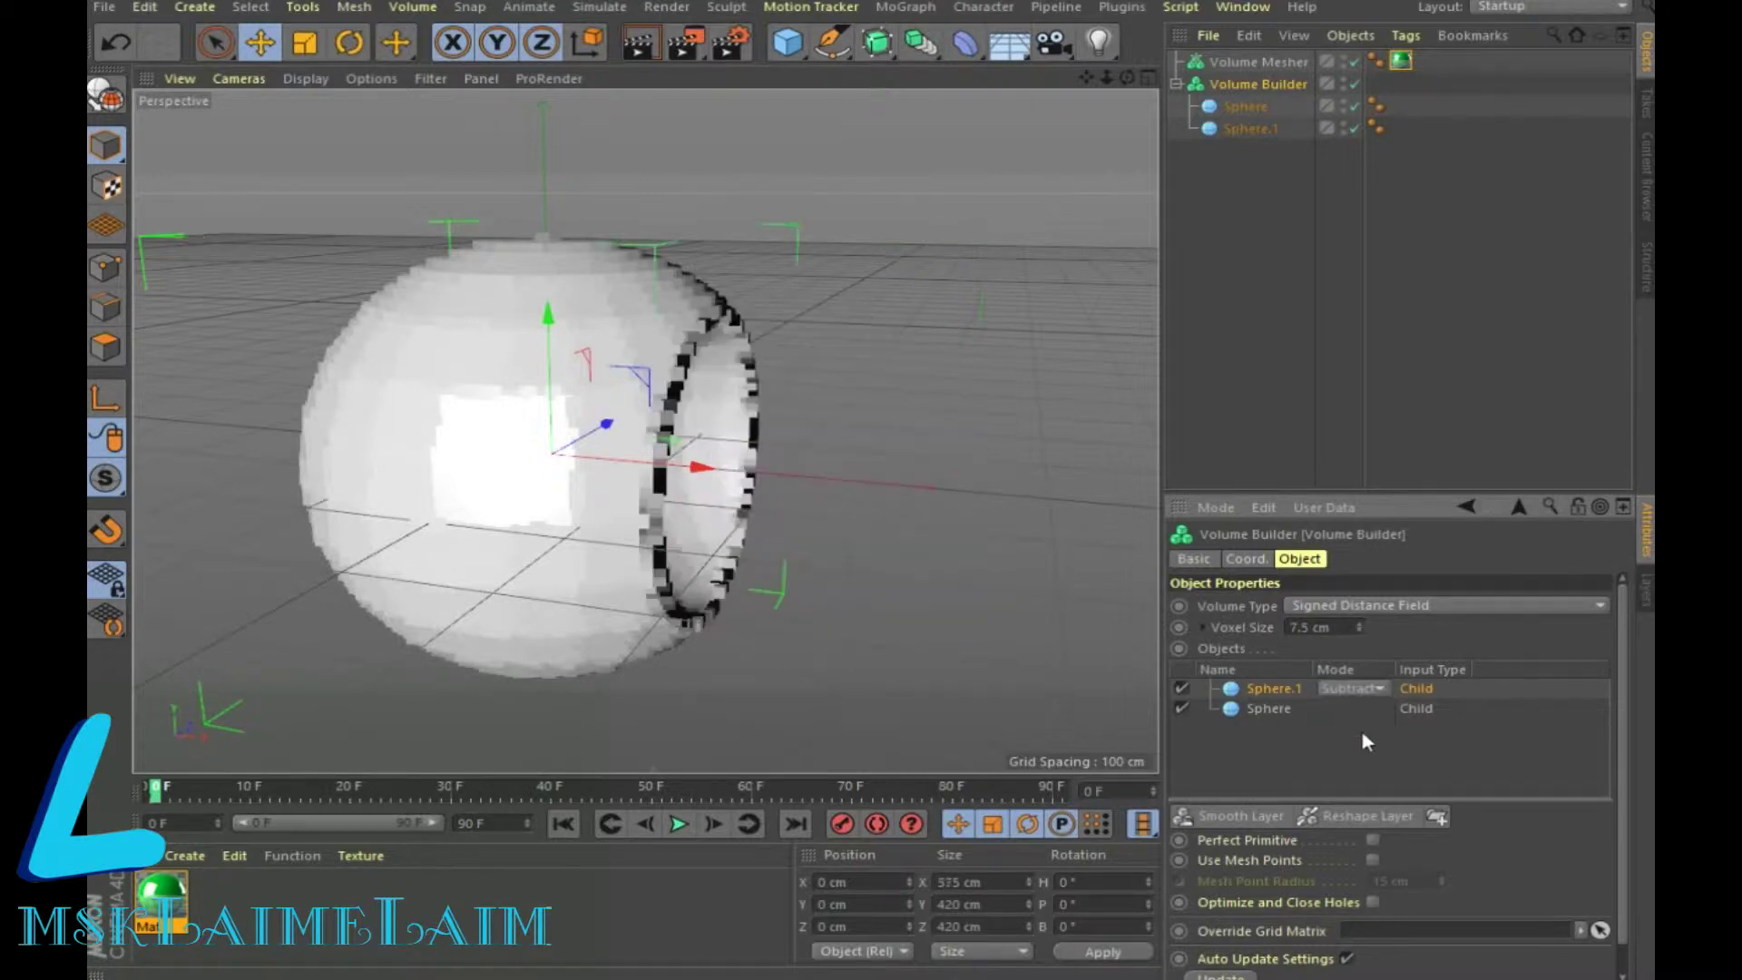
Frame the carved sphere, nest the Volume Builder under the Volume Mesher, render, and add a Smooth Layer
{"action": "left_click_drag", "start_coordinate": [1127, 78], "coordinate": [1043, 86]}
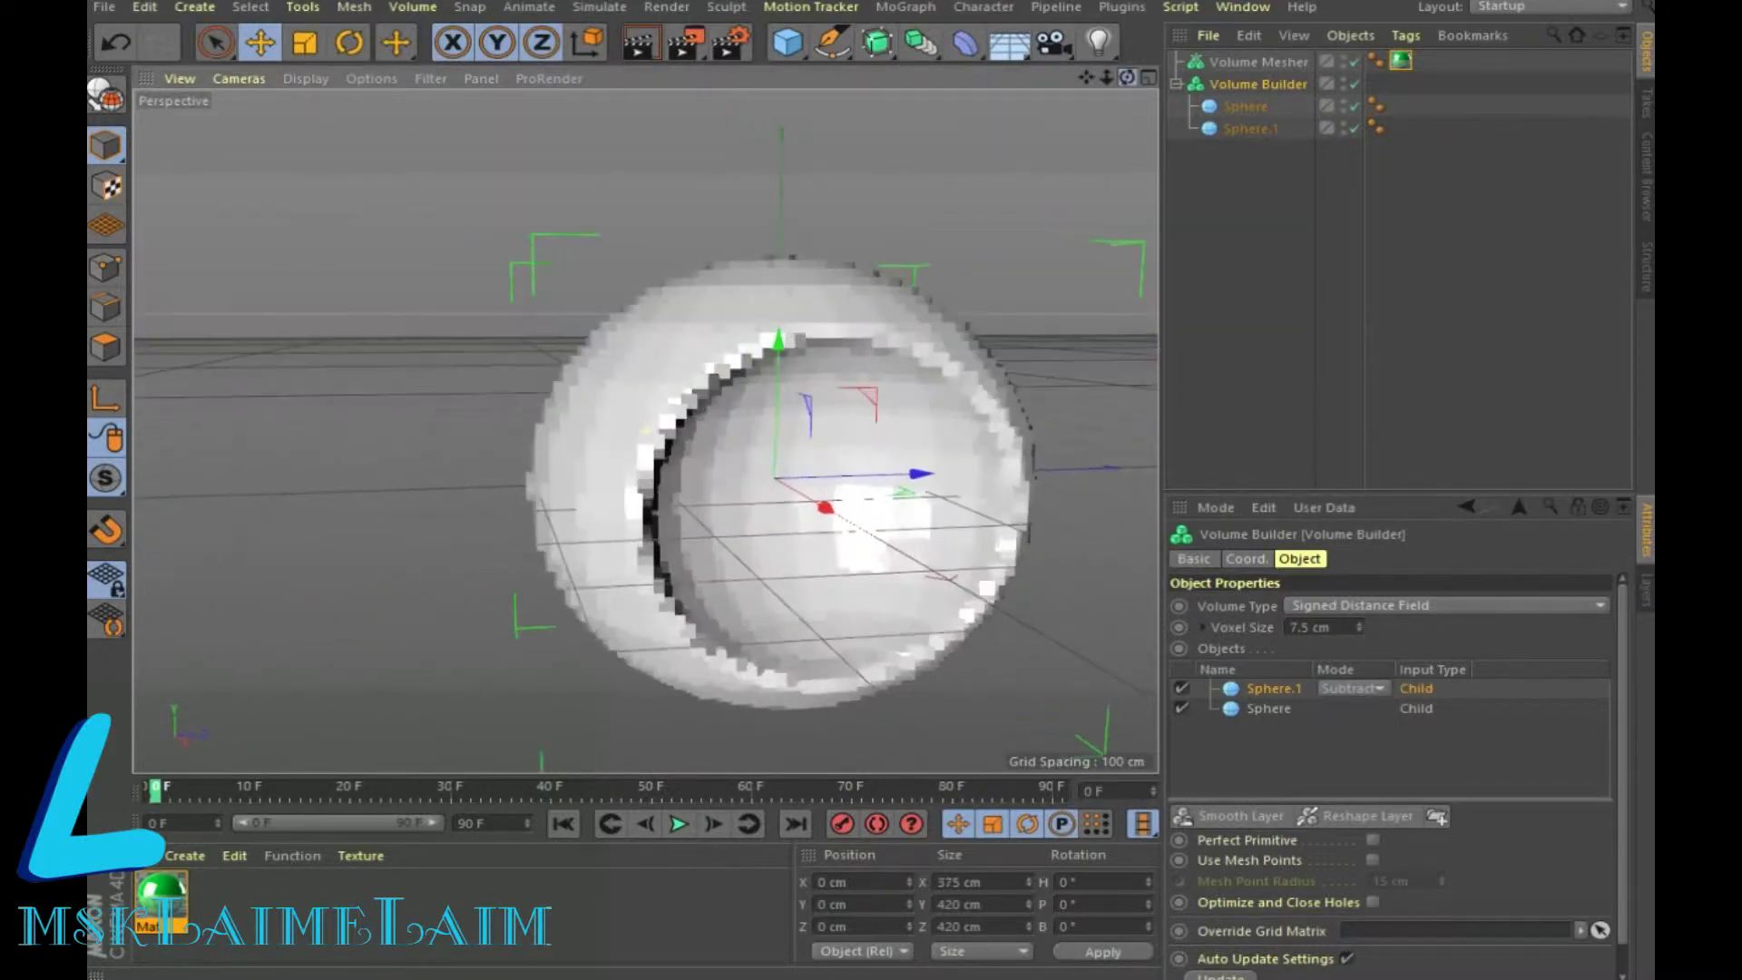
{"action": "scroll", "coordinate": [944, 369], "scroll_direction": "up", "scroll_amount": 4}
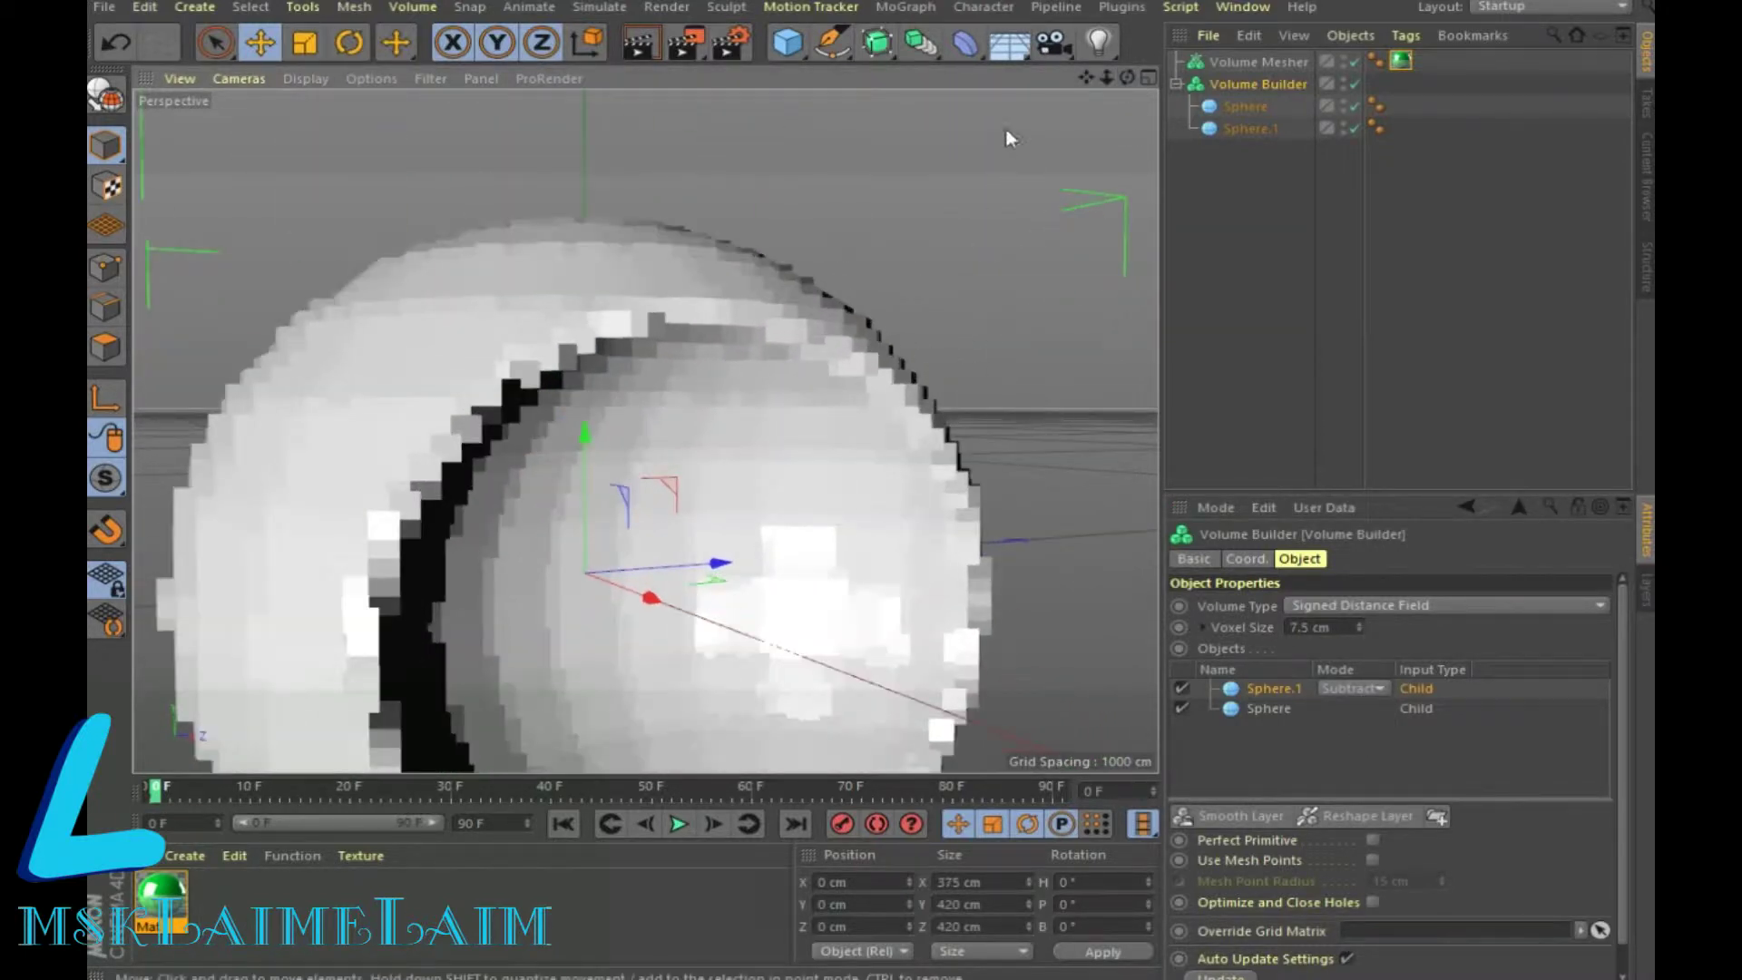
{"action": "left_click_drag", "start_coordinate": [1085, 78], "coordinate": [973, 320]}
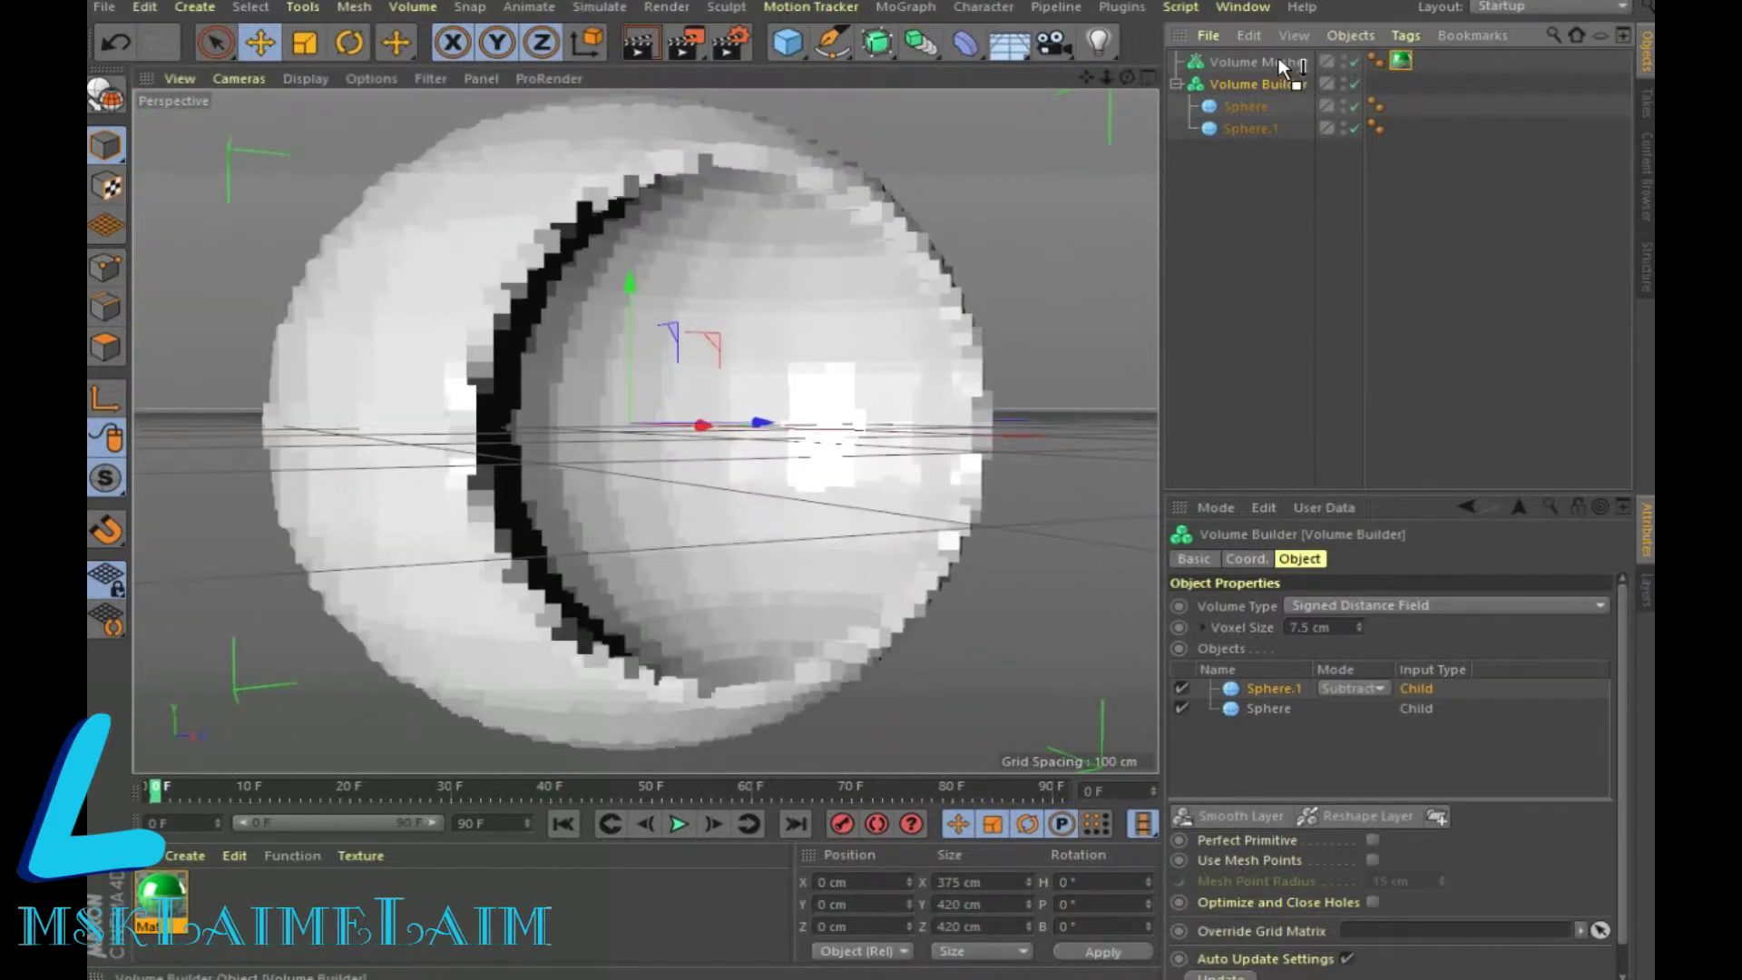
{"action": "left_click_drag", "start_coordinate": [1259, 83], "coordinate": [1280, 60]}
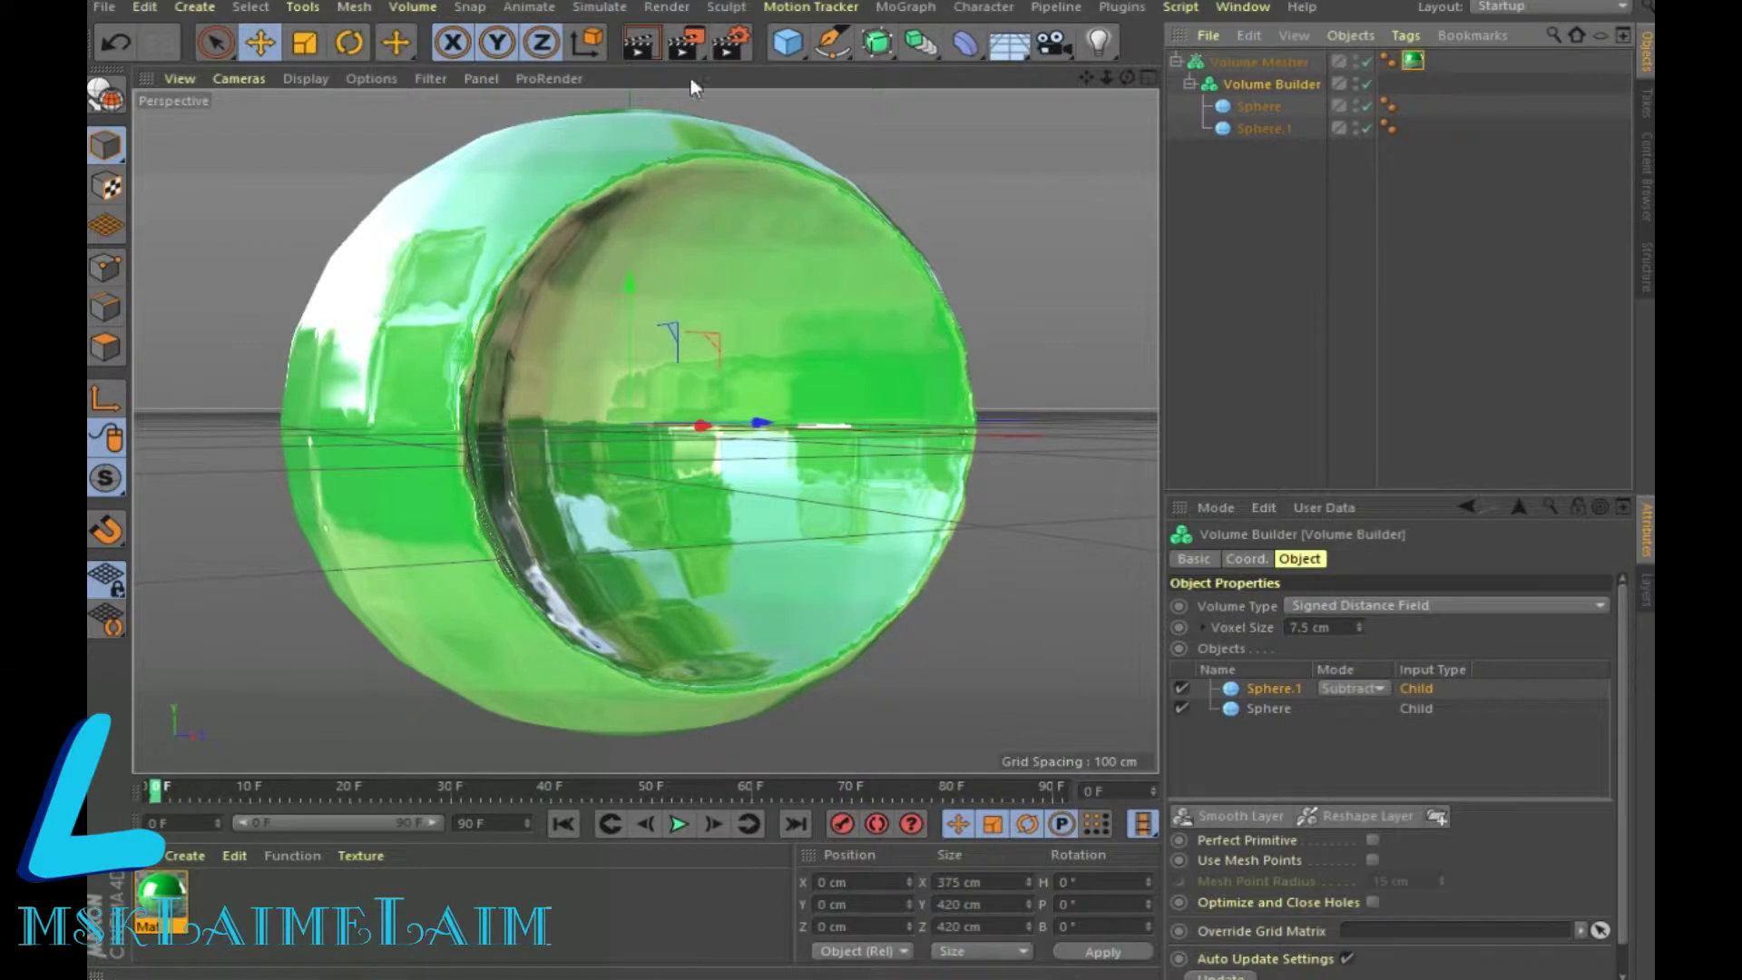
{"action": "left_click", "coordinate": [654, 40]}
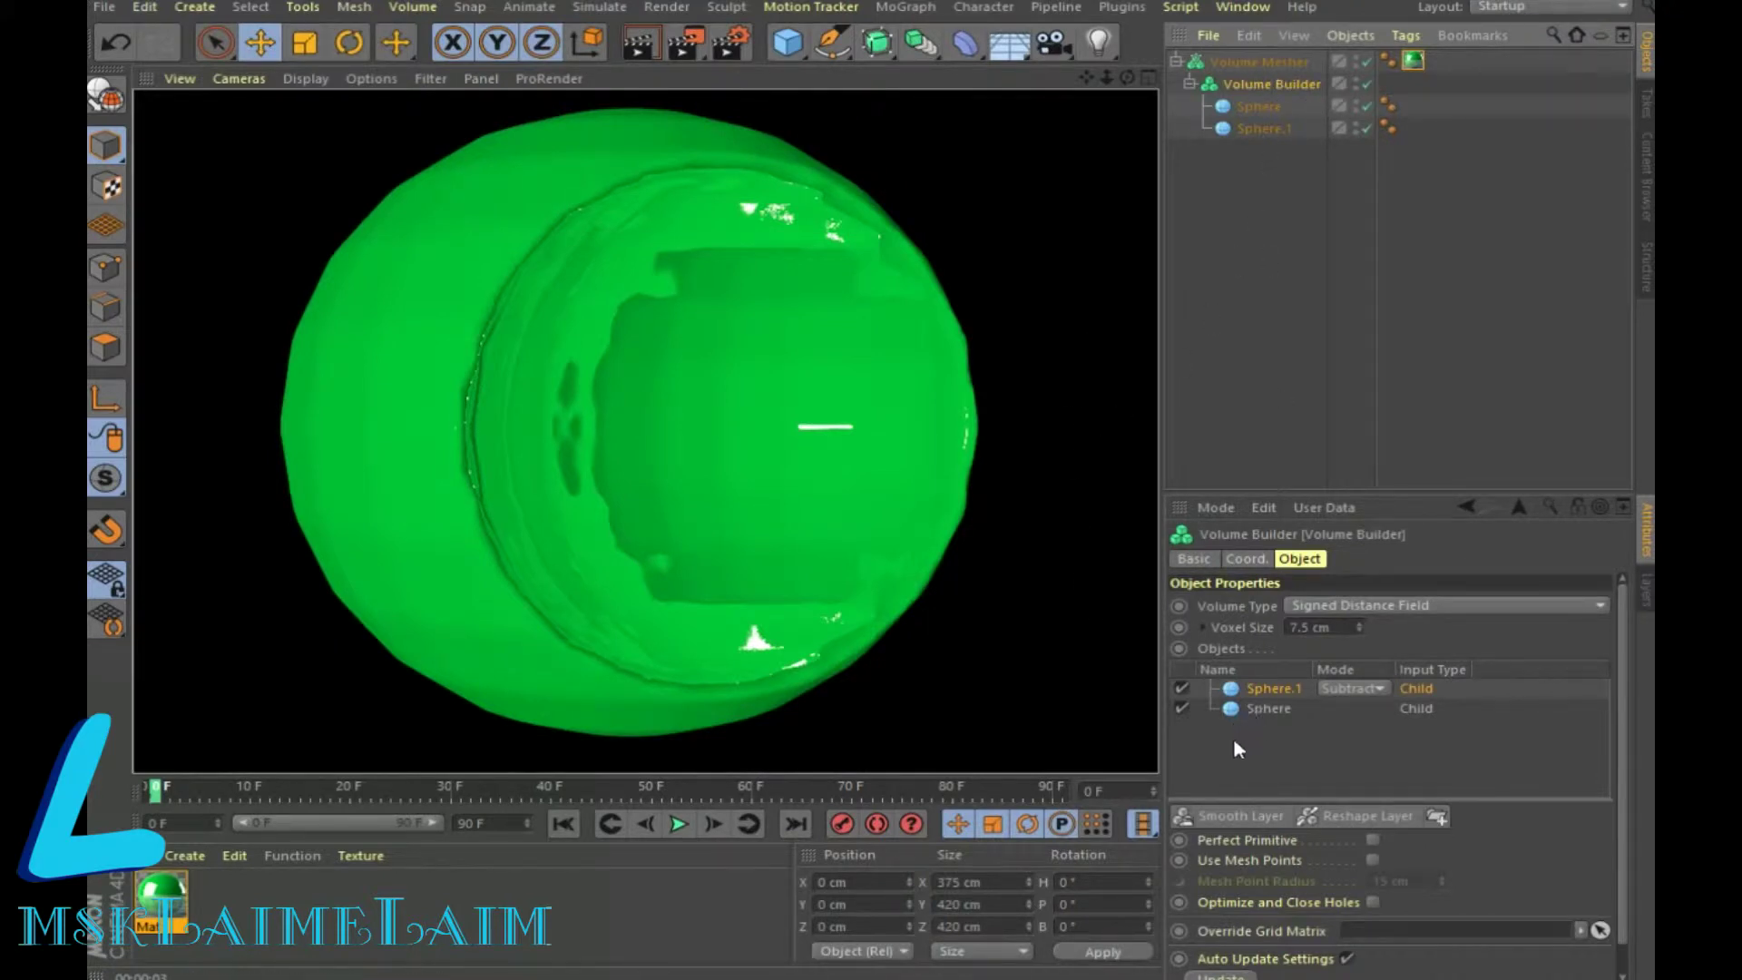
{"action": "left_click", "coordinate": [1215, 816]}
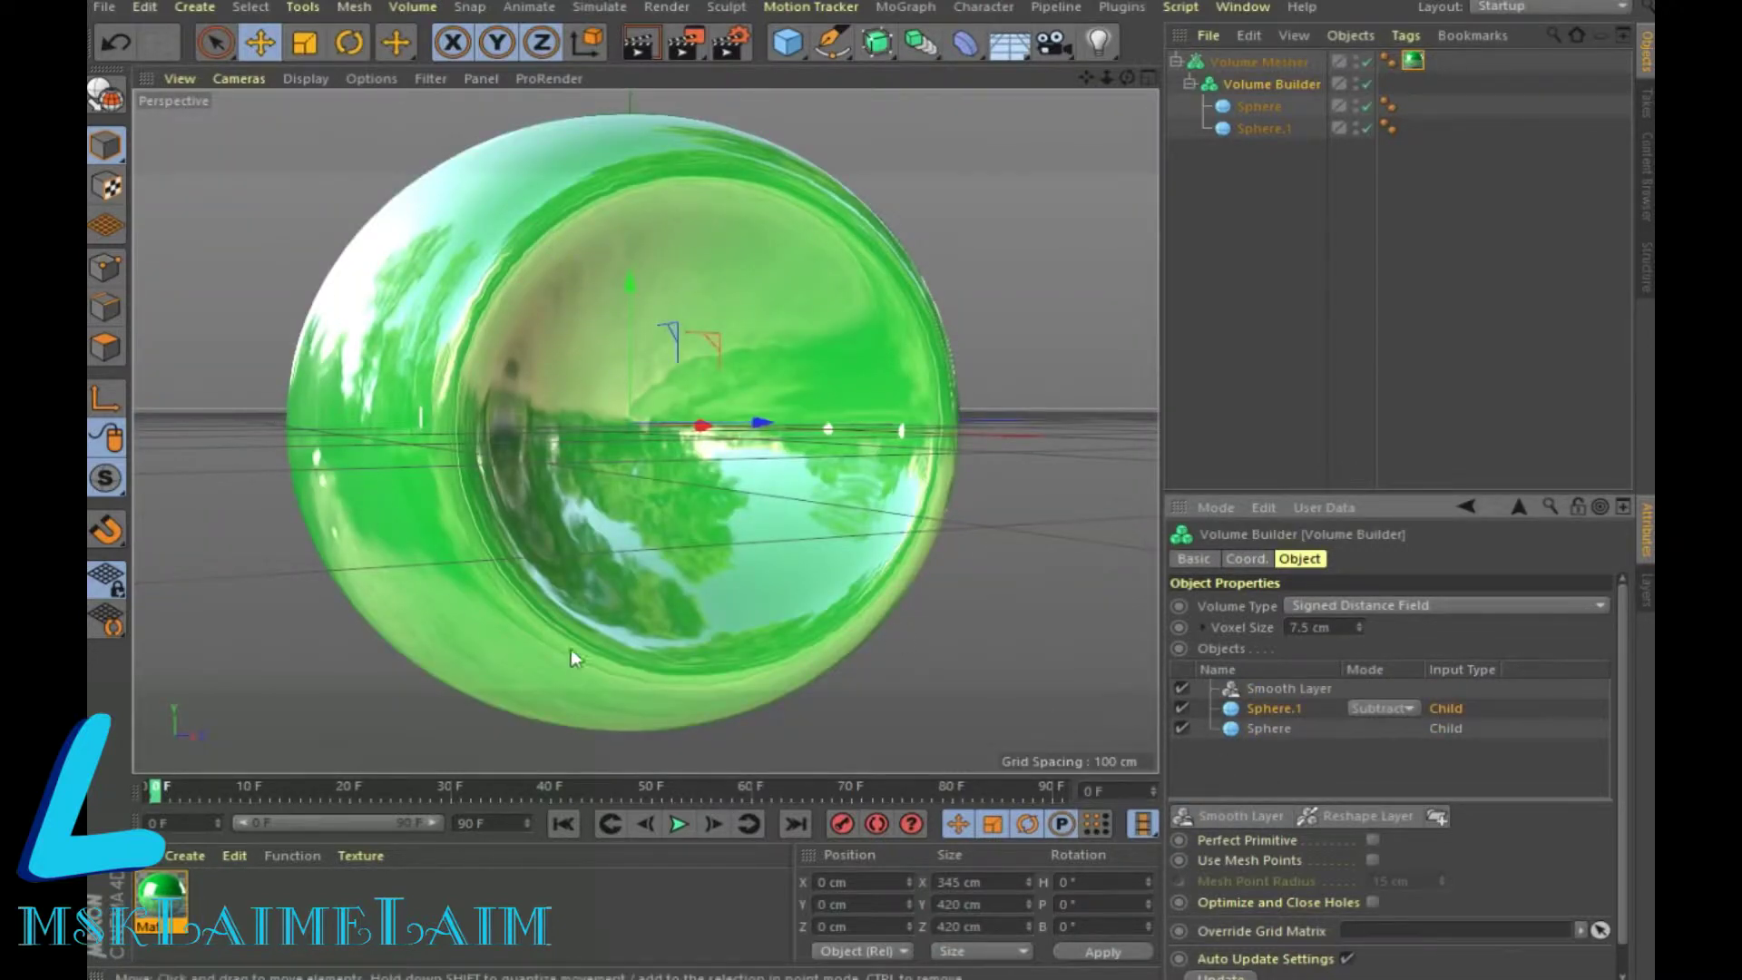
Orbit so the smoothed sphere fills the view, then start a new empty scene
{"action": "mouse_move", "coordinate": [1127, 77]}
{"action": "left_mouse_down"}
{"action": "mouse_move", "coordinate": [1043, 91]}
{"action": "mouse_move", "coordinate": [1127, 77]}
{"action": "mouse_move", "coordinate": [882, 62]}
{"action": "left_mouse_up"}
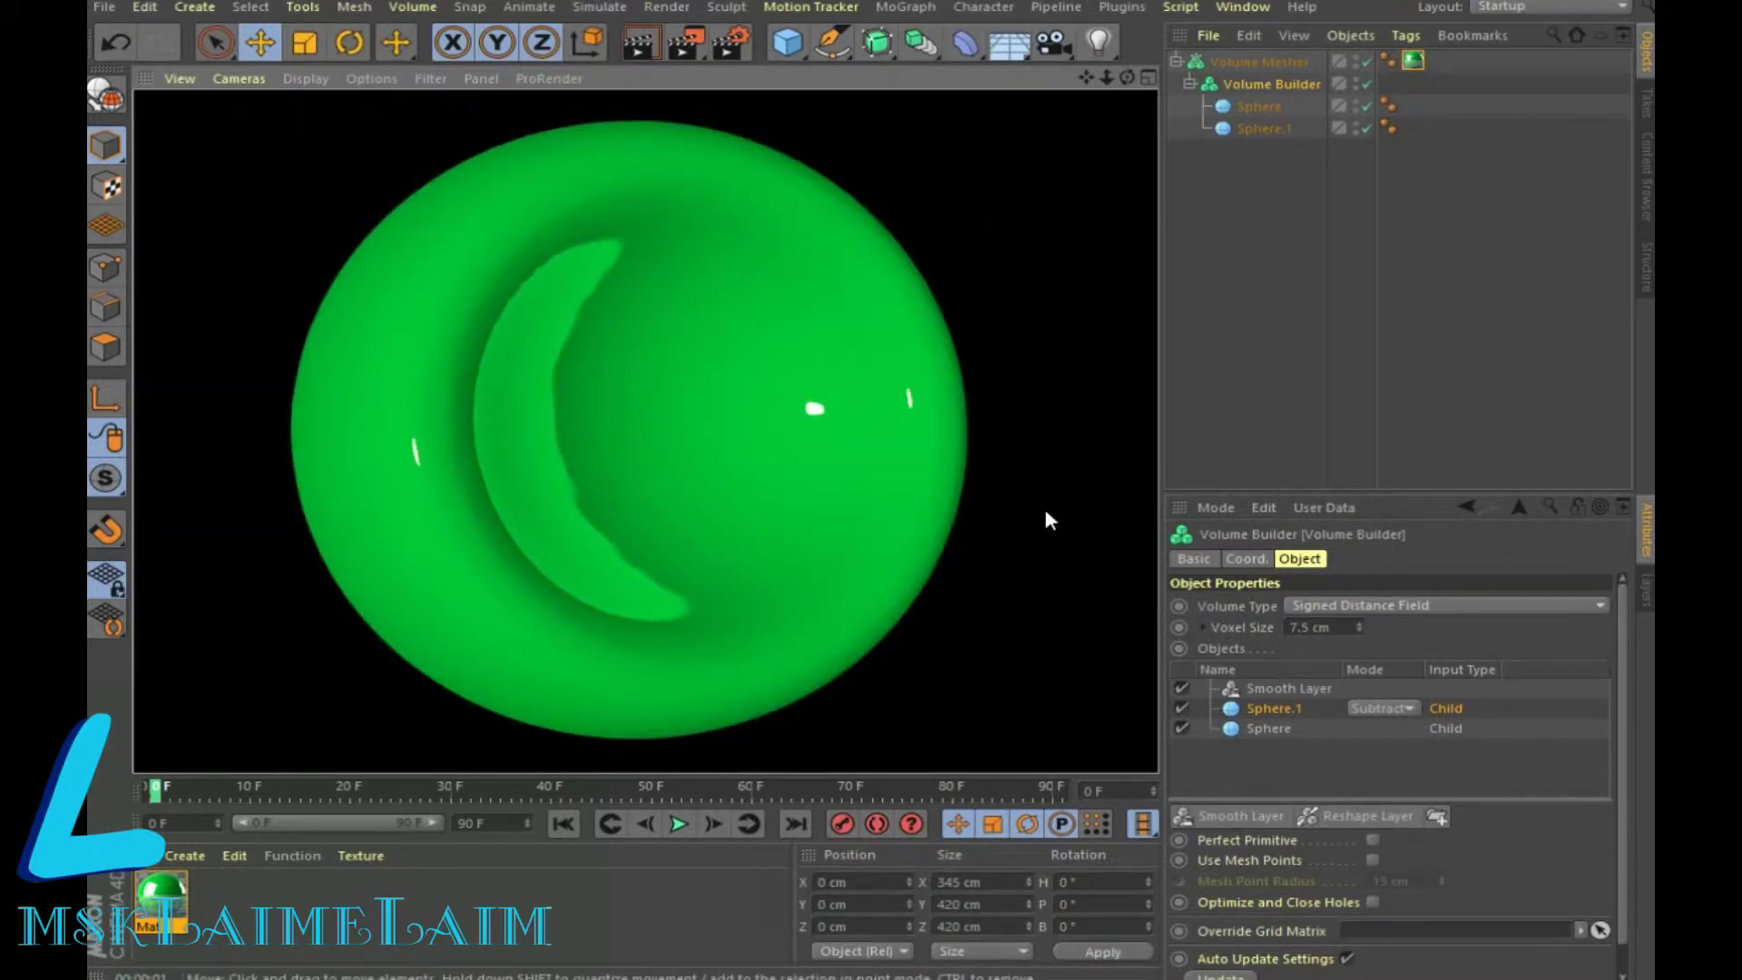
{"action": "key", "text": "ctrl+n"}
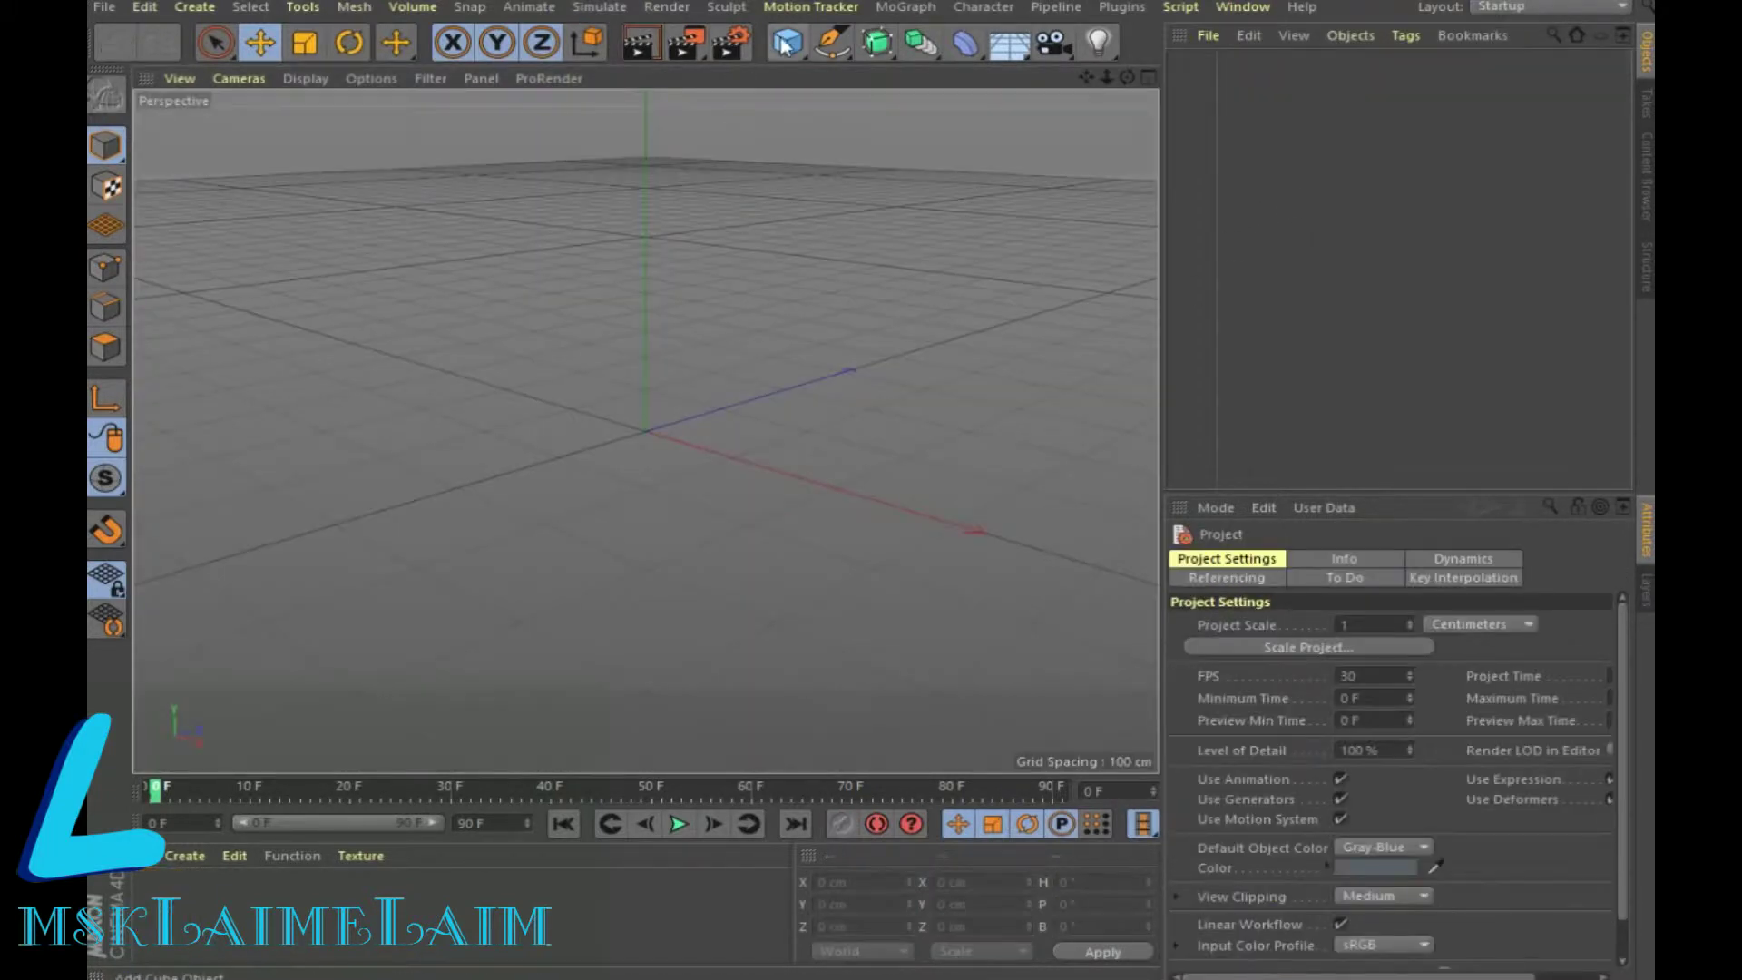
Add a Cube and a Sphere, raising the sphere to Y 116.776 cm through the cube's top
{"action": "left_click", "coordinate": [786, 42]}
{"action": "left_click", "coordinate": [788, 42]}
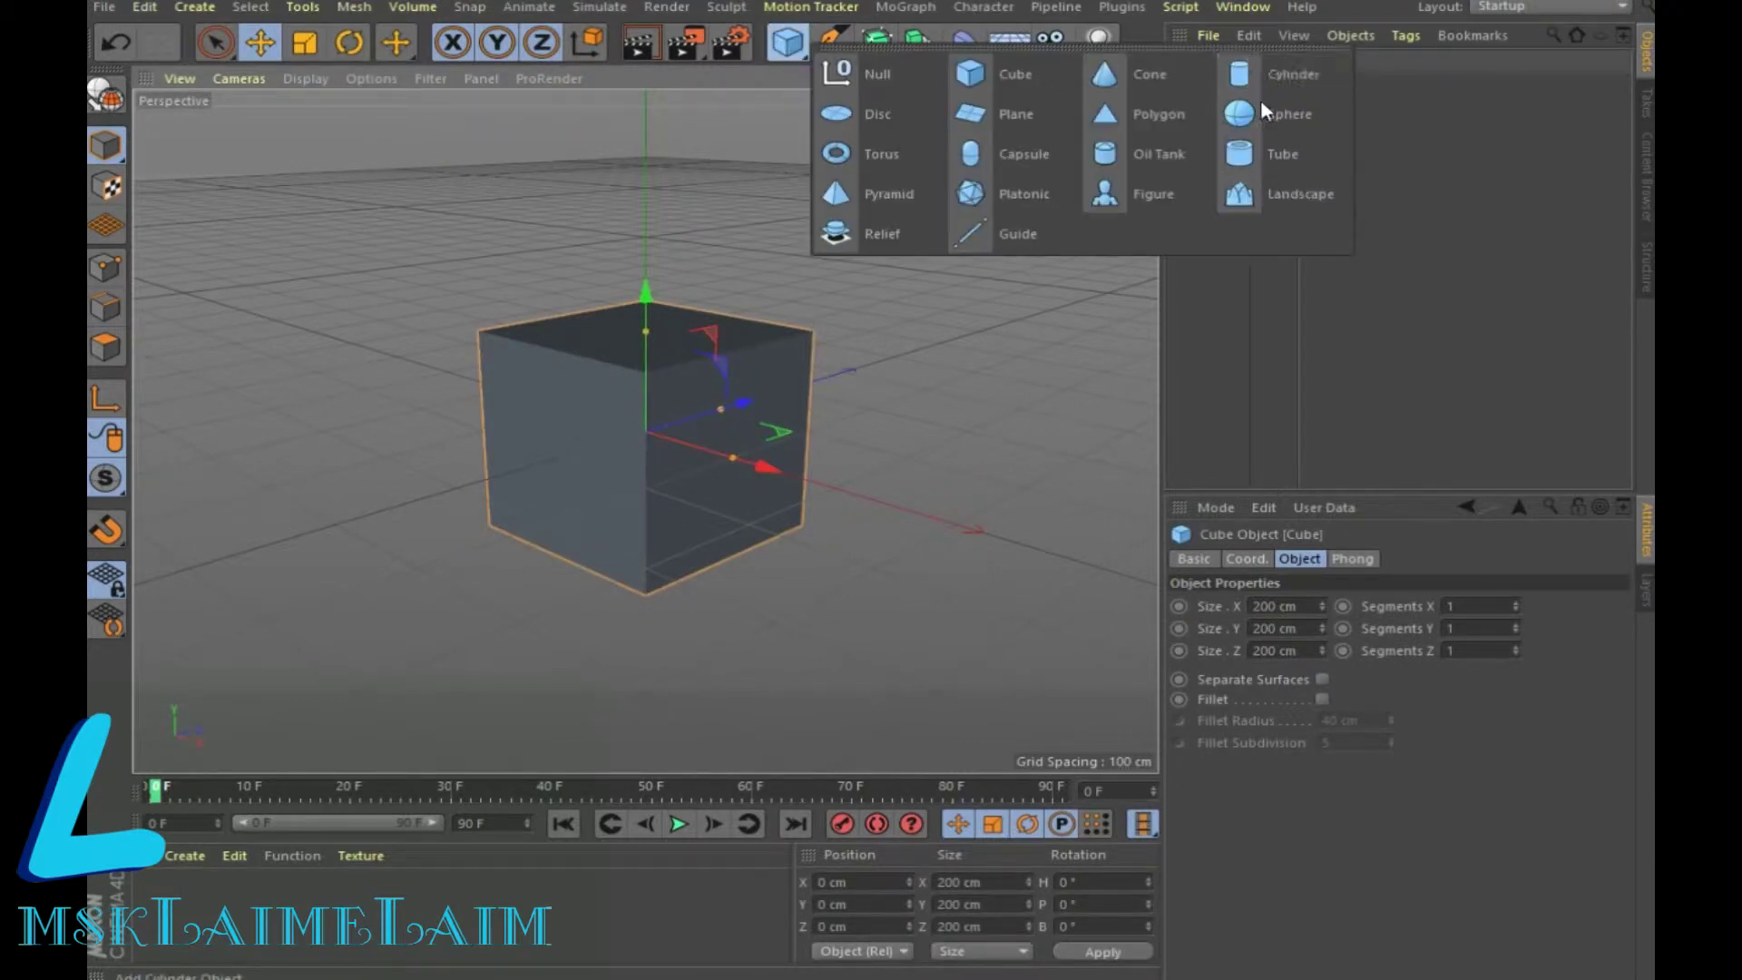
{"action": "left_click", "coordinate": [1260, 105]}
{"action": "left_click_drag", "start_coordinate": [647, 295], "coordinate": [668, 167]}
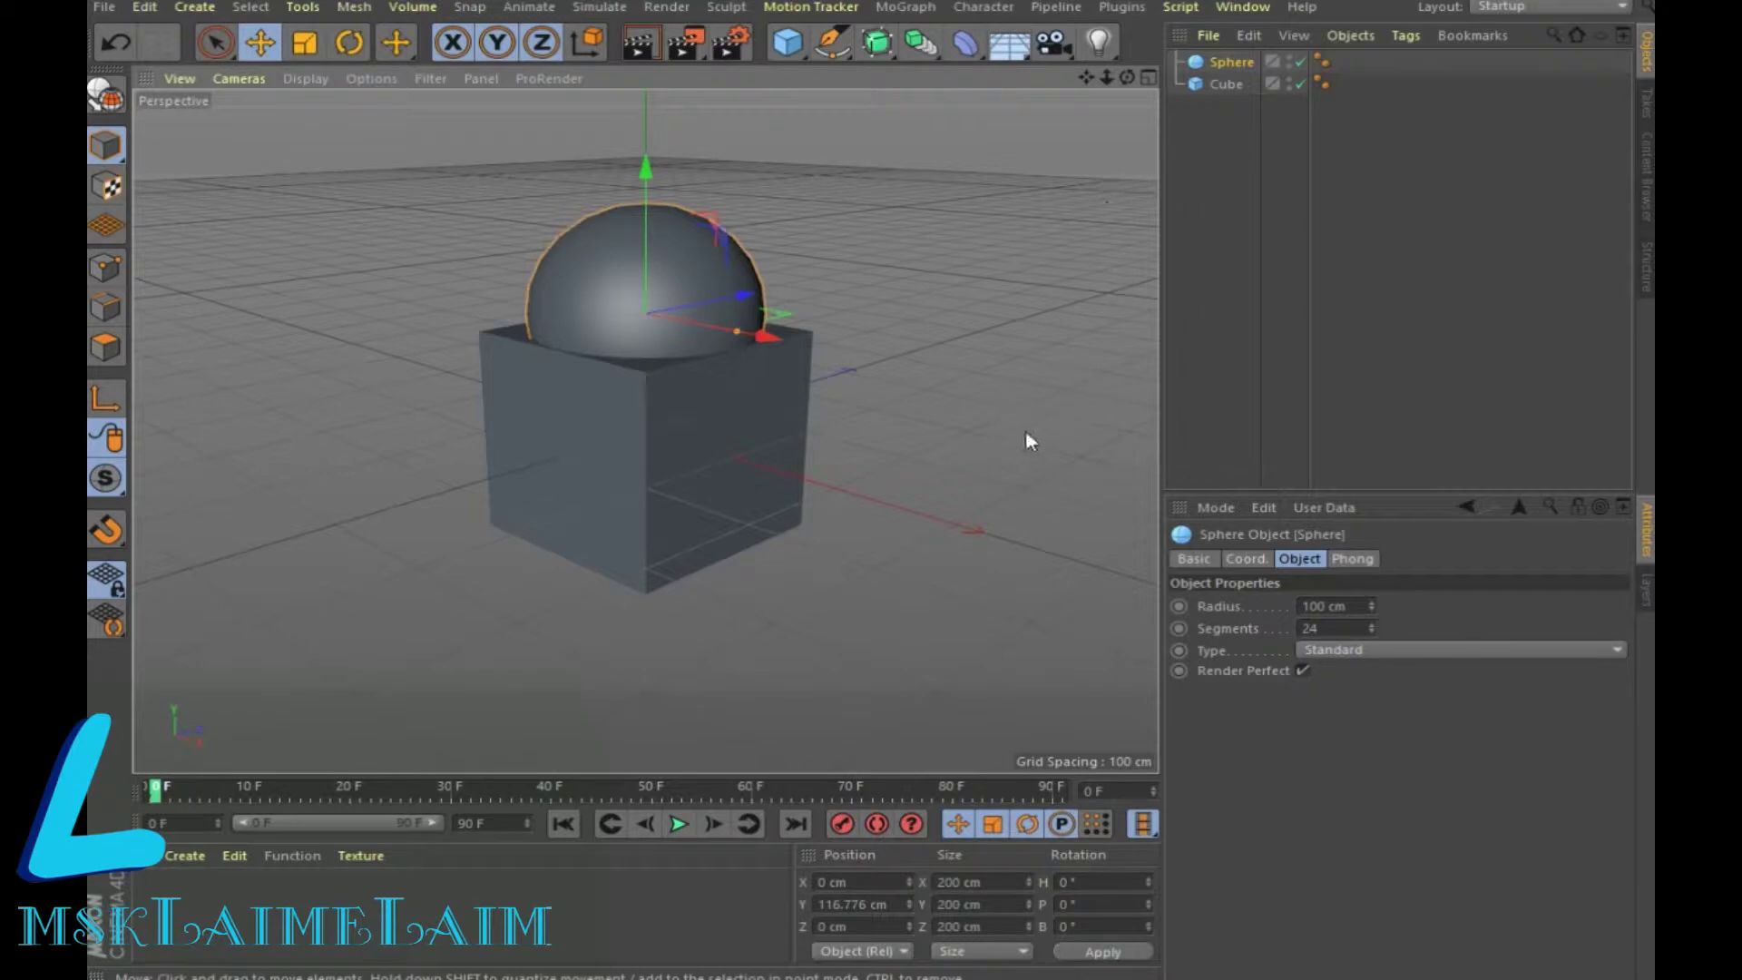
{"action": "left_click", "coordinate": [410, 7]}
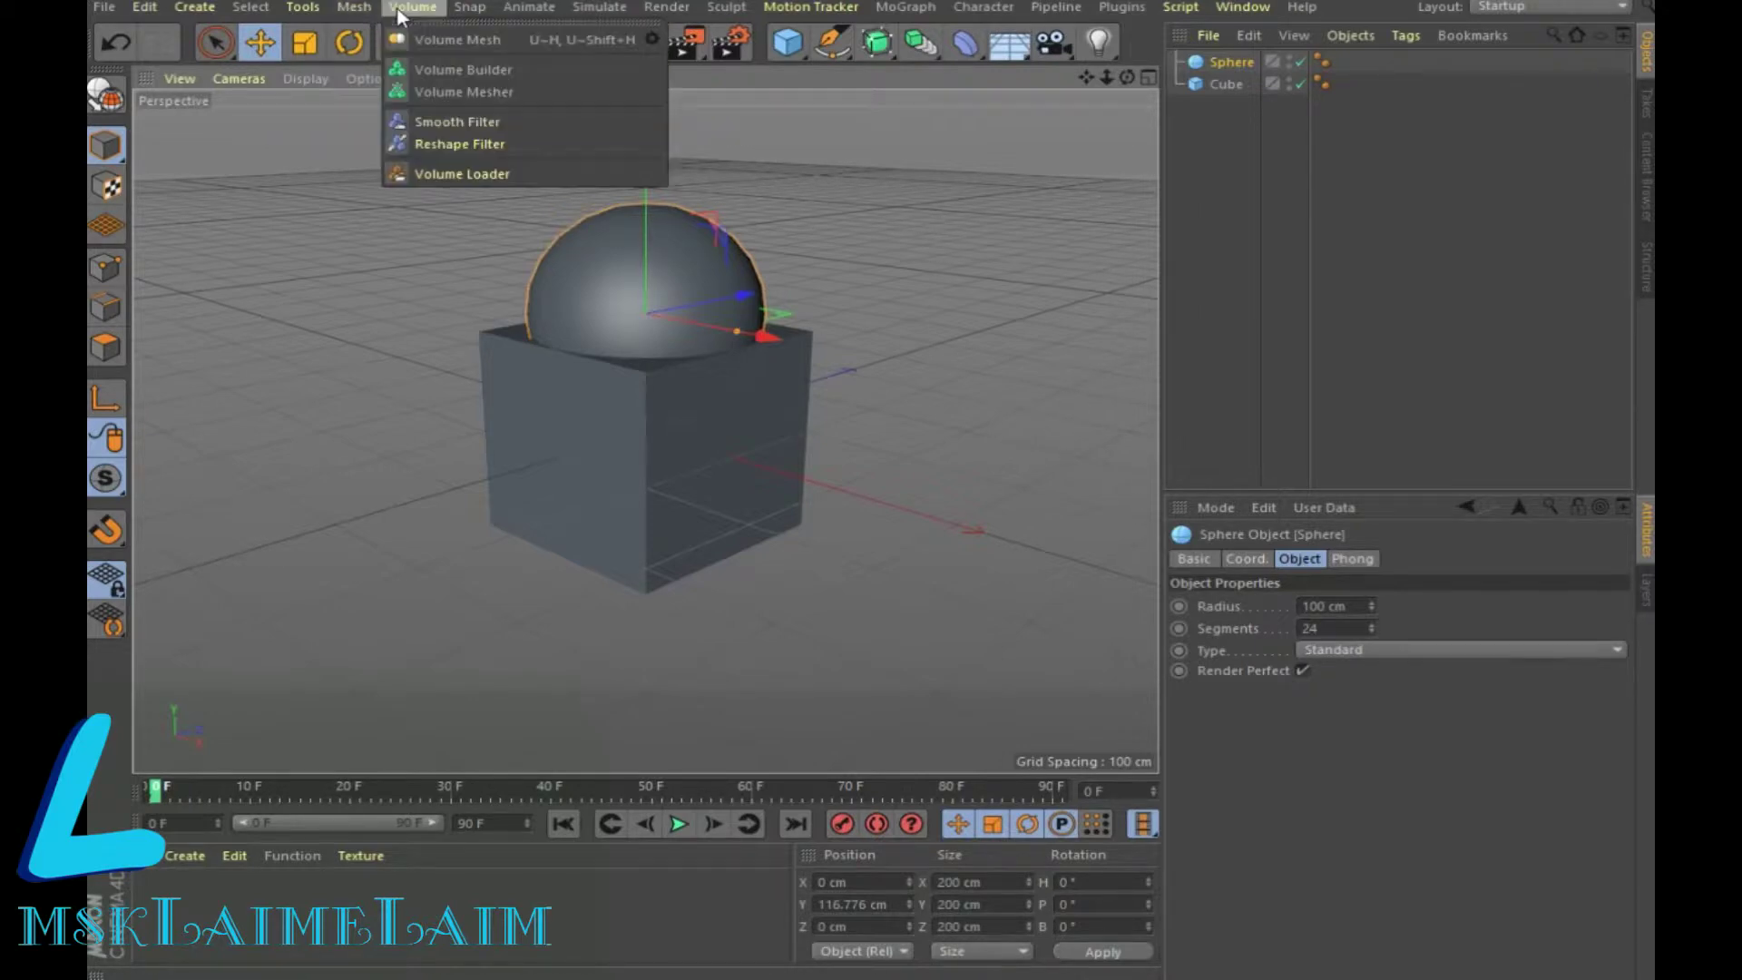
Put Sphere and Cube inside a new Volume Builder with a 7.5 cm voxel size
{"action": "left_click", "coordinate": [440, 69]}
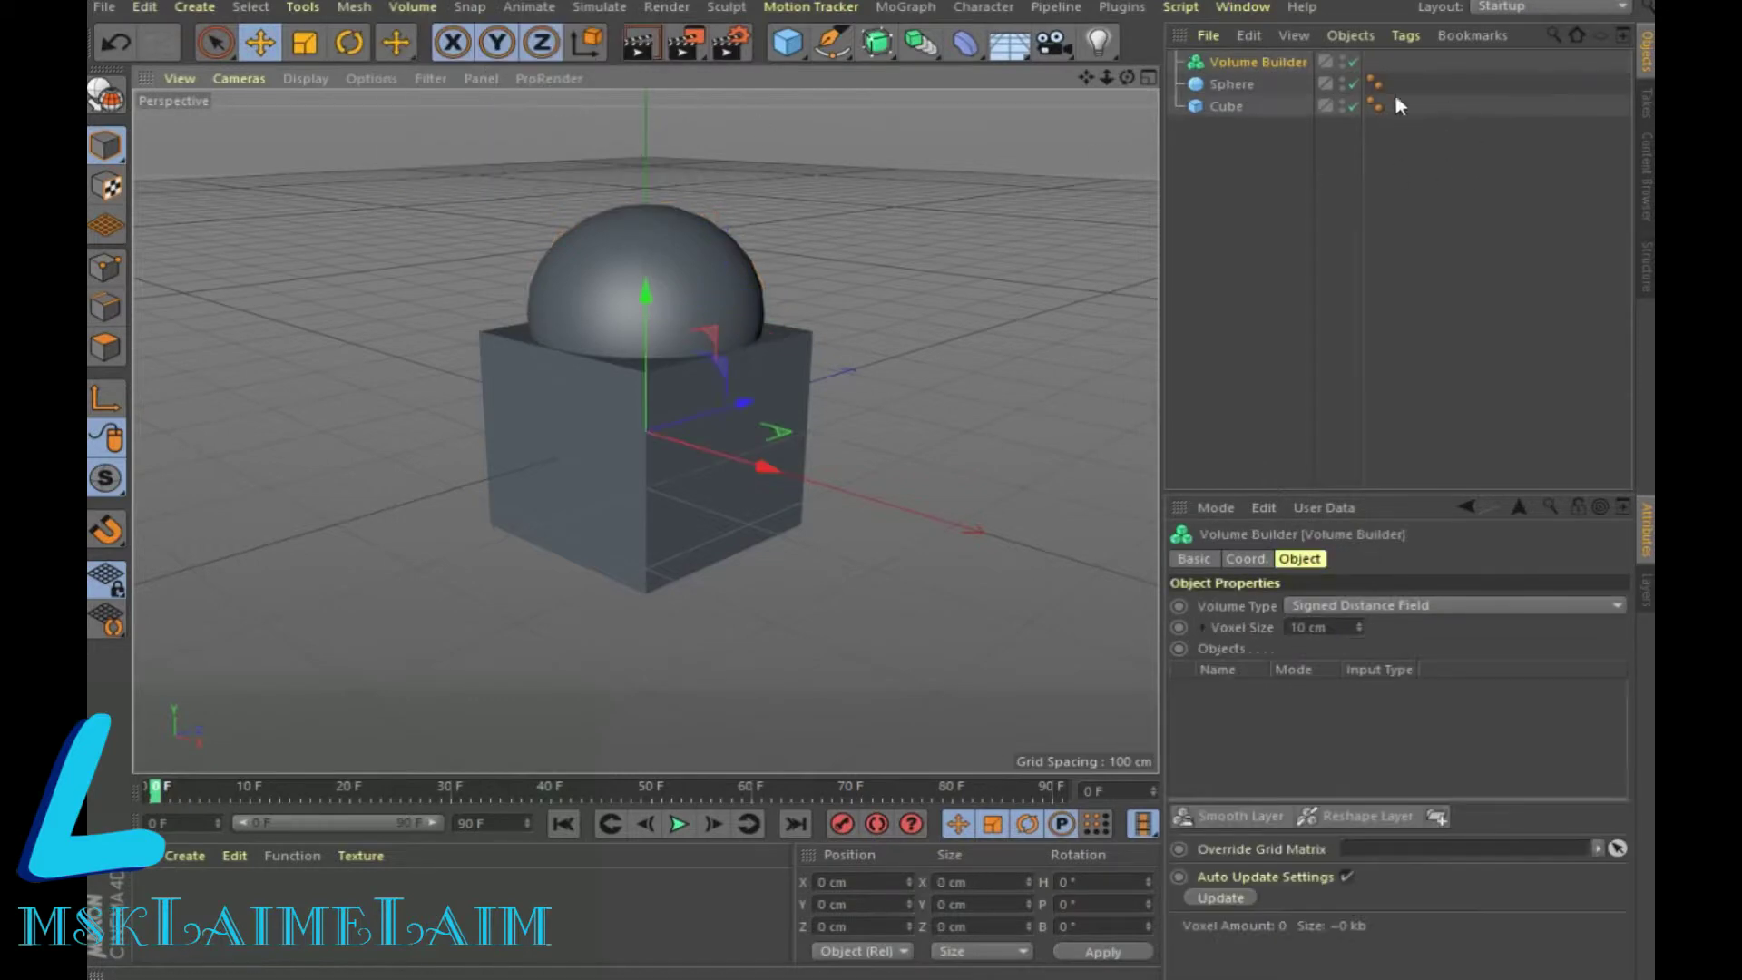
{"action": "left_click", "coordinate": [1239, 84]}
{"action": "left_click", "coordinate": [1231, 107], "text": "ctrl"}
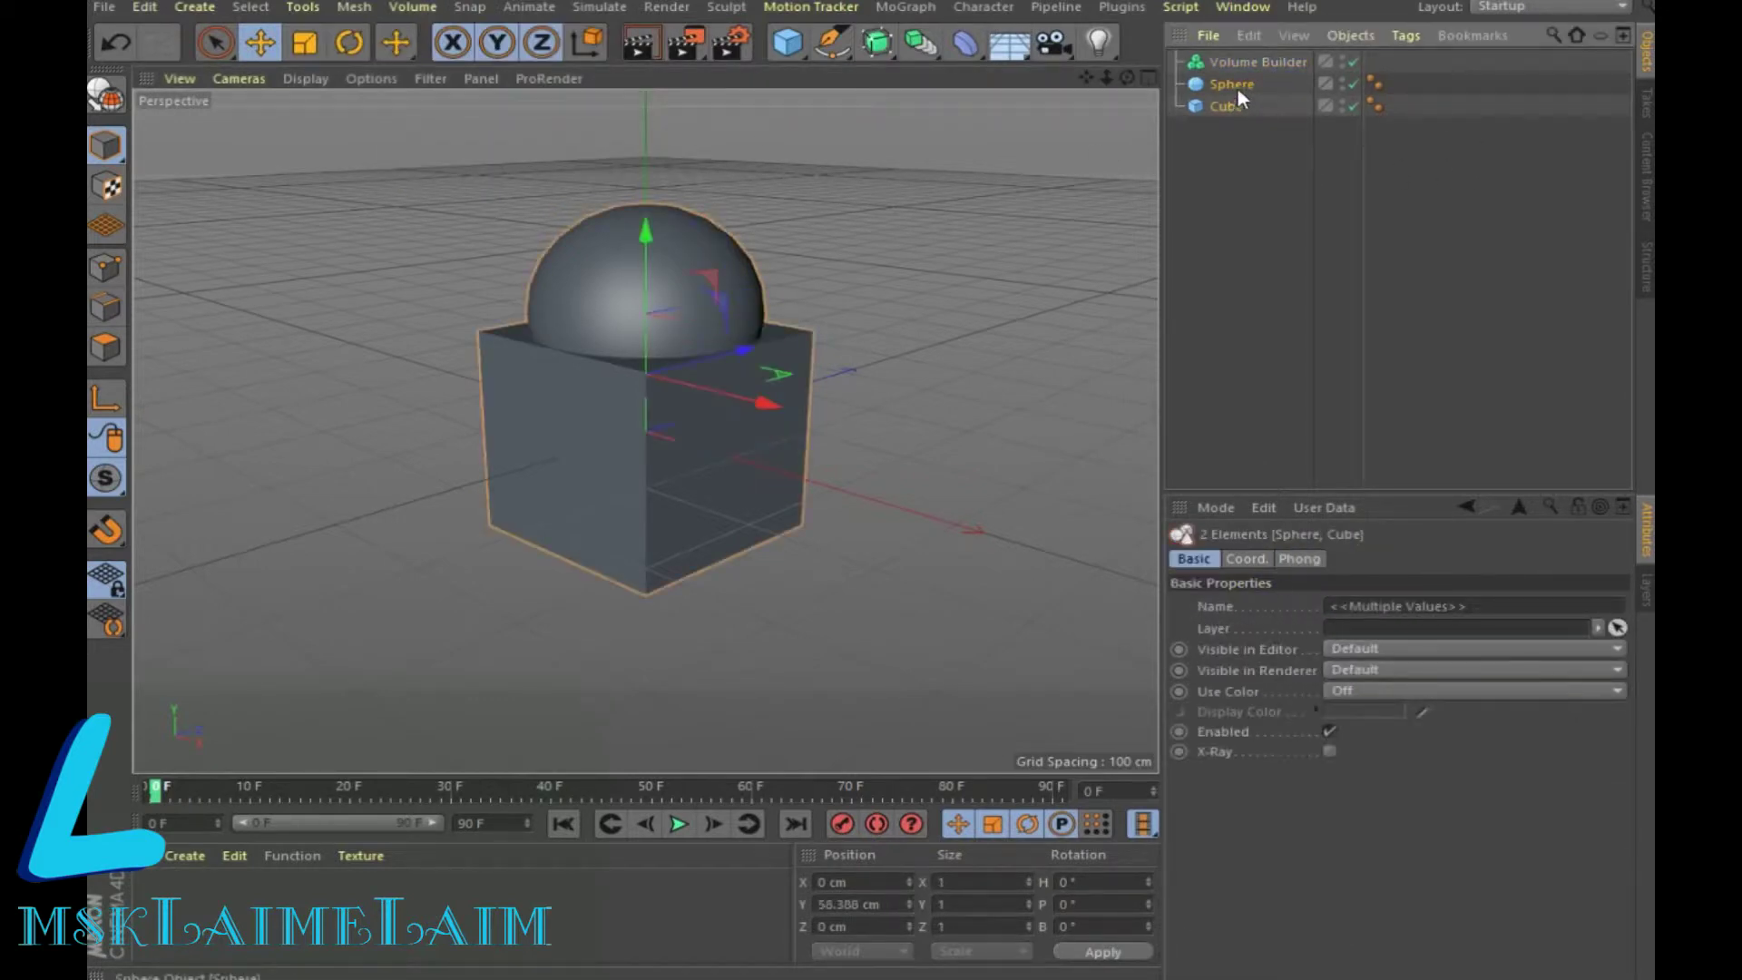
{"action": "left_click_drag", "start_coordinate": [1266, 57], "coordinate": [1266, 57]}
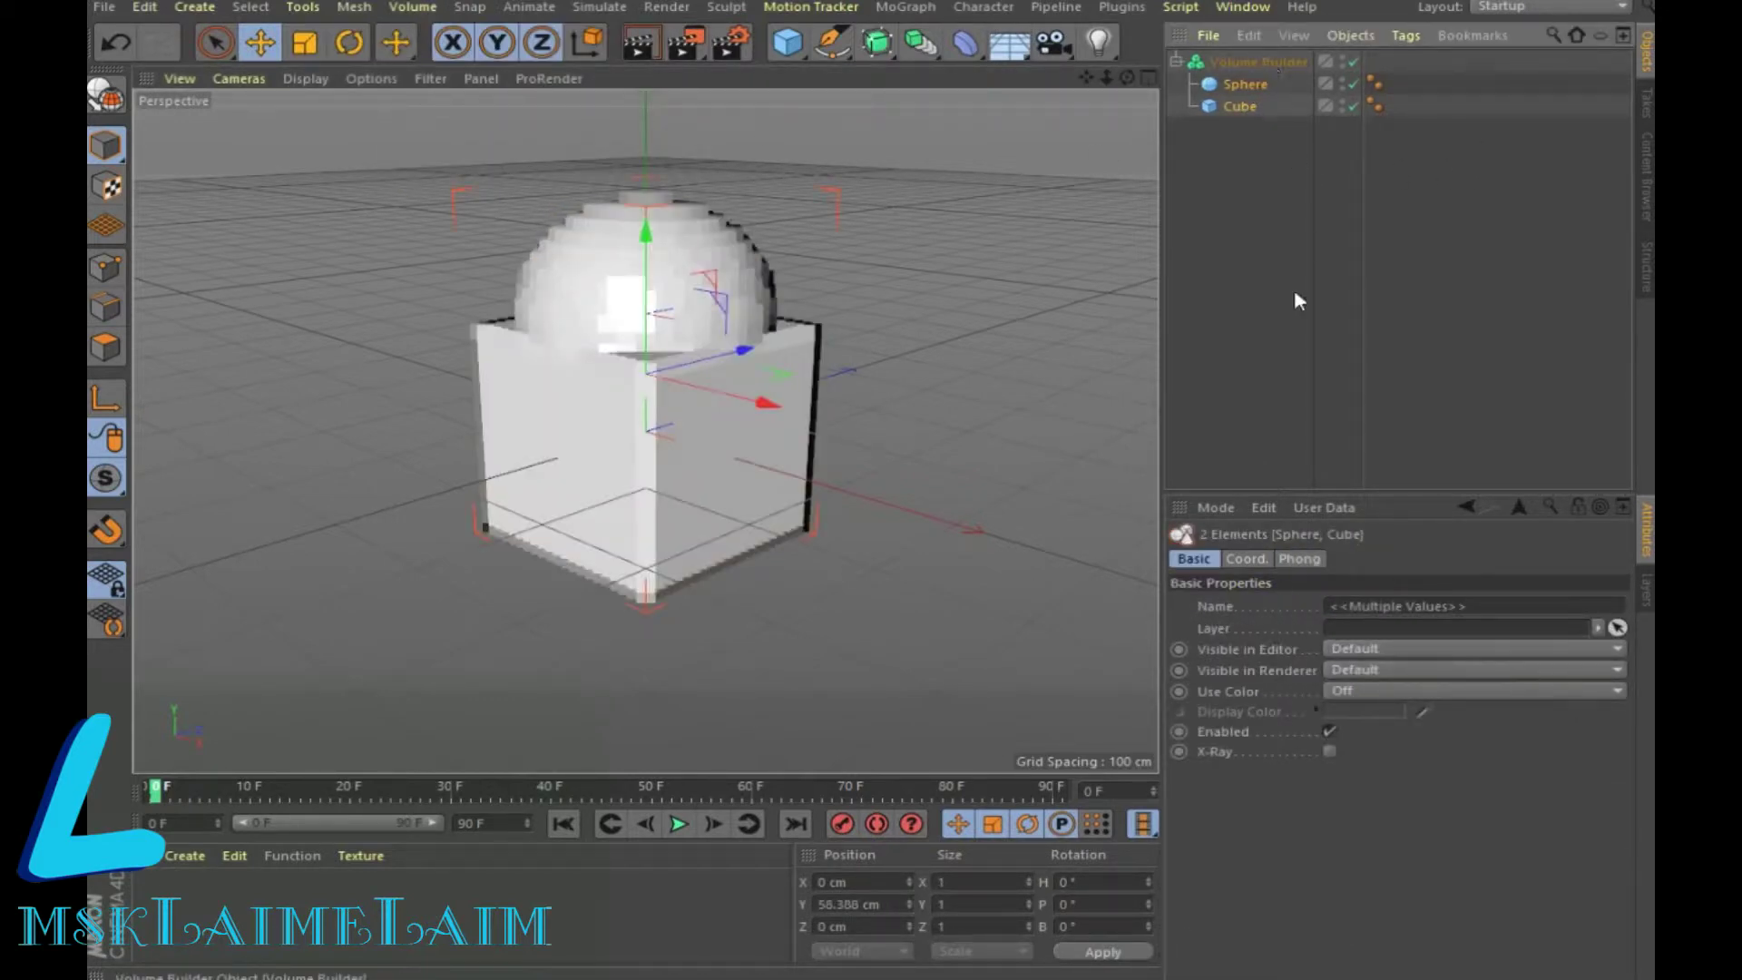
{"action": "left_click", "coordinate": [1257, 62]}
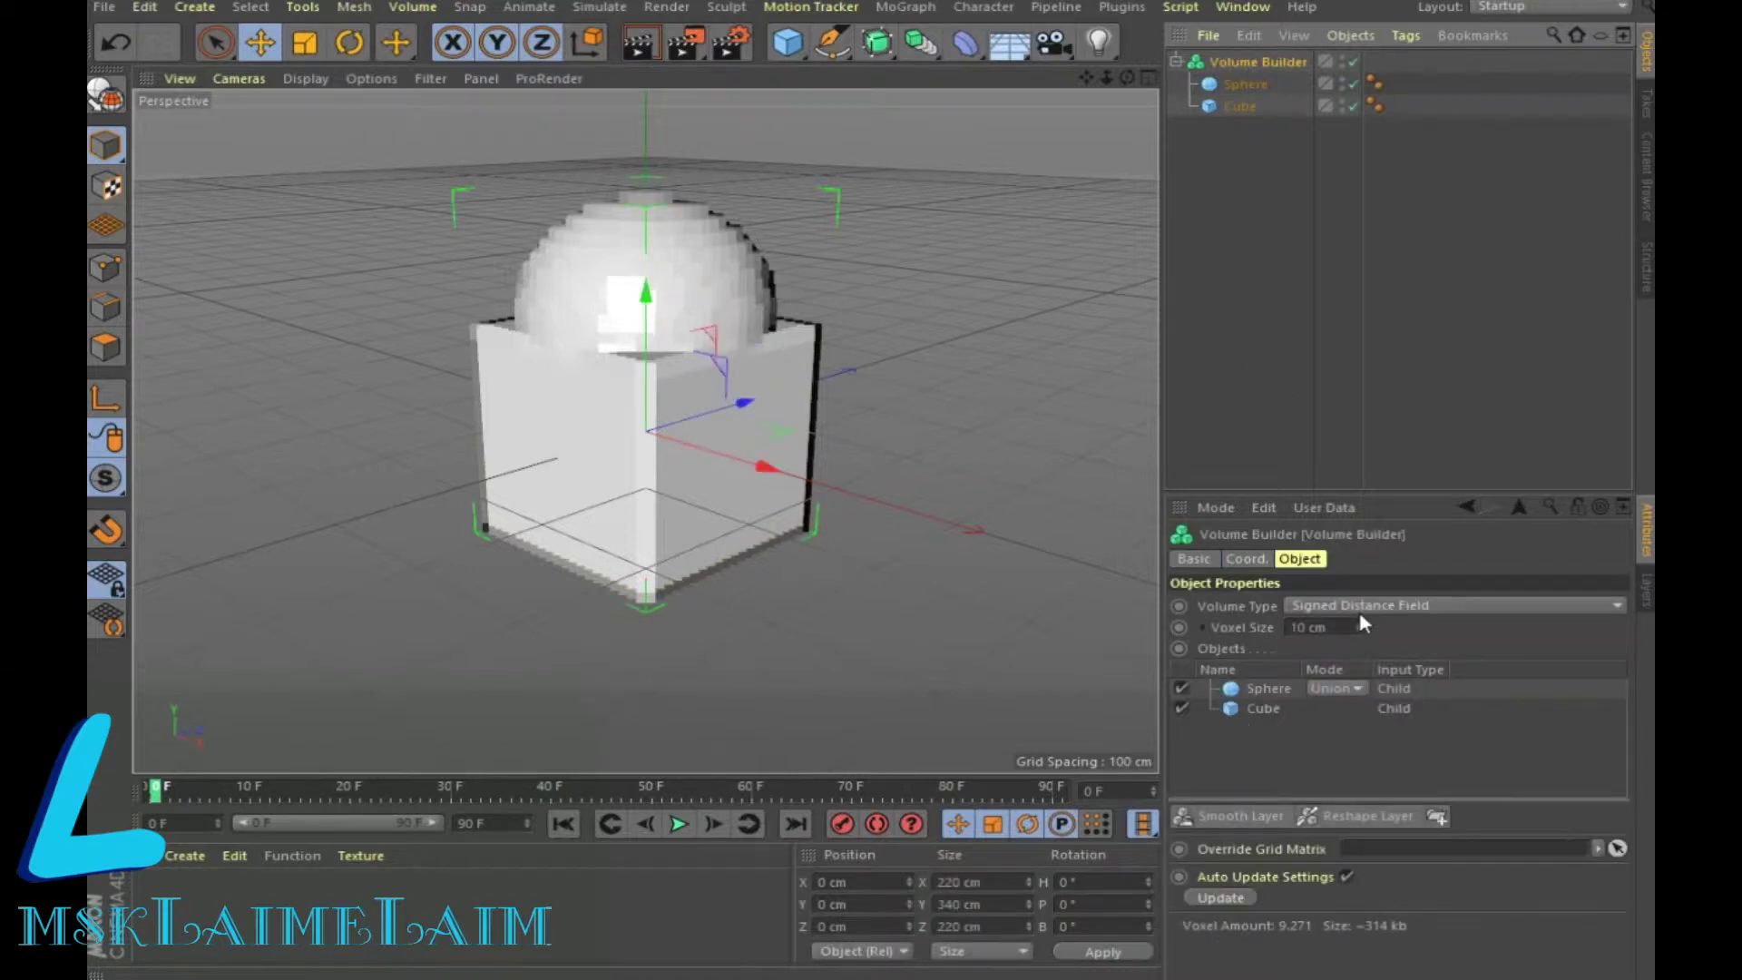
{"action": "double_click", "coordinate": [1306, 627]}
{"action": "type", "text": "7.5"}
{"action": "key", "text": "Return"}
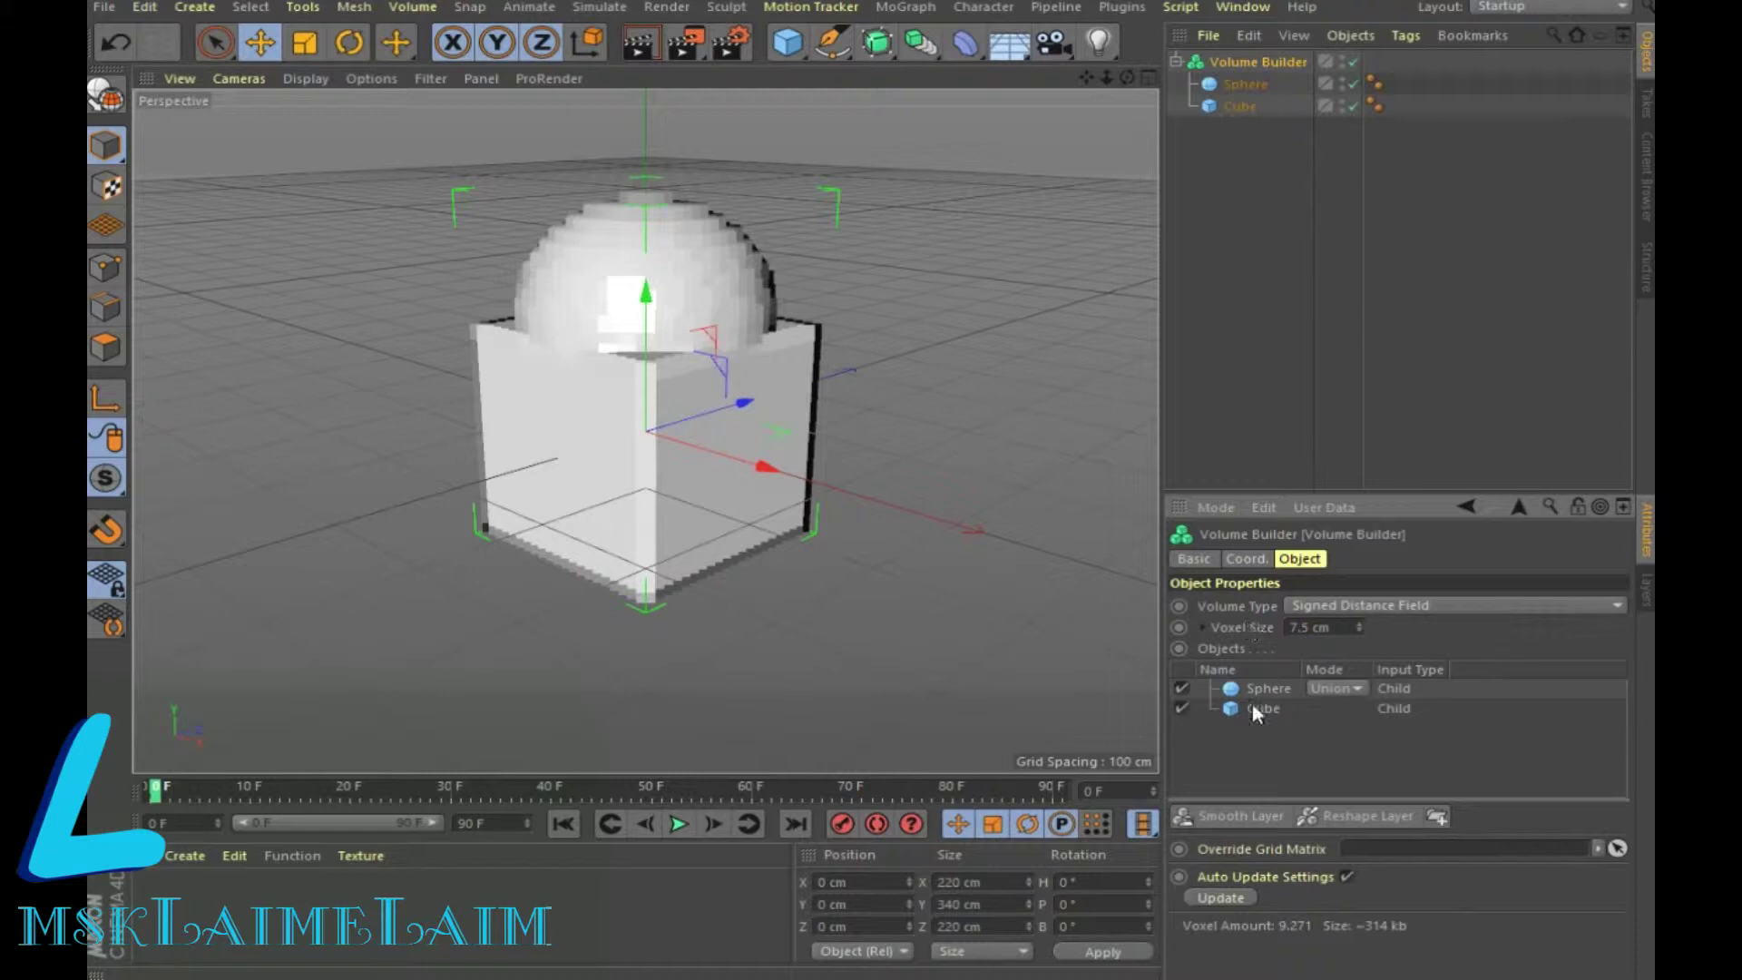
Set the Sphere to Subtract so it hollows the cube's top, and render from above
{"action": "left_click", "coordinate": [1332, 691]}
{"action": "left_click", "coordinate": [1336, 731]}
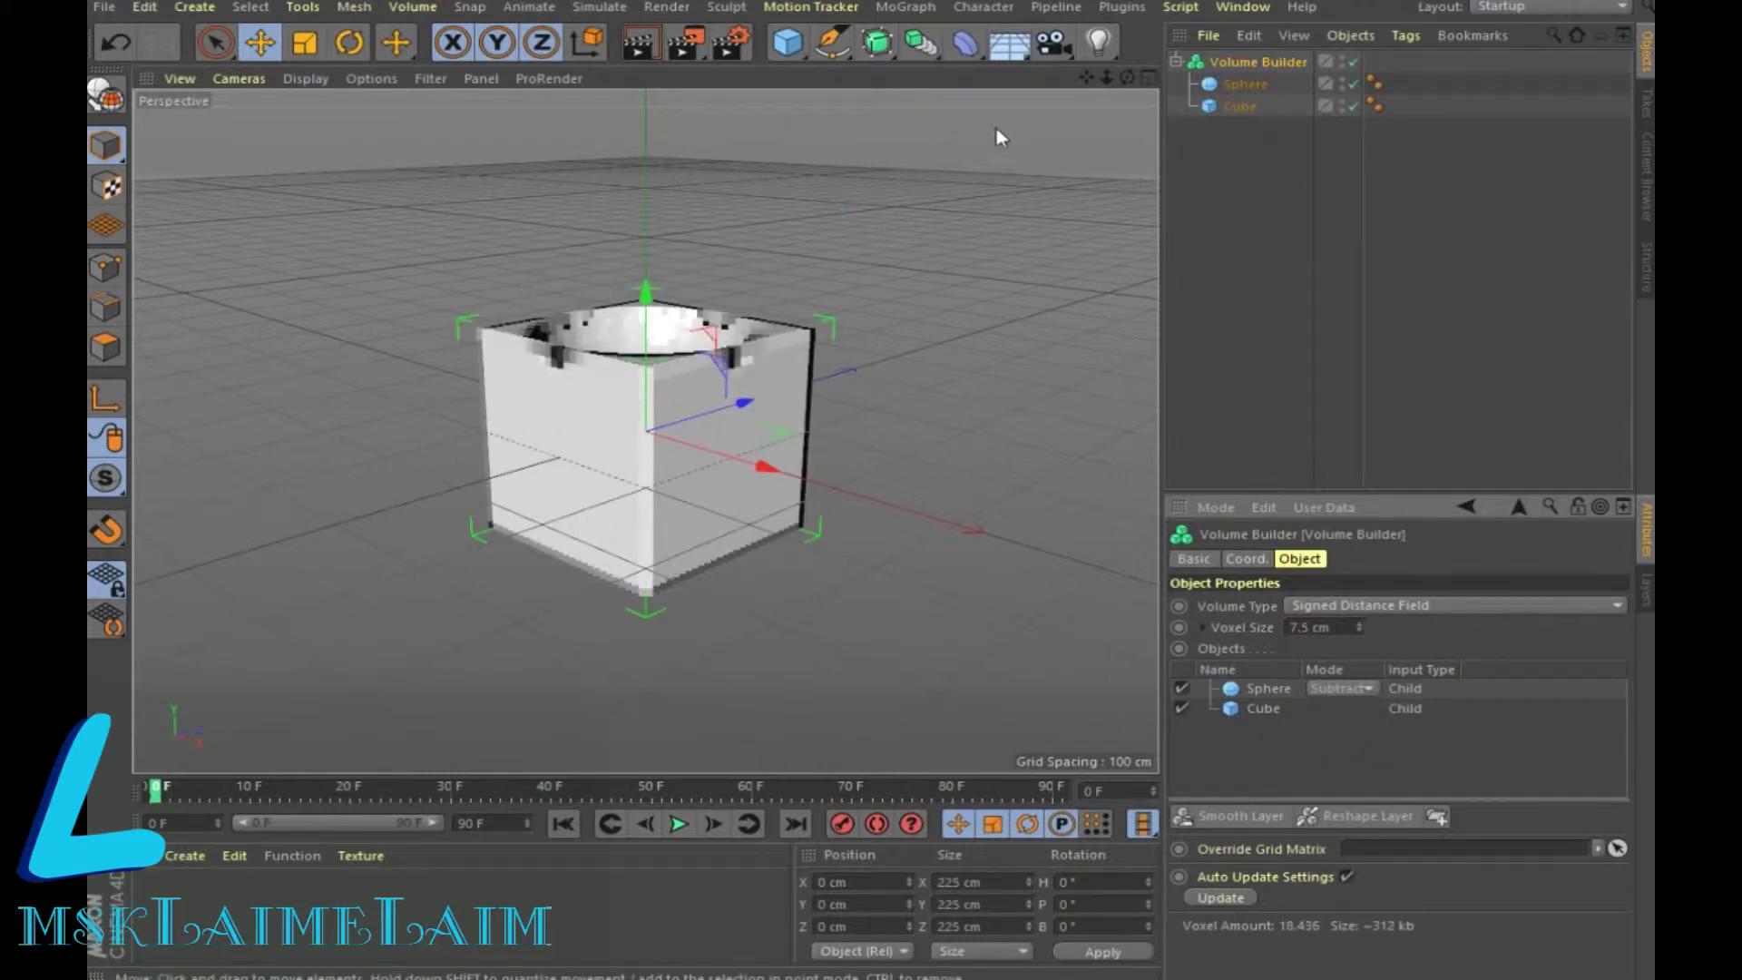
{"action": "left_click_drag", "start_coordinate": [1127, 77], "coordinate": [1120, 209]}
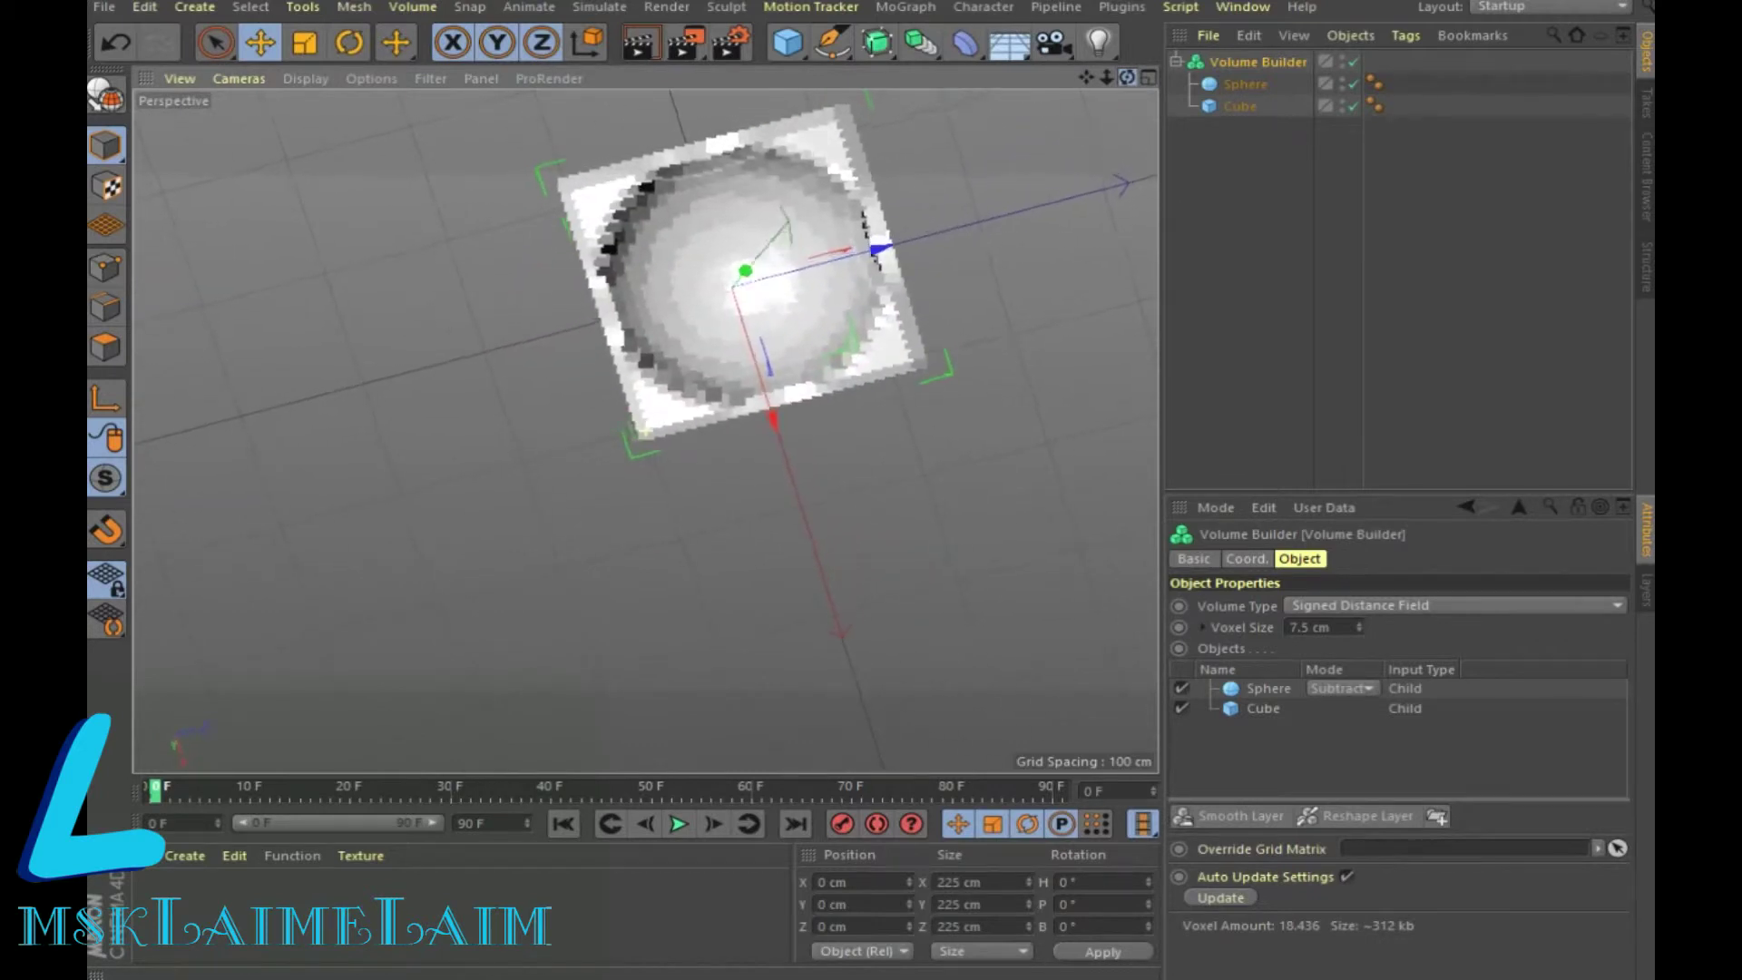
{"action": "left_click", "coordinate": [635, 41]}
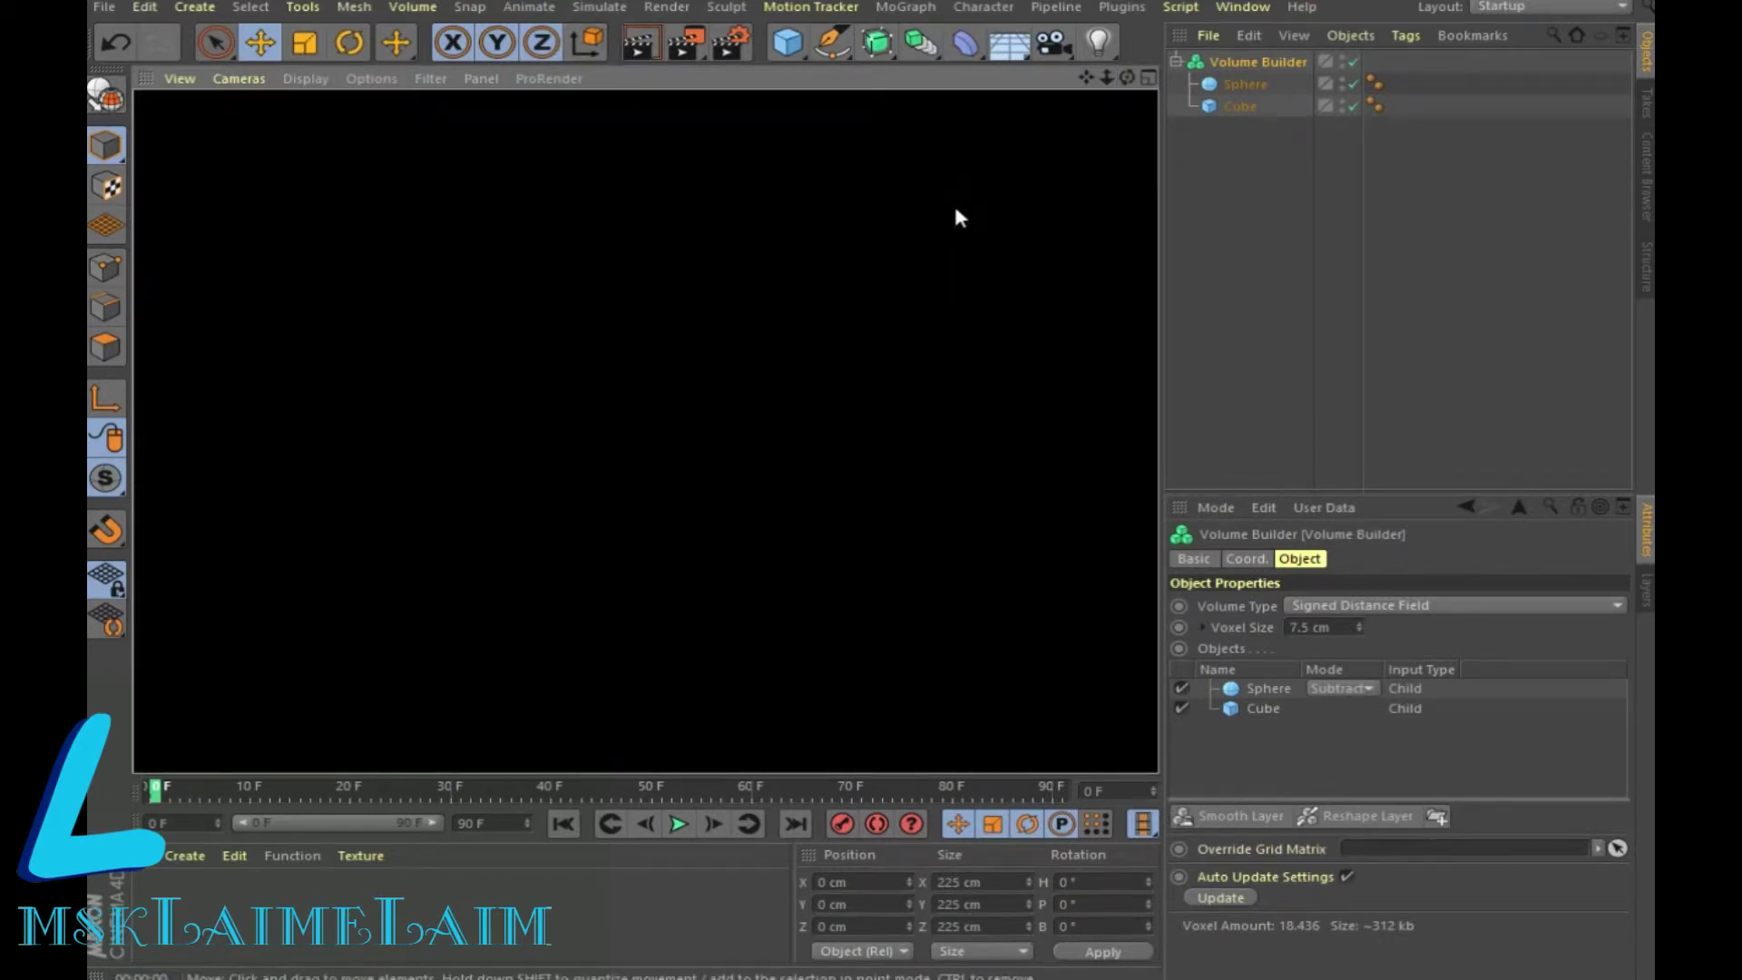
Wrap the Volume Builder in a Volume Mesher, turning the cube-minus-sphere into solid bowl-topped geometry
{"action": "left_click", "coordinate": [407, 7]}
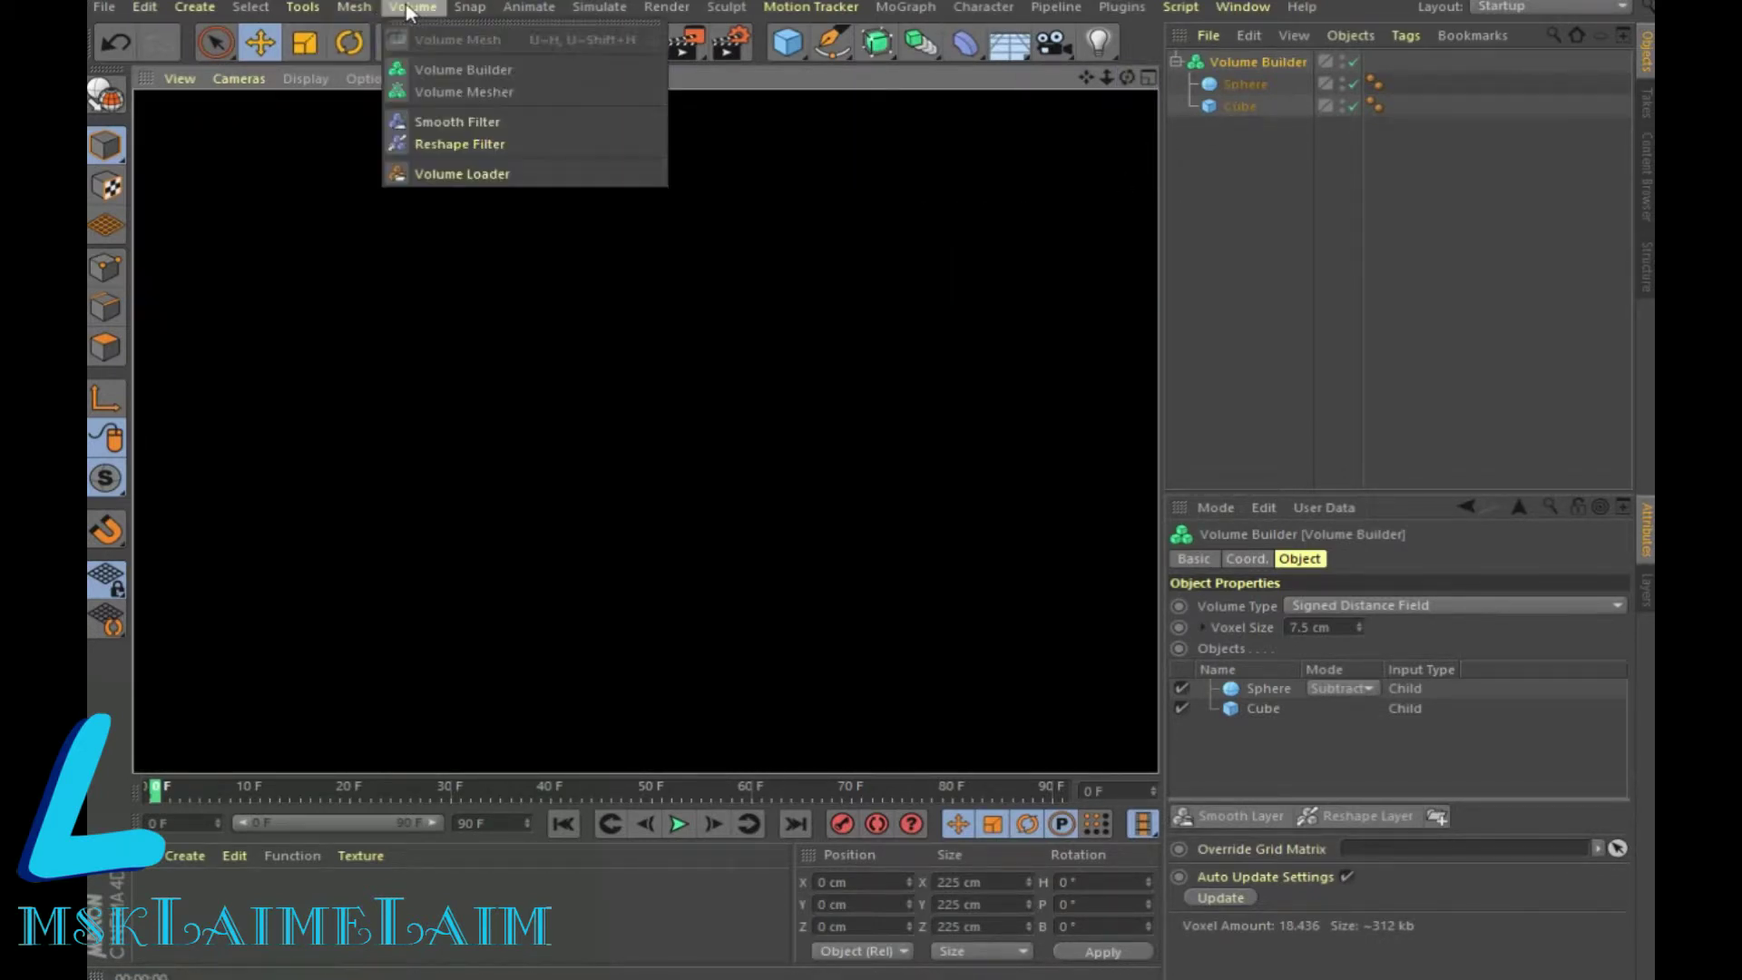
{"action": "left_click", "coordinate": [459, 92]}
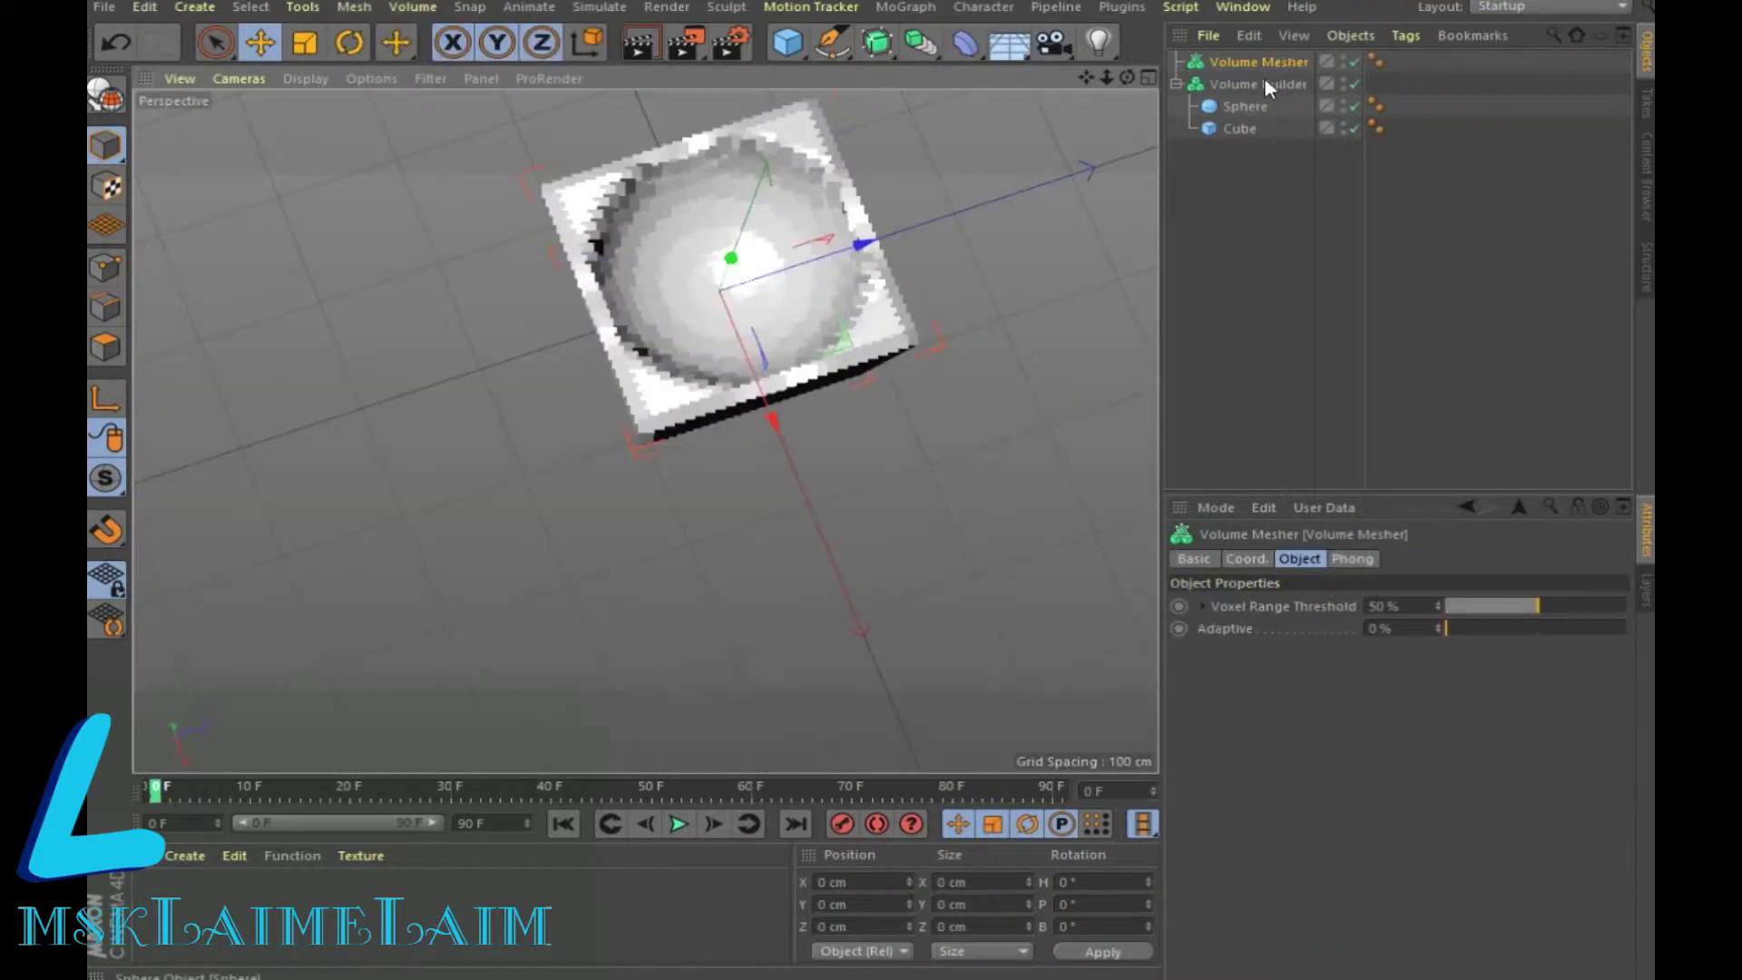
{"action": "left_click_drag", "start_coordinate": [1266, 86], "coordinate": [1272, 58]}
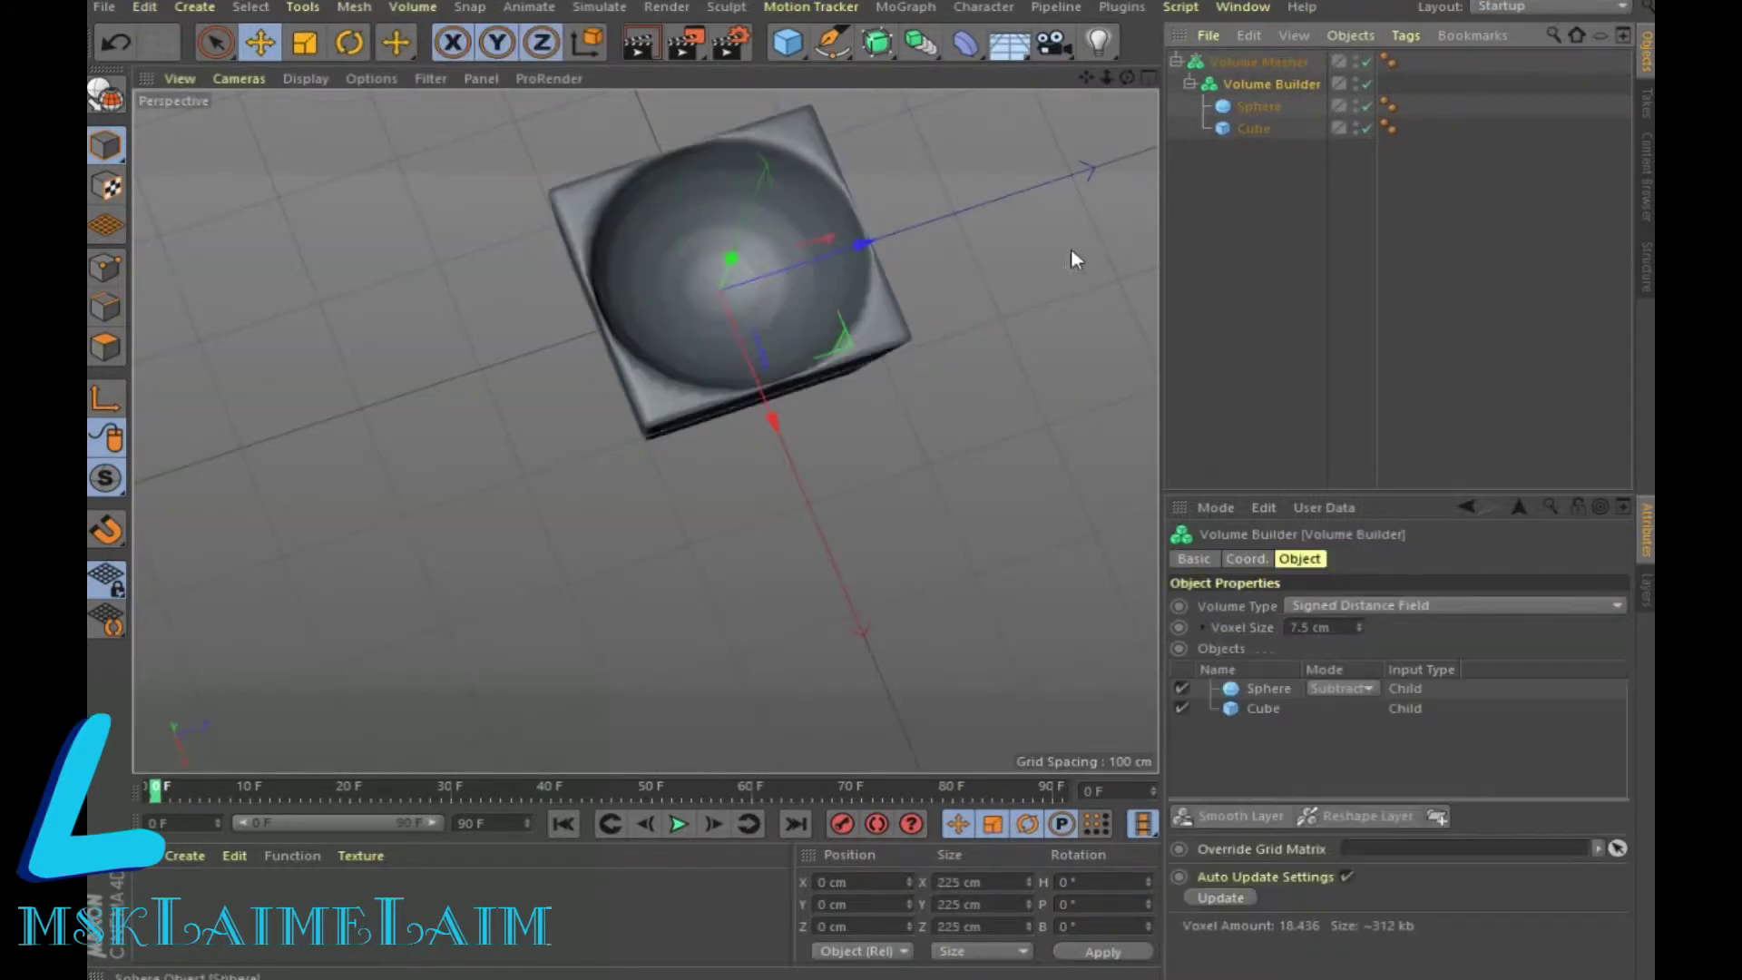
{"action": "left_click_drag", "start_coordinate": [1131, 80], "coordinate": [1094, 133]}
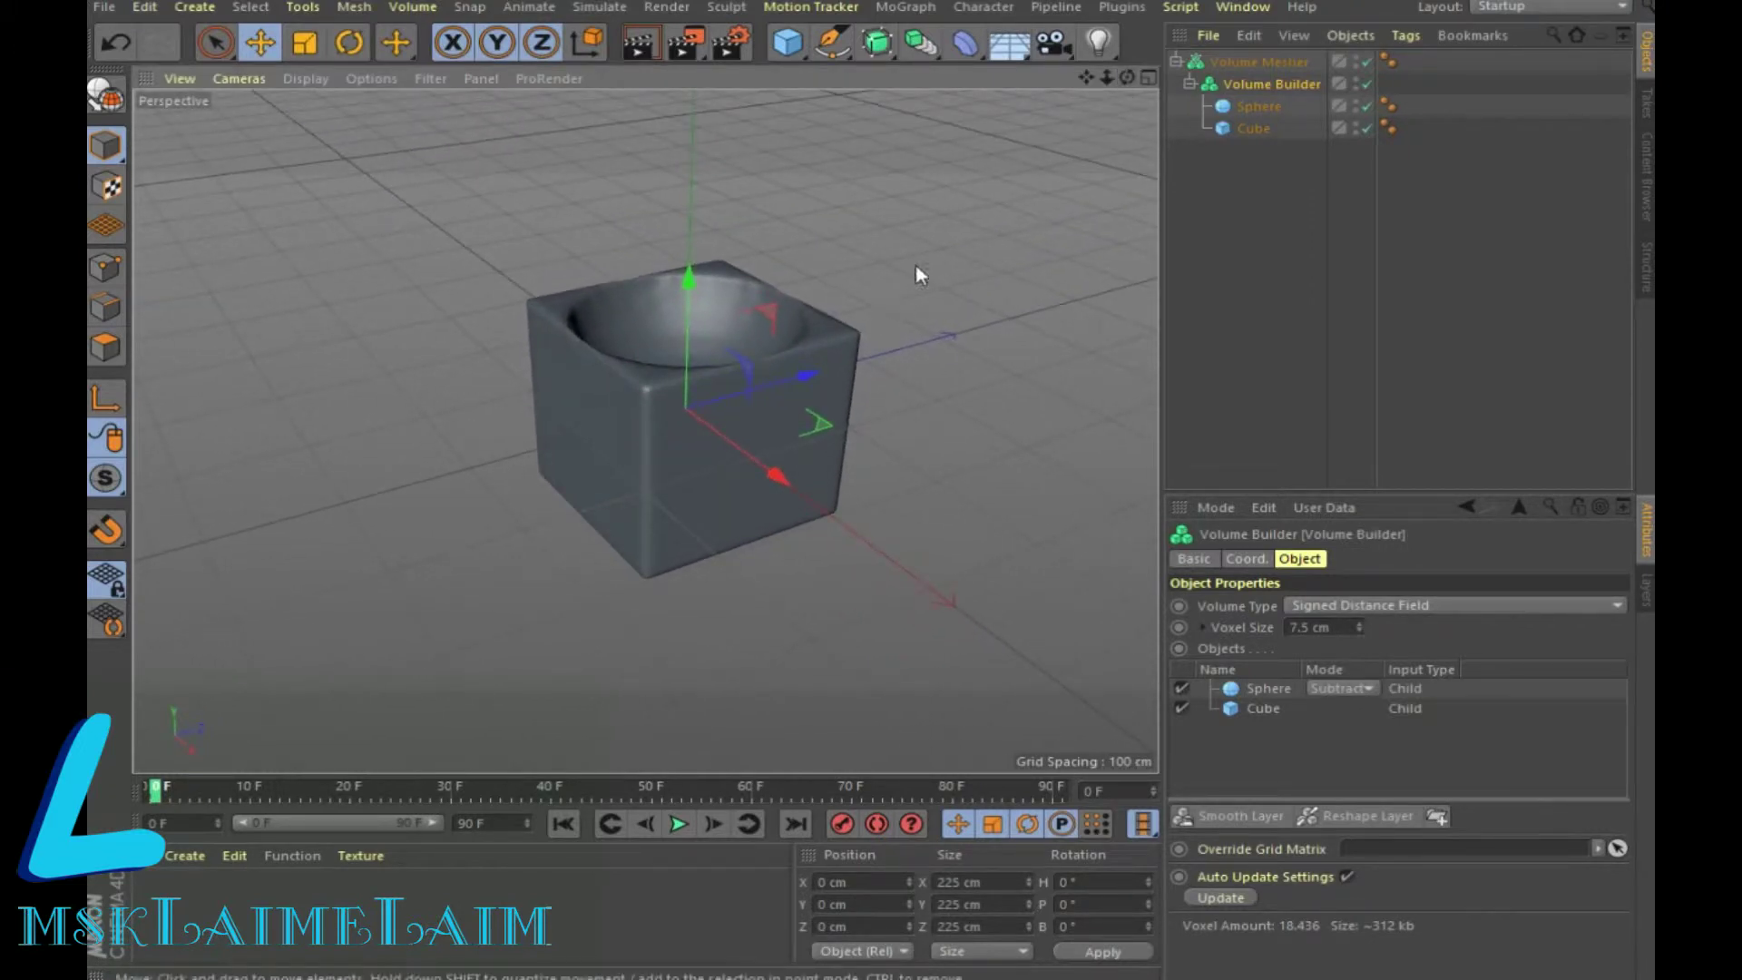
Raise the Sphere to Position Y 124.206 cm so the bowl in the cube top is shallower
{"action": "left_click_drag", "start_coordinate": [1127, 78], "coordinate": [1145, 84]}
{"action": "mouse_move", "coordinate": [645, 430]}
{"action": "left_mouse_down"}
{"action": "mouse_move", "coordinate": [641, 446]}
{"action": "mouse_move", "coordinate": [880, 233]}
{"action": "left_mouse_up"}
{"action": "left_click_drag", "start_coordinate": [773, 309], "coordinate": [766, 288]}
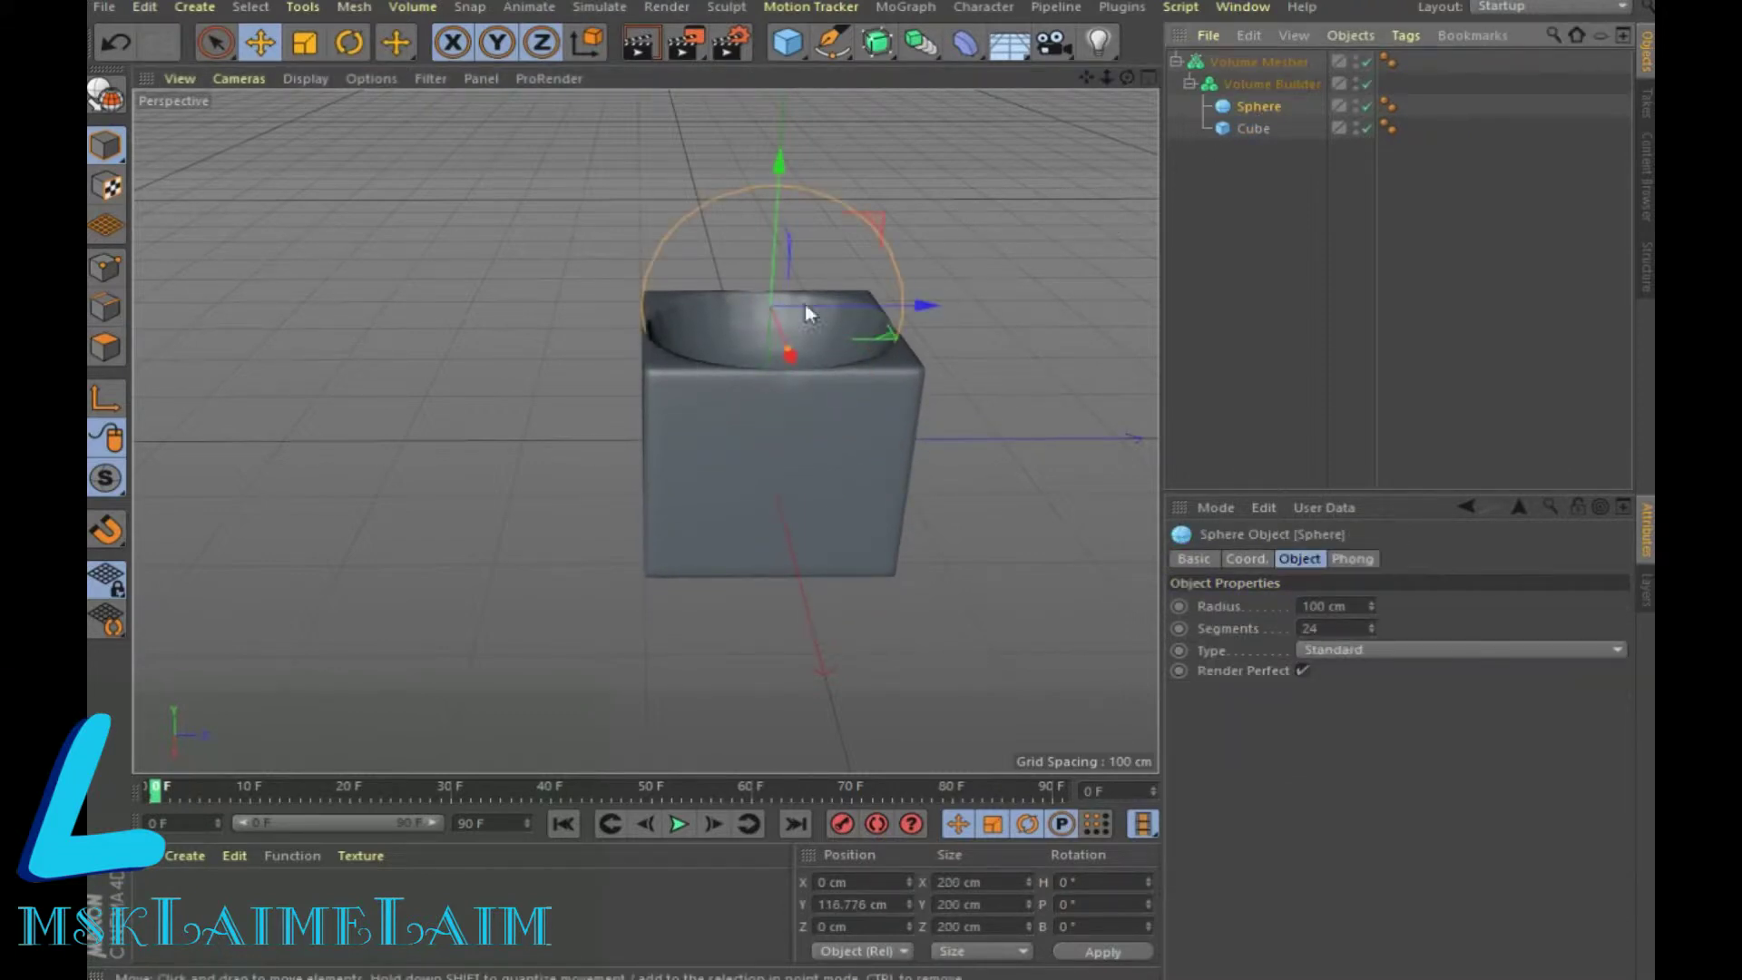
{"action": "mouse_move", "coordinate": [784, 170]}
{"action": "left_mouse_down"}
{"action": "mouse_move", "coordinate": [791, 308]}
{"action": "mouse_move", "coordinate": [828, 160]}
{"action": "left_mouse_up"}
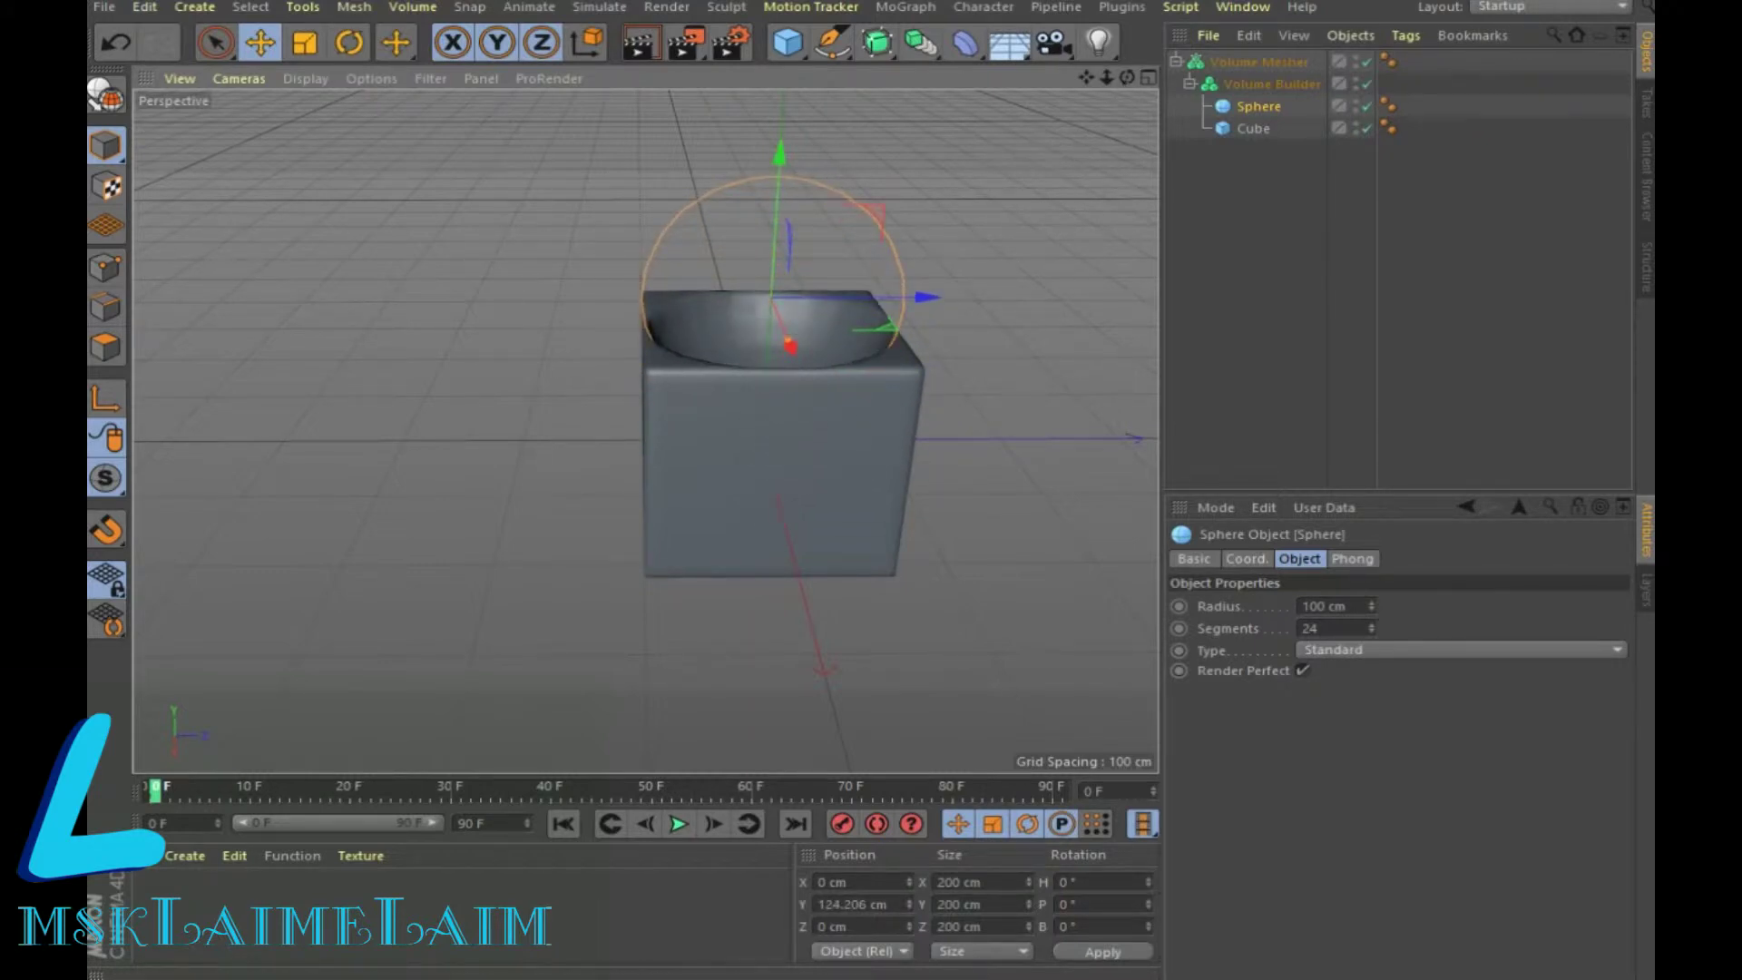
{"action": "left_click_drag", "start_coordinate": [1127, 77], "coordinate": [1079, 145]}
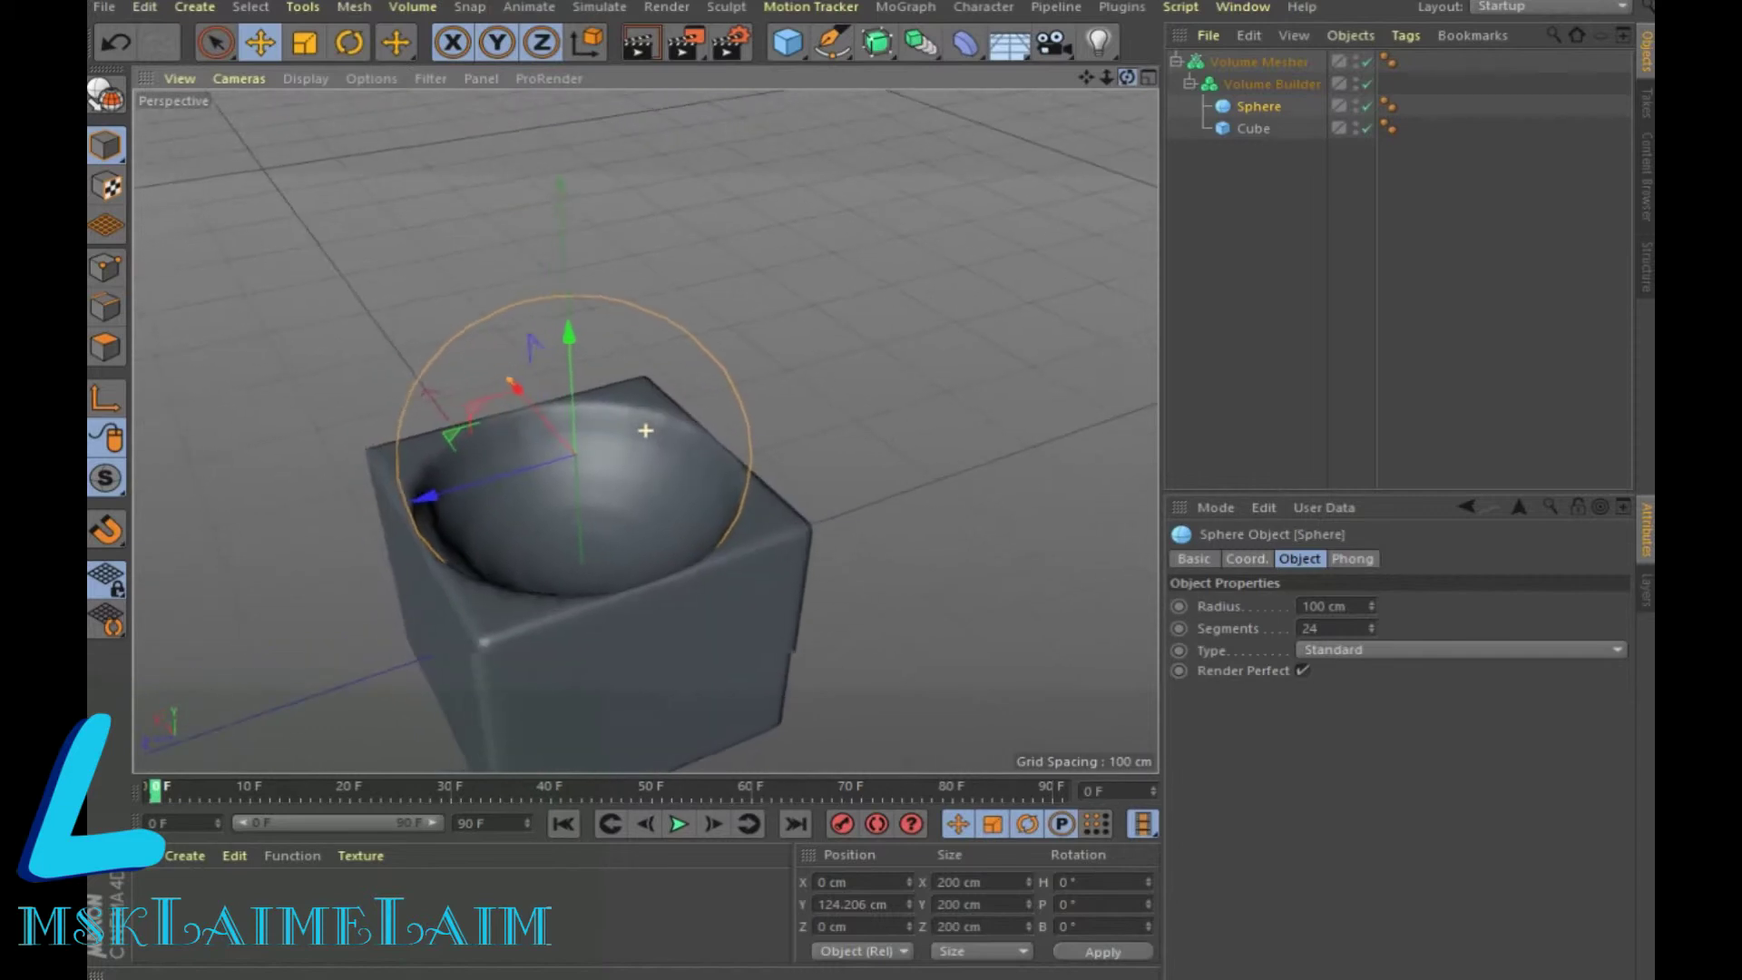
{"action": "left_click_drag", "start_coordinate": [645, 430], "coordinate": [626, 472]}
{"action": "left_click", "coordinate": [180, 858]}
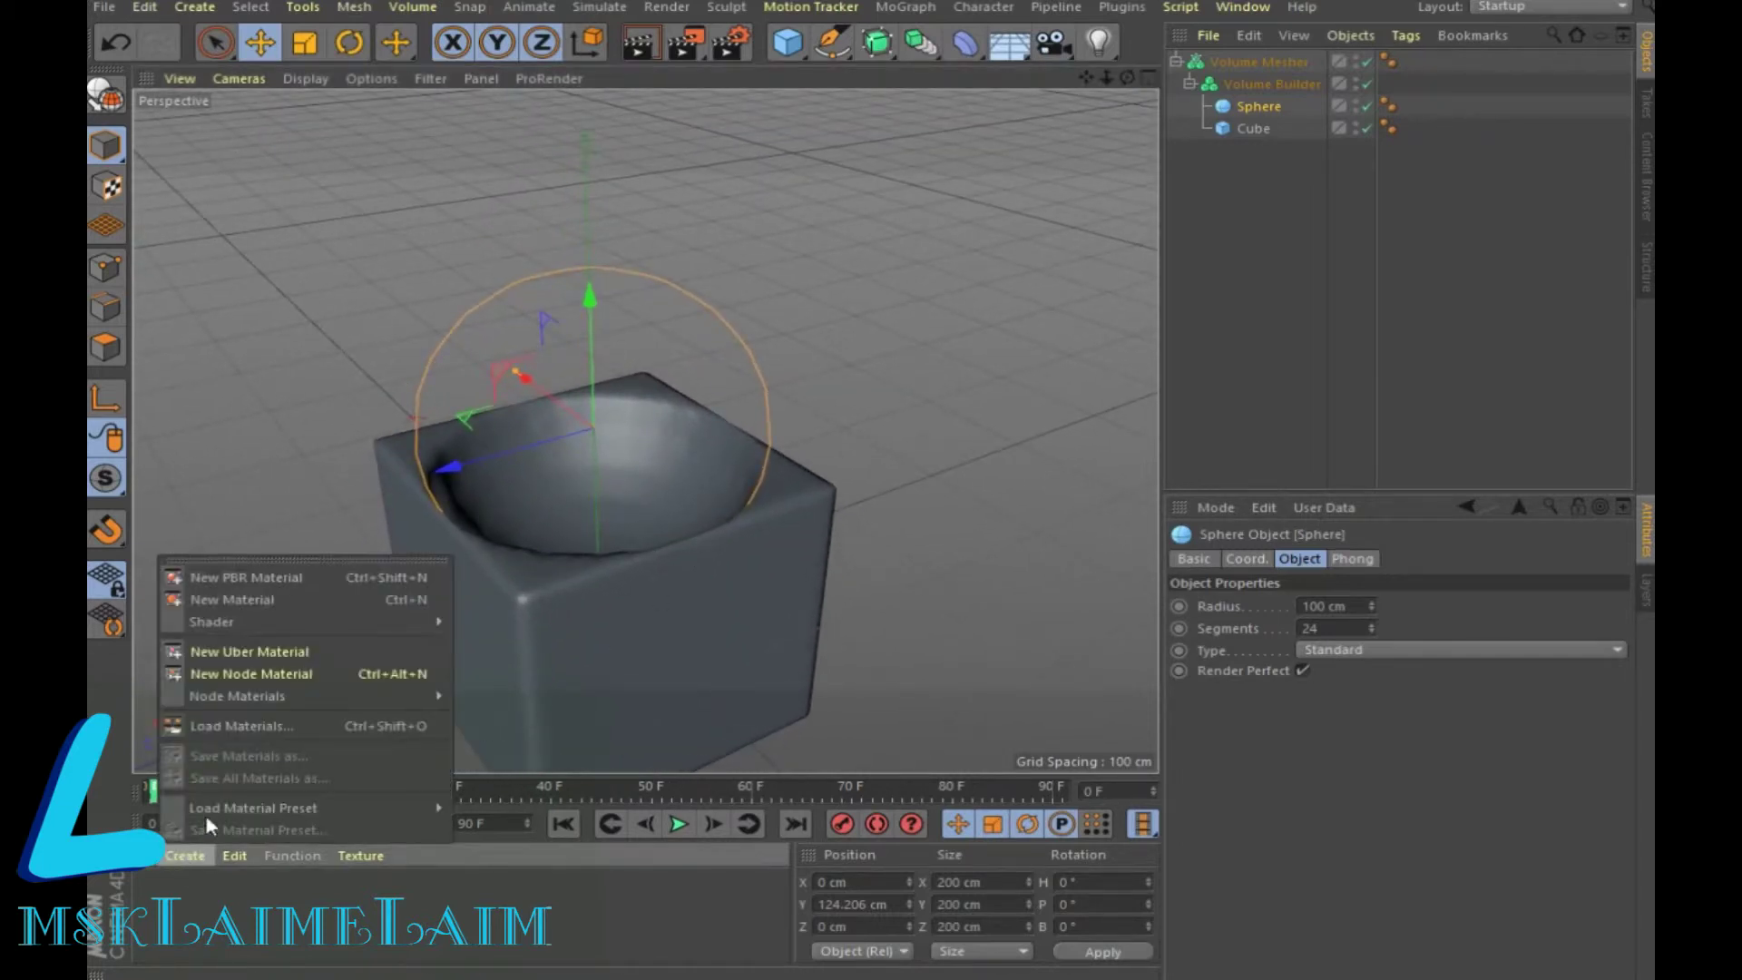
Apply a new default material, Mat, to the Volume Mesher and render a preview with Ctrl+R
{"action": "left_click", "coordinate": [254, 597]}
{"action": "left_click_drag", "start_coordinate": [161, 894], "coordinate": [774, 542]}
{"action": "left_click_drag", "start_coordinate": [1294, 62], "coordinate": [1294, 61]}
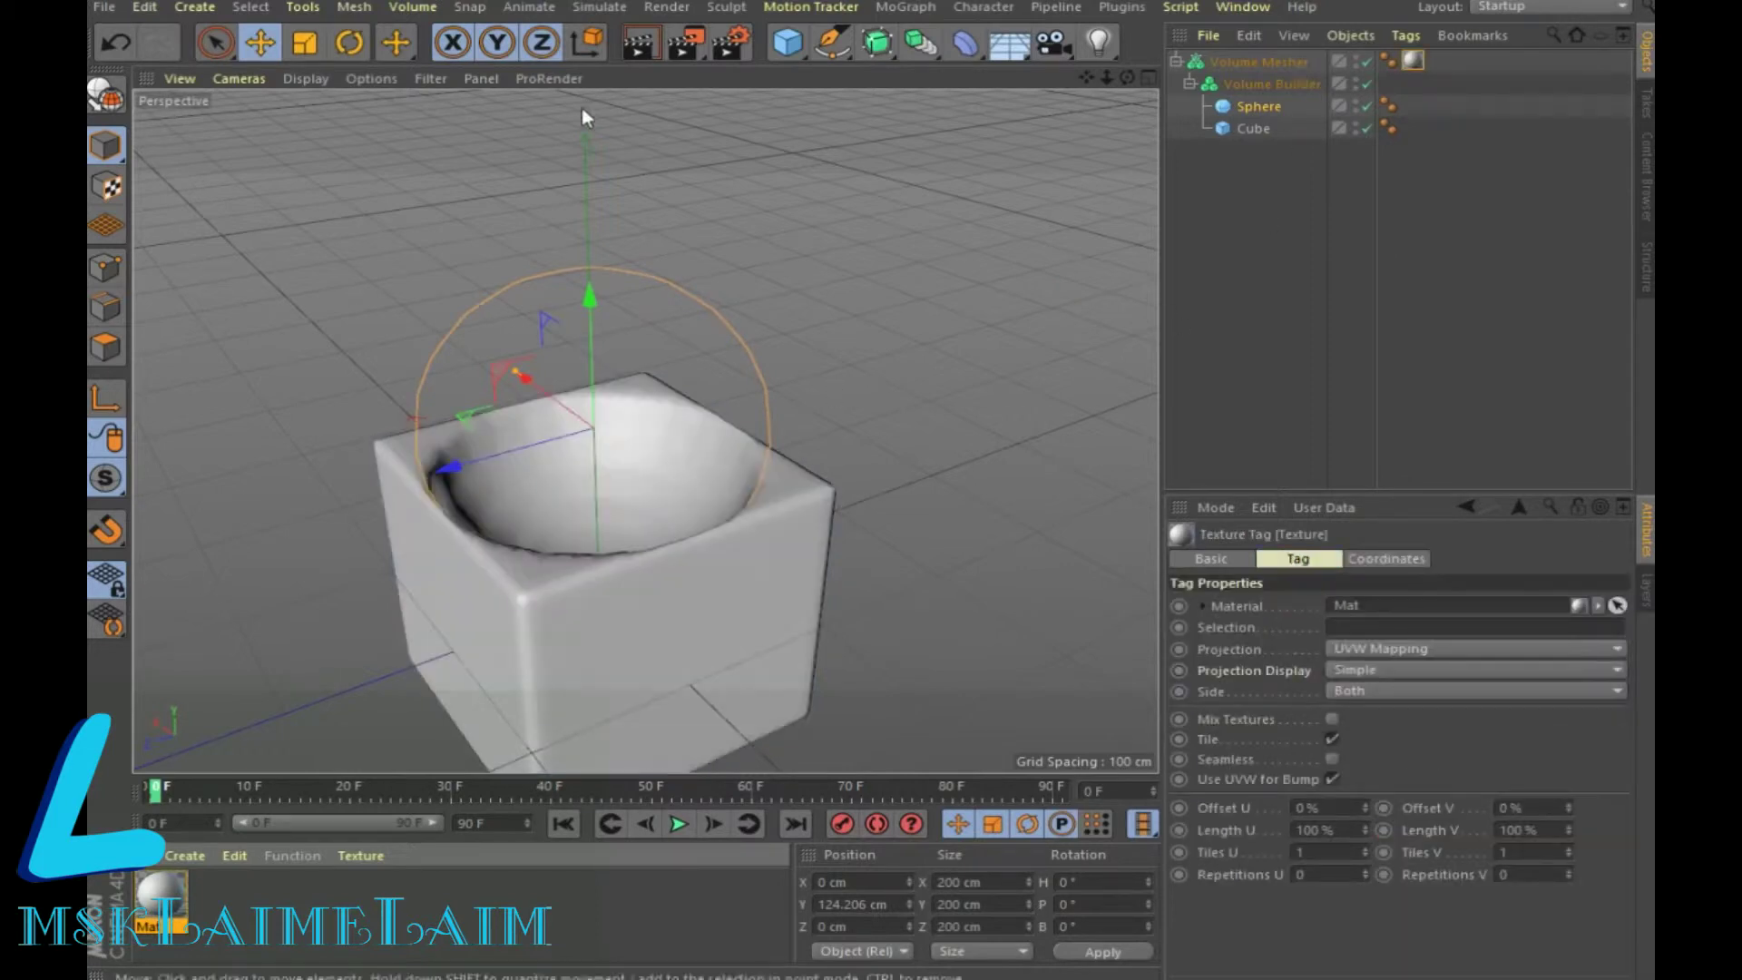
{"action": "key", "text": "ctrl+r"}
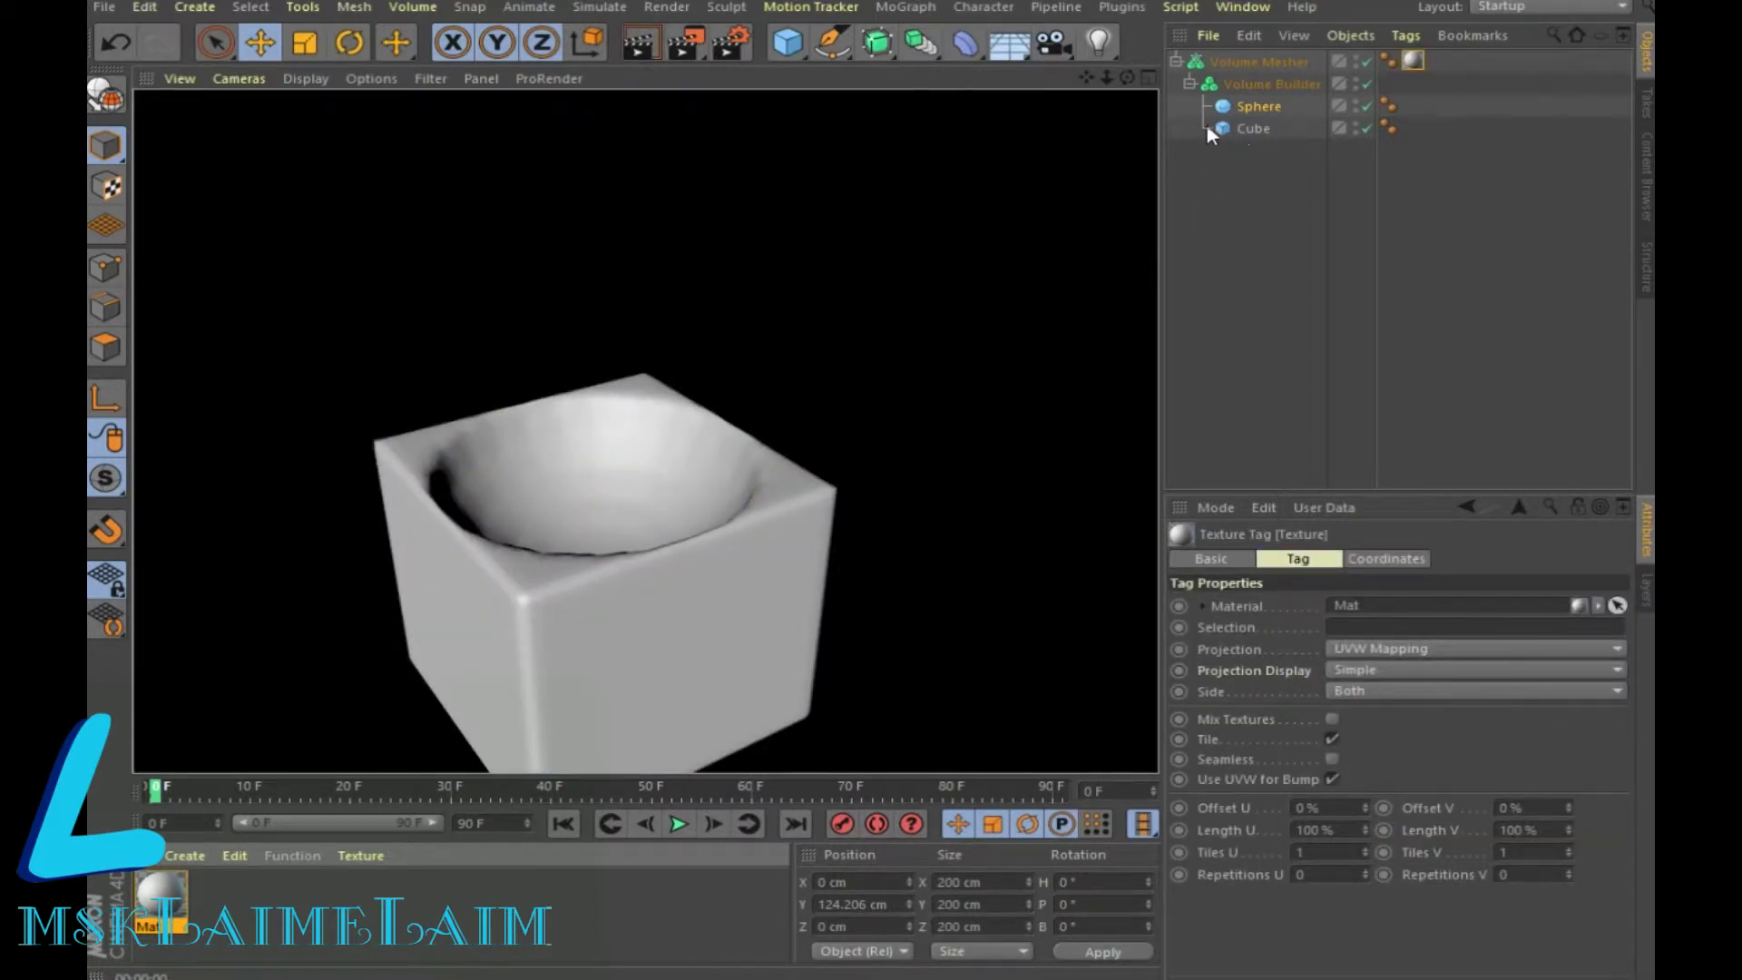
{"action": "left_click_drag", "start_coordinate": [1127, 77], "coordinate": [1136, 91]}
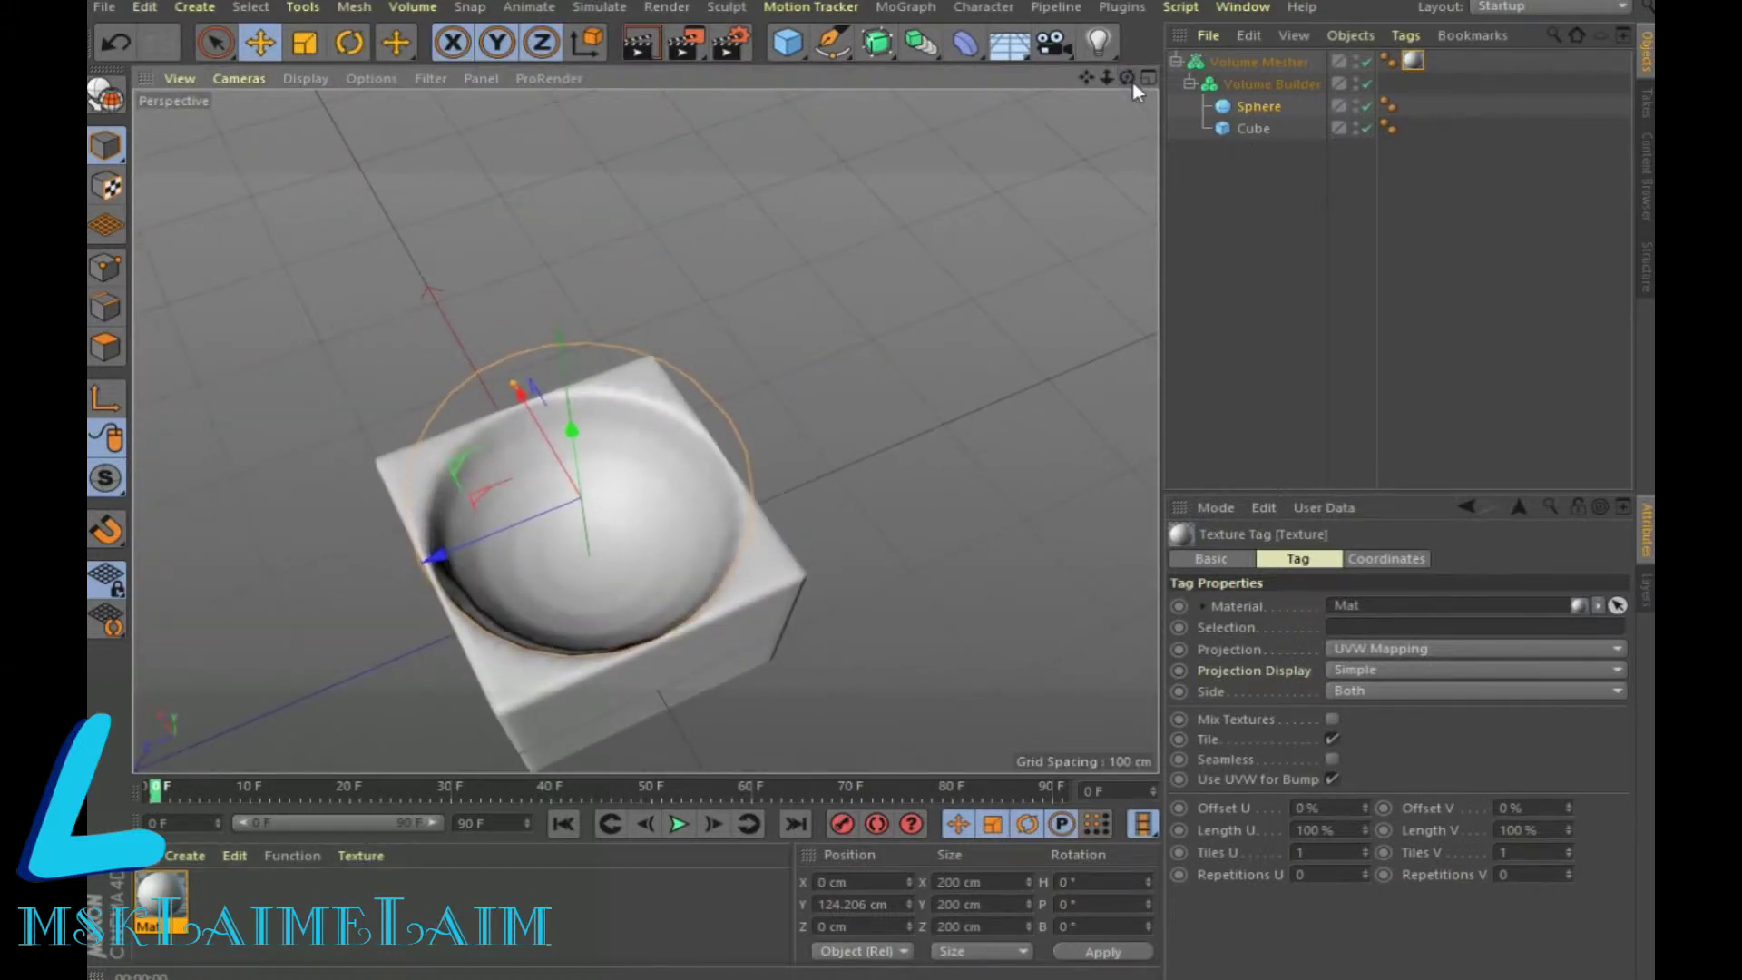
{"action": "left_click", "coordinate": [1265, 85]}
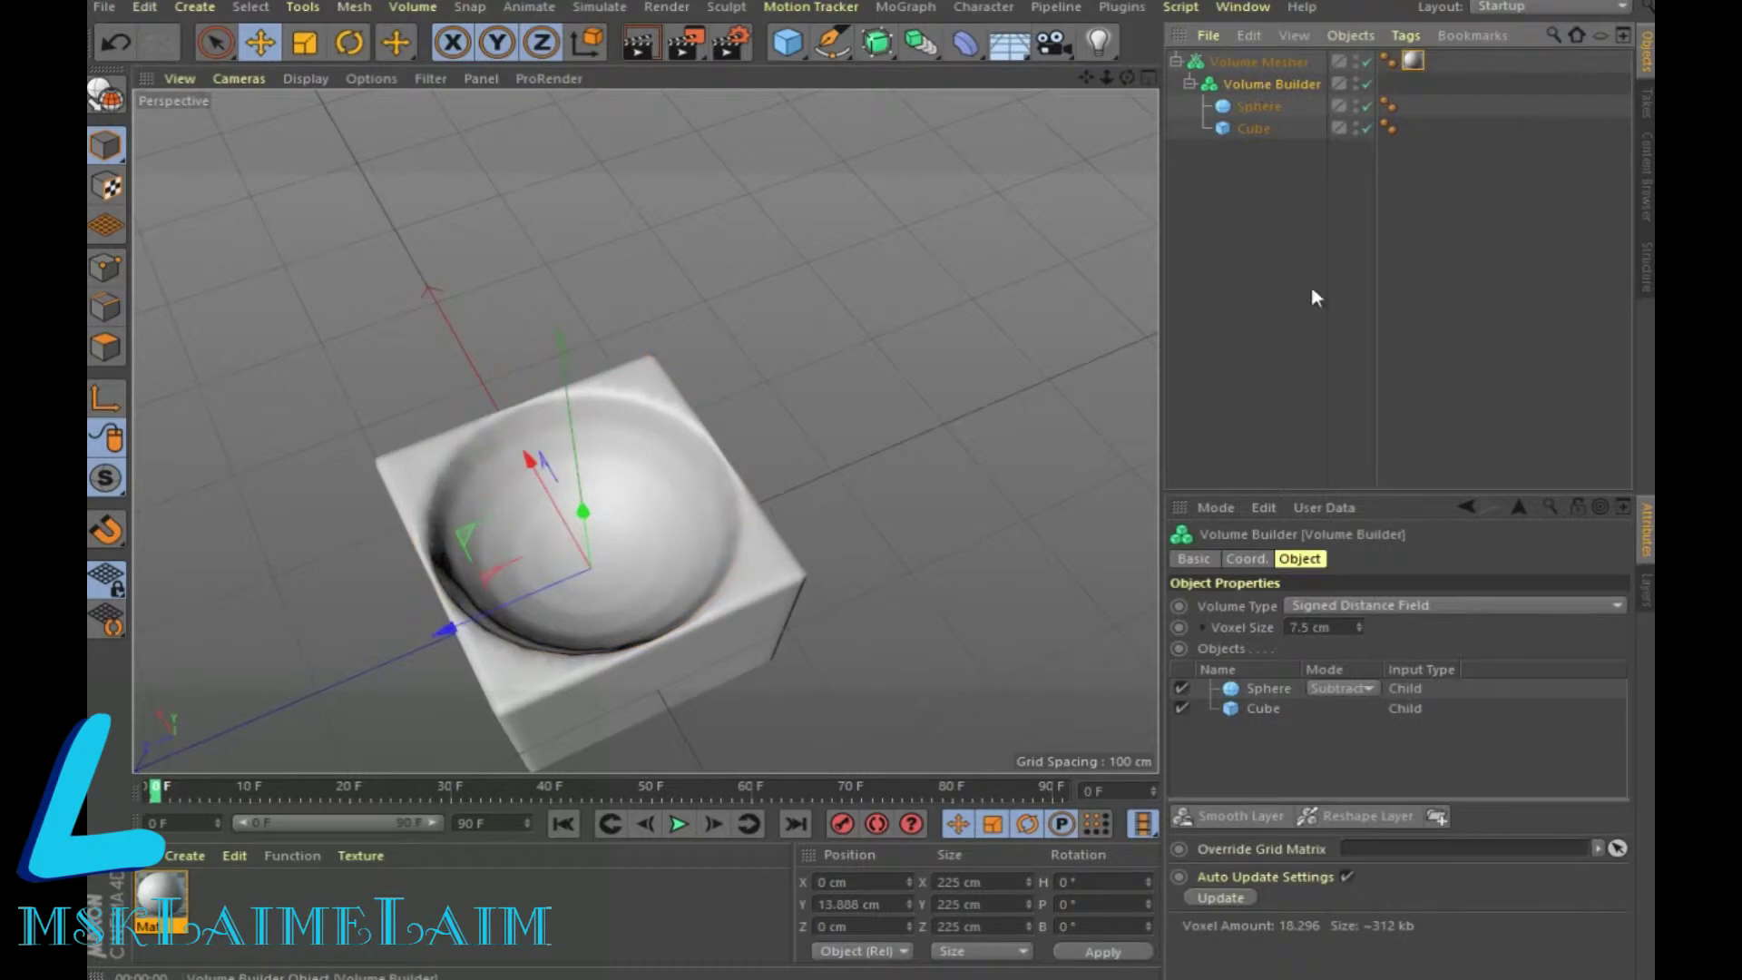
Add a Smooth Layer to the Volume Builder to round the carved cube into a soft blob
{"action": "left_click", "coordinate": [1239, 814]}
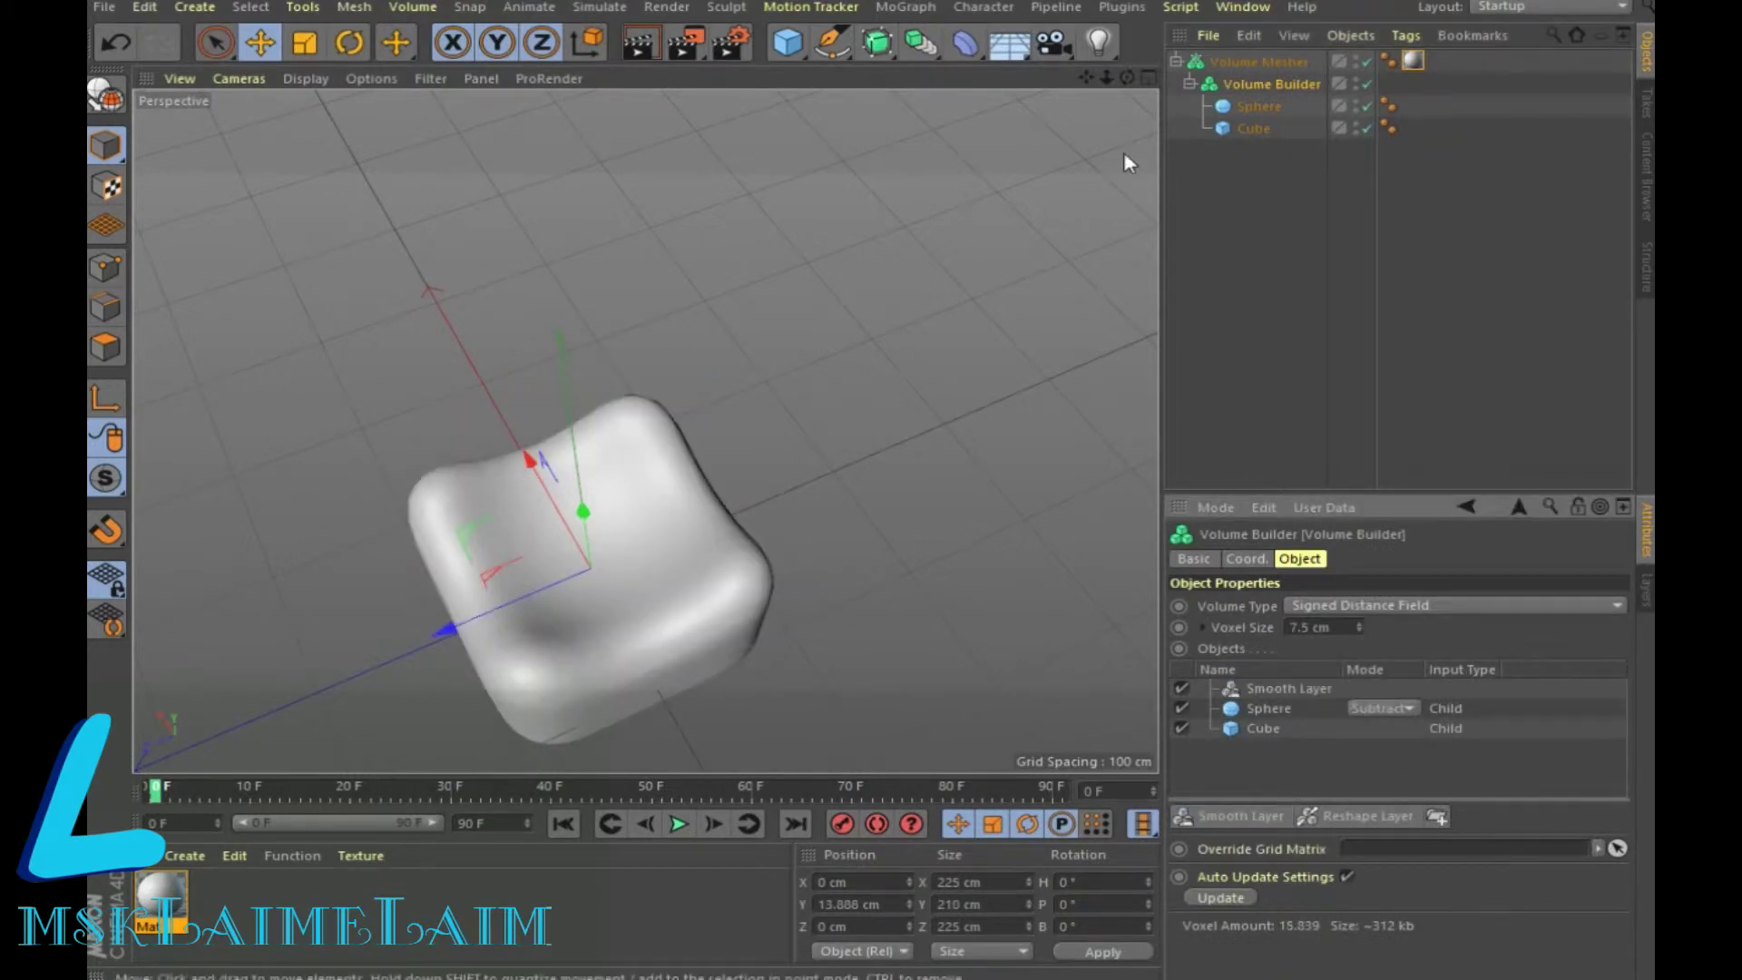
{"action": "mouse_move", "coordinate": [1127, 78]}
{"action": "left_mouse_down"}
{"action": "mouse_move", "coordinate": [645, 430]}
{"action": "mouse_move", "coordinate": [982, 397]}
{"action": "left_mouse_up"}
{"action": "left_click_drag", "start_coordinate": [1127, 77], "coordinate": [645, 430]}
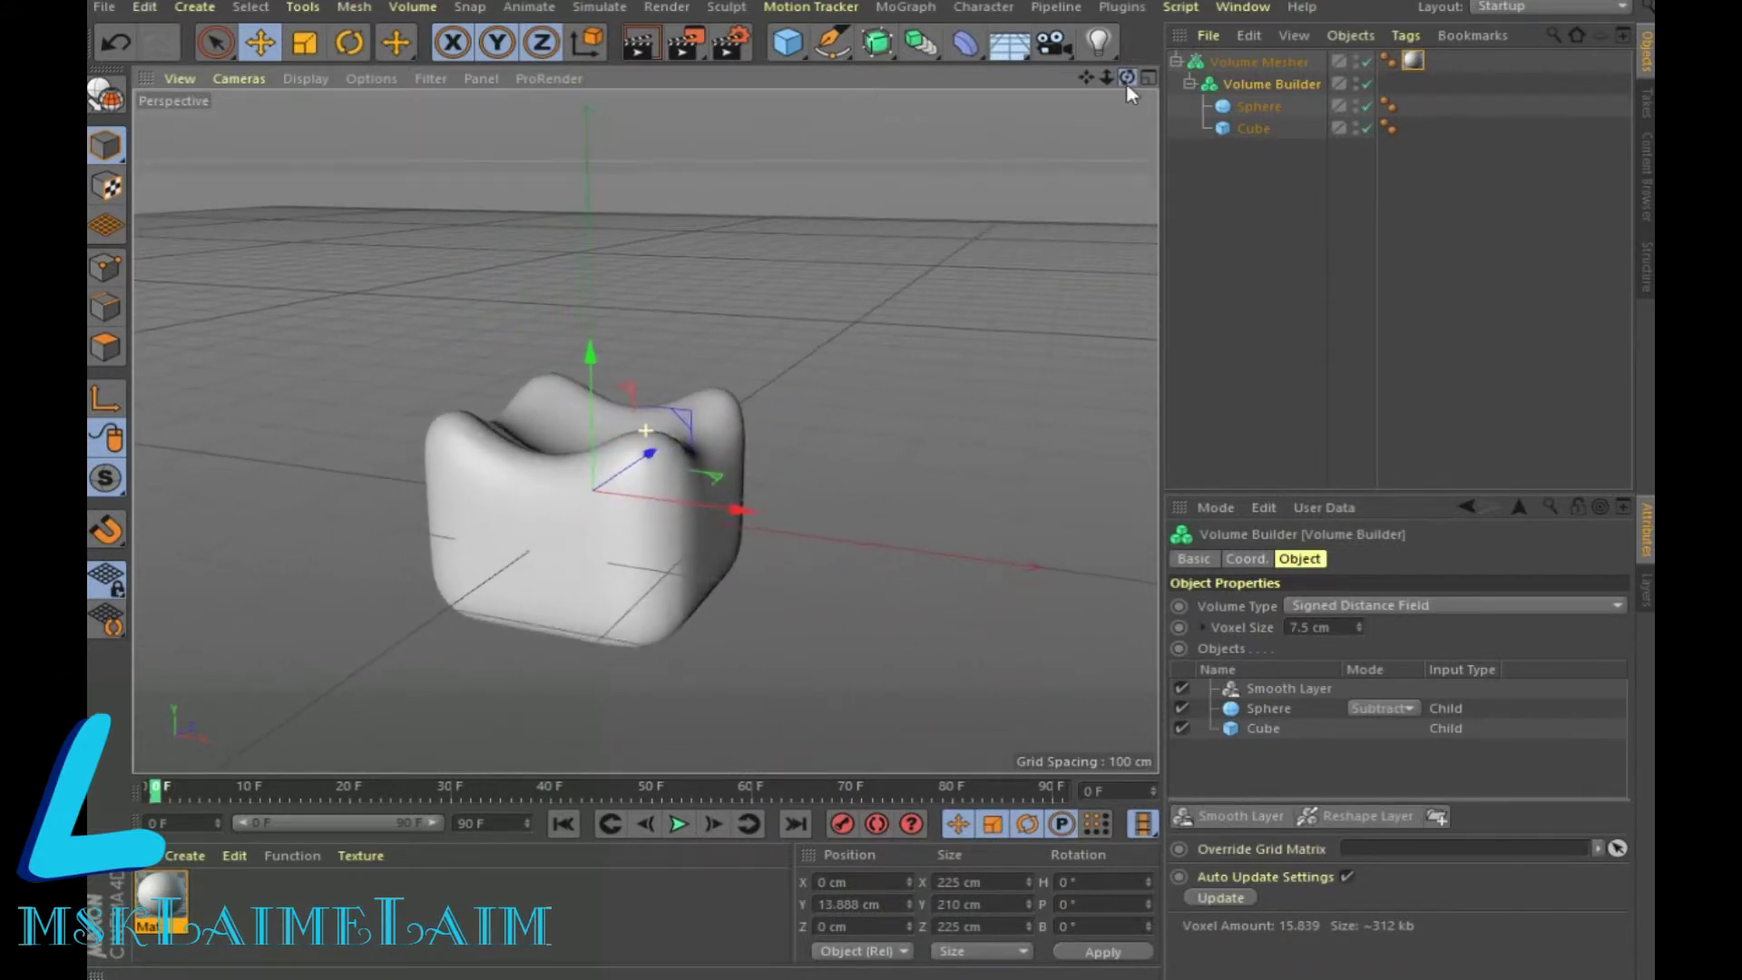
Lower the Sphere to Position Y 74.561 cm to deepen the dip in the top
{"action": "left_click", "coordinate": [1257, 106]}
{"action": "left_click_drag", "start_coordinate": [586, 209], "coordinate": [607, 272]}
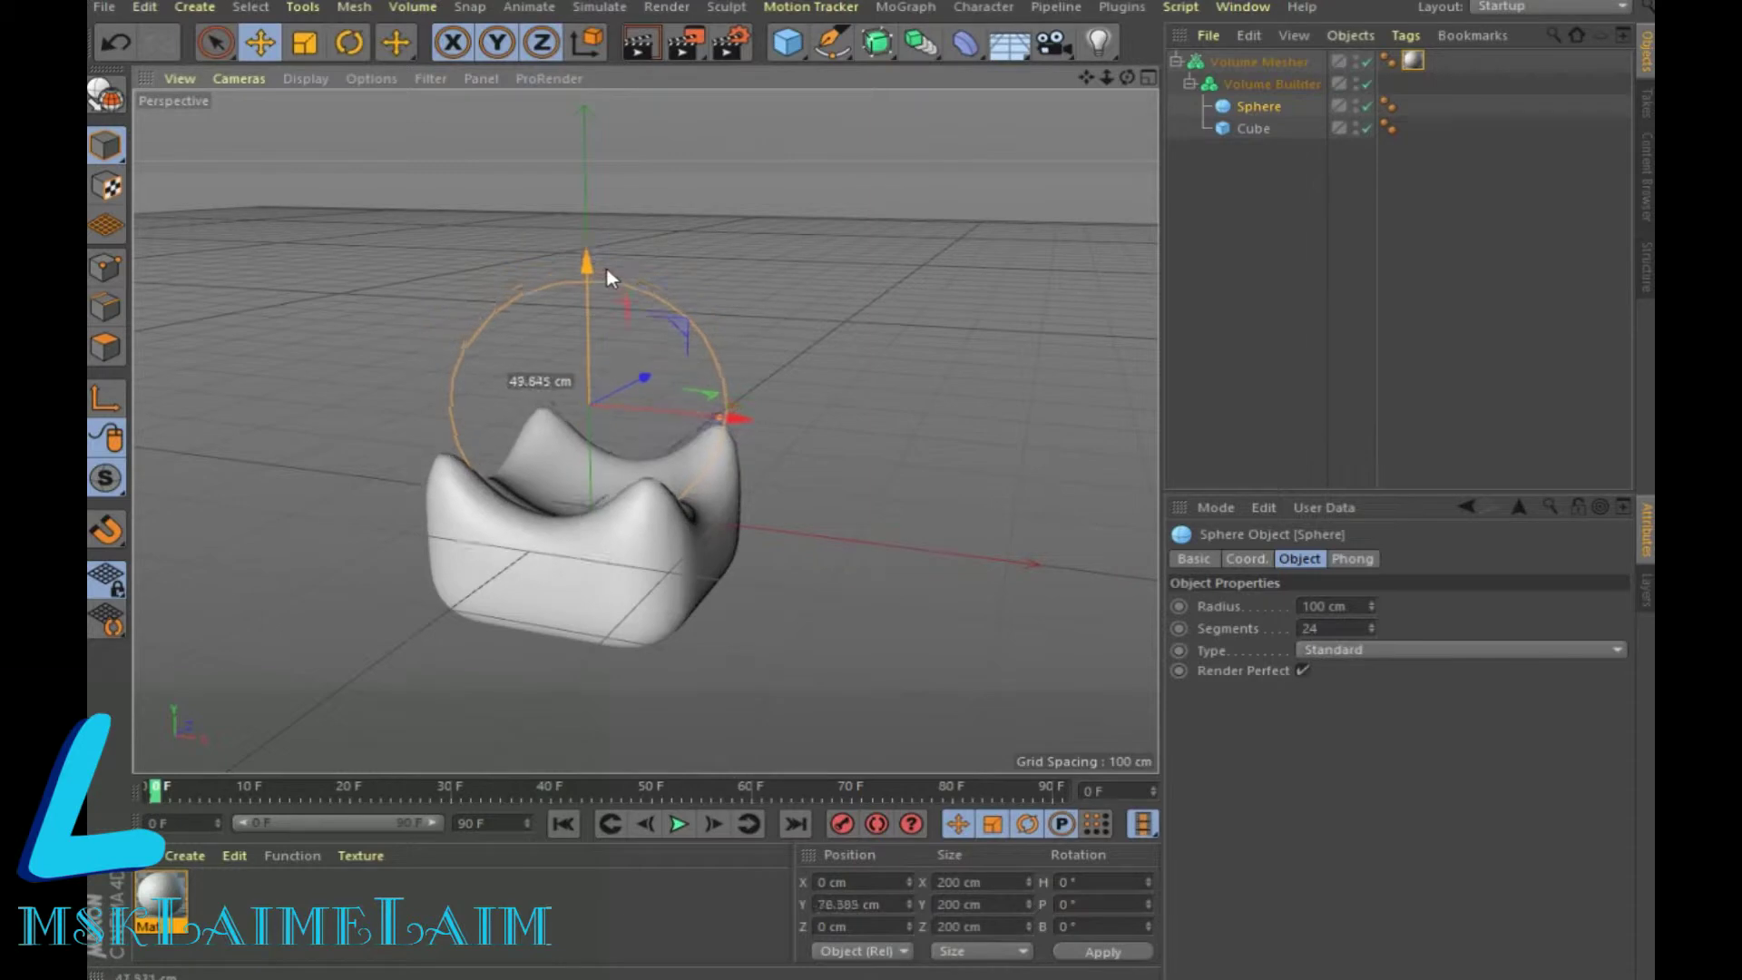
{"action": "left_click_drag", "start_coordinate": [607, 269], "coordinate": [607, 270]}
{"action": "left_click_drag", "start_coordinate": [1127, 77], "coordinate": [1127, 77]}
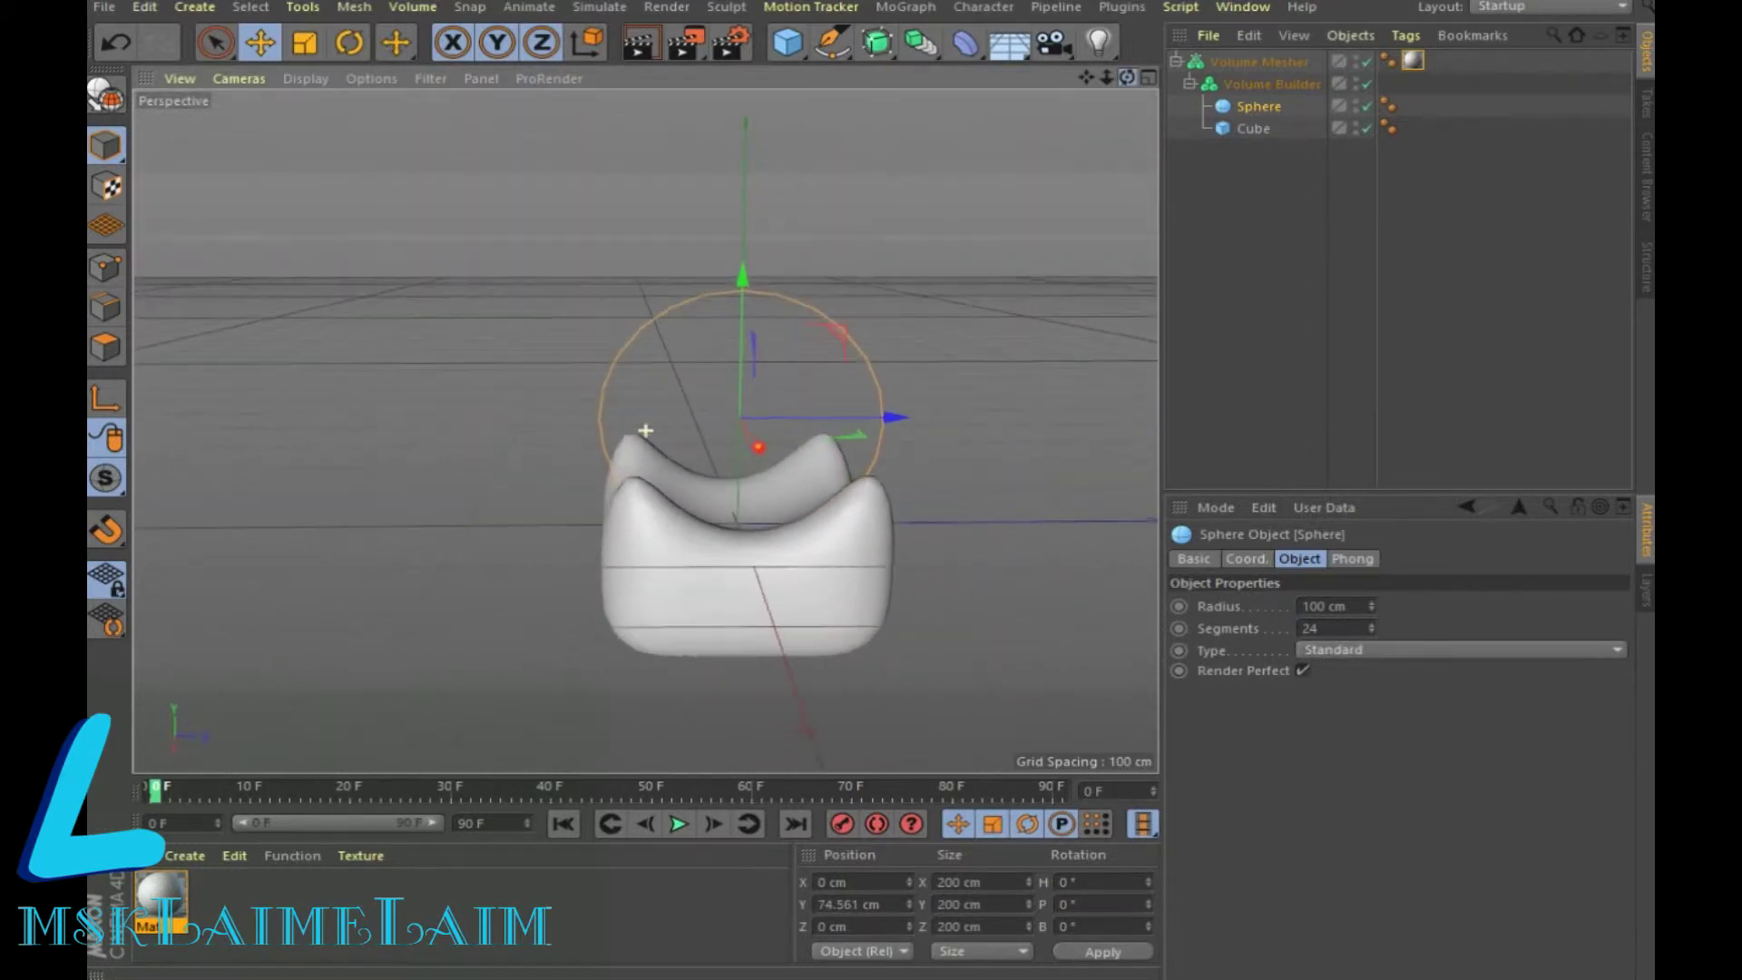
{"action": "left_click_drag", "start_coordinate": [645, 430], "coordinate": [1114, 83]}
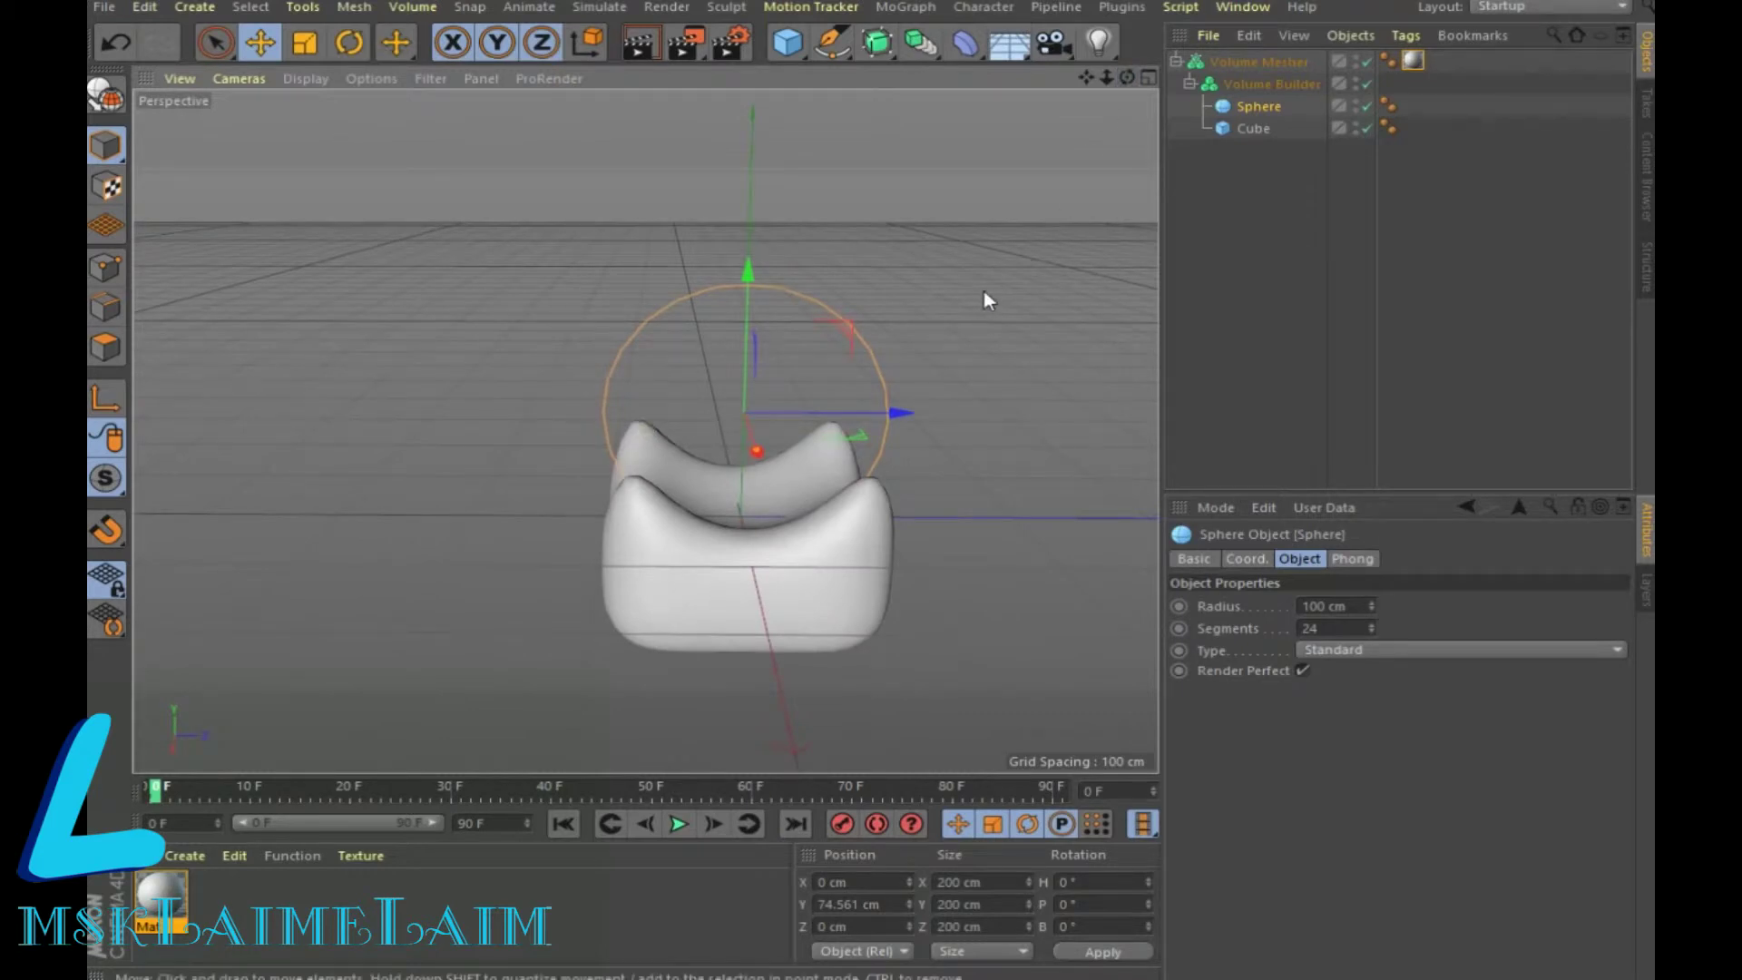
{"action": "left_click", "coordinate": [788, 42]}
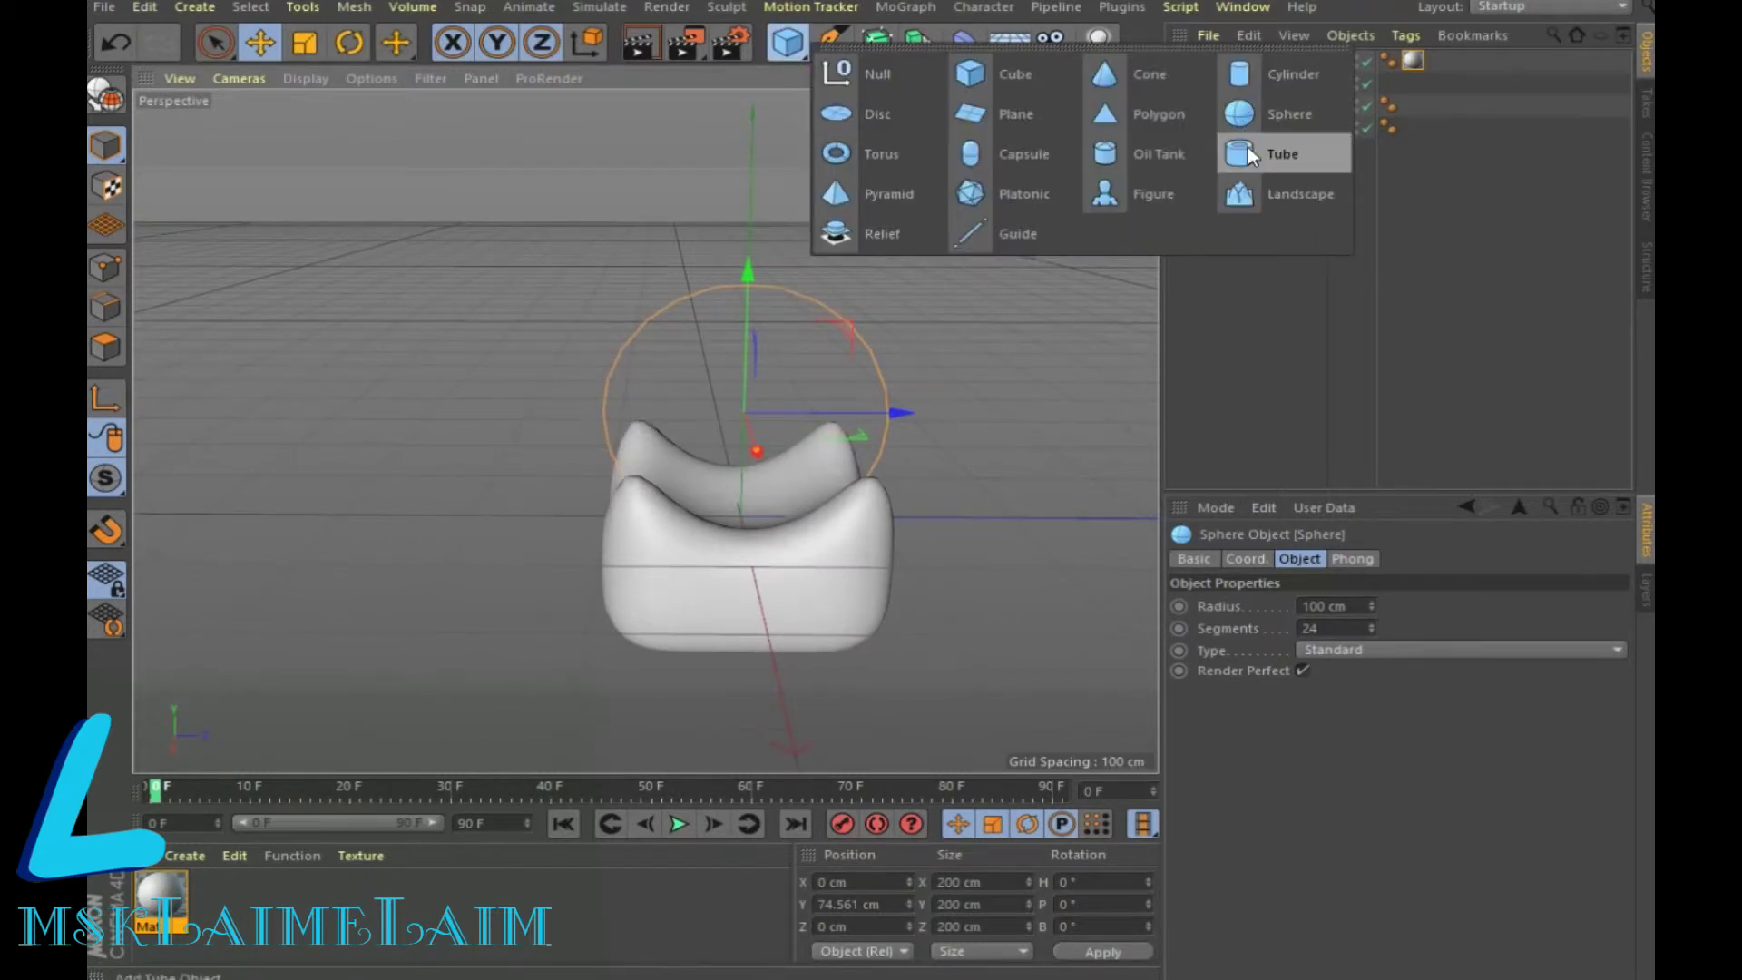
Add a Tube with a 136 cm outer radius inside the Volume Builder
{"action": "left_click", "coordinate": [1249, 150]}
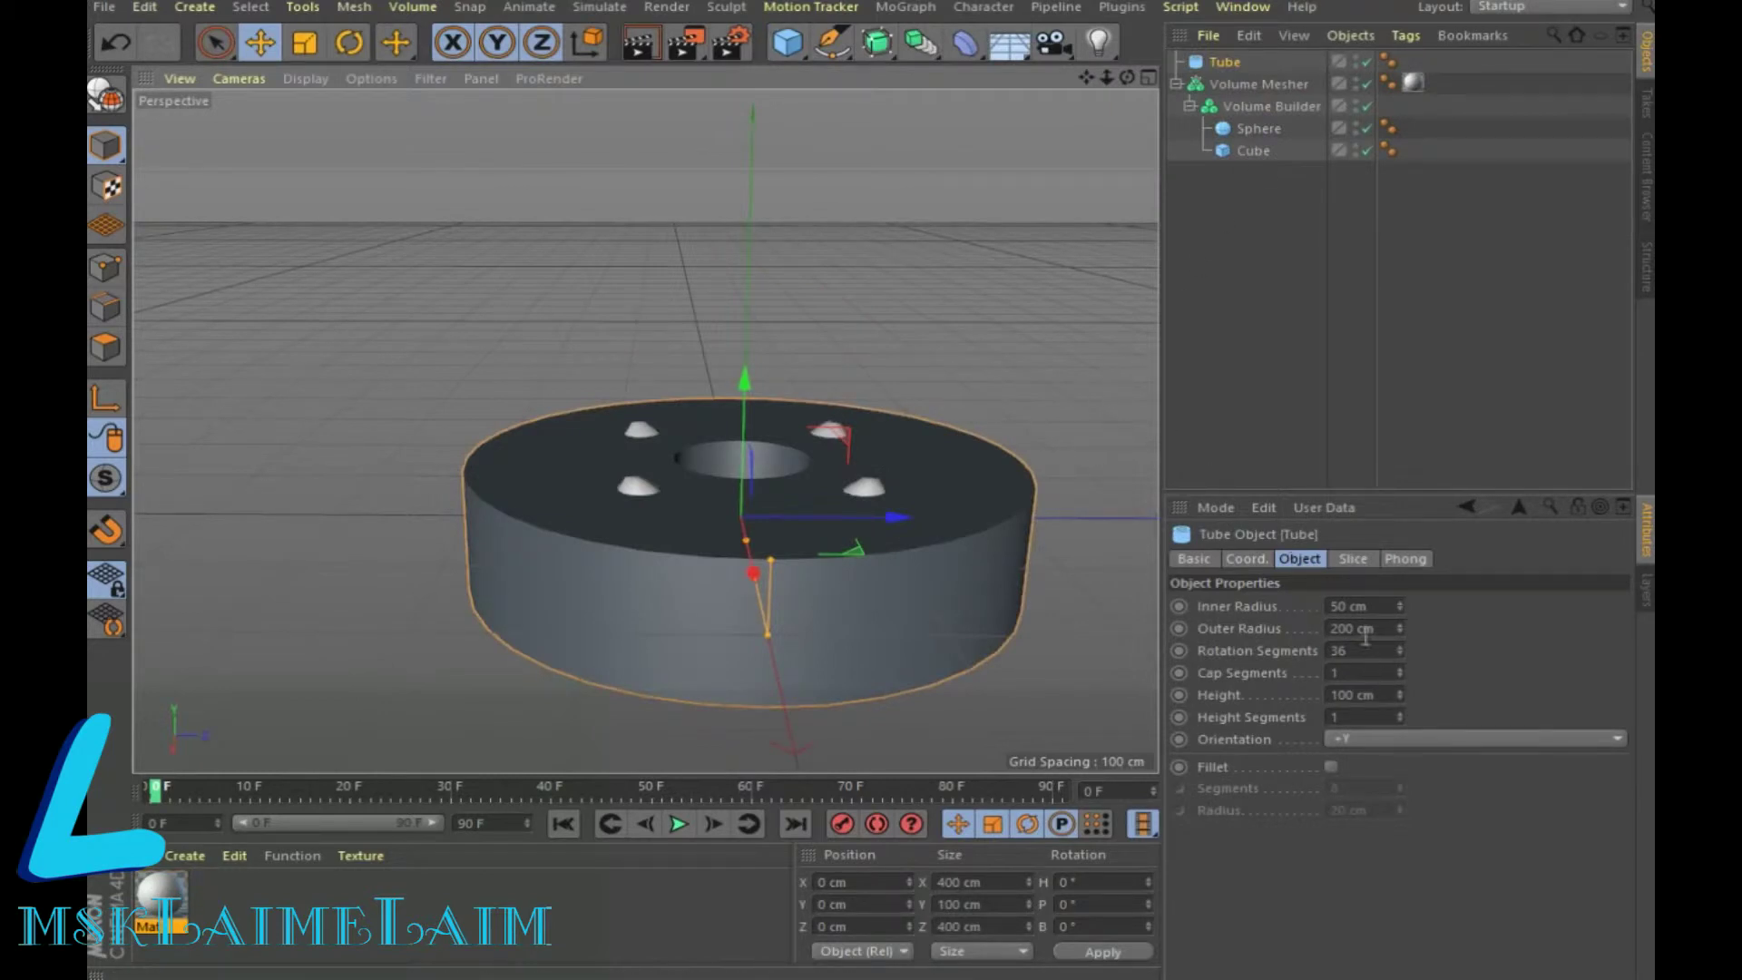
{"action": "mouse_move", "coordinate": [1398, 629]}
{"action": "left_mouse_down"}
{"action": "mouse_move", "coordinate": [1398, 662]}
{"action": "mouse_move", "coordinate": [1396, 616]}
{"action": "left_mouse_up"}
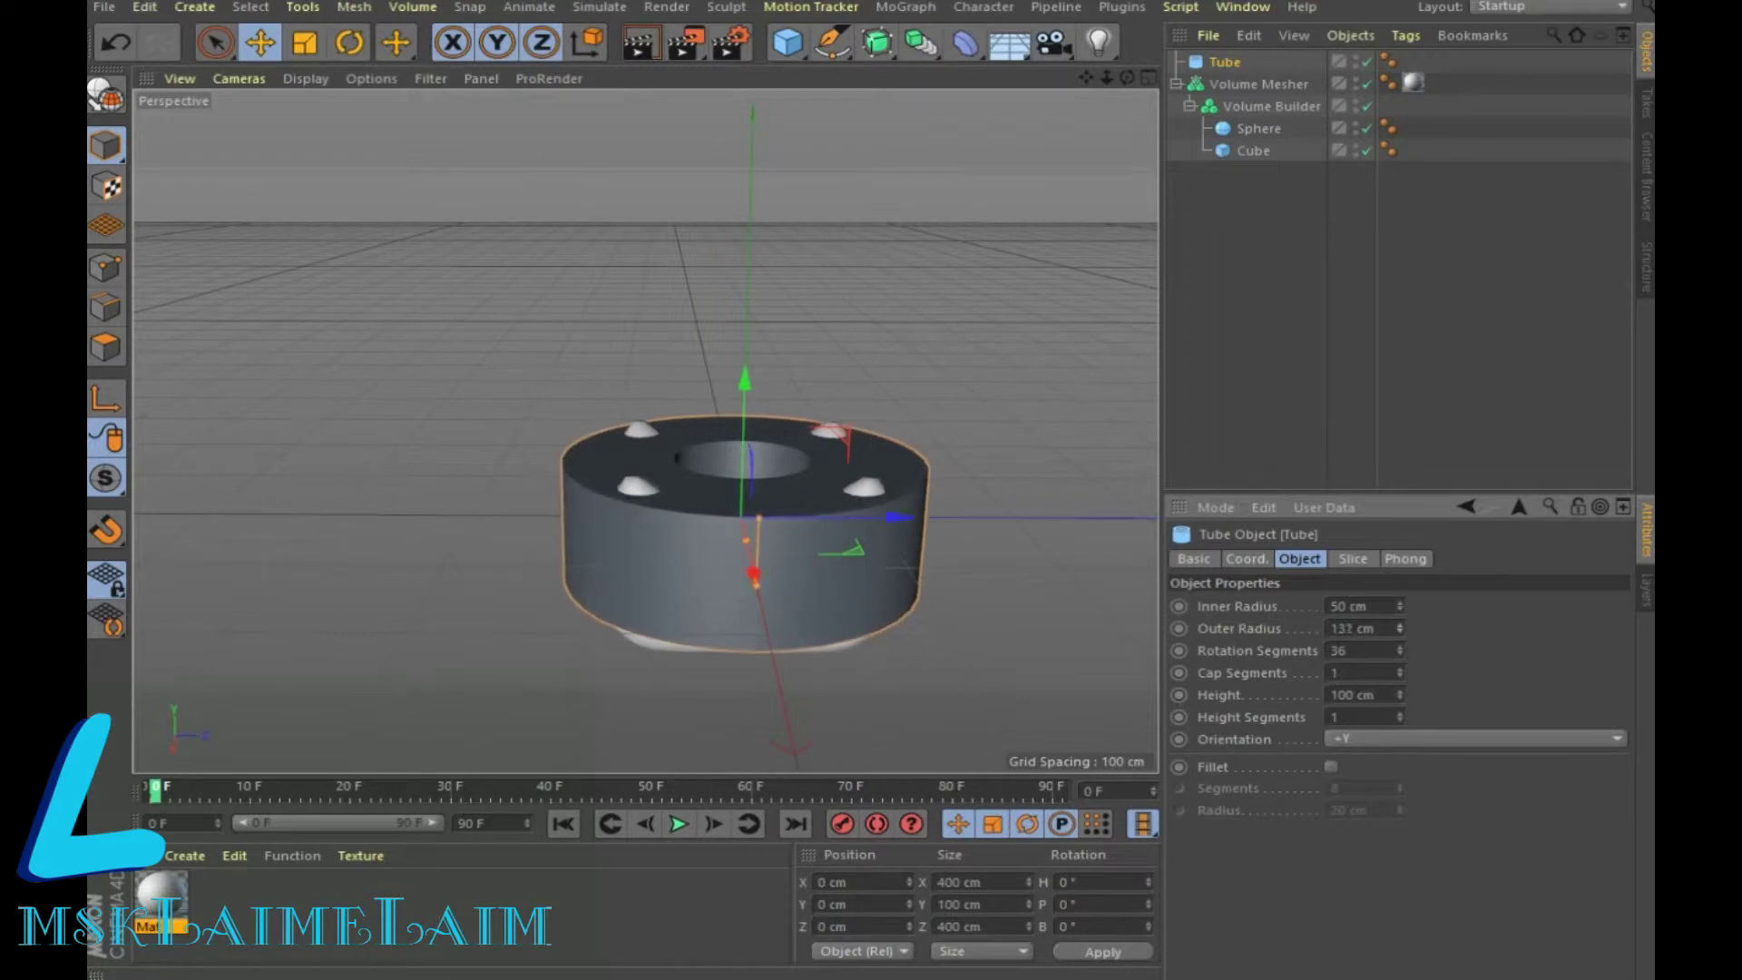
{"action": "mouse_move", "coordinate": [1219, 62]}
{"action": "left_mouse_down"}
{"action": "mouse_move", "coordinate": [1258, 173]}
{"action": "mouse_move", "coordinate": [1256, 156]}
{"action": "left_mouse_up"}
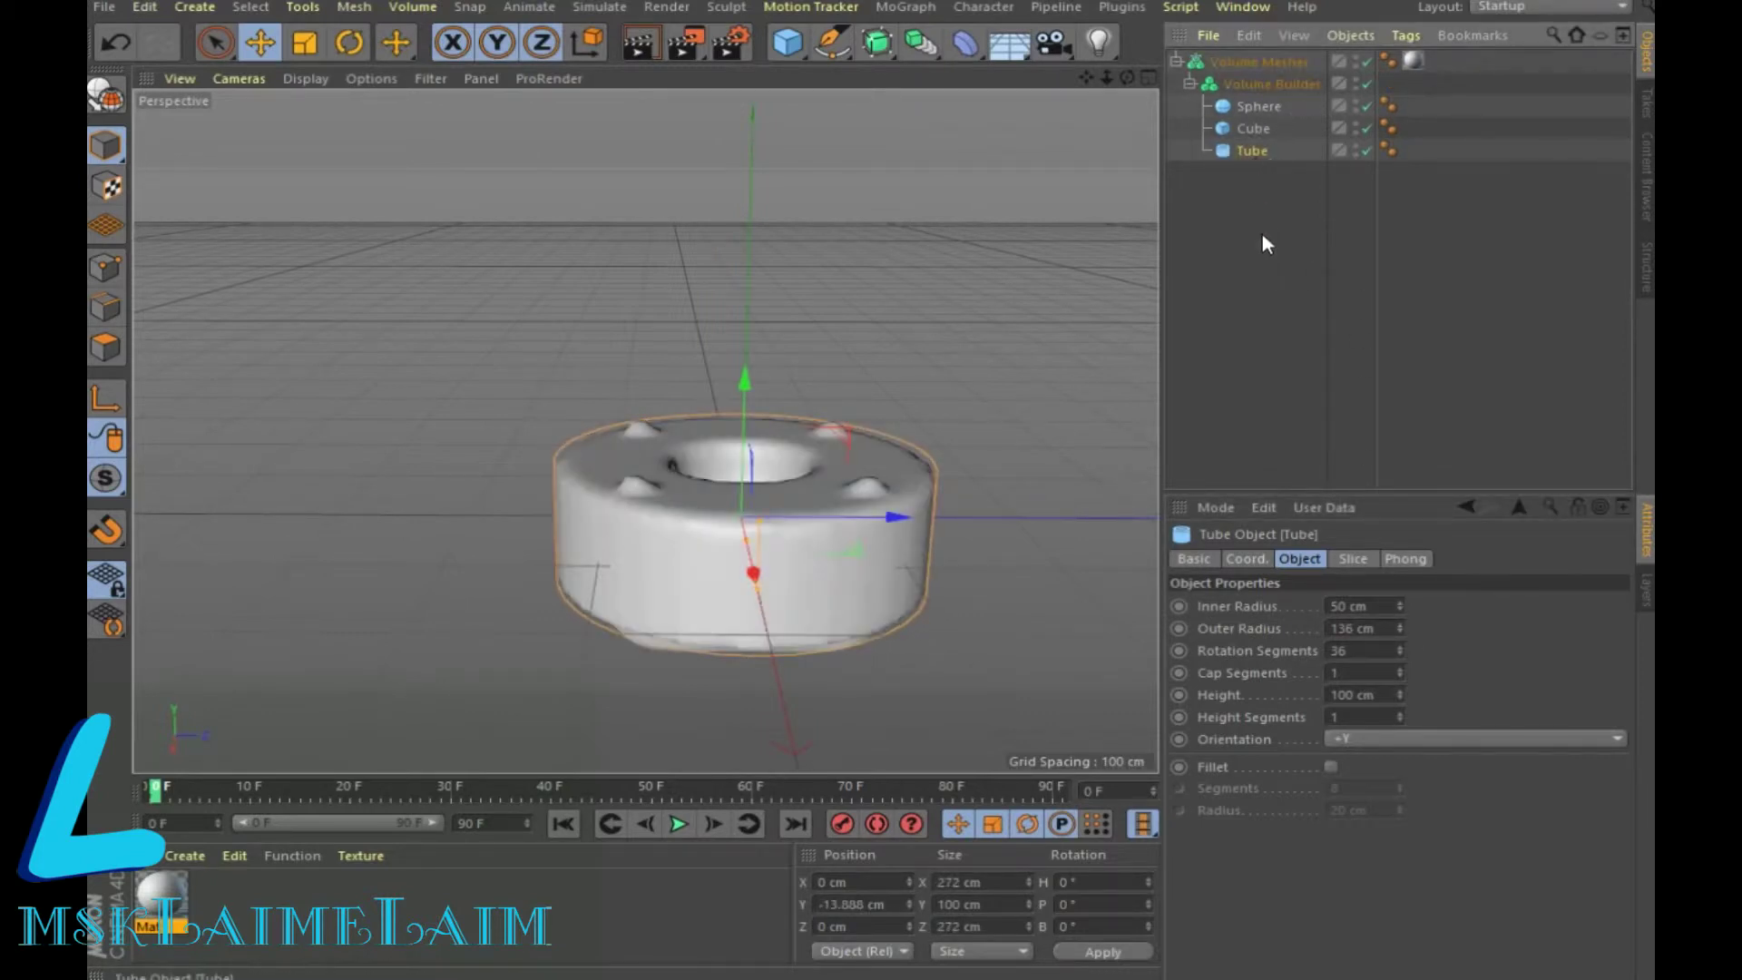
Lower the Tube to Y -60.729 cm as a rounded base, then start a new empty scene
{"action": "left_click_drag", "start_coordinate": [744, 381], "coordinate": [759, 438]}
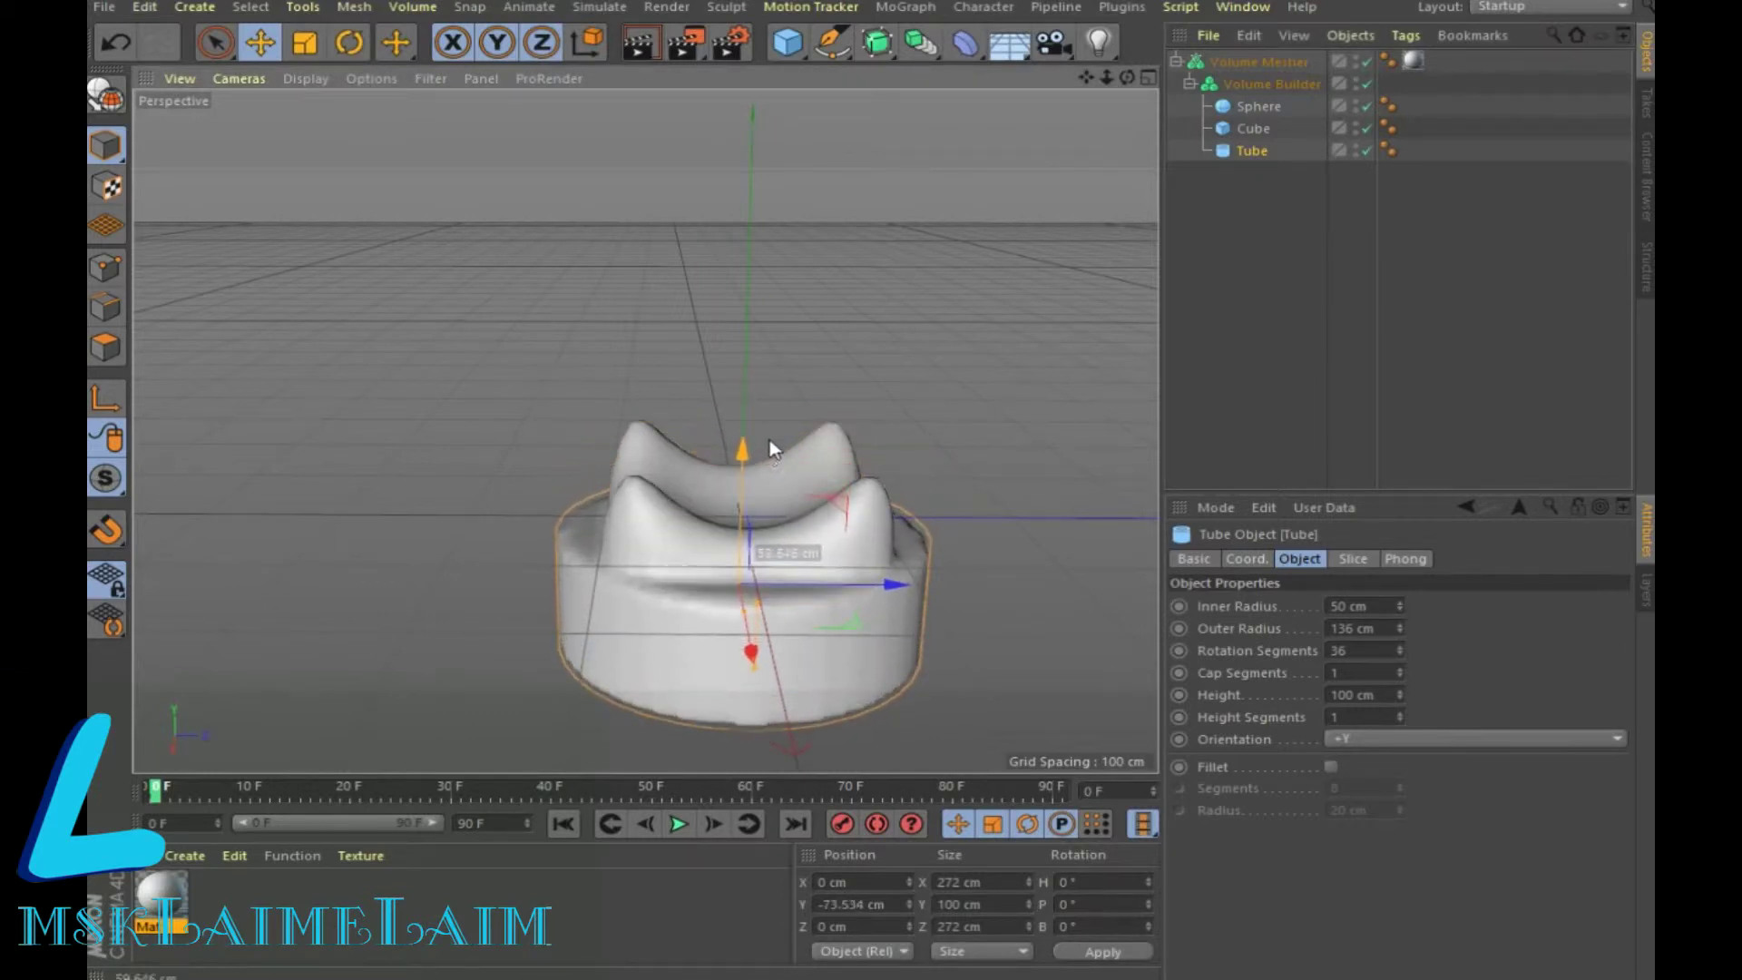
{"action": "left_click_drag", "start_coordinate": [759, 438], "coordinate": [771, 433]}
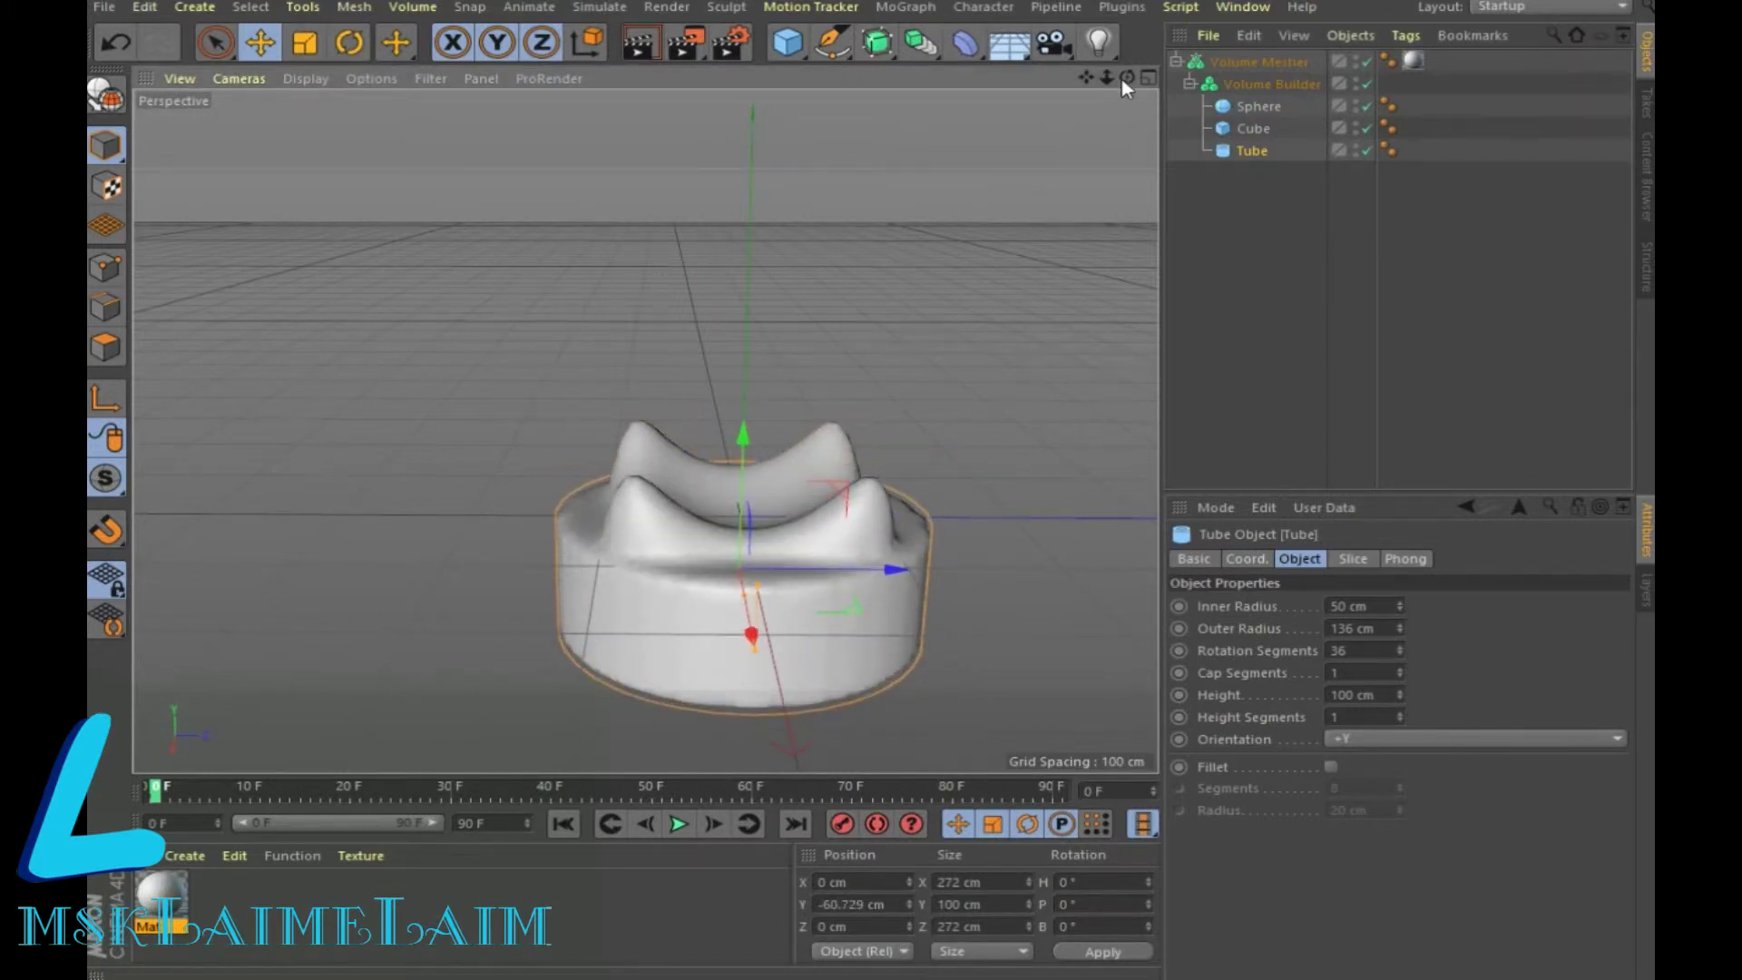
{"action": "left_click_drag", "start_coordinate": [1127, 77], "coordinate": [1003, 237]}
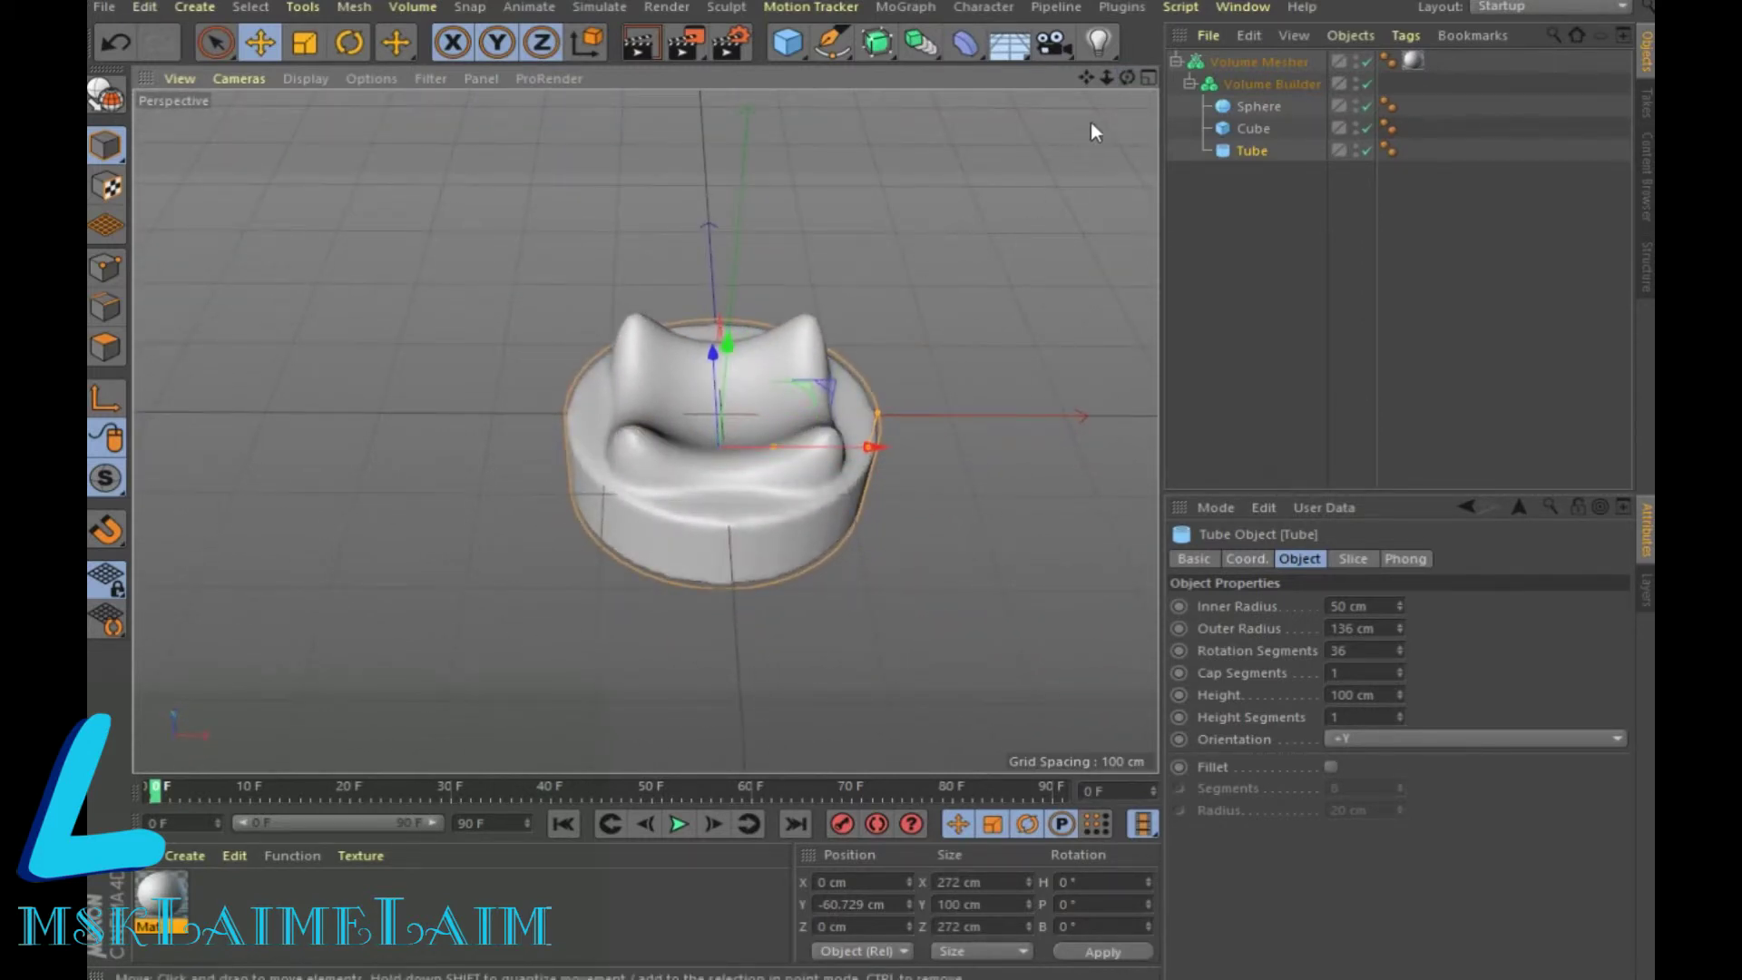
{"action": "mouse_move", "coordinate": [1127, 77]}
{"action": "left_mouse_down"}
{"action": "mouse_move", "coordinate": [1043, 118]}
{"action": "mouse_move", "coordinate": [1113, 302]}
{"action": "left_mouse_up"}
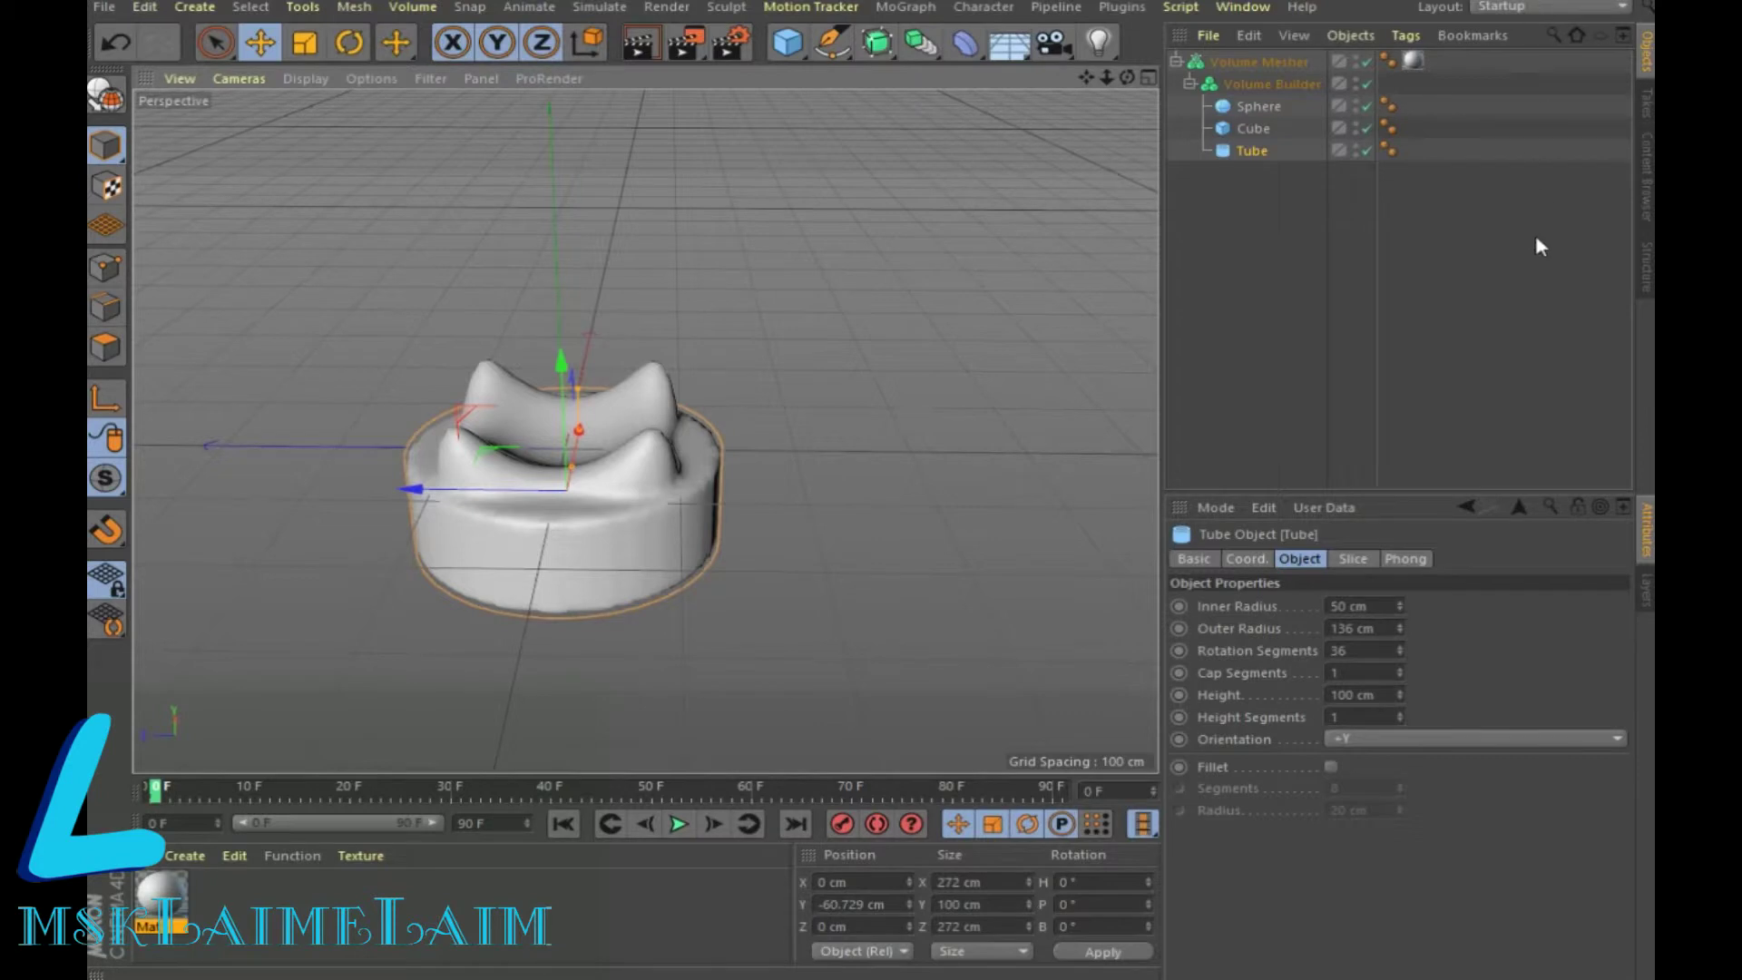
{"action": "key", "text": "ctrl+n"}
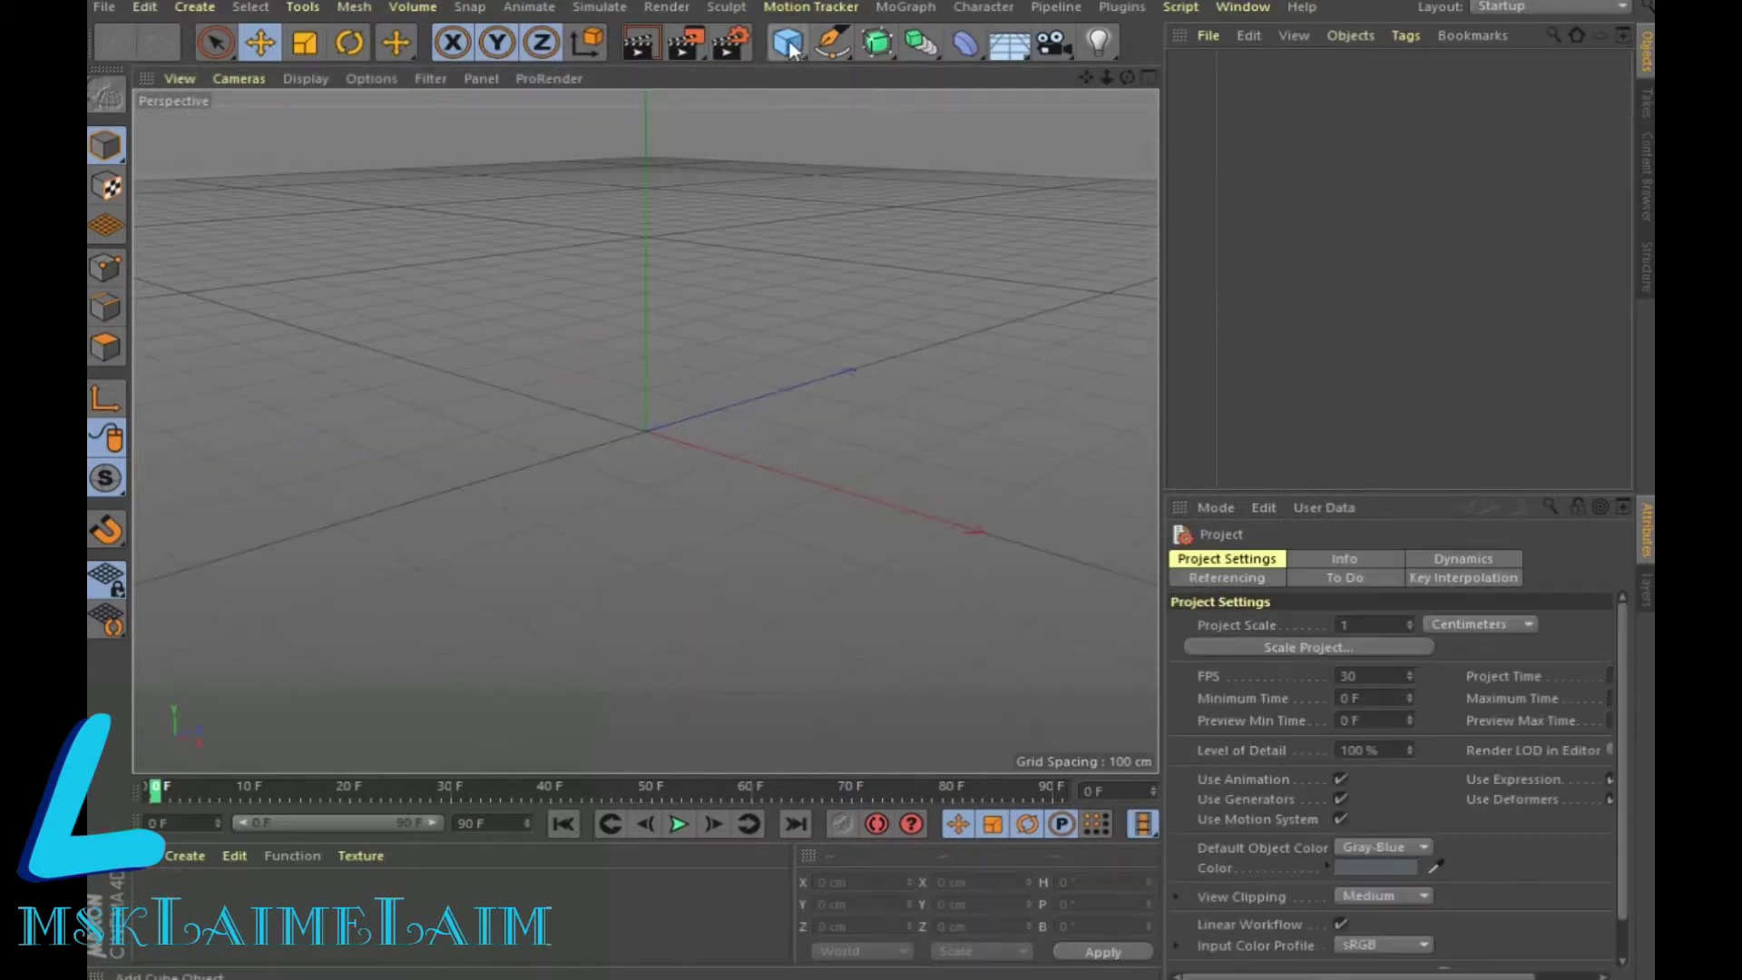
Add a Cube and a Torus, shrinking the torus ring radius to about 156 cm
{"action": "left_click", "coordinate": [788, 42]}
{"action": "left_click", "coordinate": [787, 42]}
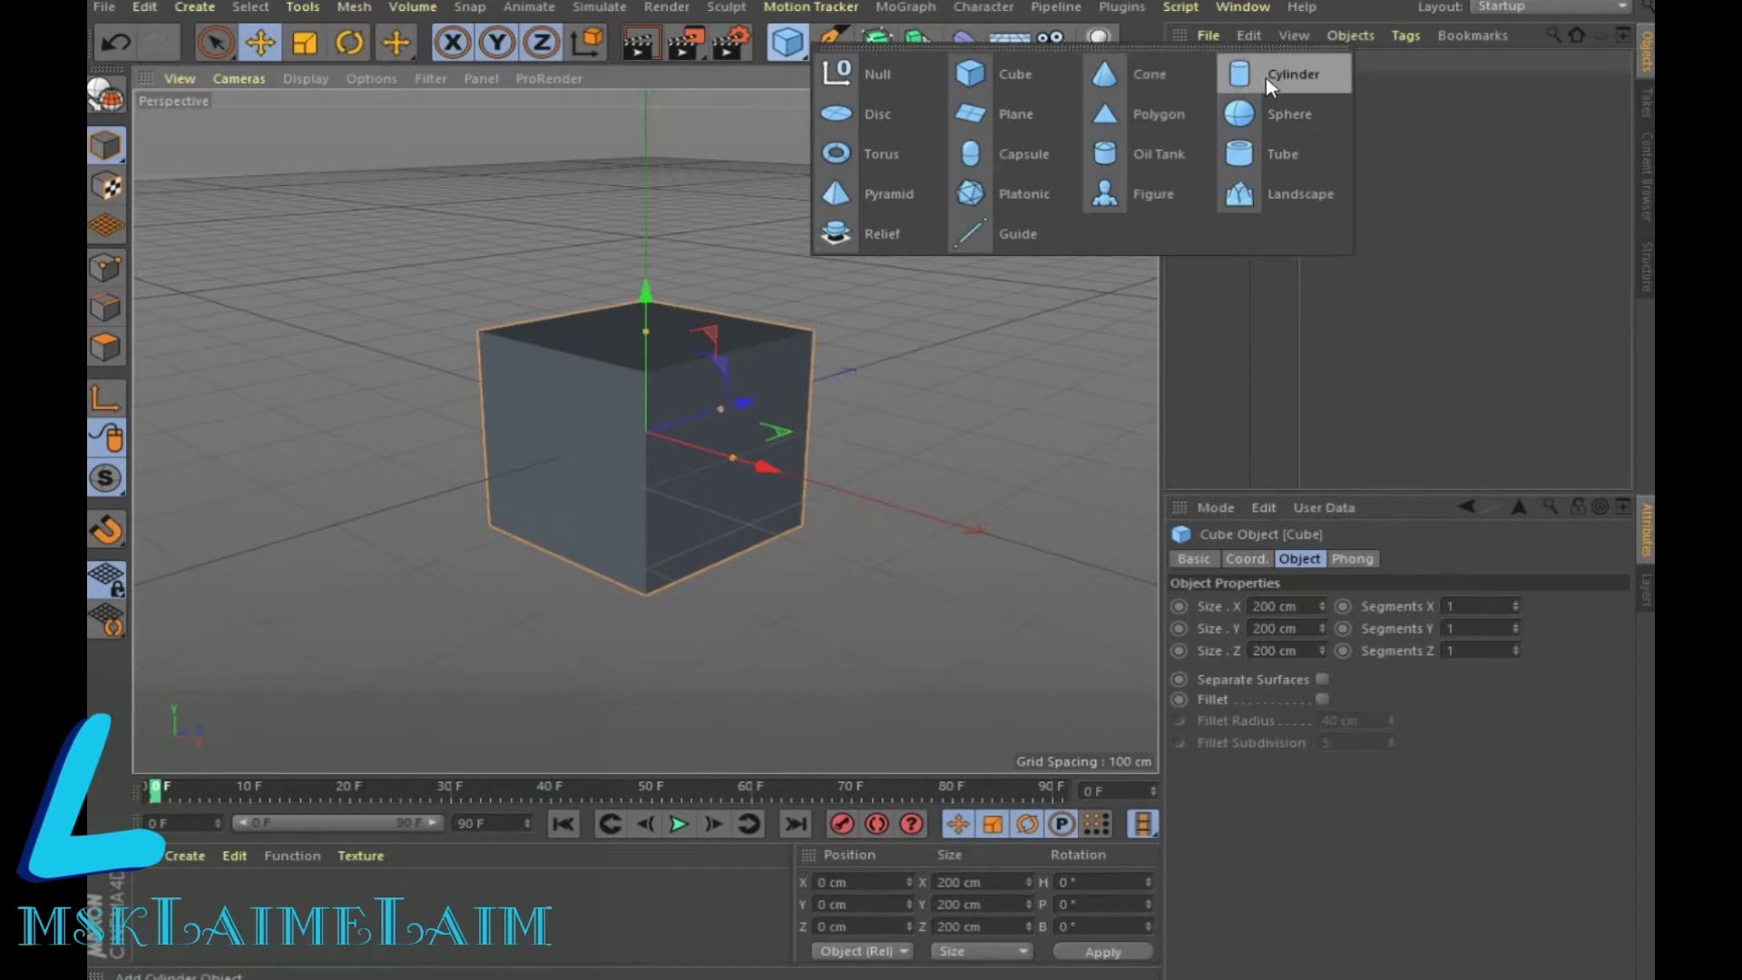
{"action": "left_click", "coordinate": [881, 155]}
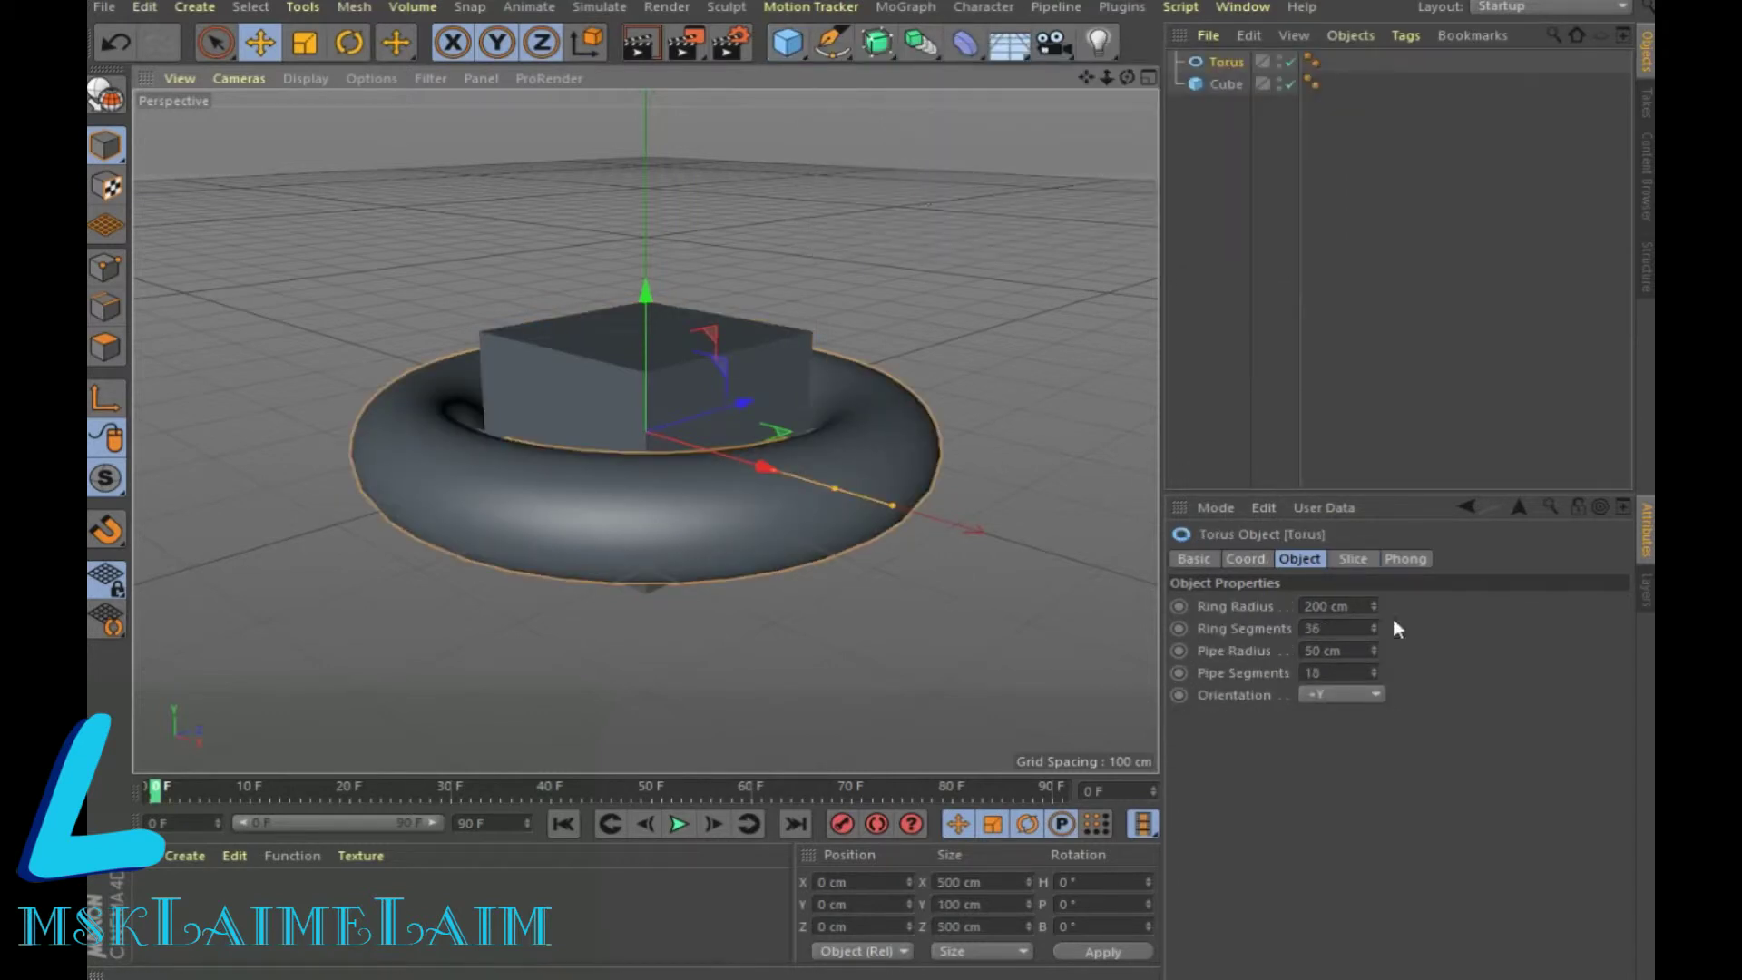
{"action": "left_click", "coordinate": [1375, 610]}
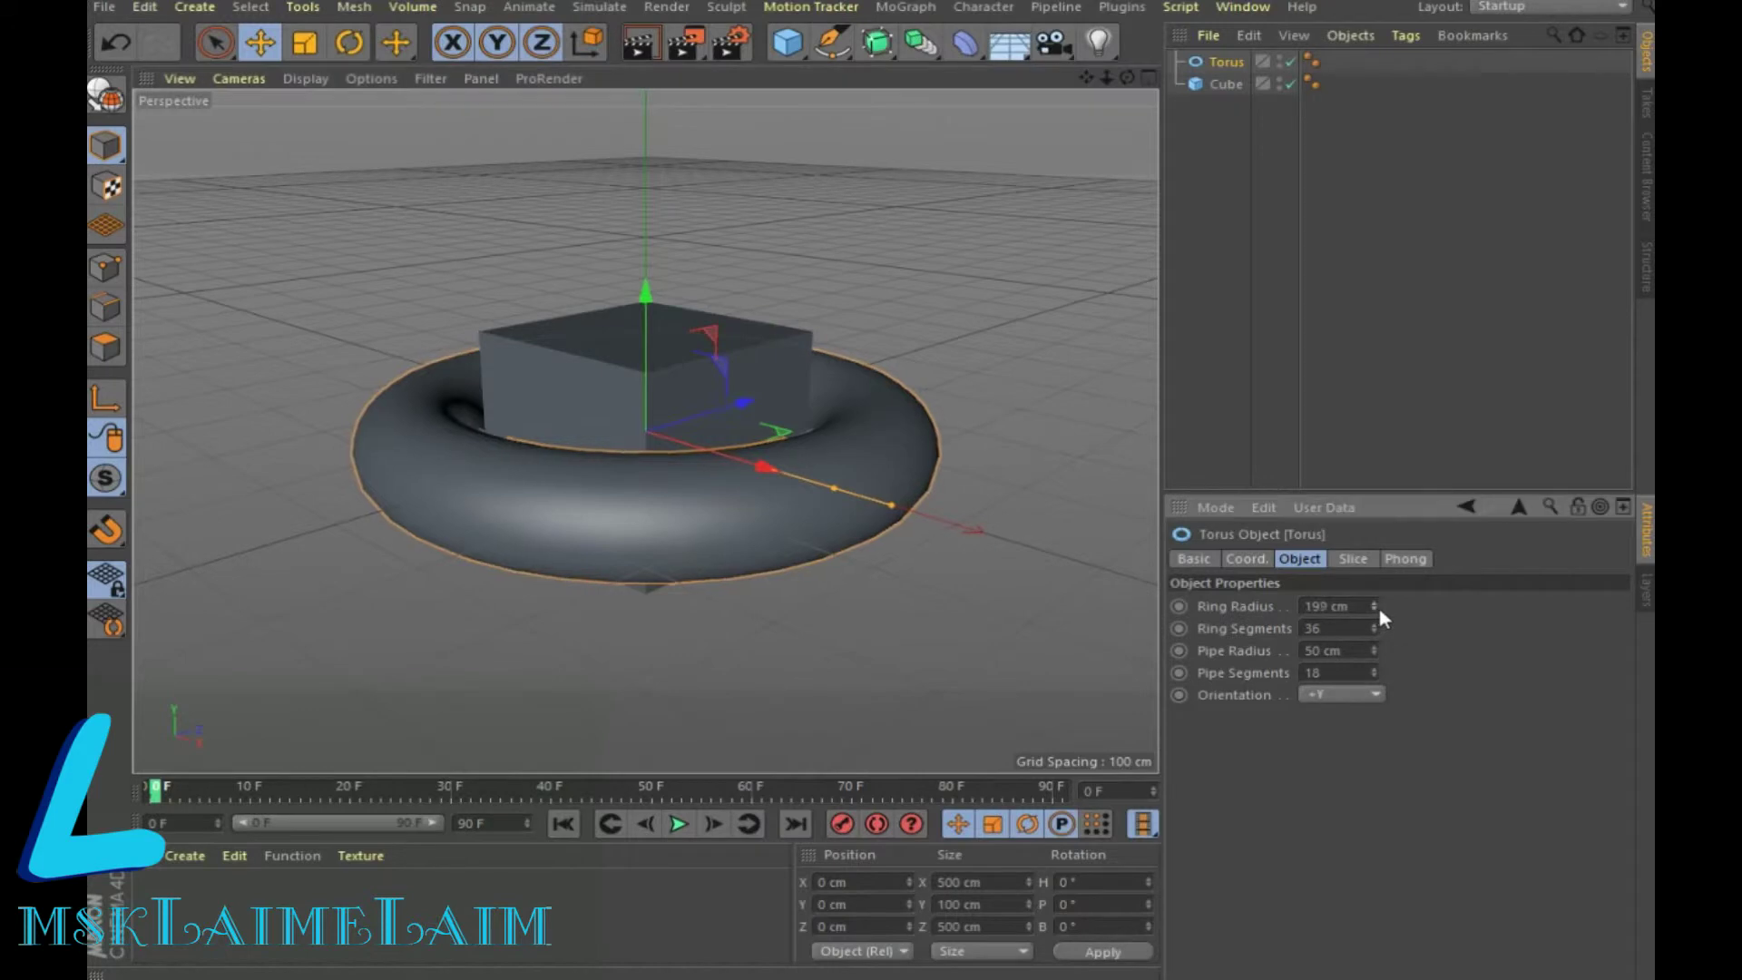
{"action": "left_click_drag", "start_coordinate": [1379, 608], "coordinate": [1374, 685]}
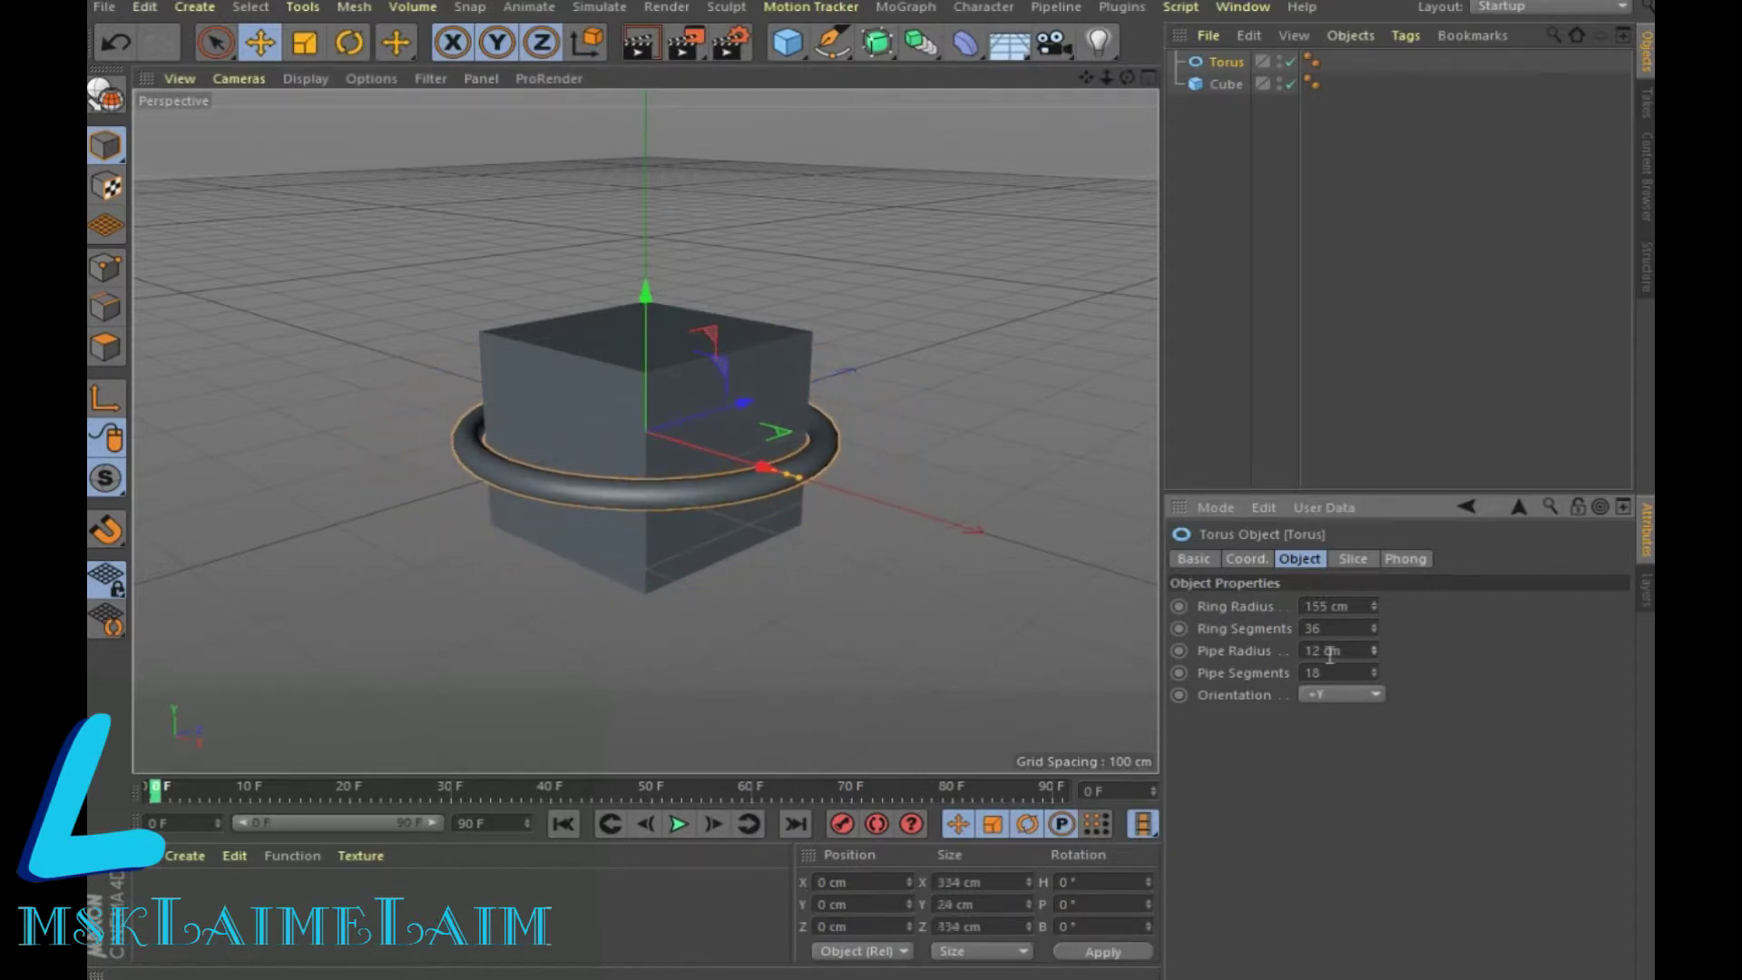
Raise the Torus onto the cube's top and set its ring radius to 80 cm
{"action": "left_click_drag", "start_coordinate": [648, 344], "coordinate": [689, 227]}
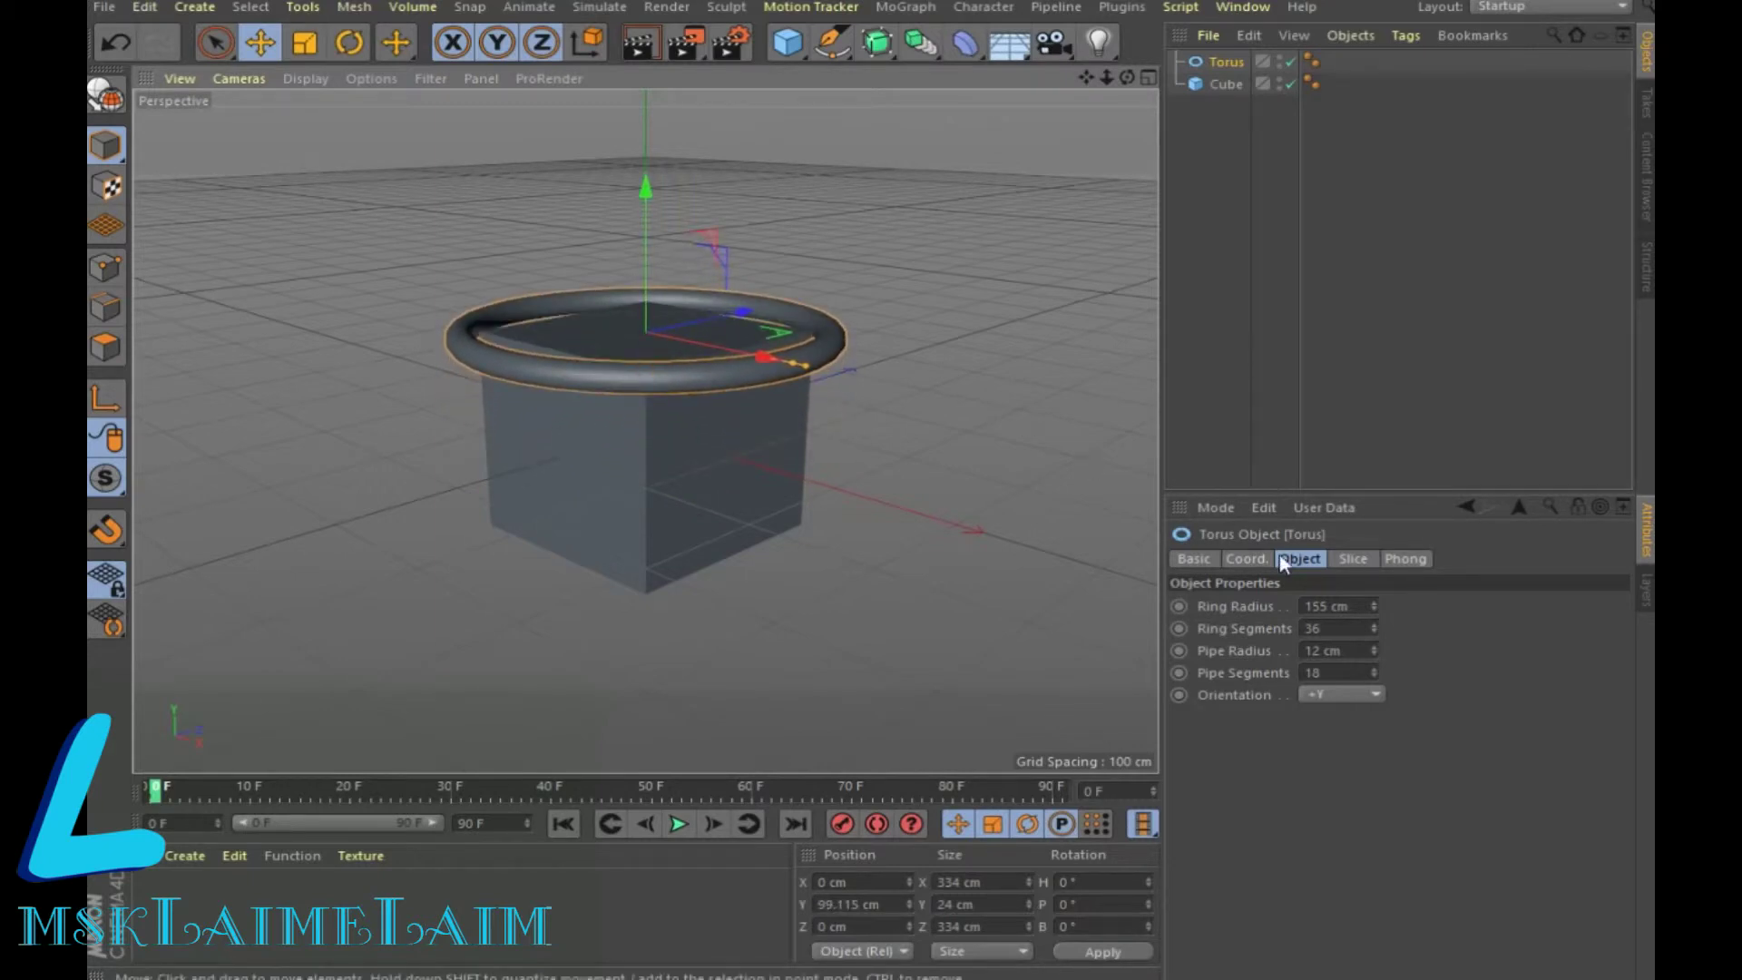
{"action": "left_click_drag", "start_coordinate": [1374, 606], "coordinate": [1374, 671]}
{"action": "left_click_drag", "start_coordinate": [1374, 606], "coordinate": [1370, 607]}
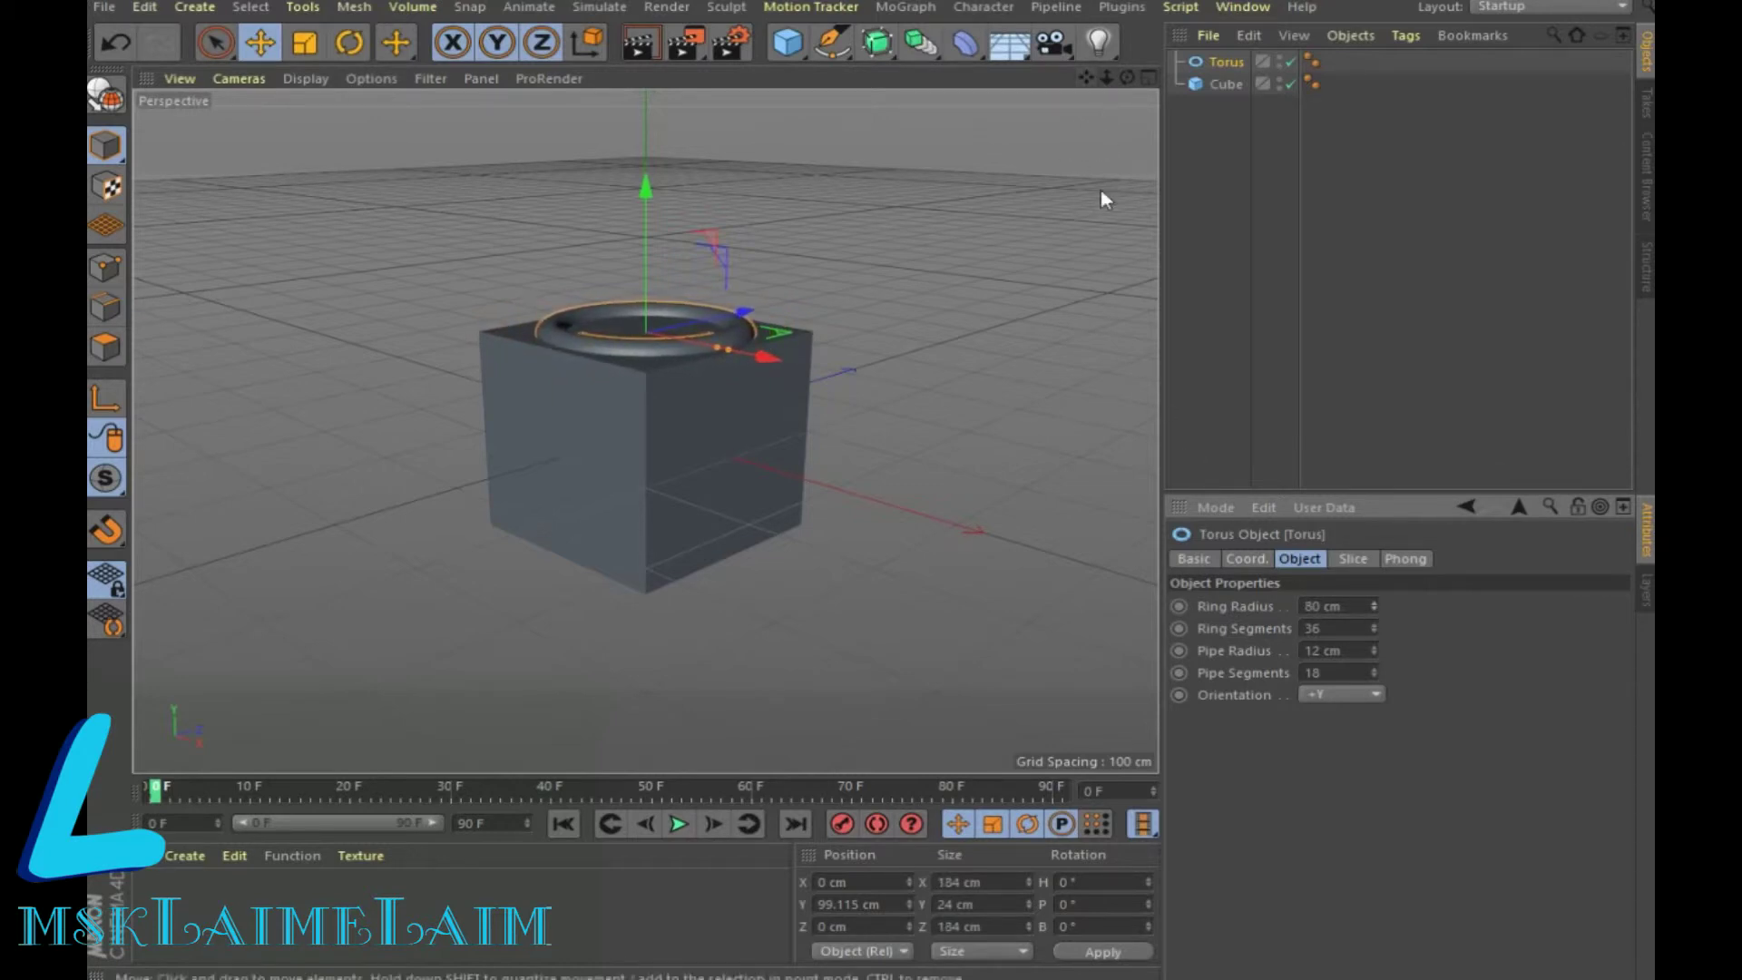
{"action": "left_click_drag", "start_coordinate": [1127, 77], "coordinate": [1125, 123]}
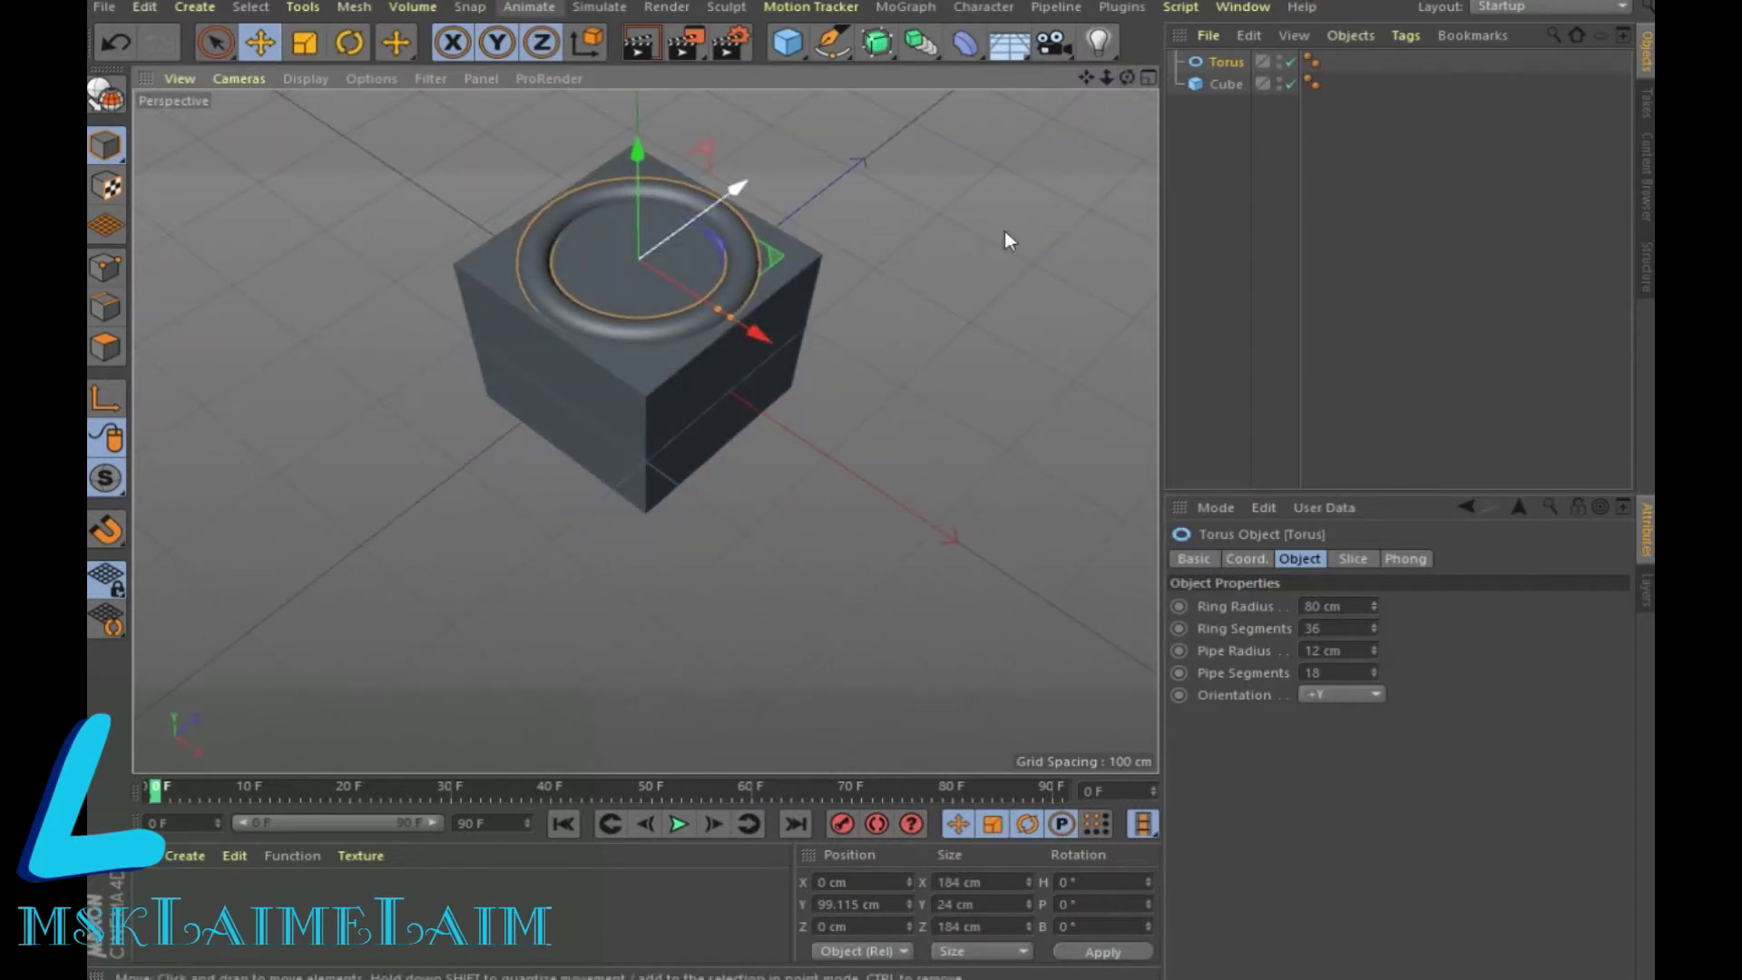
{"action": "left_click_drag", "start_coordinate": [1085, 77], "coordinate": [1085, 223]}
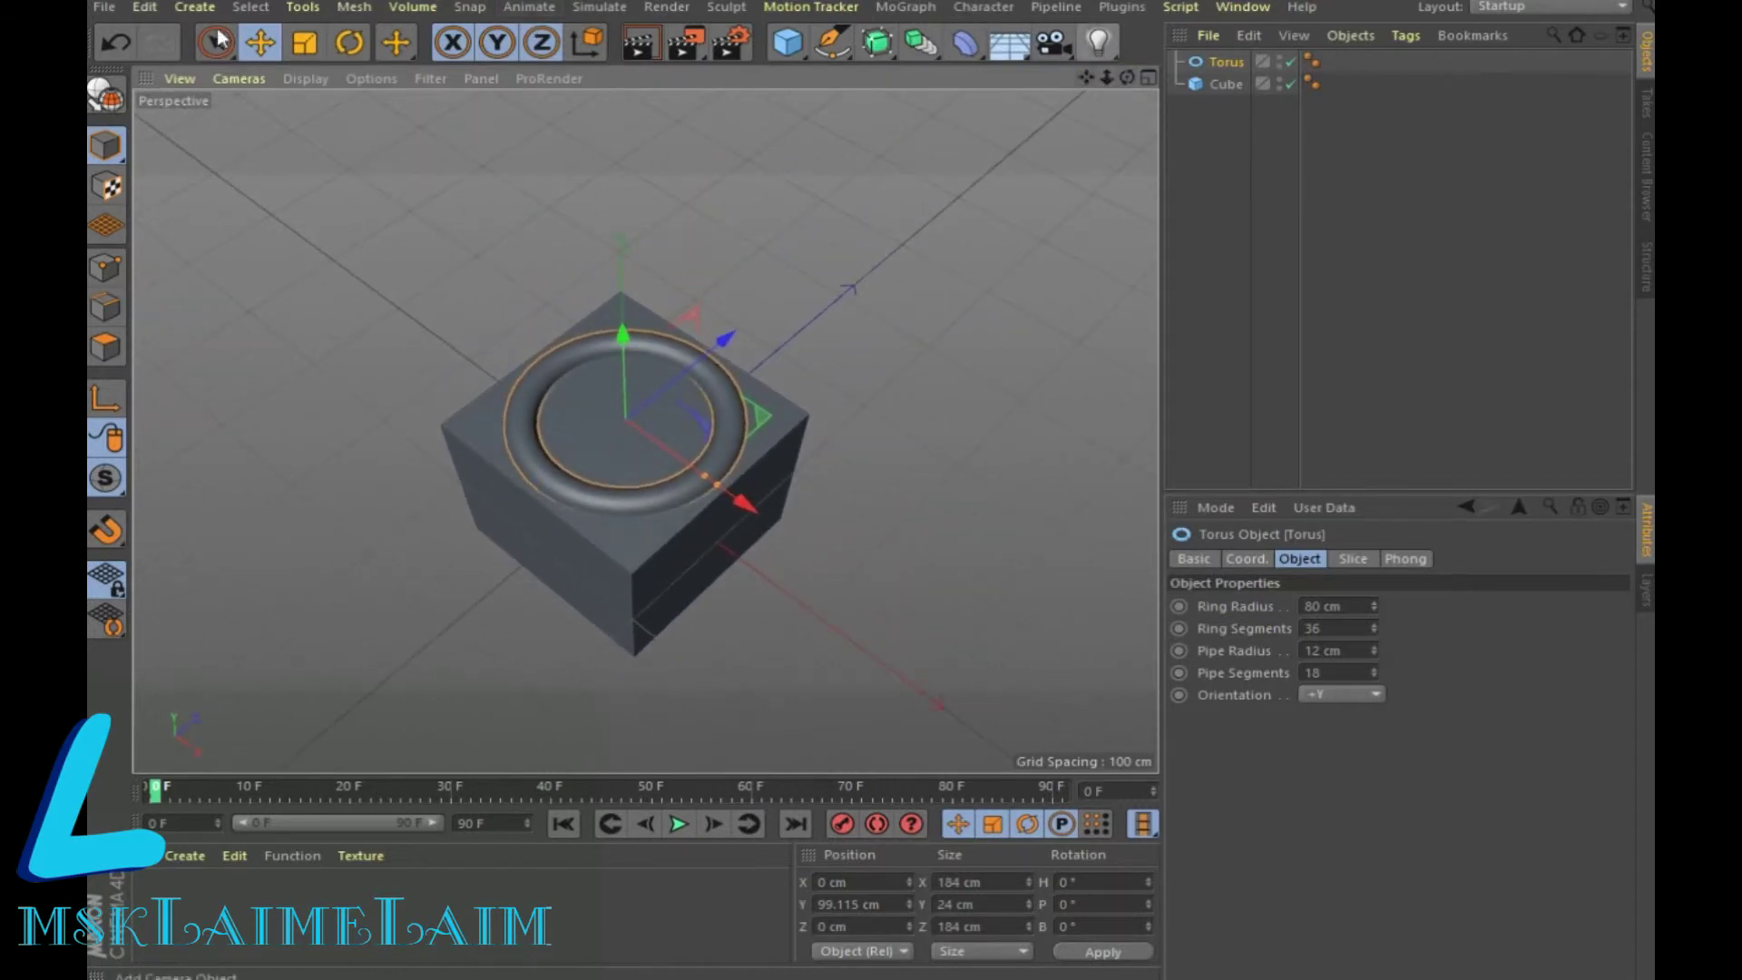
Create a Volume Builder and place the Torus and Cube inside it
{"action": "left_click", "coordinate": [394, 7]}
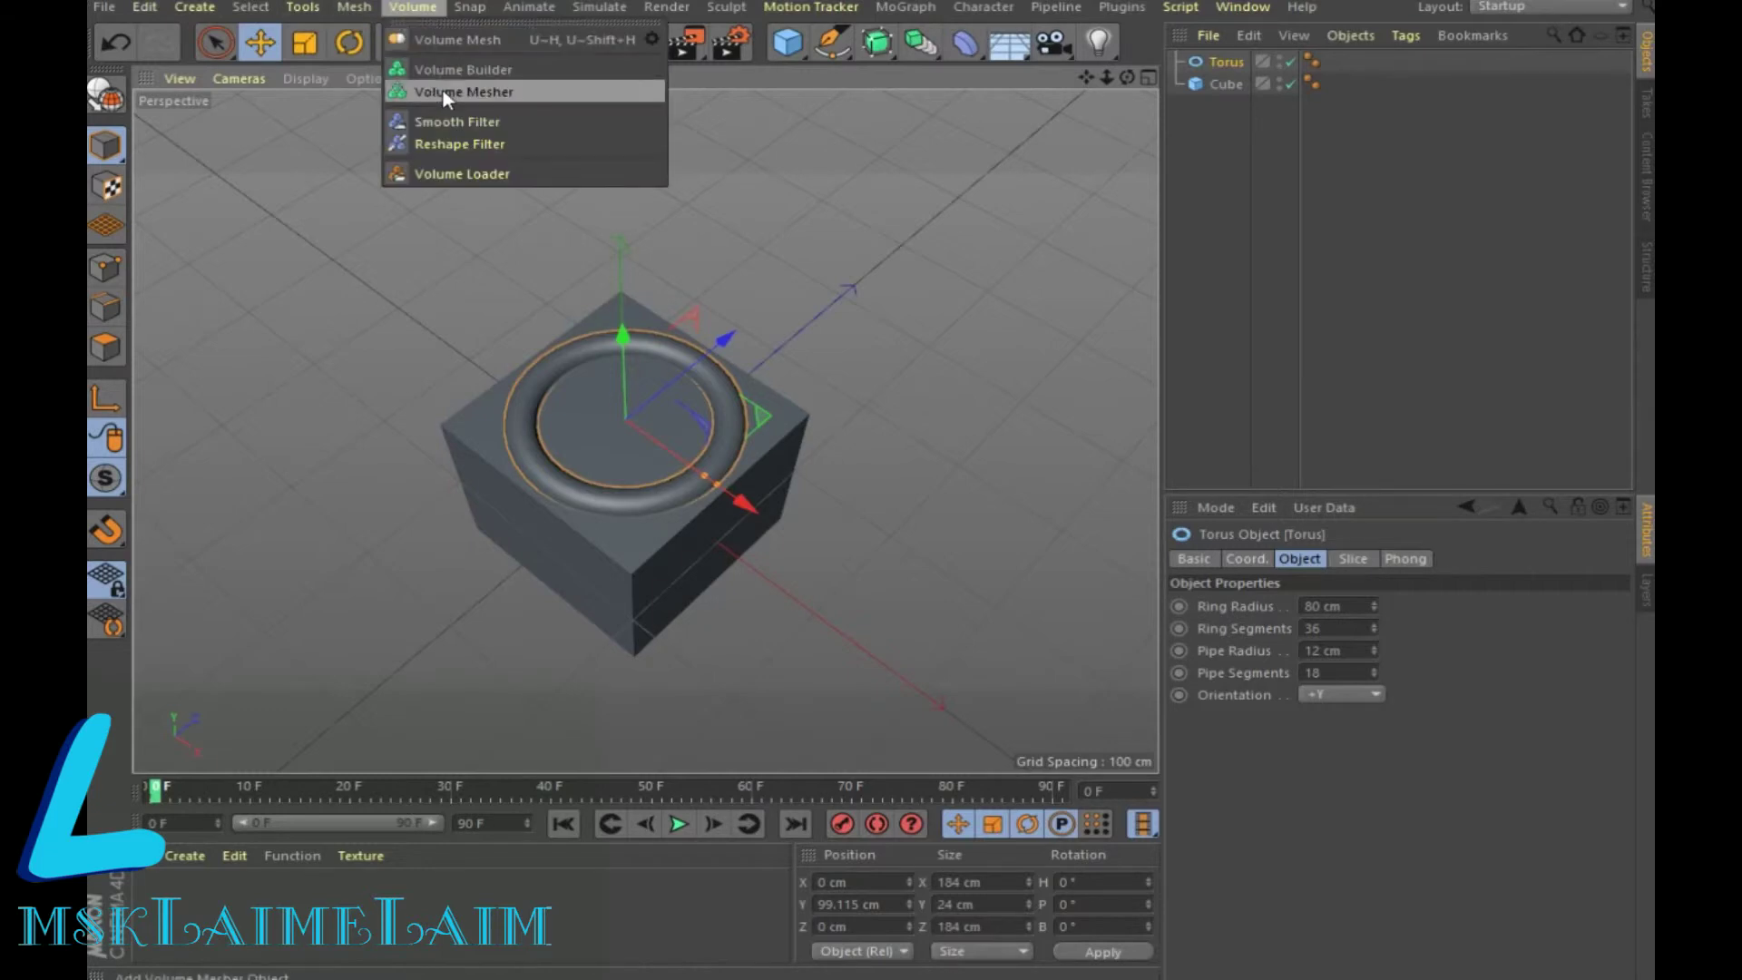
{"action": "left_click", "coordinate": [467, 73]}
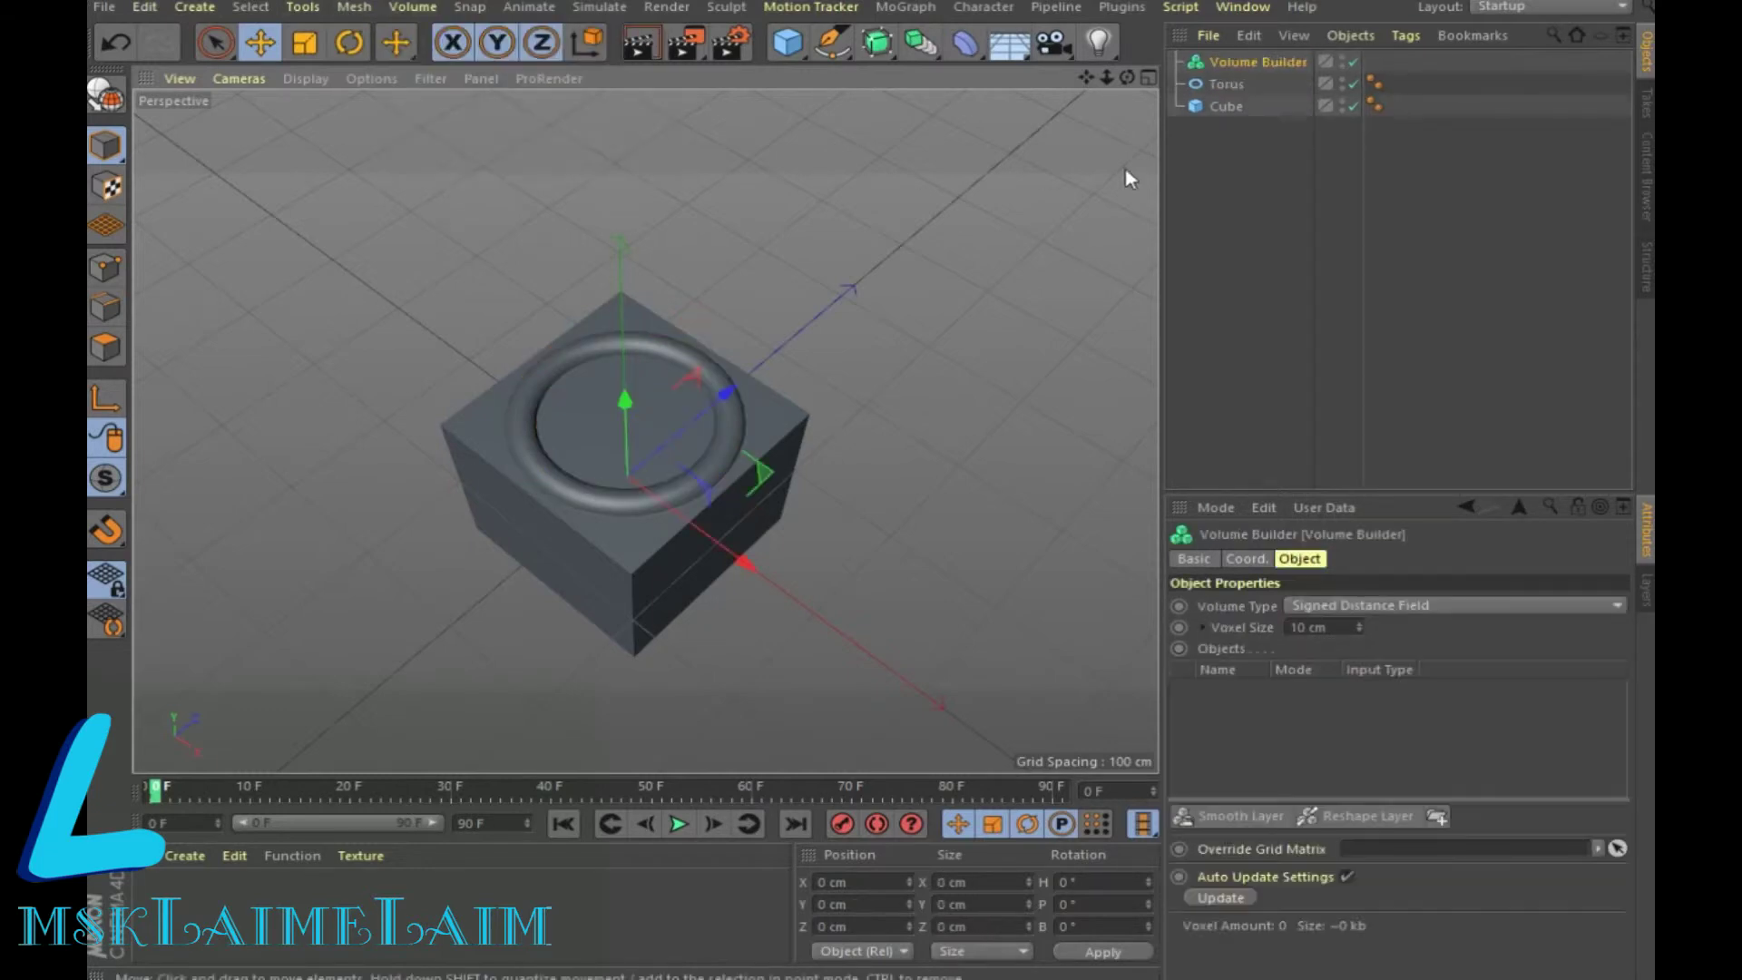
{"action": "left_click", "coordinate": [1219, 87]}
{"action": "left_click", "coordinate": [1221, 105], "text": "ctrl"}
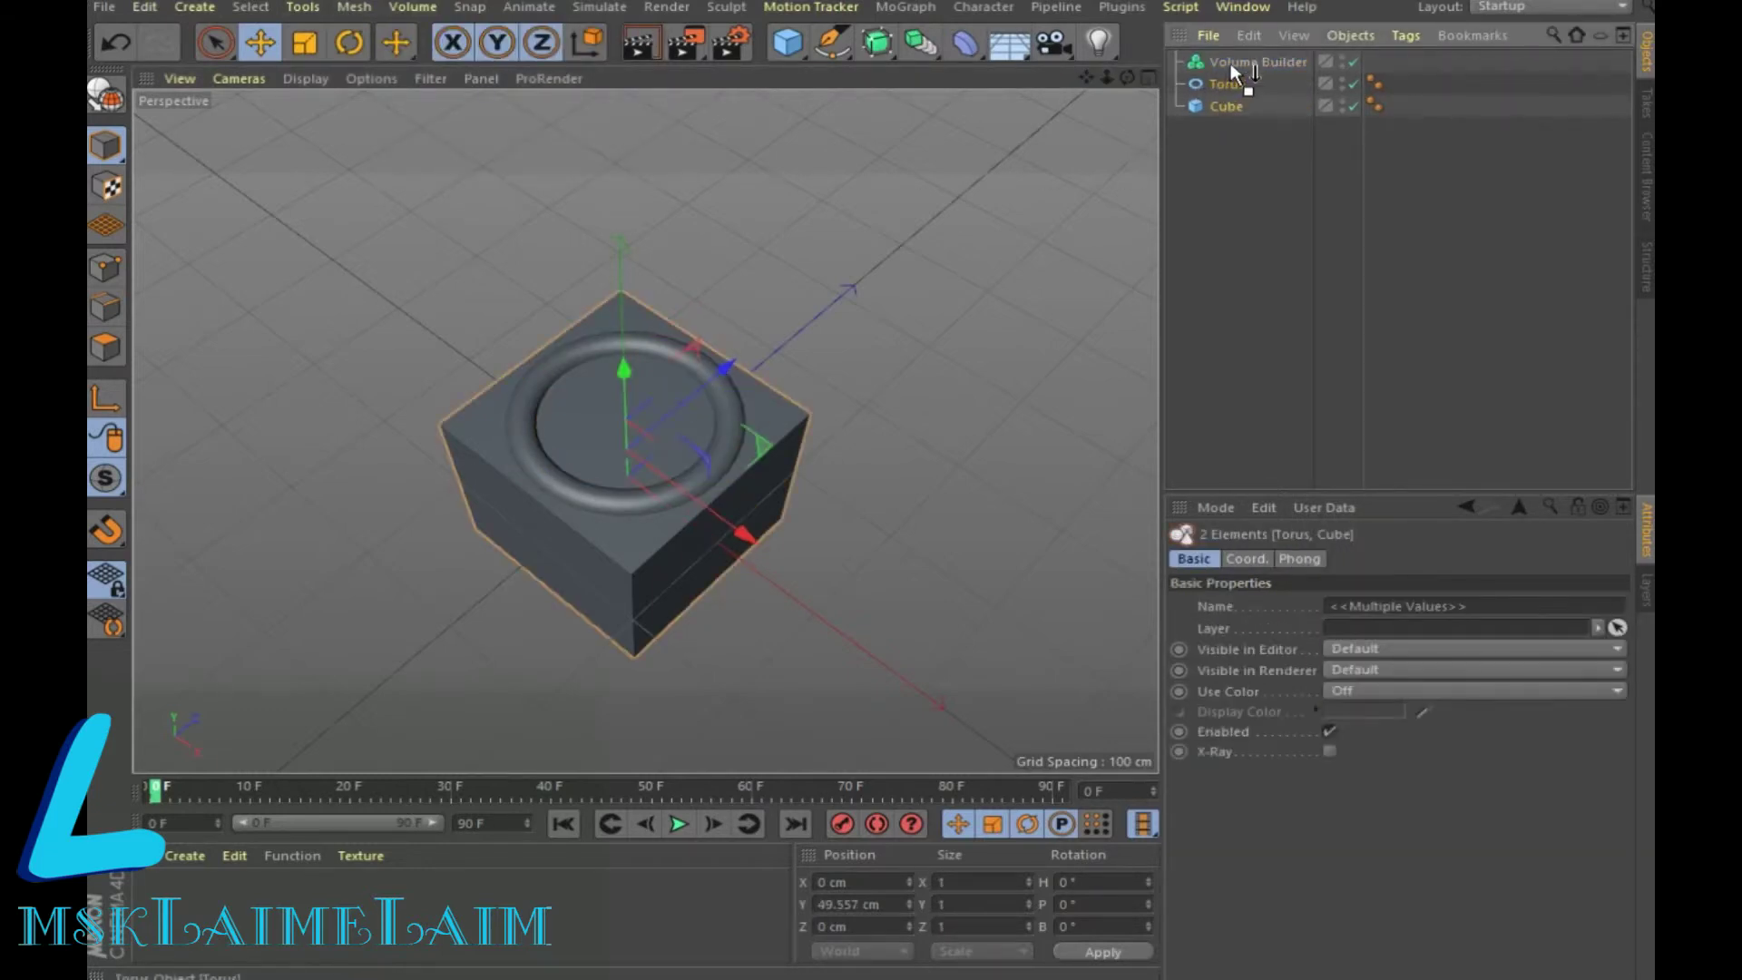
{"action": "left_click_drag", "start_coordinate": [1231, 63], "coordinate": [1238, 62]}
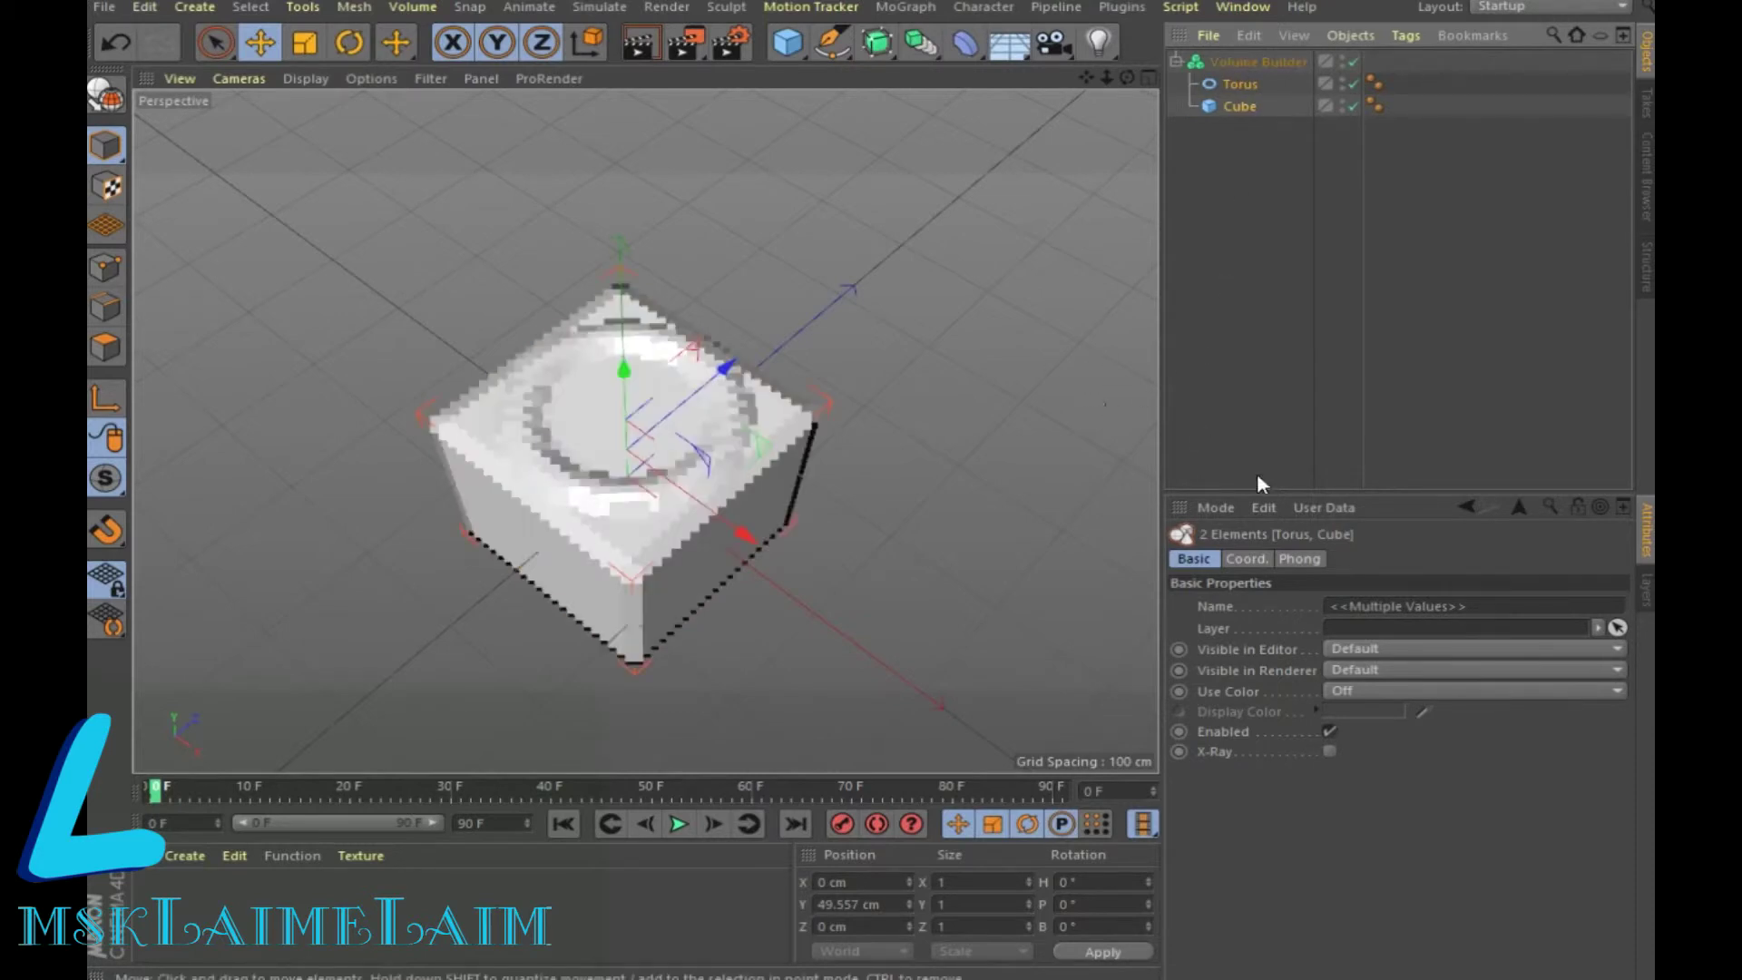
{"action": "left_click", "coordinate": [1258, 62]}
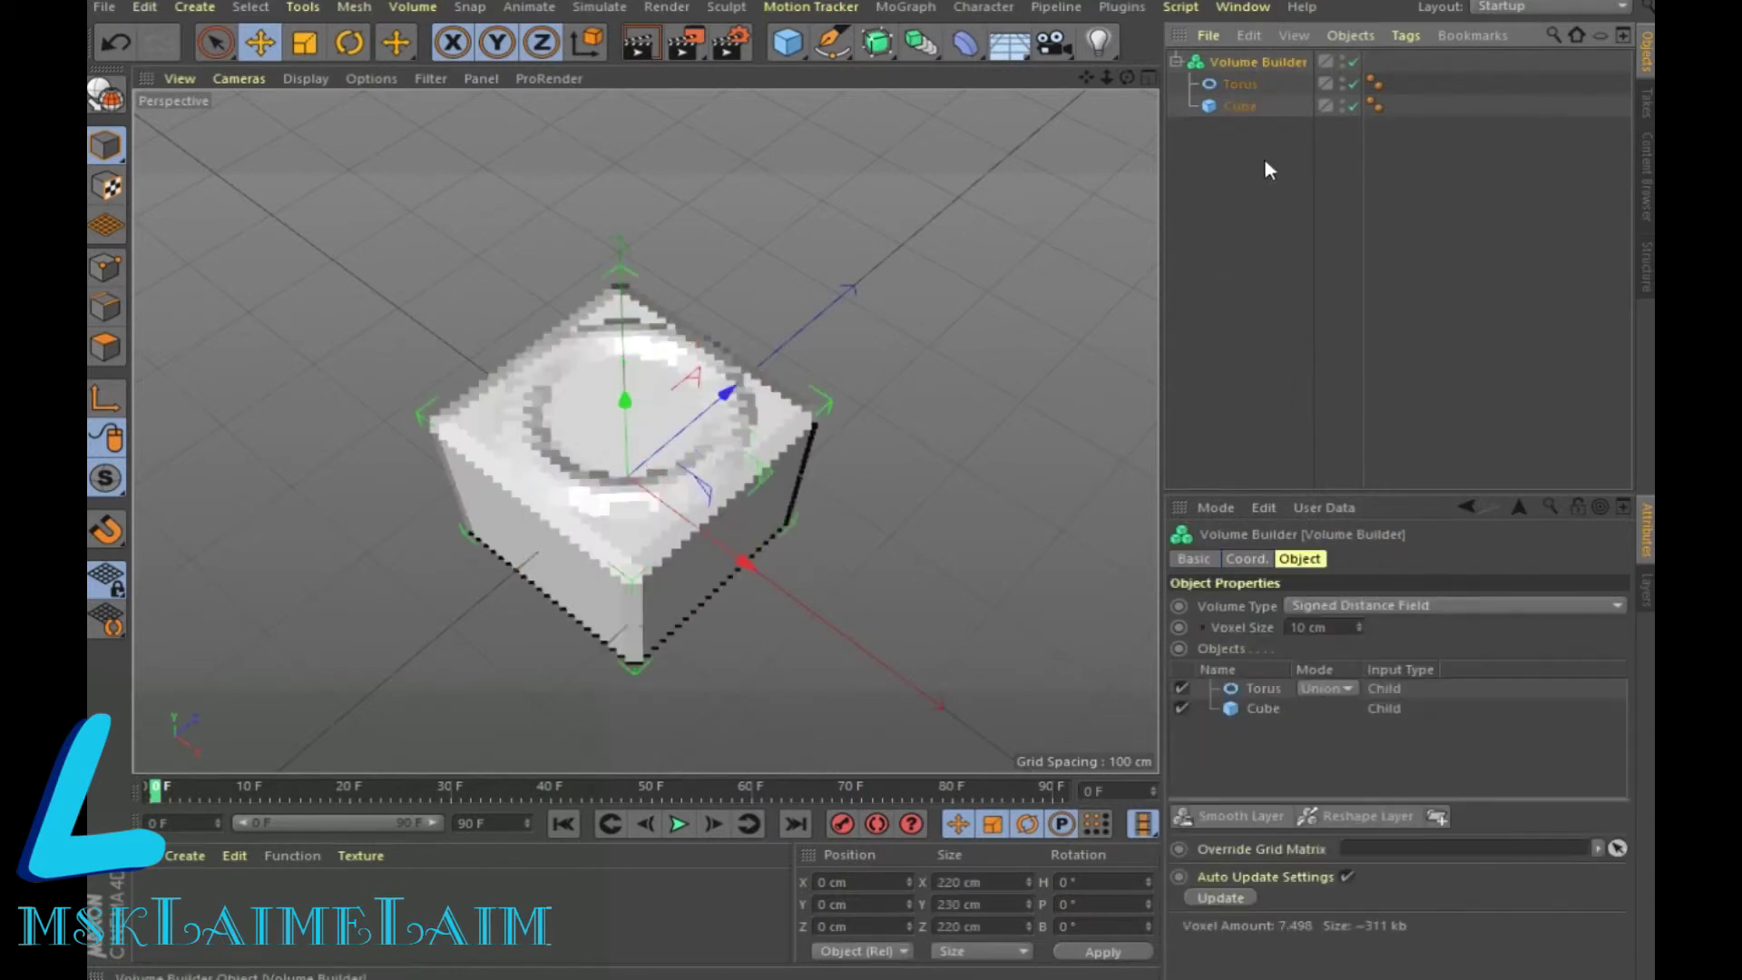
Set the Volume Builder's Voxel Size to 7.5 cm and the Torus mode to Subtract
{"action": "left_click", "coordinate": [1325, 628]}
{"action": "type", "text": "7.5"}
{"action": "key", "text": "Return"}
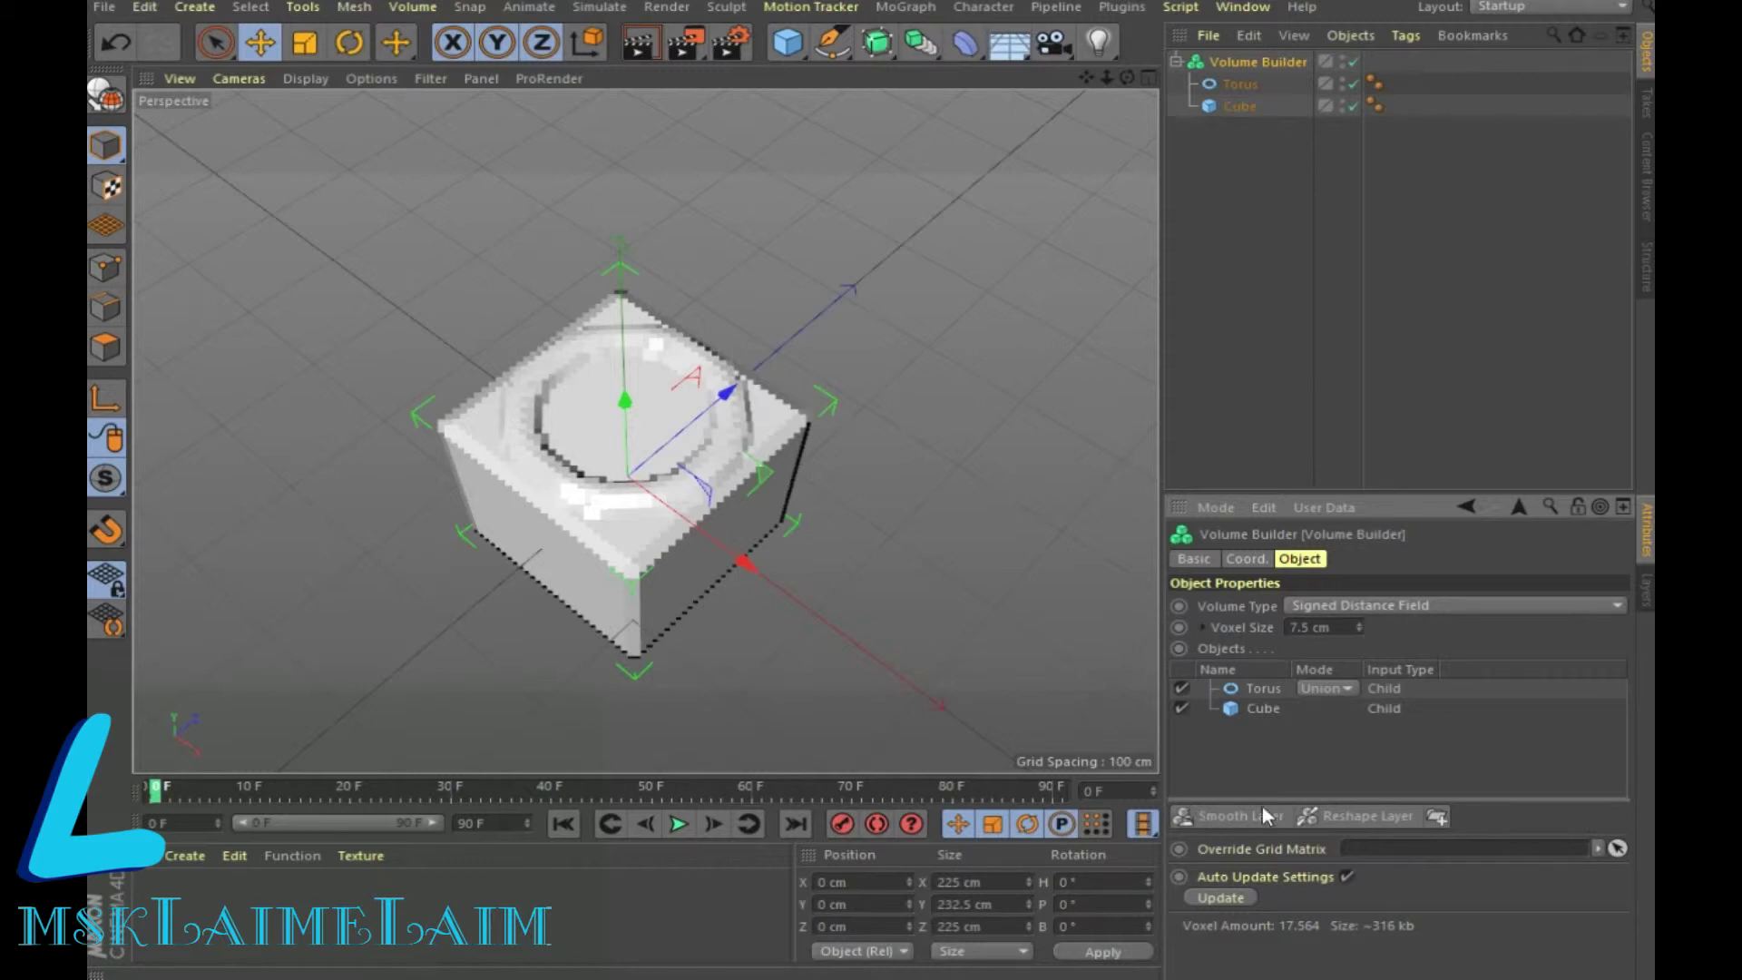
{"action": "left_click", "coordinate": [1351, 690]}
{"action": "left_click", "coordinate": [1334, 736]}
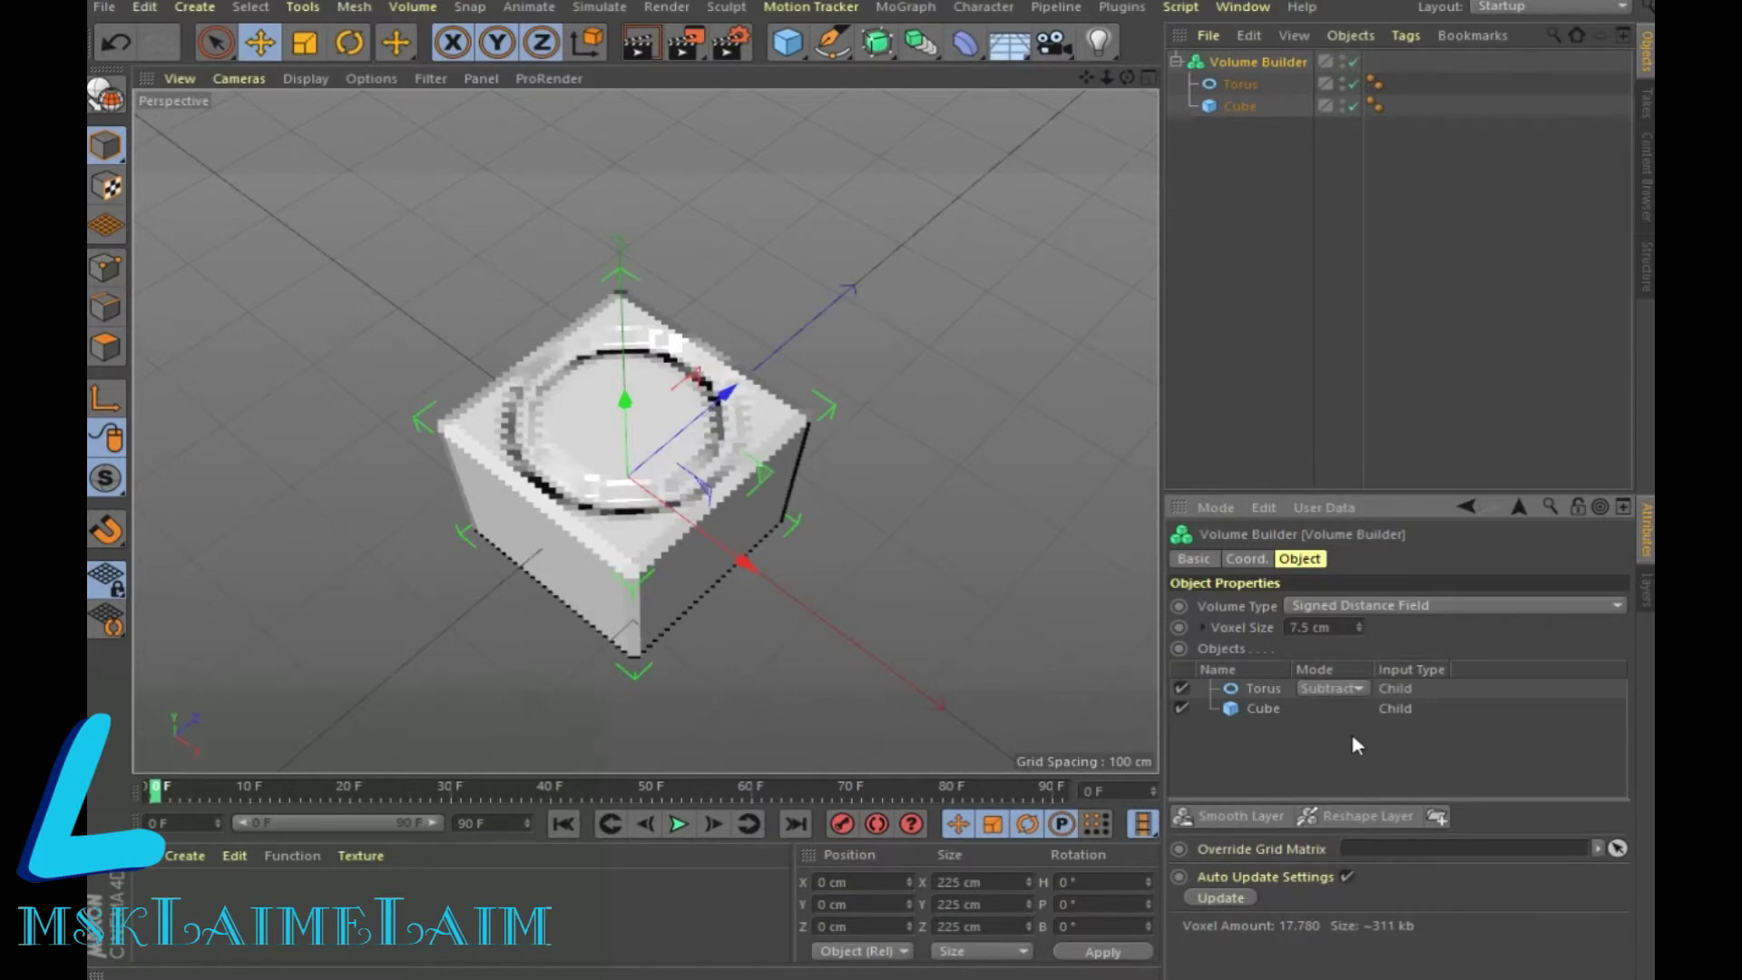
{"action": "left_click", "coordinate": [413, 7]}
Wrap the Volume Builder in a Volume Mesher and lower the volume slightly
{"action": "left_click", "coordinate": [466, 90]}
{"action": "left_click_drag", "start_coordinate": [1287, 83], "coordinate": [1286, 58]}
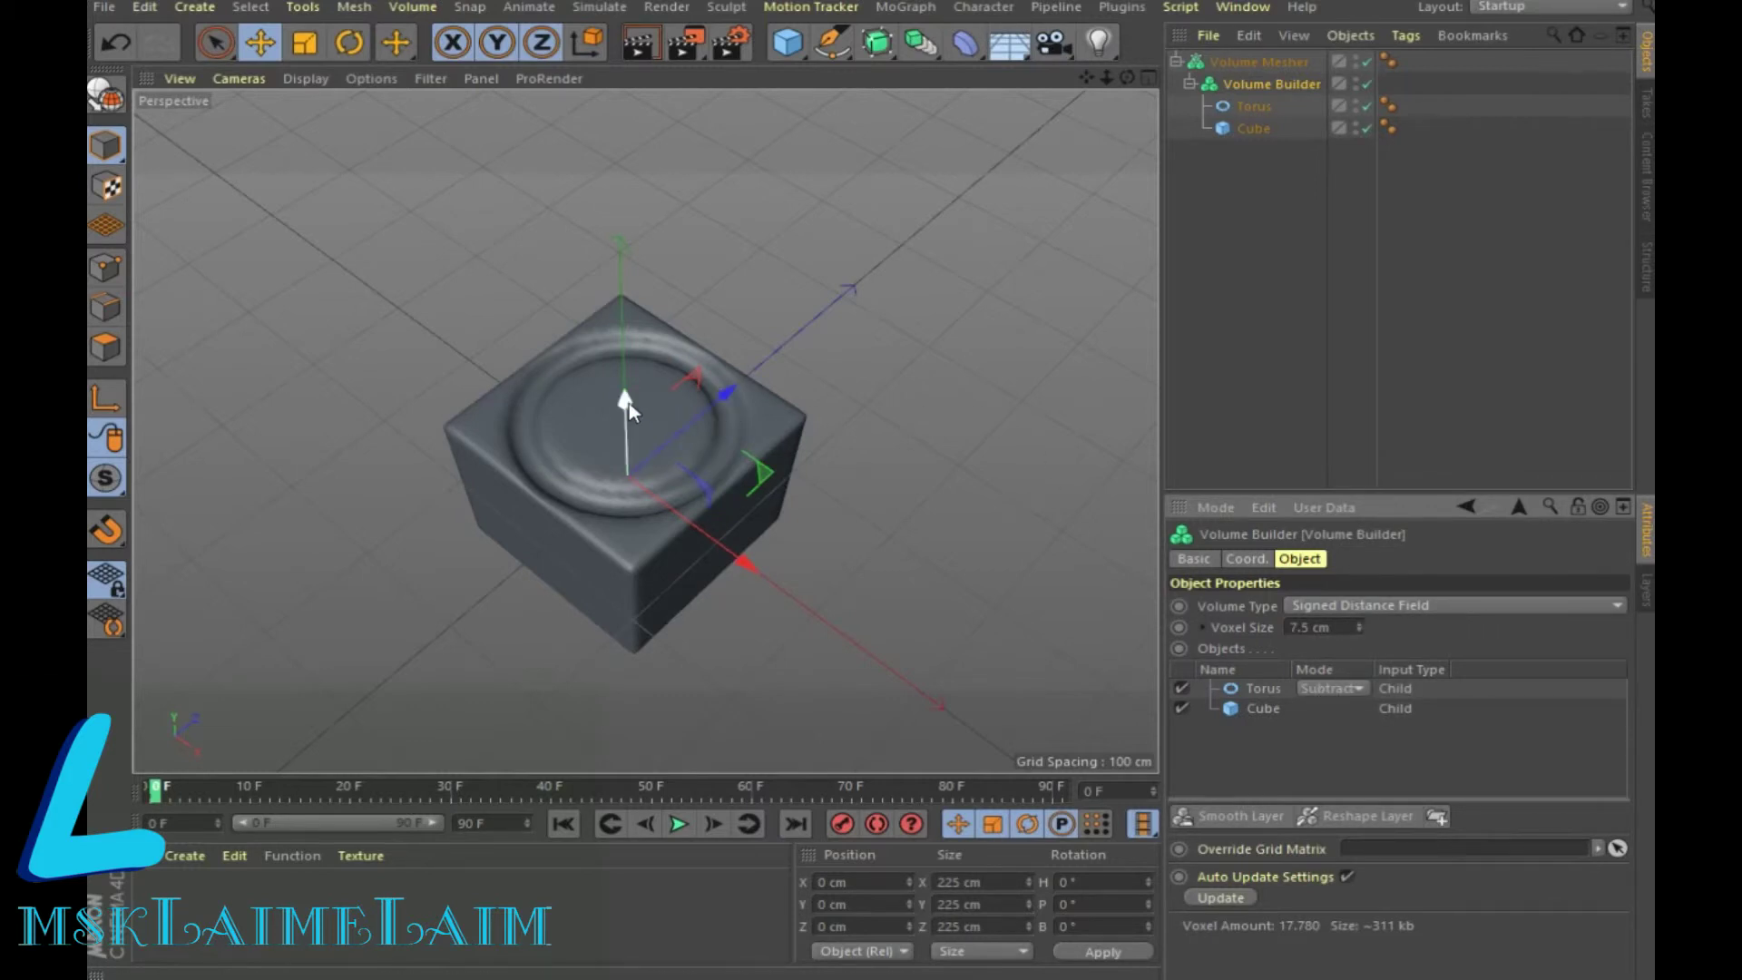
{"action": "left_click_drag", "start_coordinate": [626, 402], "coordinate": [629, 414]}
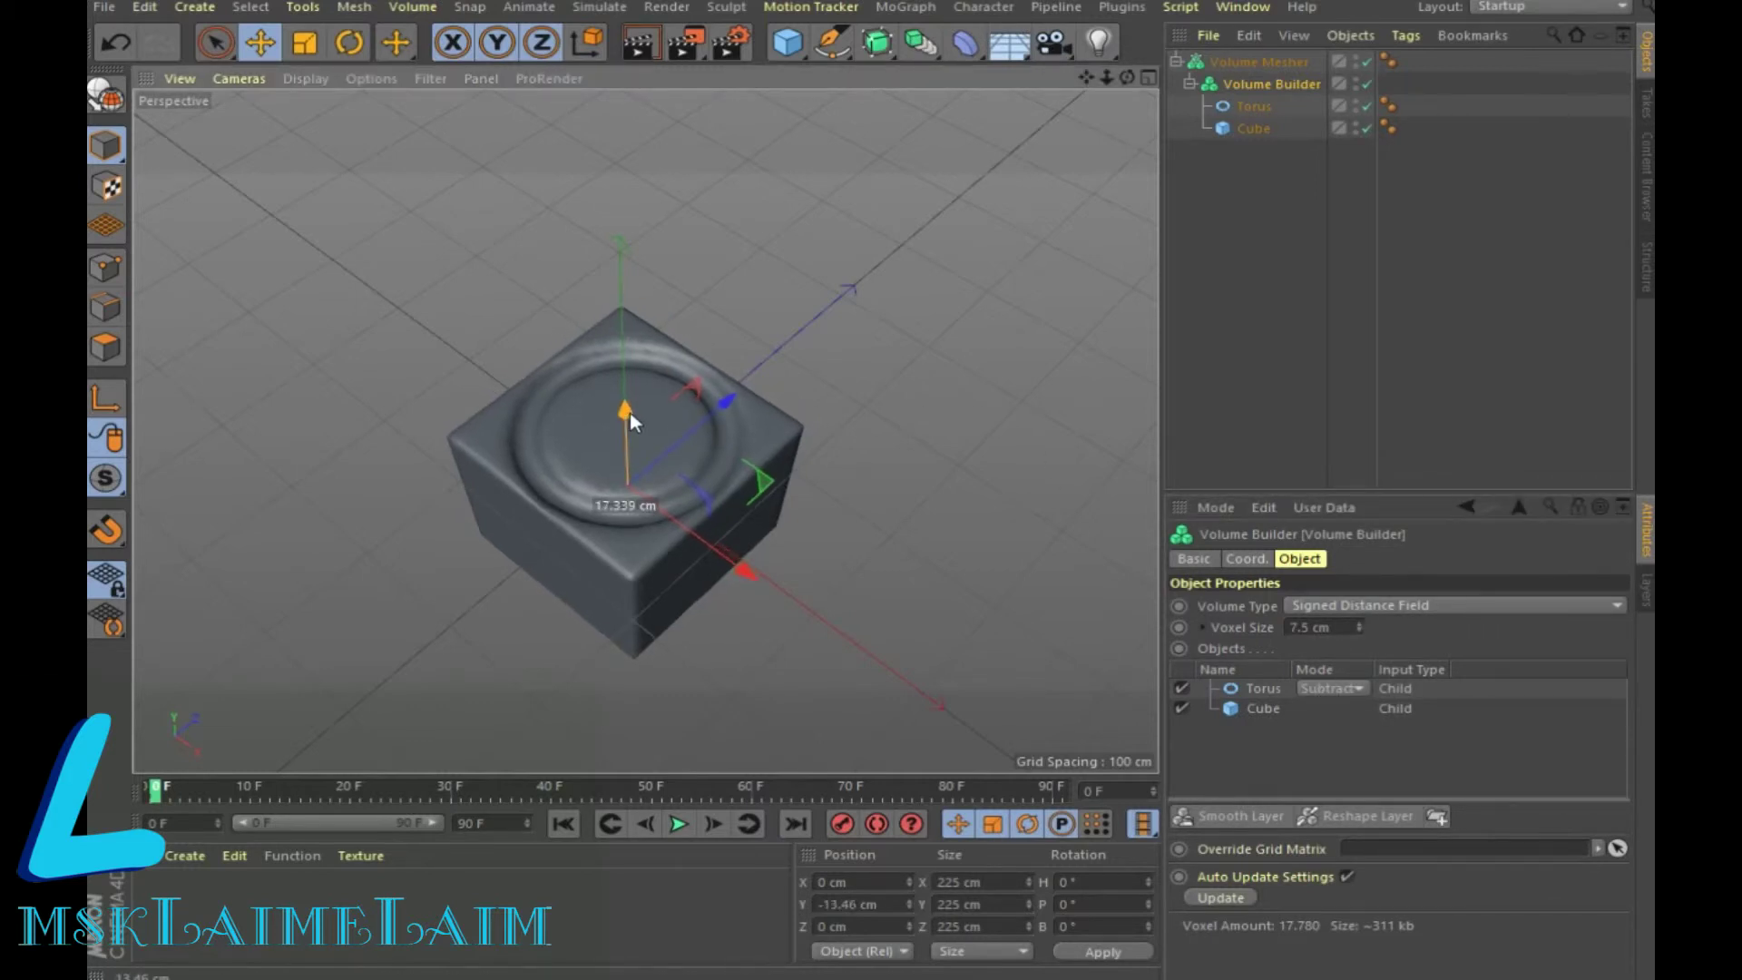
Lower the Torus to Y 89.07 cm so it sinks into the cube top
{"action": "left_click", "coordinate": [1254, 106]}
{"action": "left_click_drag", "start_coordinate": [628, 350], "coordinate": [633, 361]}
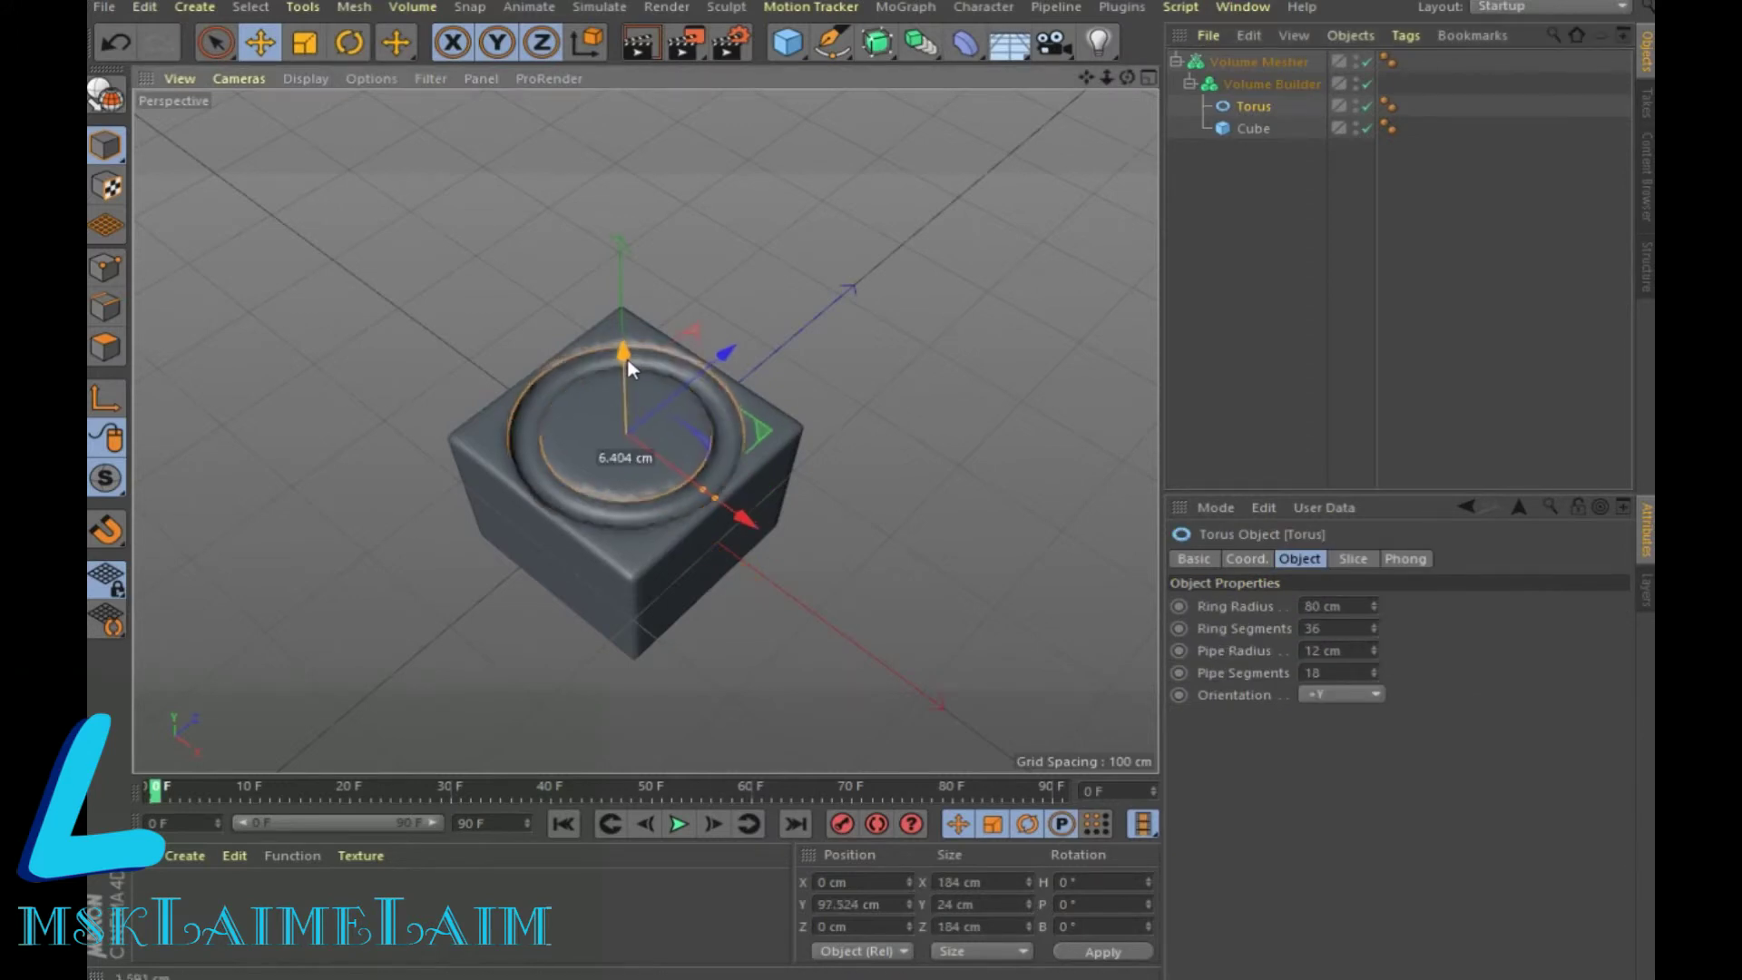
{"action": "left_click_drag", "start_coordinate": [632, 361], "coordinate": [636, 367]}
{"action": "left_click", "coordinate": [787, 51]}
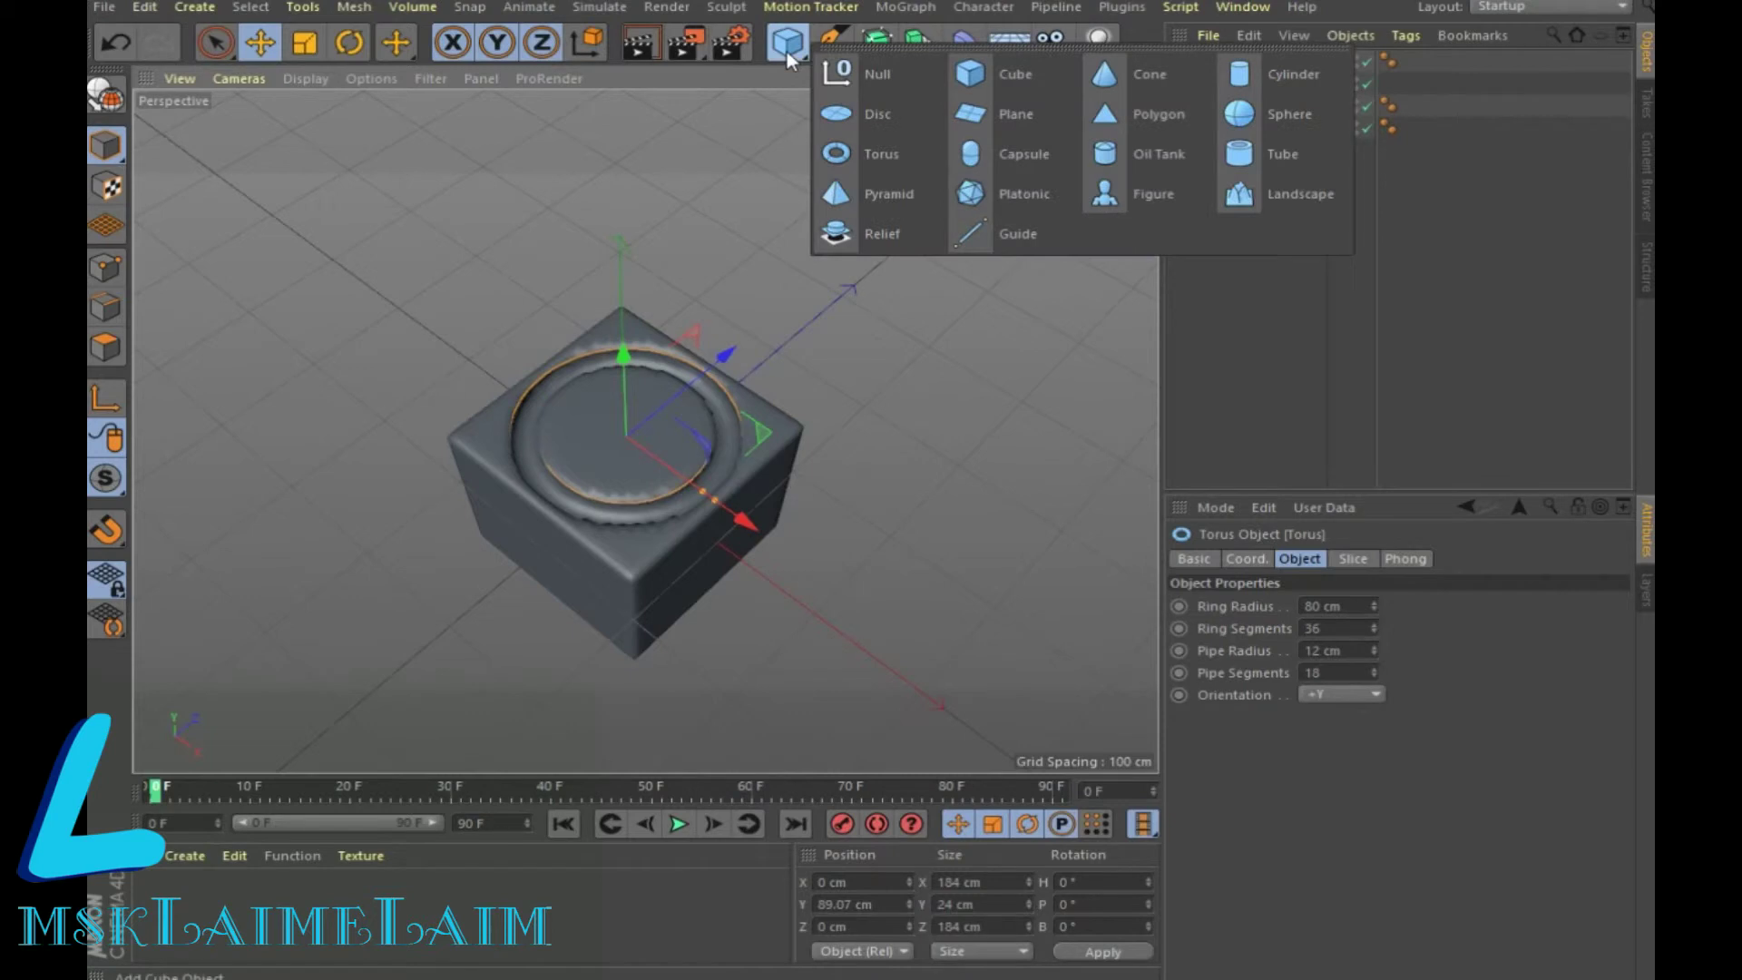
Add a Sphere and place it in the Volume Builder below the Cube
{"action": "left_click", "coordinate": [1290, 119]}
{"action": "mouse_move", "coordinate": [625, 392]}
{"action": "left_mouse_down"}
{"action": "mouse_move", "coordinate": [629, 367]}
{"action": "mouse_move", "coordinate": [728, 400]}
{"action": "left_mouse_up"}
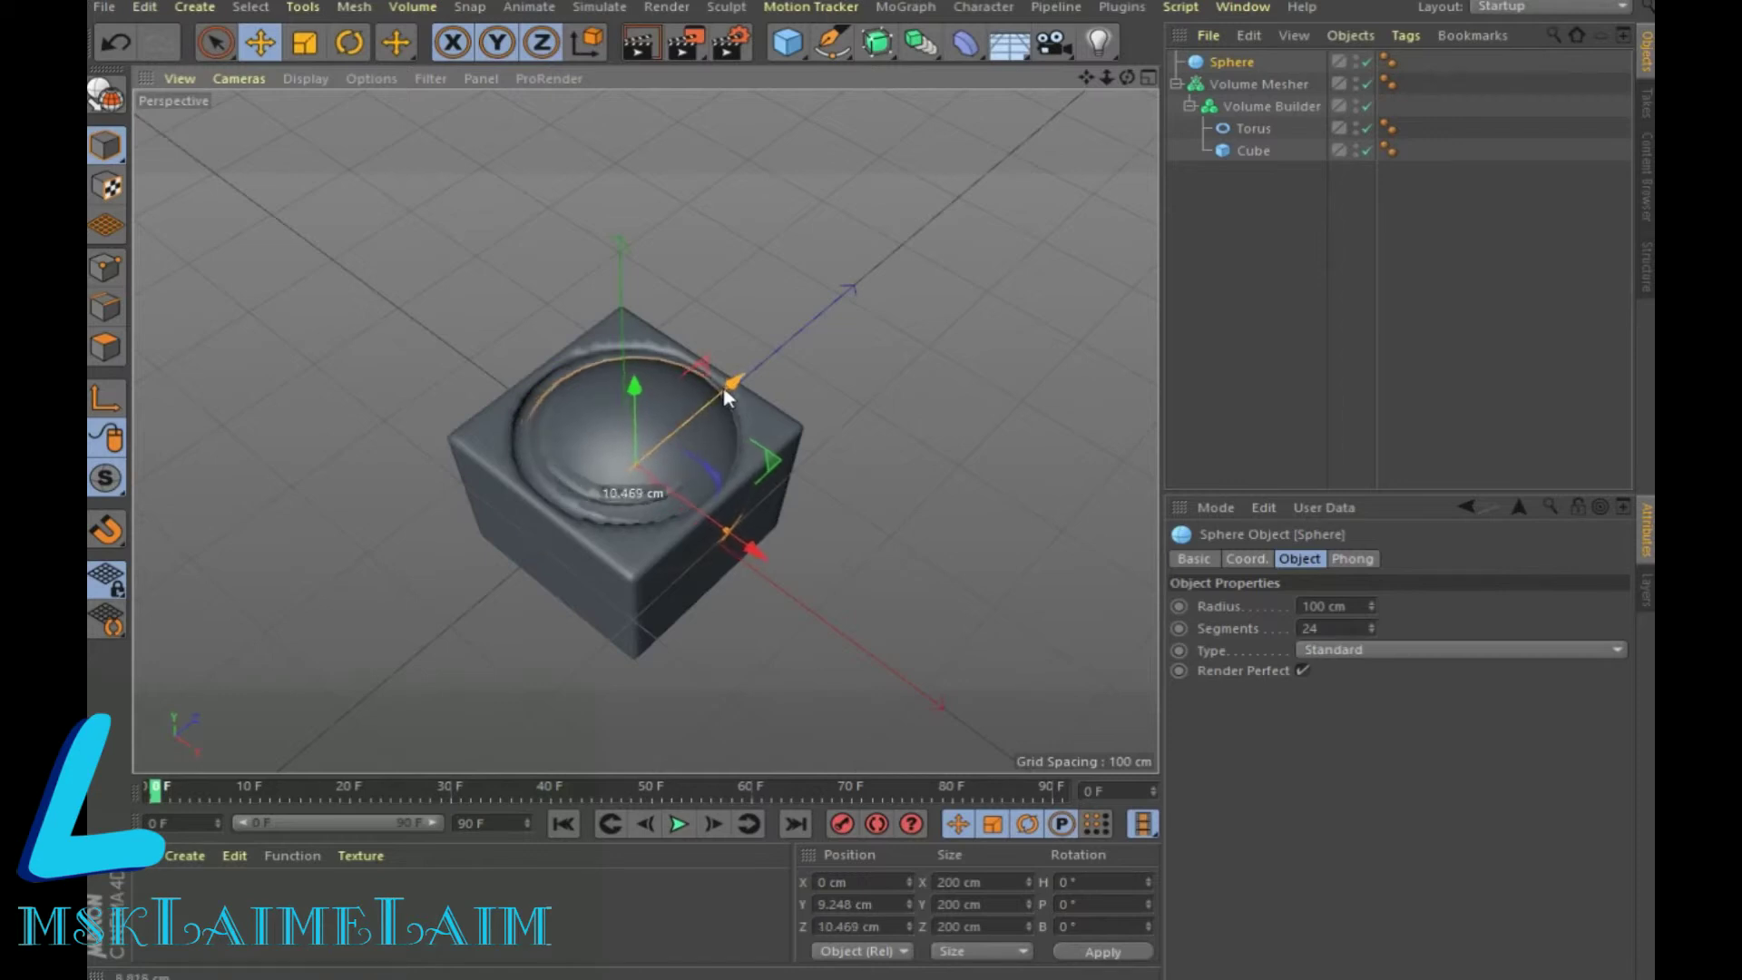
{"action": "mouse_move", "coordinate": [1227, 62]}
{"action": "left_mouse_down"}
{"action": "mouse_move", "coordinate": [1255, 160]}
{"action": "mouse_move", "coordinate": [1259, 134]}
{"action": "left_mouse_up"}
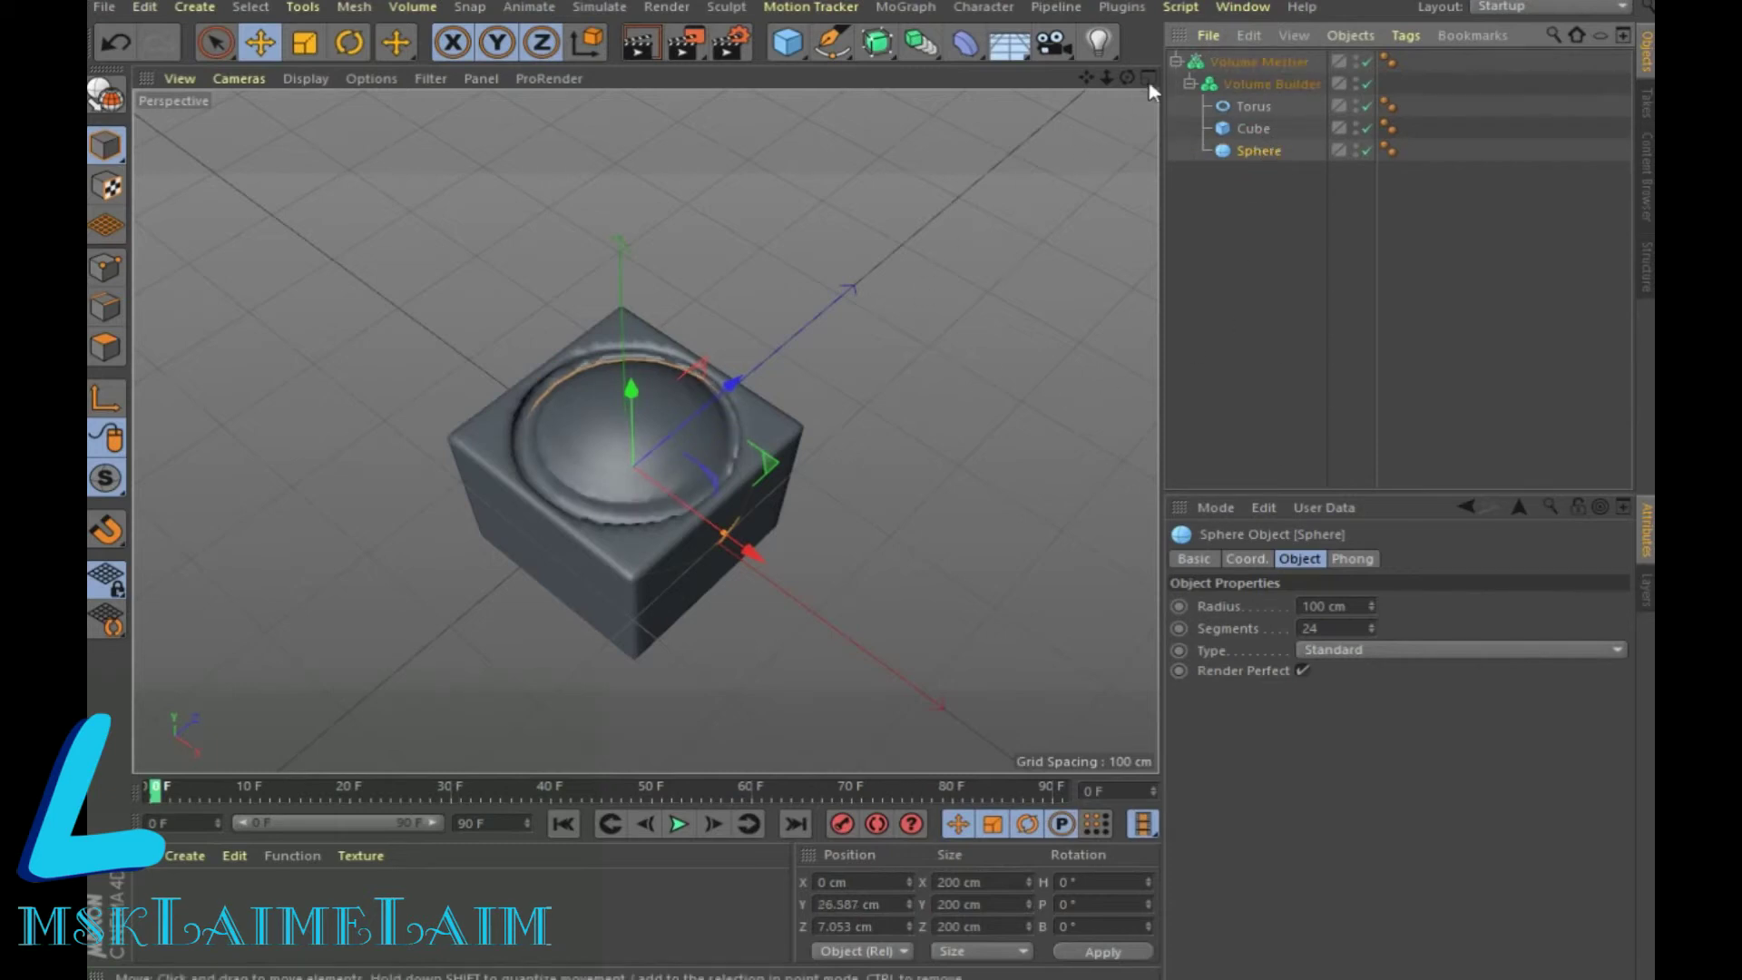
{"action": "mouse_move", "coordinate": [626, 472]}
{"action": "left_mouse_down", "text": "alt"}
{"action": "mouse_move", "coordinate": [646, 430]}
{"action": "mouse_move", "coordinate": [744, 646]}
{"action": "left_mouse_up", "text": "alt"}
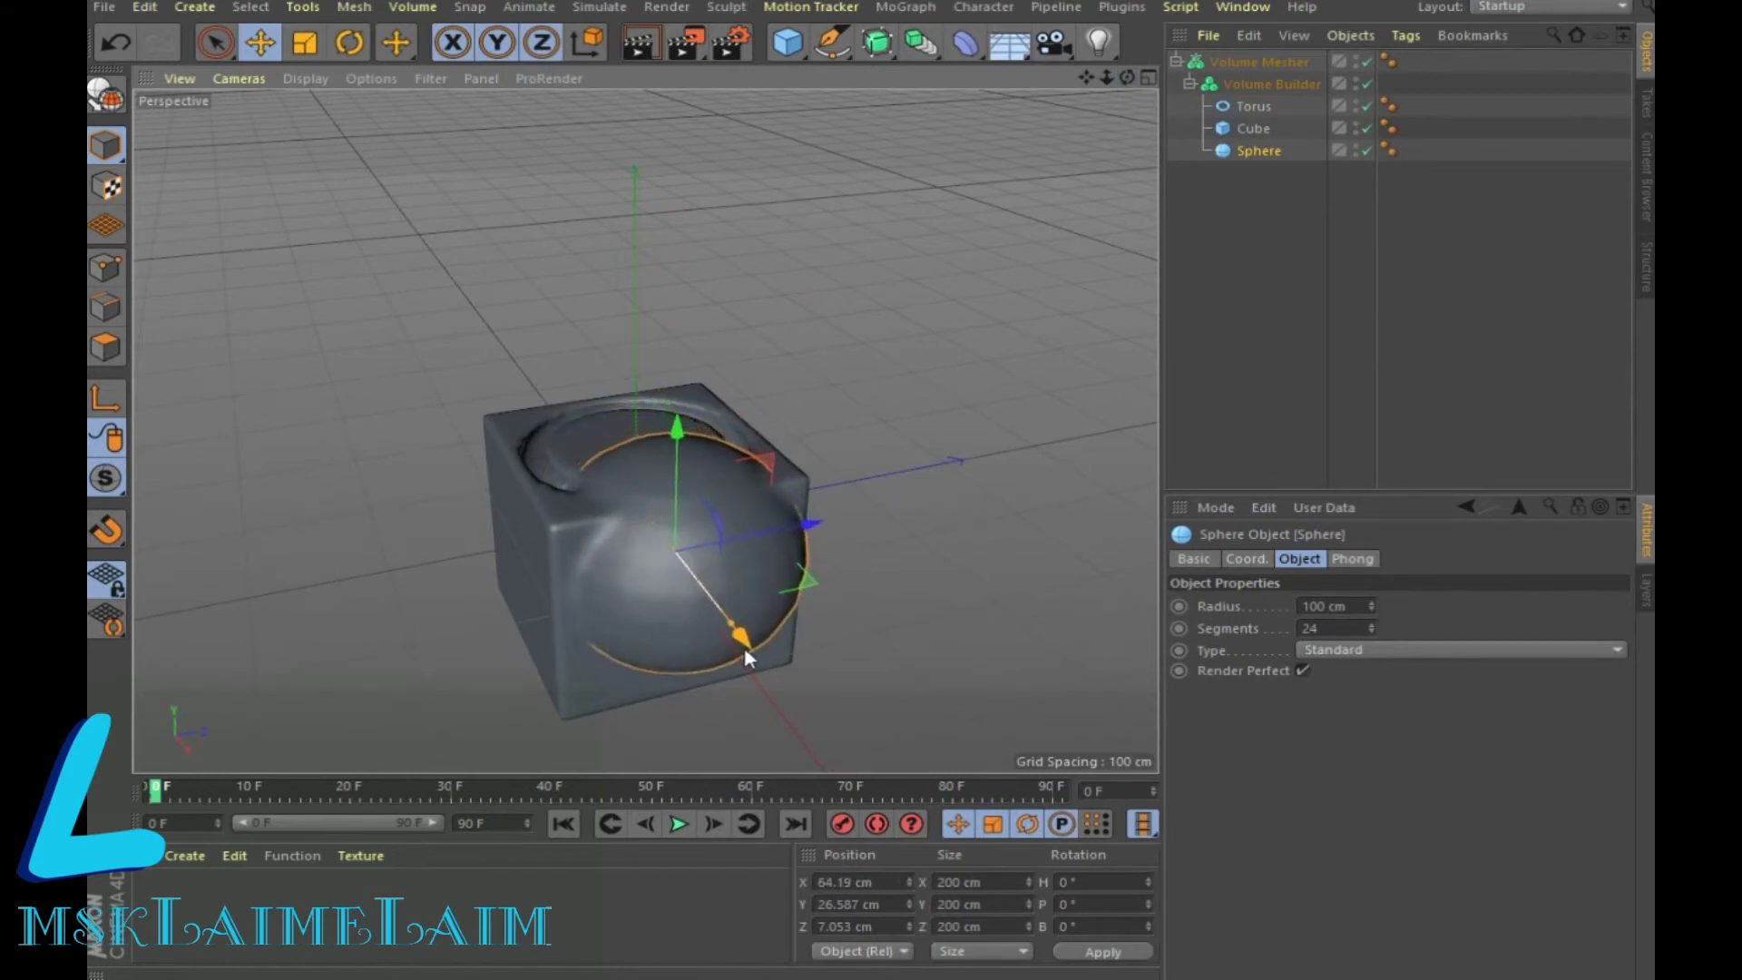
Set the Sphere radius to 50 cm and move it to the middle of the cube's side
{"action": "left_click", "coordinate": [1324, 605]}
{"action": "key", "text": "BackSpace"}
{"action": "key", "text": "BackSpace"}
{"action": "key", "text": "BackSpace"}
{"action": "type", "text": "50"}
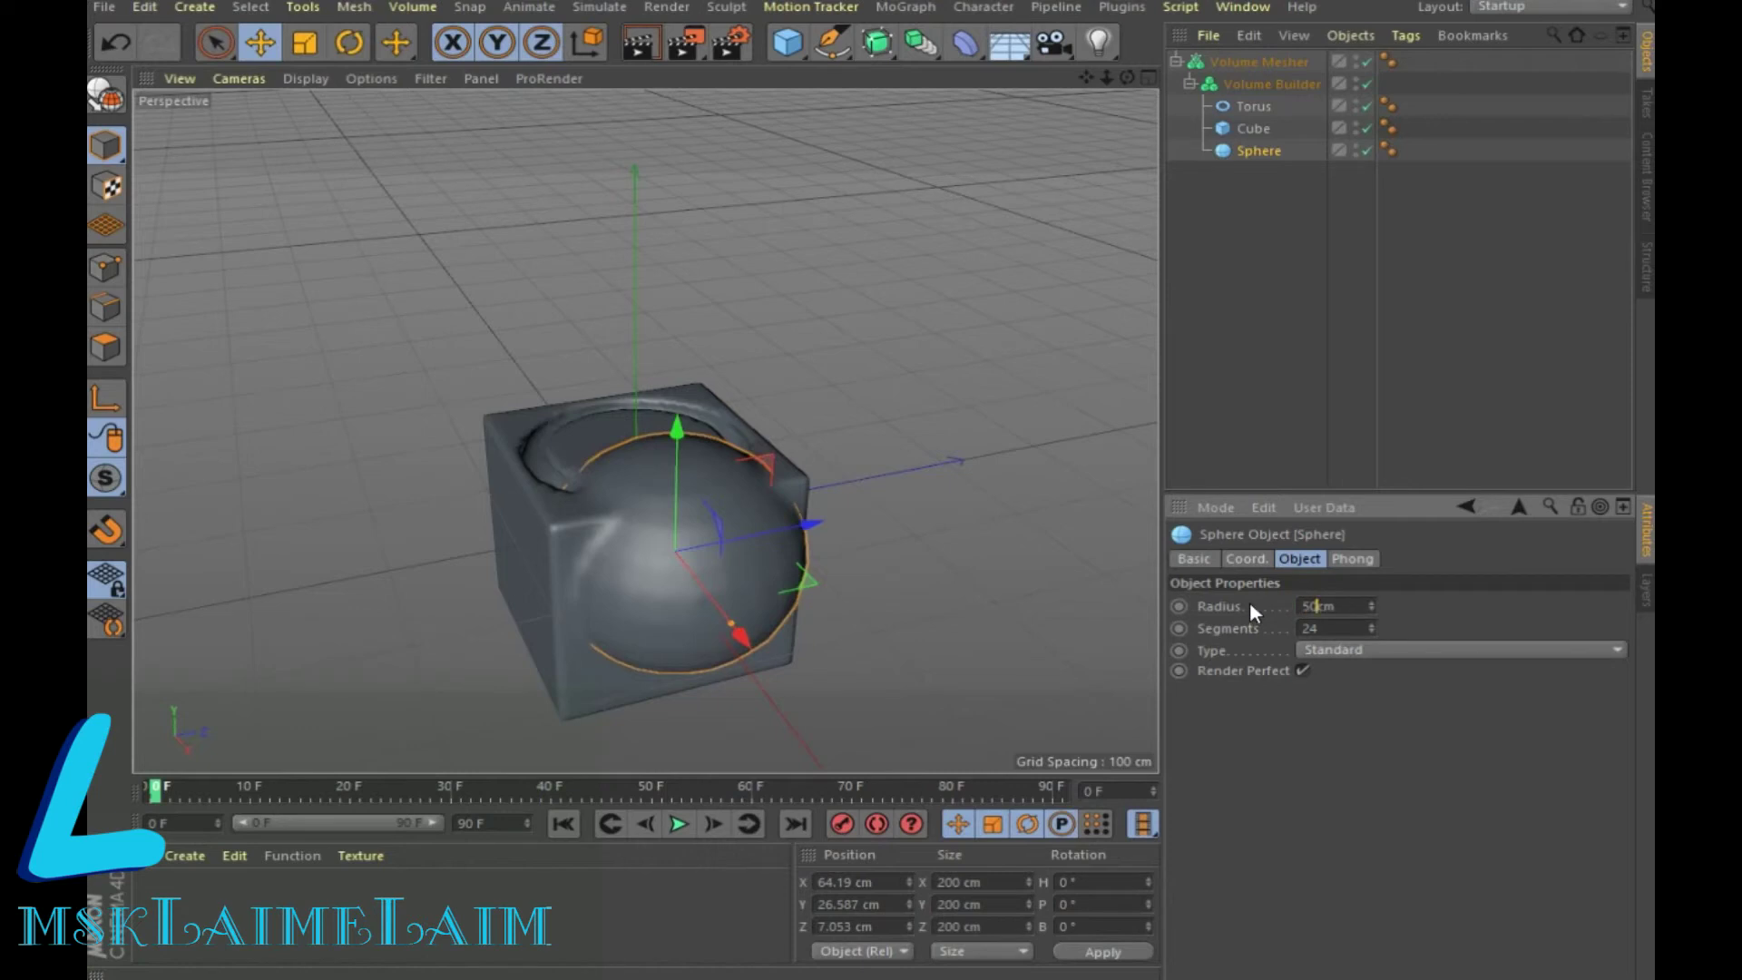
{"action": "key", "text": "Return"}
{"action": "left_click_drag", "start_coordinate": [742, 642], "coordinate": [744, 663]}
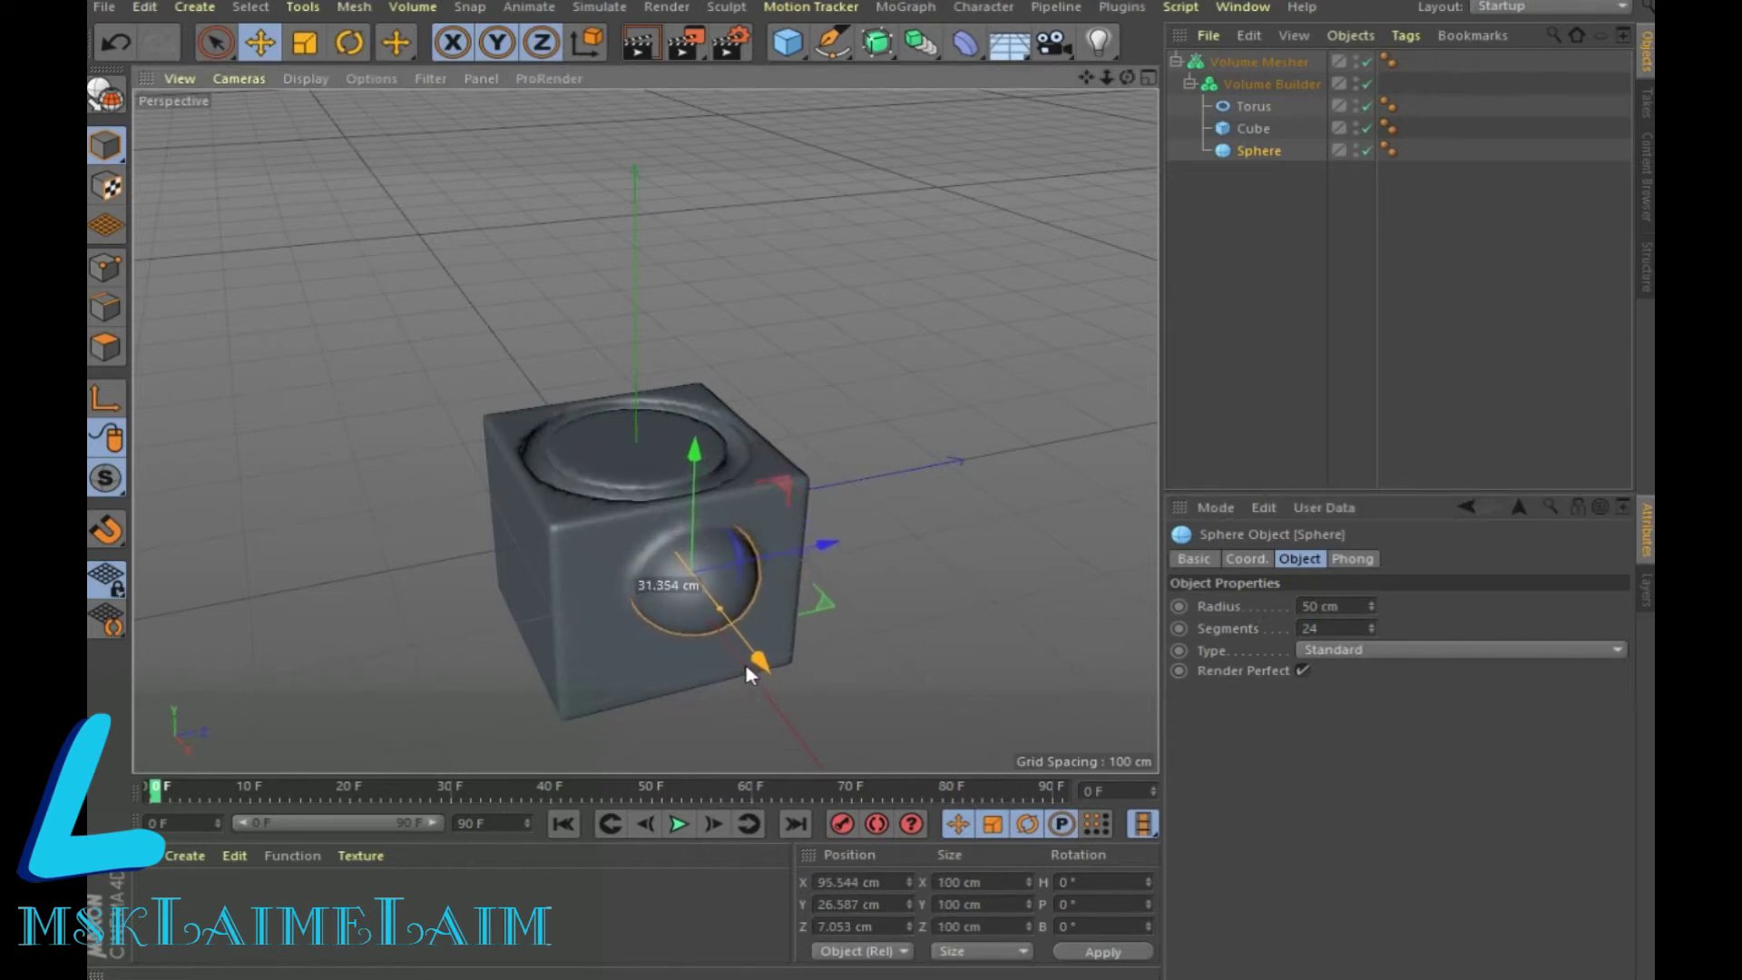
{"action": "left_click_drag", "start_coordinate": [1127, 77], "coordinate": [1080, 54]}
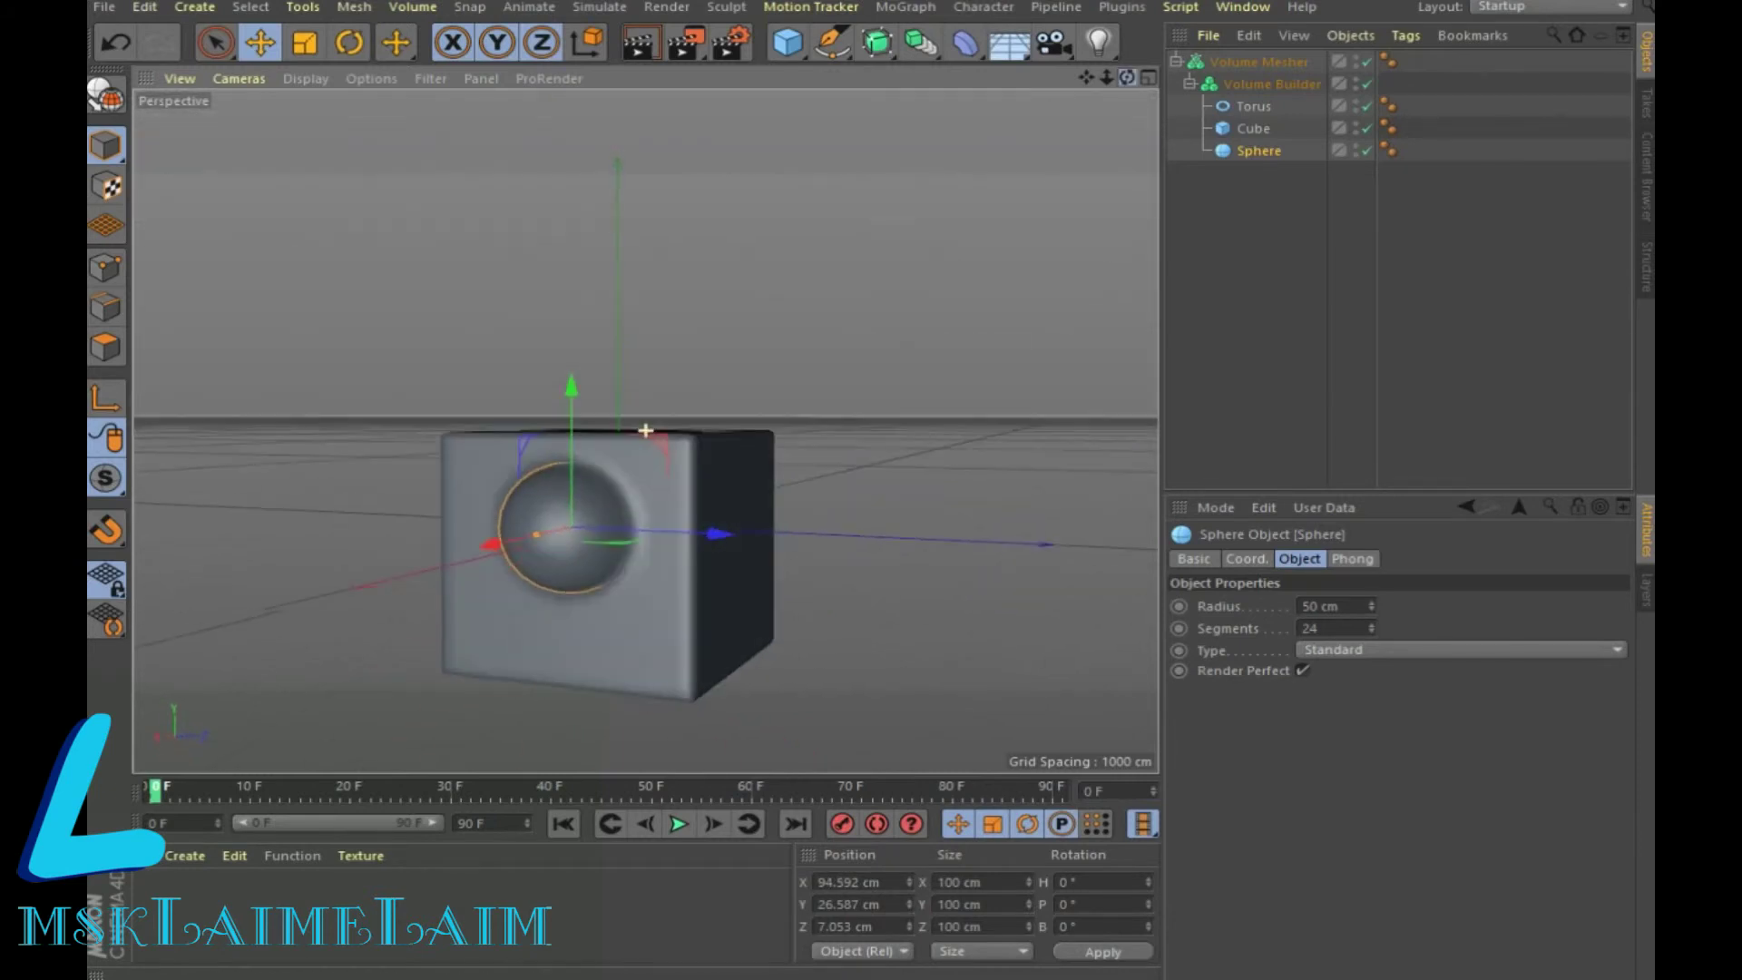
{"action": "left_click_drag", "start_coordinate": [596, 401], "coordinate": [604, 439]}
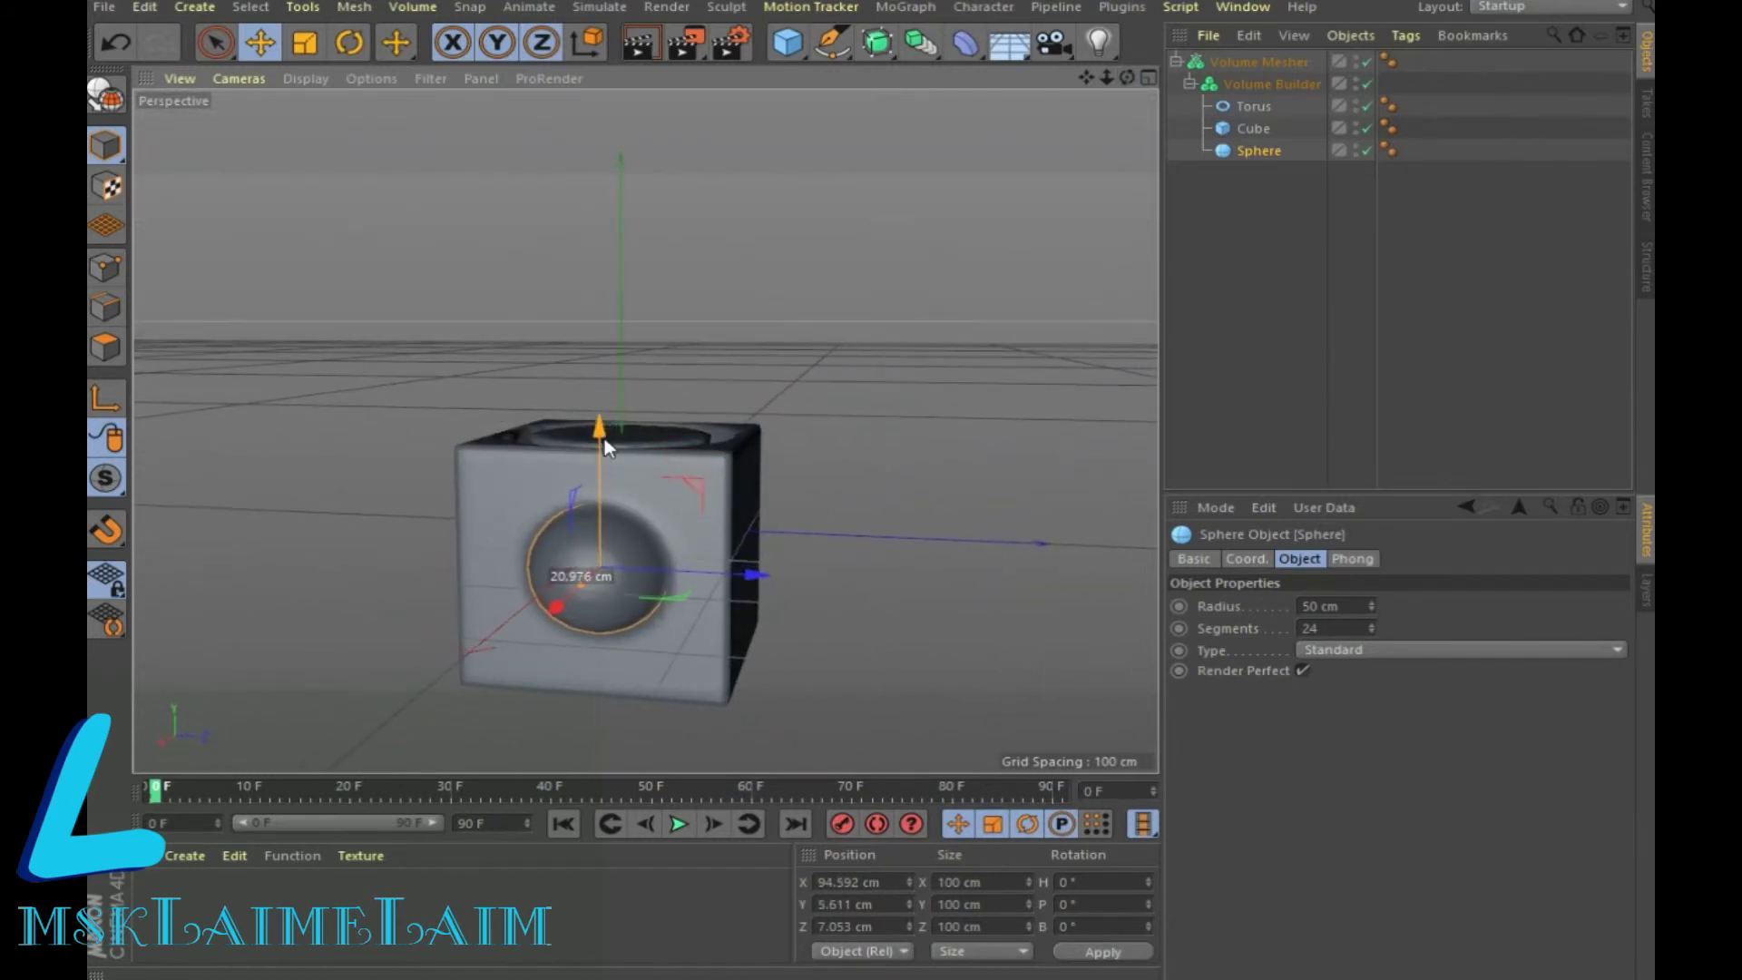
{"action": "mouse_move", "coordinate": [1127, 78]}
{"action": "left_mouse_down"}
{"action": "mouse_move", "coordinate": [1088, 109]}
{"action": "mouse_move", "coordinate": [1112, 91]}
{"action": "left_mouse_up"}
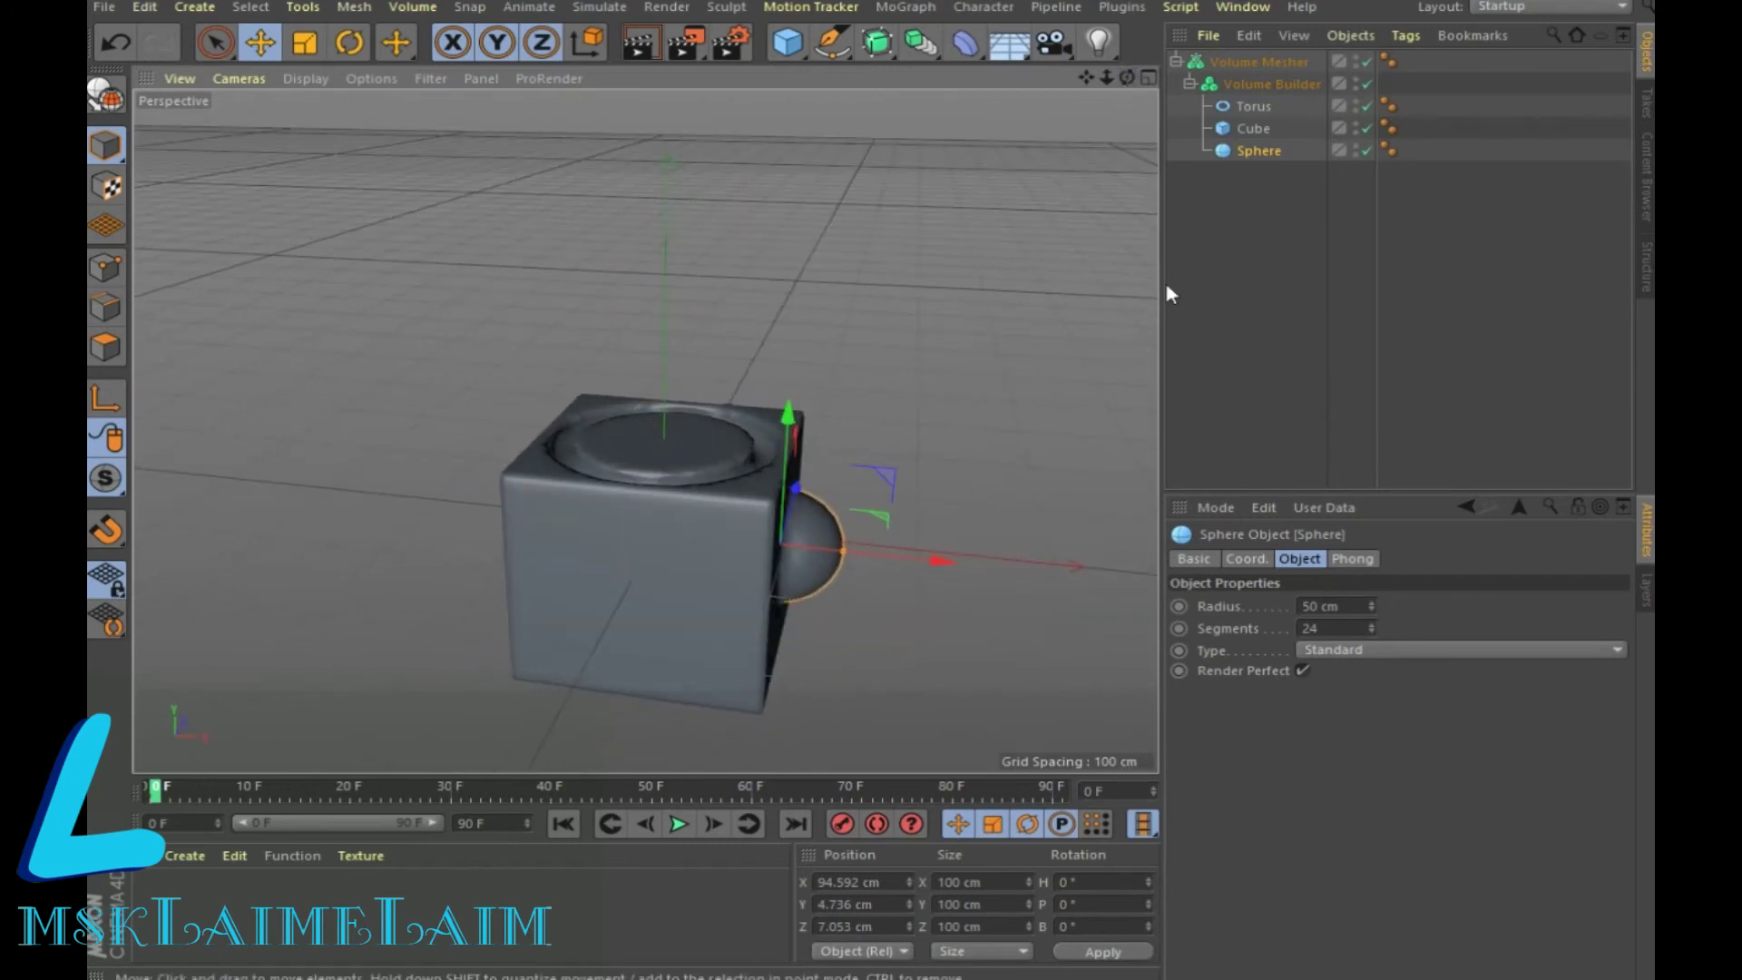
Set the Sphere's mode to Subtract to carve a rounded hollow into the cube's side
{"action": "left_click", "coordinate": [1273, 85]}
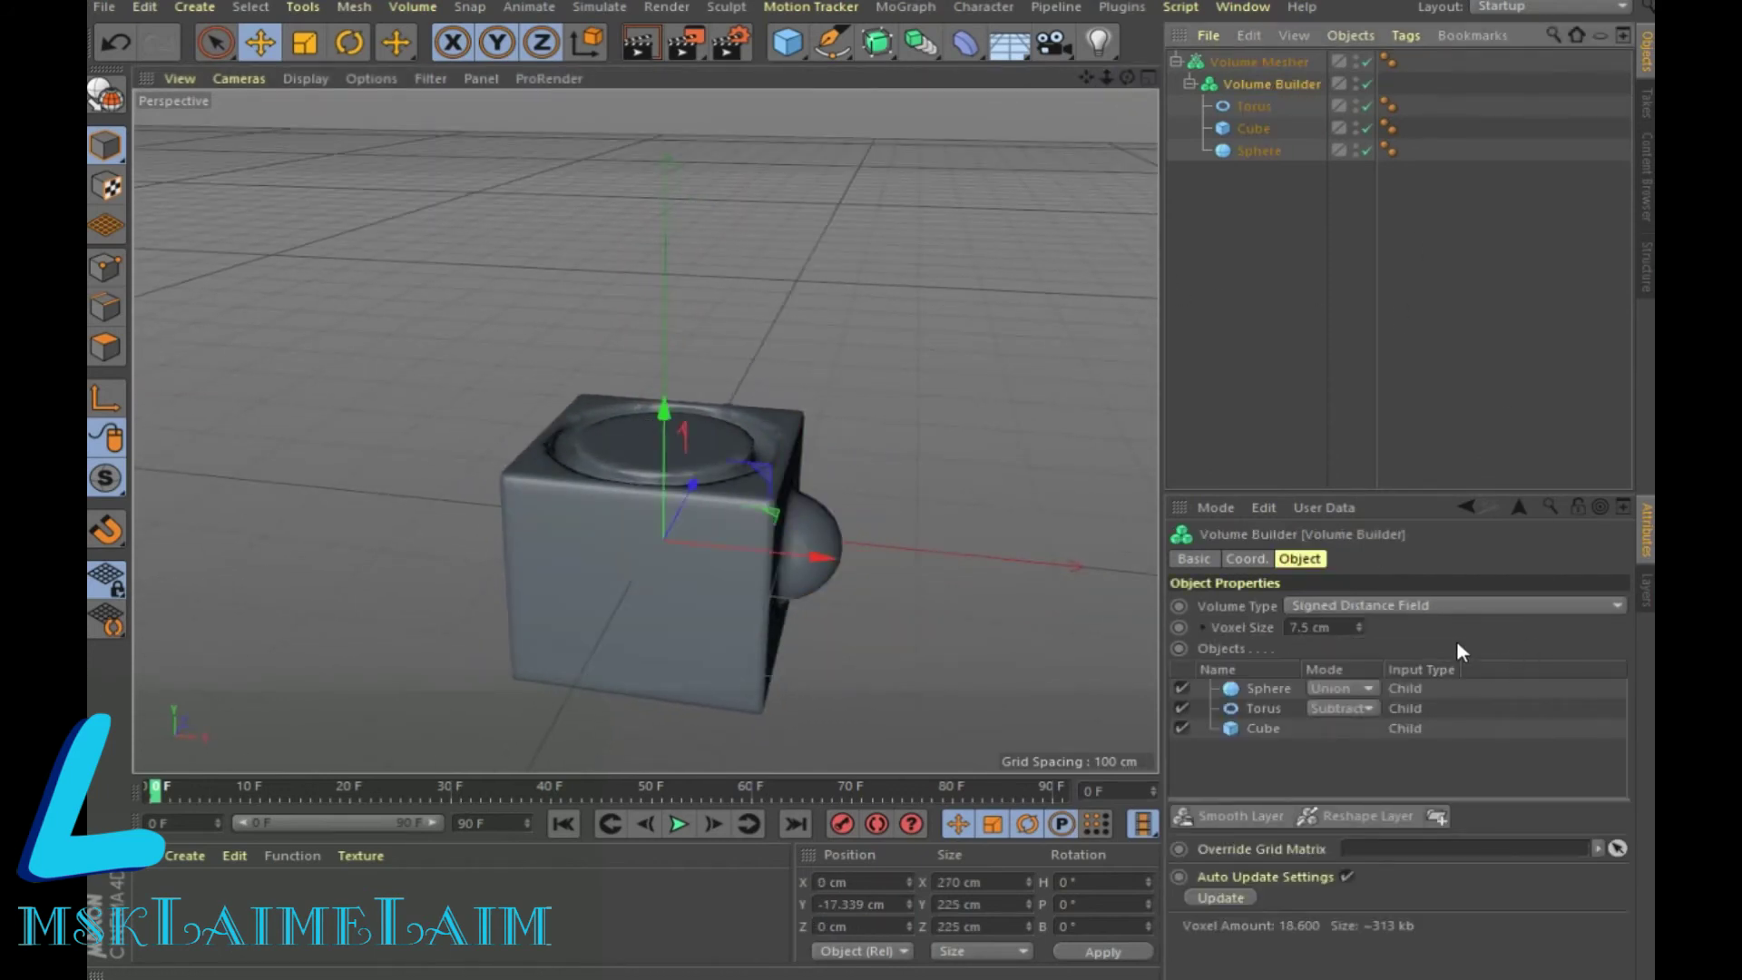
{"action": "left_click", "coordinate": [1361, 687]}
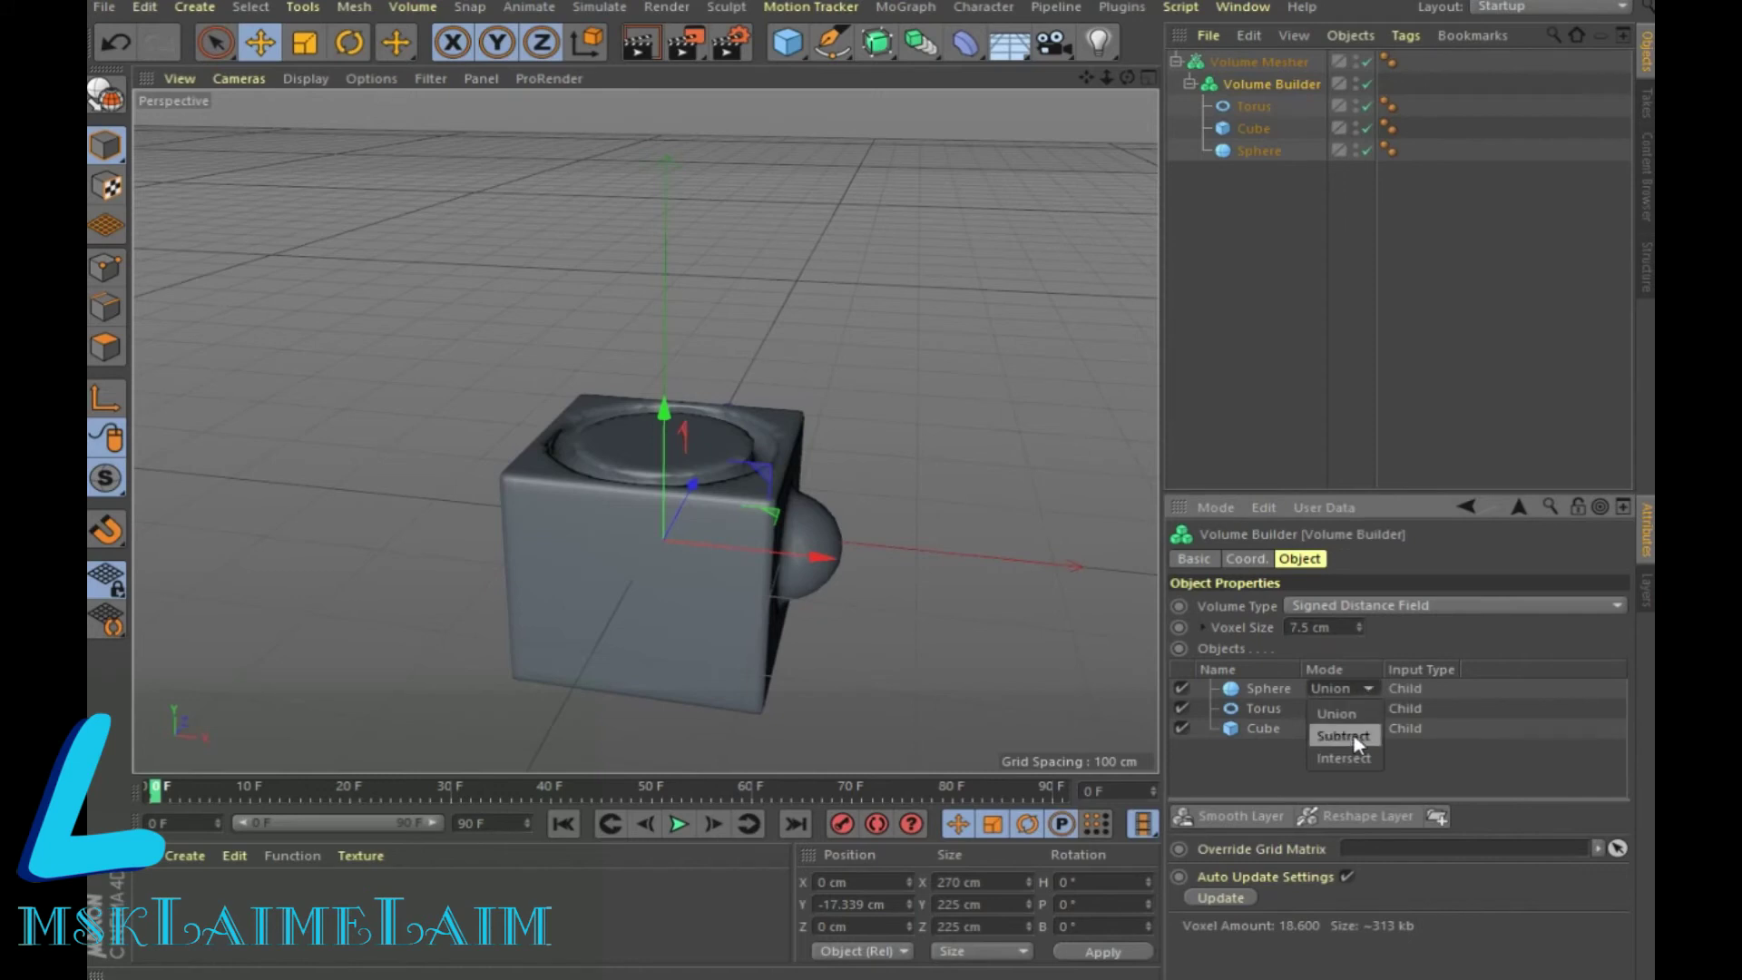
{"action": "left_click", "coordinate": [1353, 733]}
{"action": "mouse_move", "coordinate": [1127, 77]}
{"action": "left_mouse_down"}
{"action": "mouse_move", "coordinate": [1098, 86]}
{"action": "mouse_move", "coordinate": [1127, 86]}
{"action": "left_mouse_up"}
{"action": "left_click", "coordinate": [787, 42]}
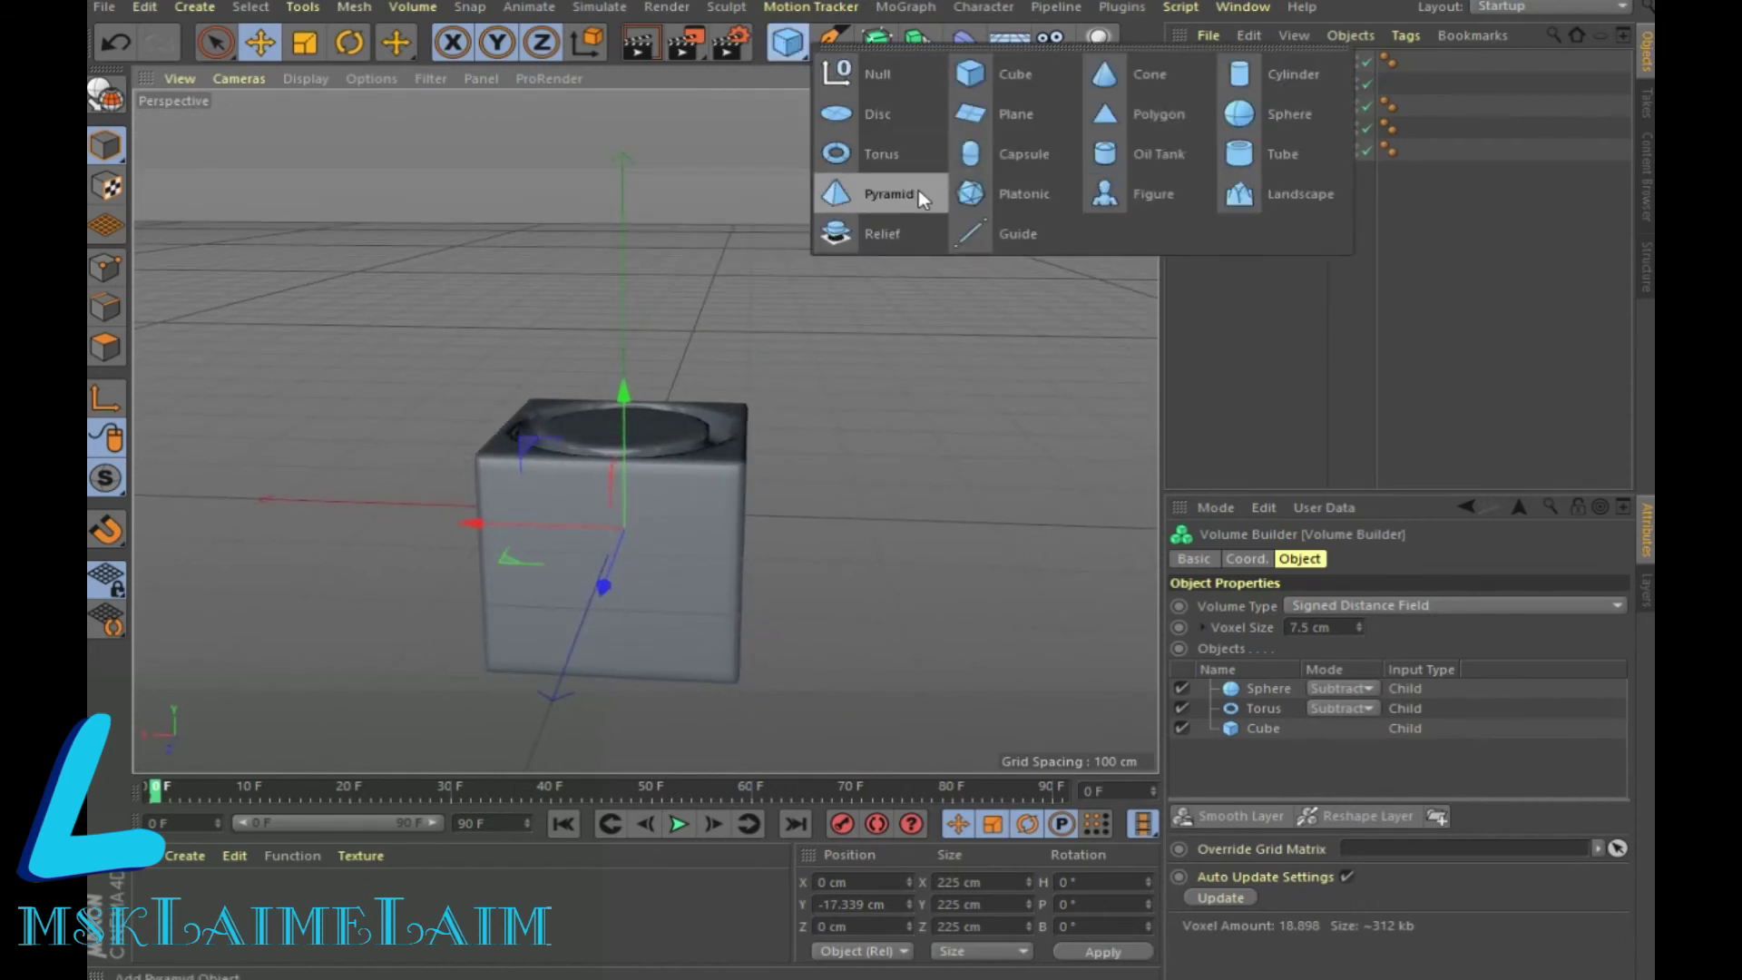
Add a Pyramid raised to Y 180.988 cm and merge it into the Volume Builder in Union mode
{"action": "left_click", "coordinate": [918, 194]}
{"action": "left_click_drag", "start_coordinate": [628, 374], "coordinate": [666, 190]}
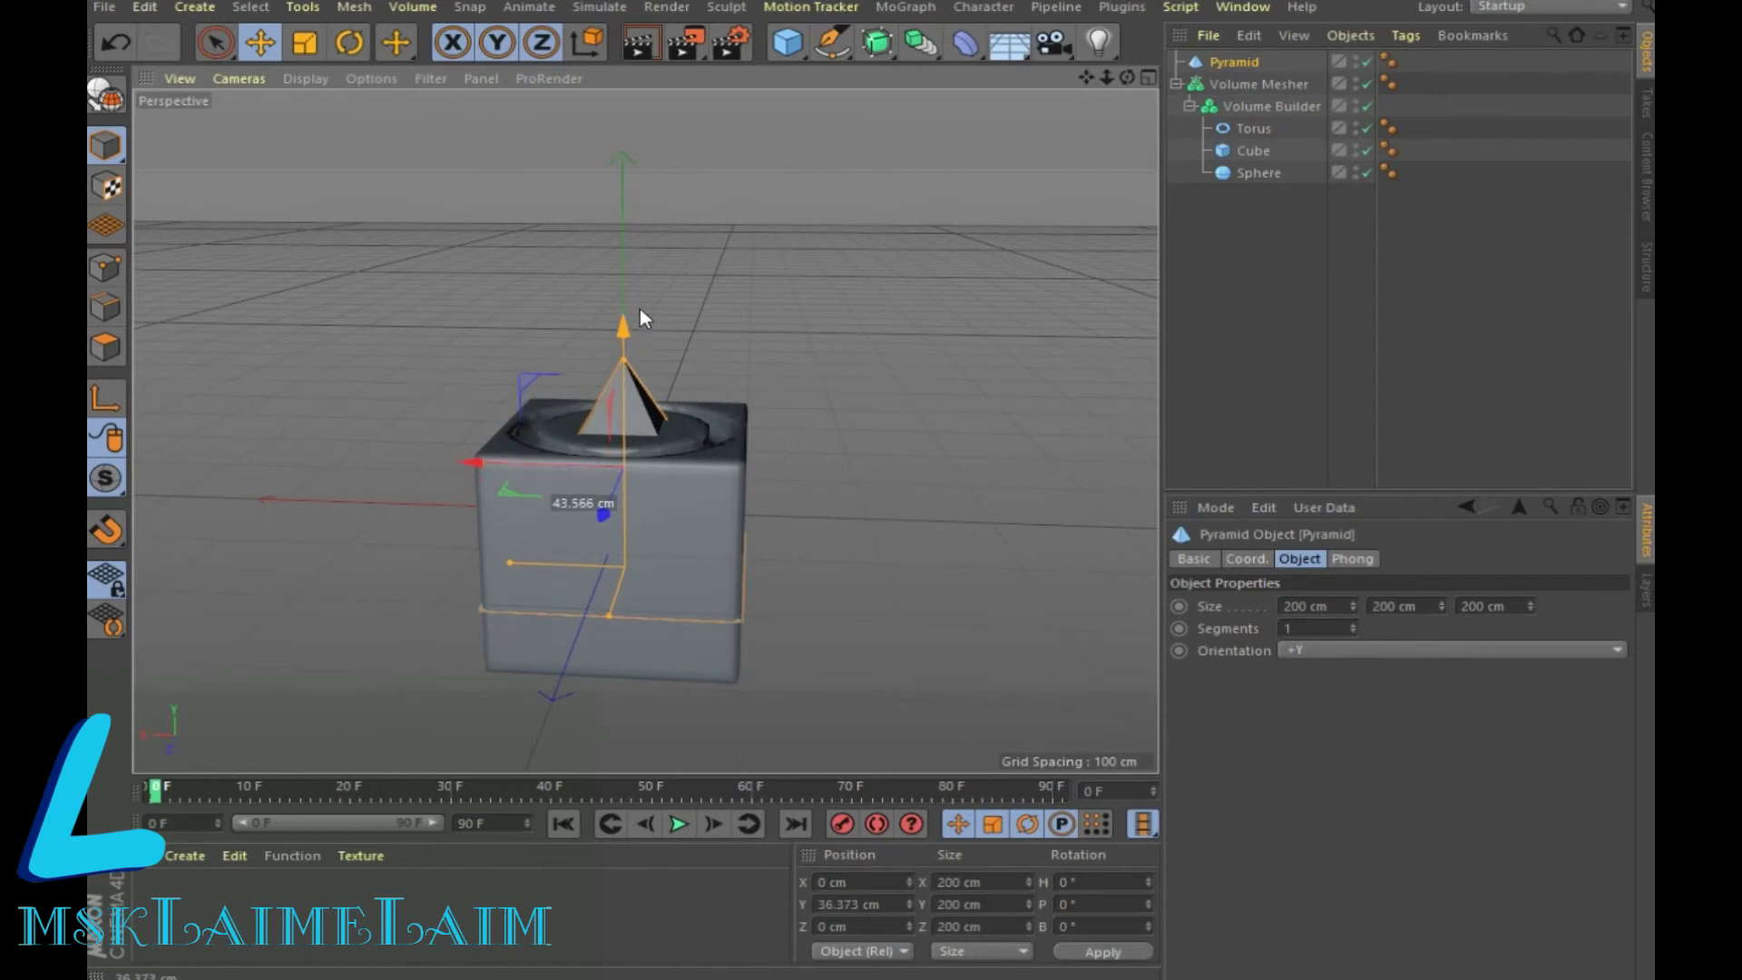
{"action": "left_click_drag", "start_coordinate": [666, 191], "coordinate": [666, 190]}
{"action": "mouse_move", "coordinate": [1243, 57]}
{"action": "left_mouse_down"}
{"action": "mouse_move", "coordinate": [1270, 190]}
{"action": "mouse_move", "coordinate": [1261, 180]}
{"action": "left_mouse_up"}
{"action": "left_click_drag", "start_coordinate": [1127, 78], "coordinate": [646, 430]}
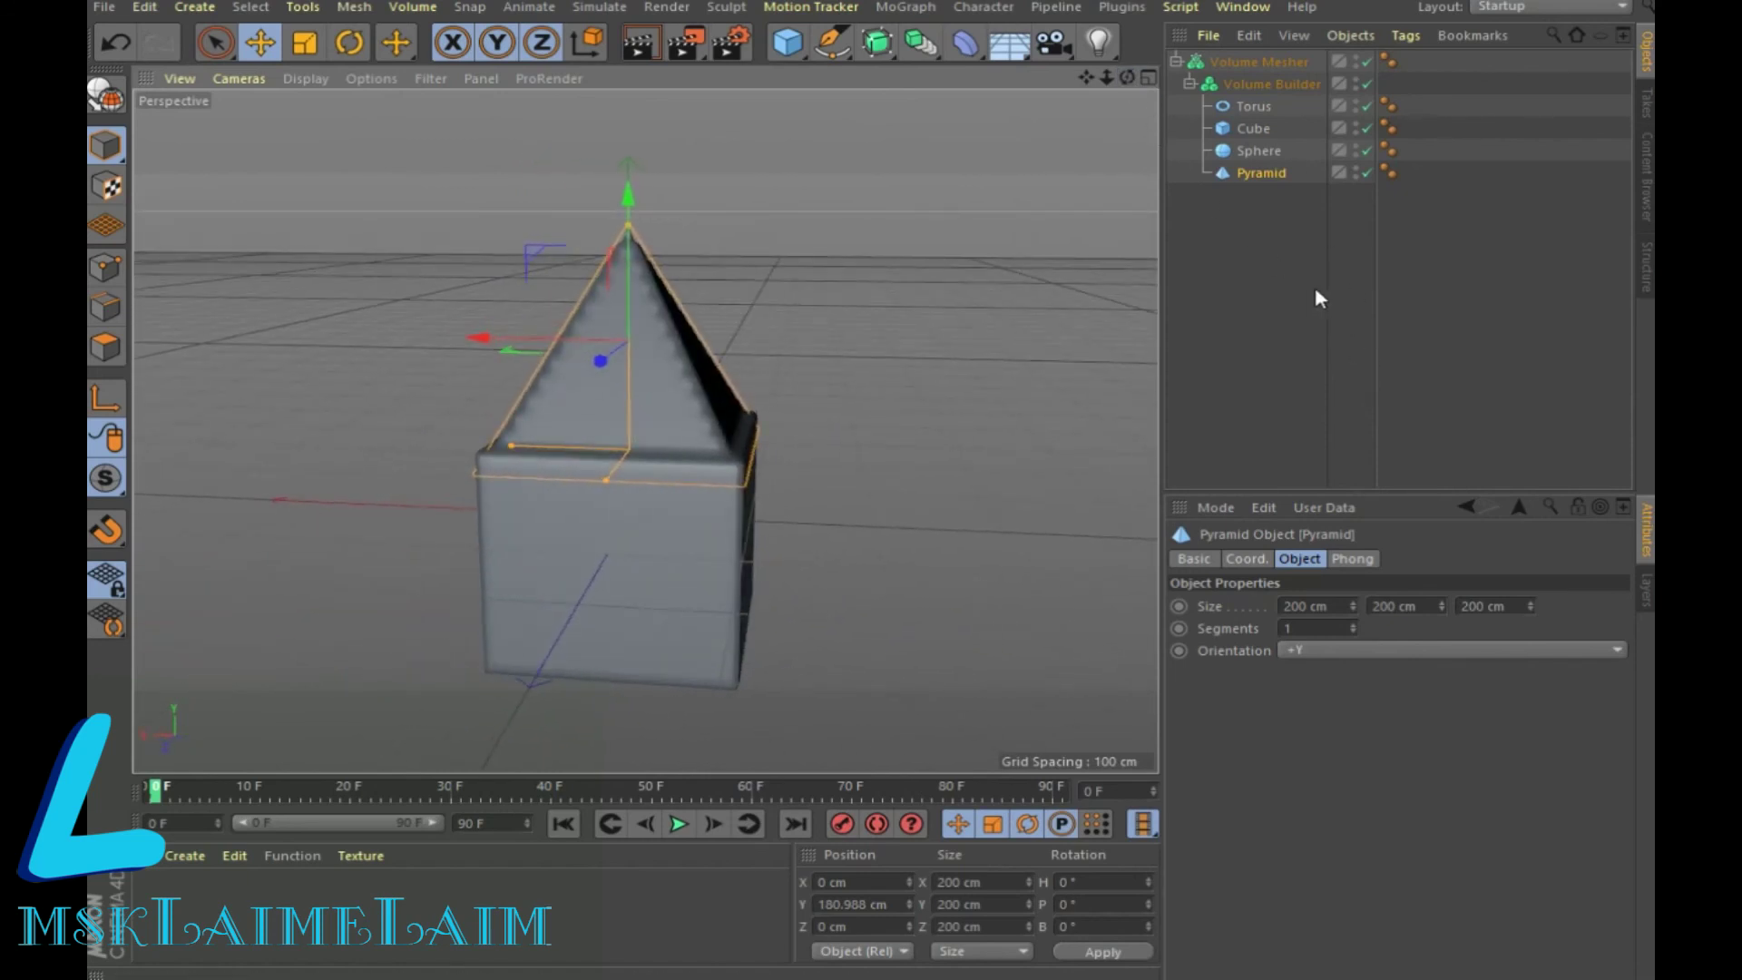
{"action": "left_click", "coordinate": [1250, 84]}
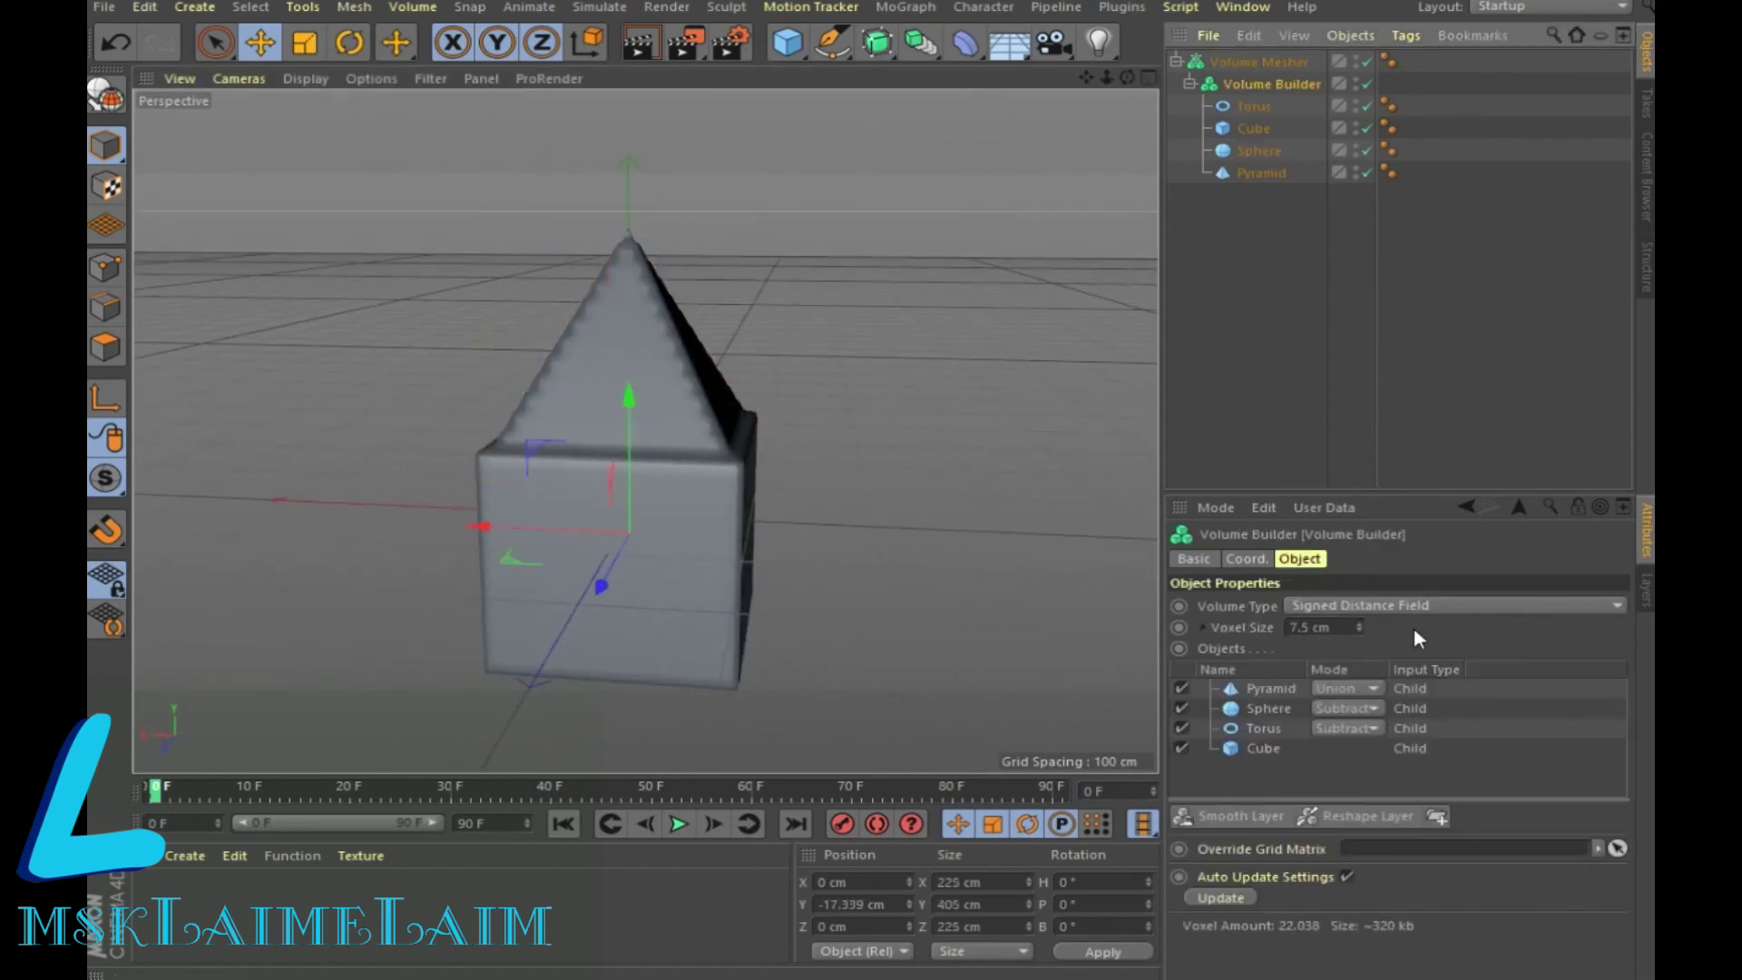
Add a Smooth Layer to round the Volume Builder shape, then move the Sphere to X 59.8 cm
{"action": "left_click", "coordinate": [1257, 817]}
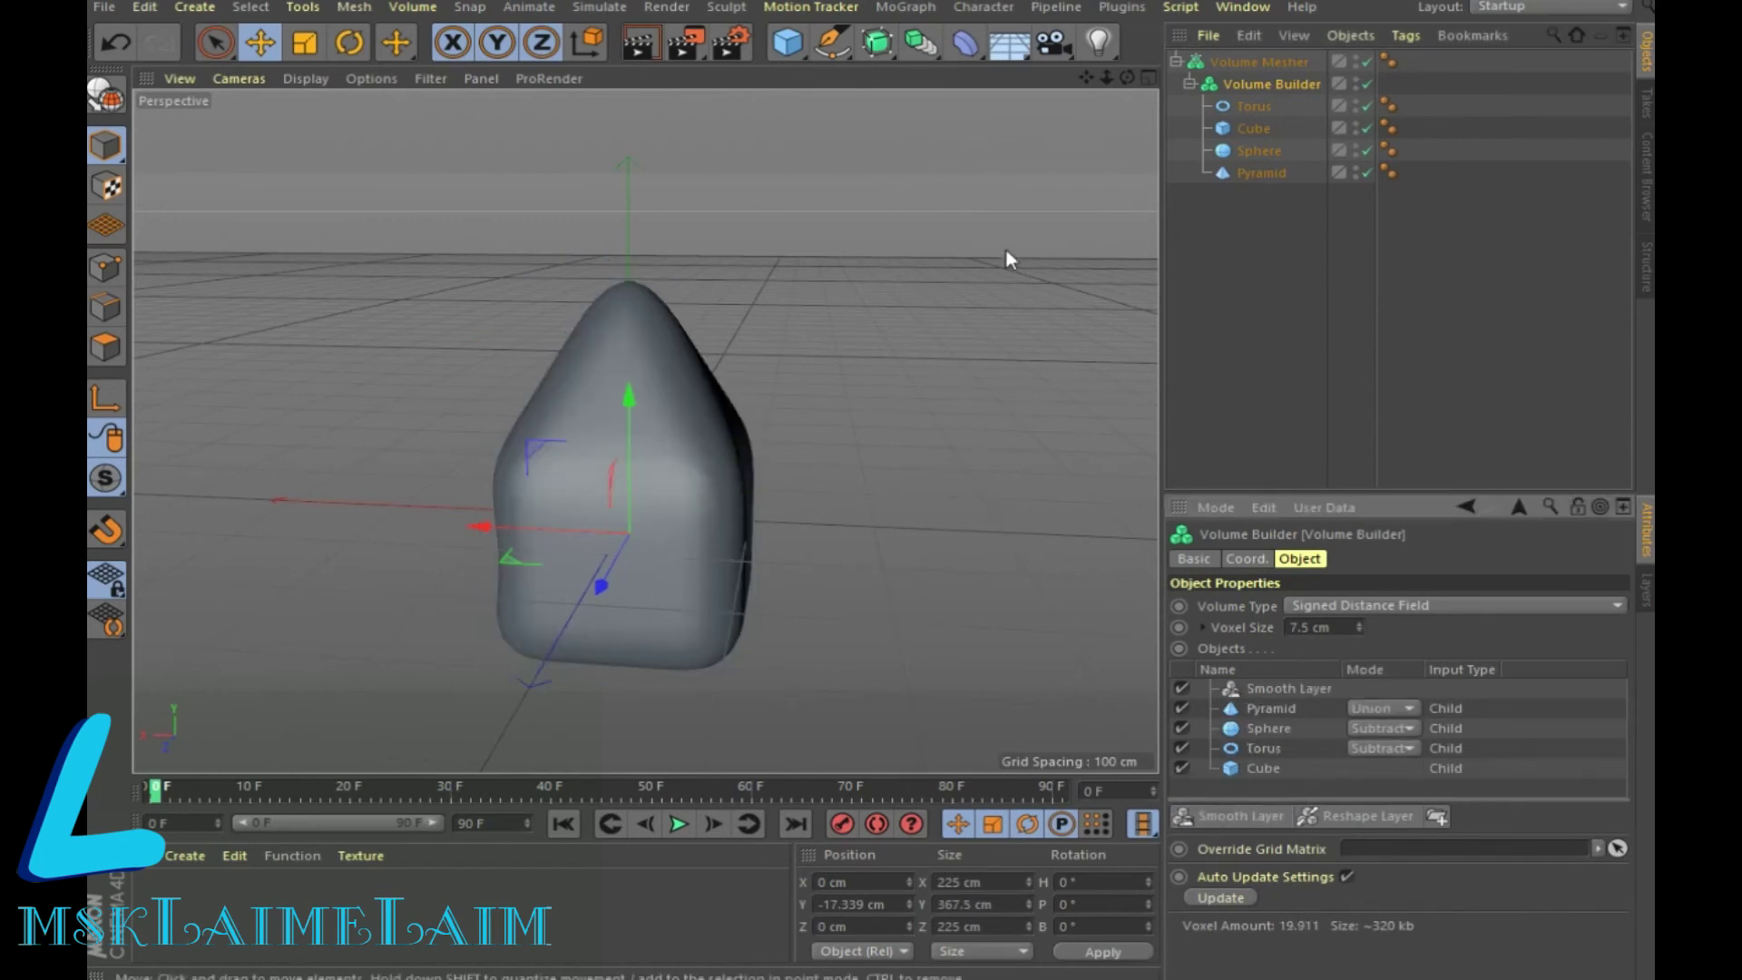
{"action": "left_click_drag", "start_coordinate": [1127, 78], "coordinate": [1100, 425]}
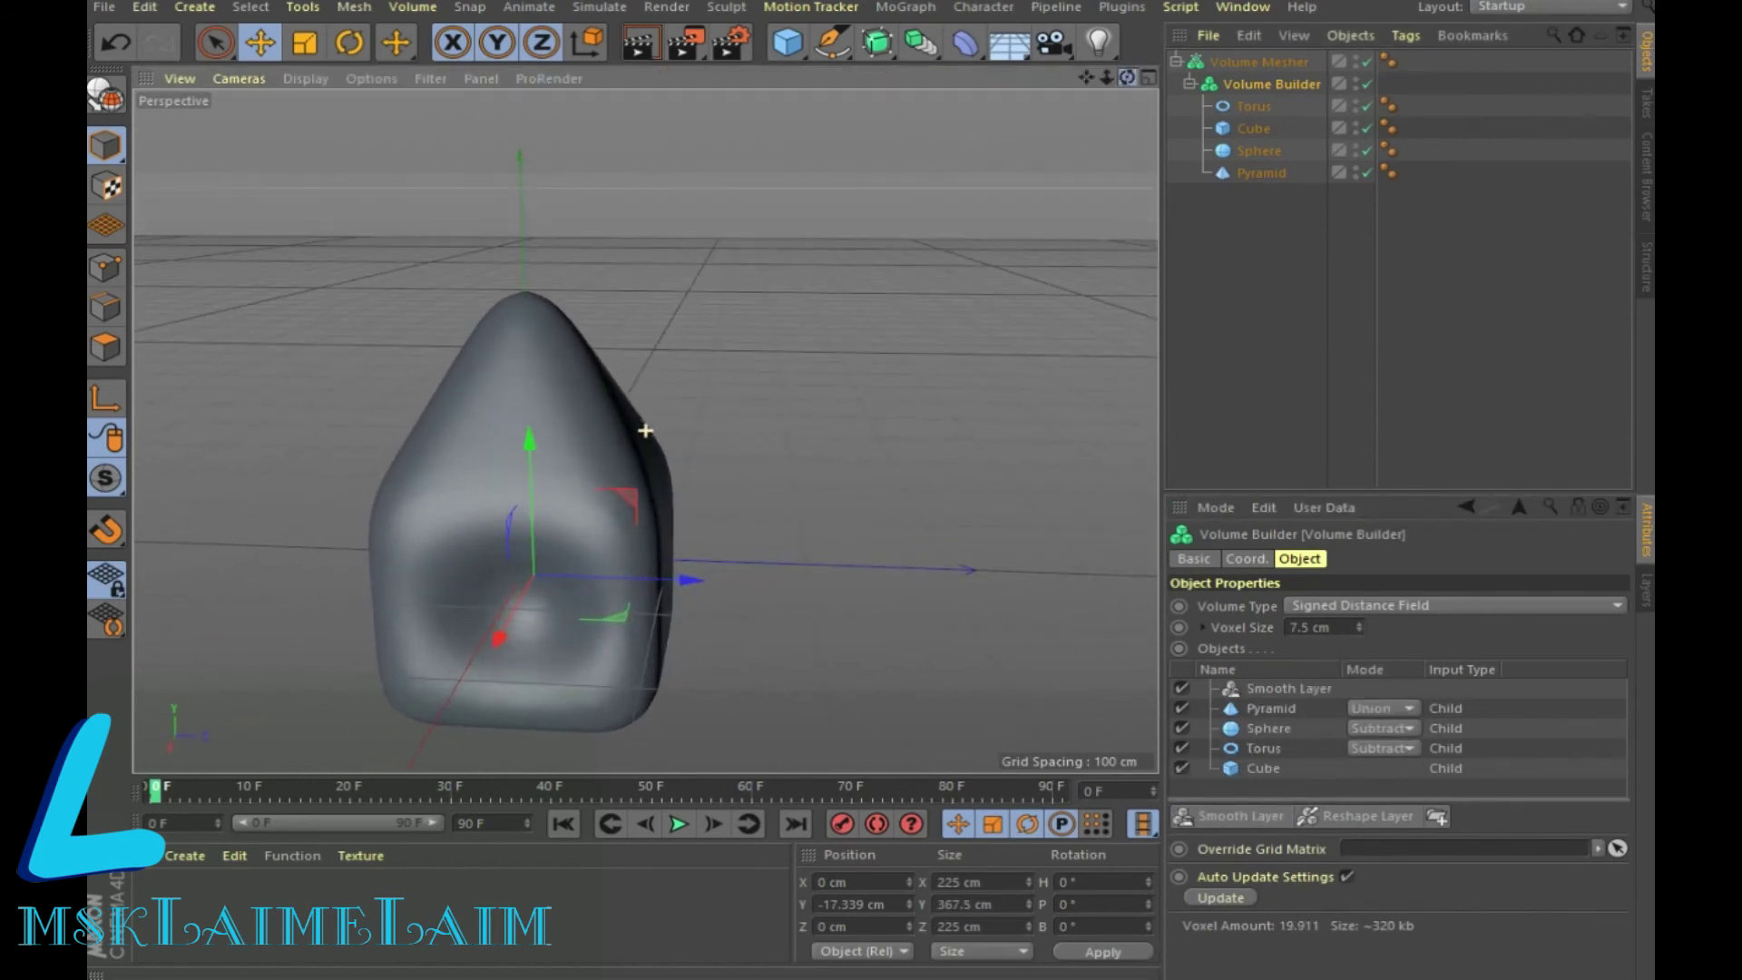
{"action": "left_click", "coordinate": [1270, 150]}
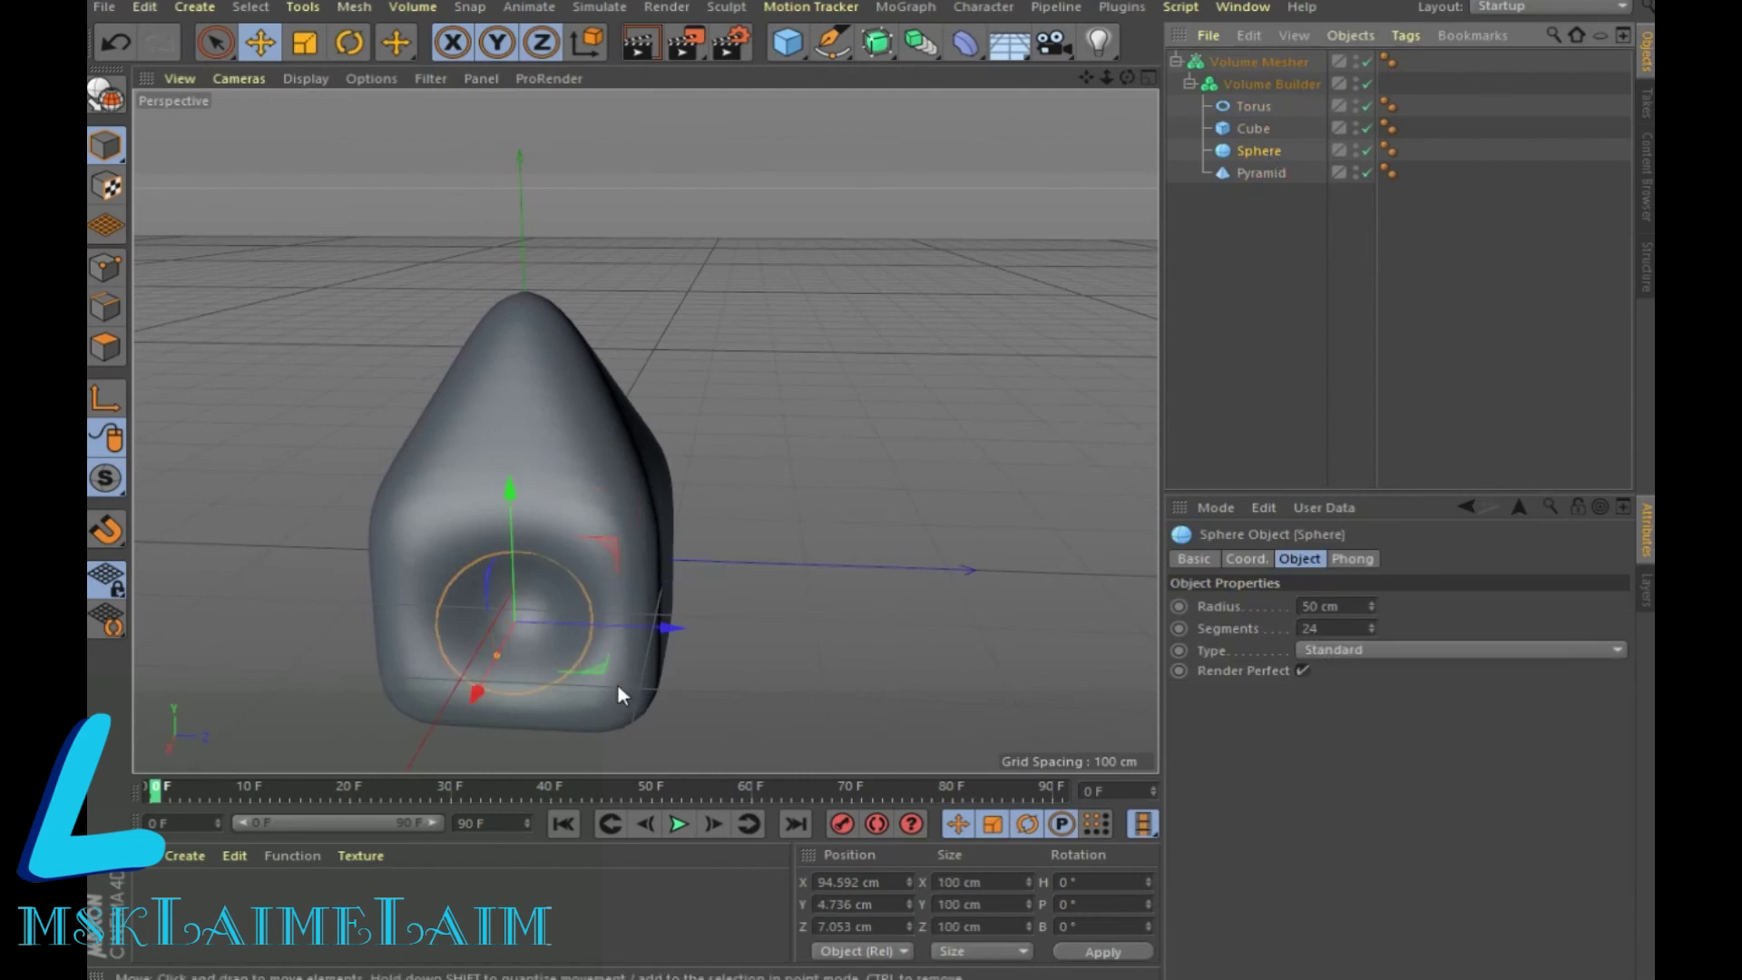
{"action": "left_click_drag", "start_coordinate": [1125, 80], "coordinate": [525, 439]}
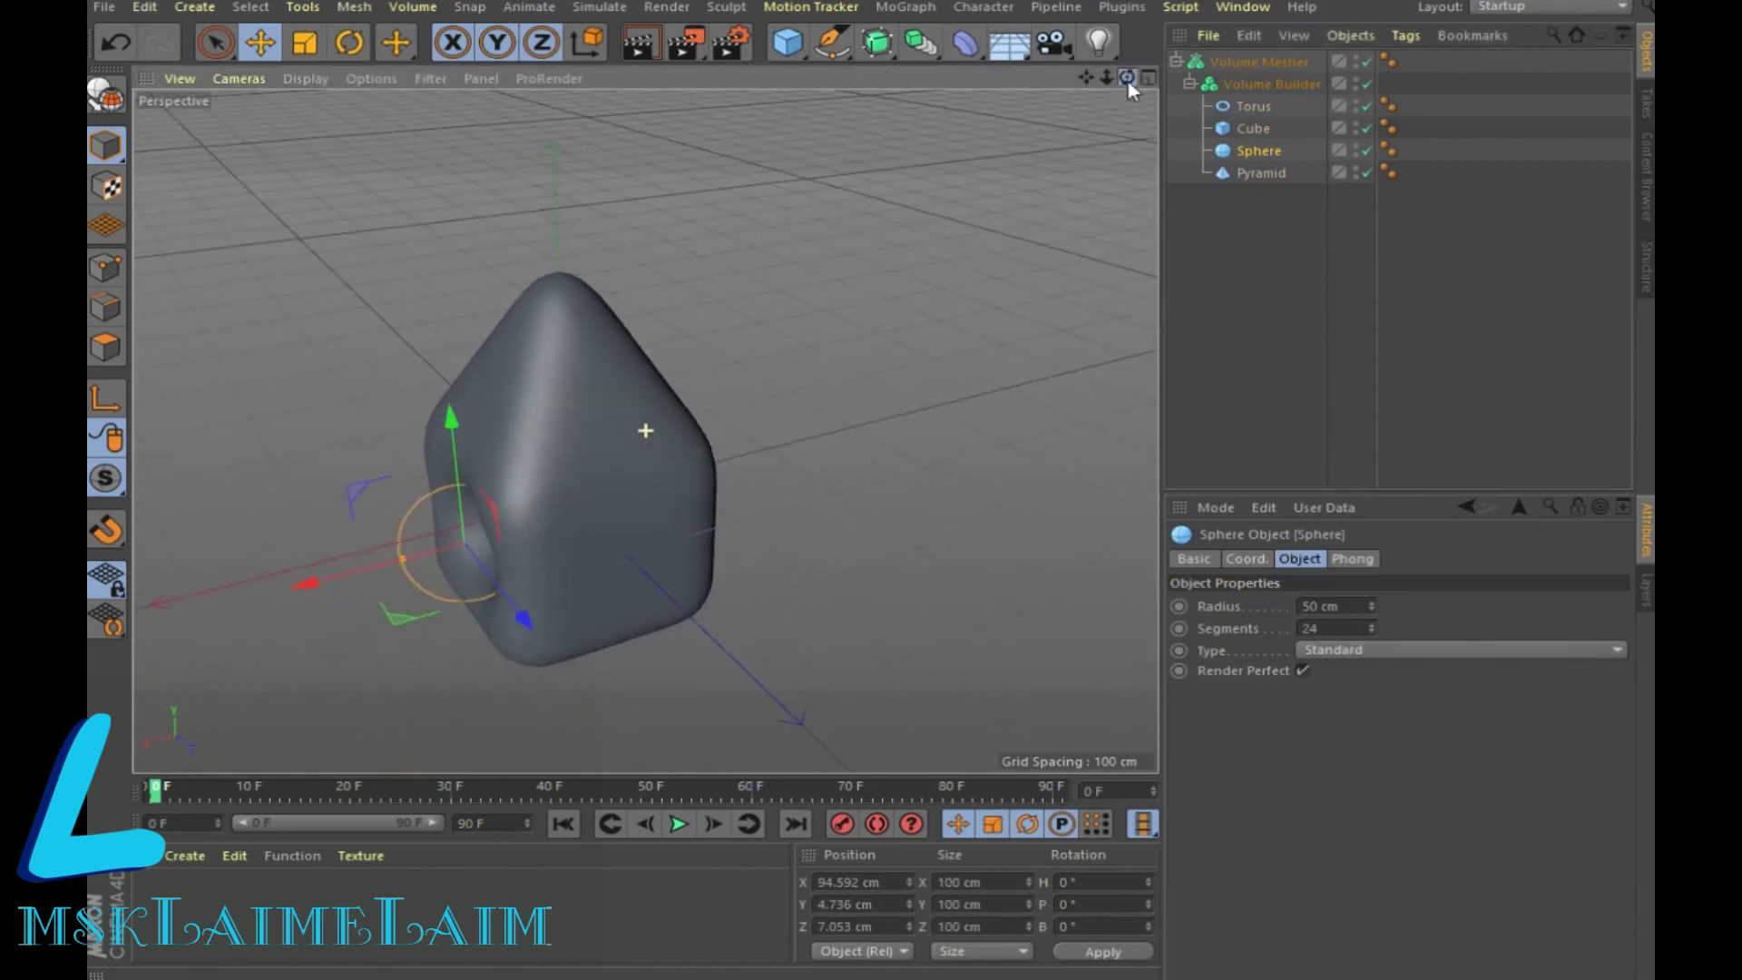
{"action": "left_click_drag", "start_coordinate": [325, 571], "coordinate": [356, 572]}
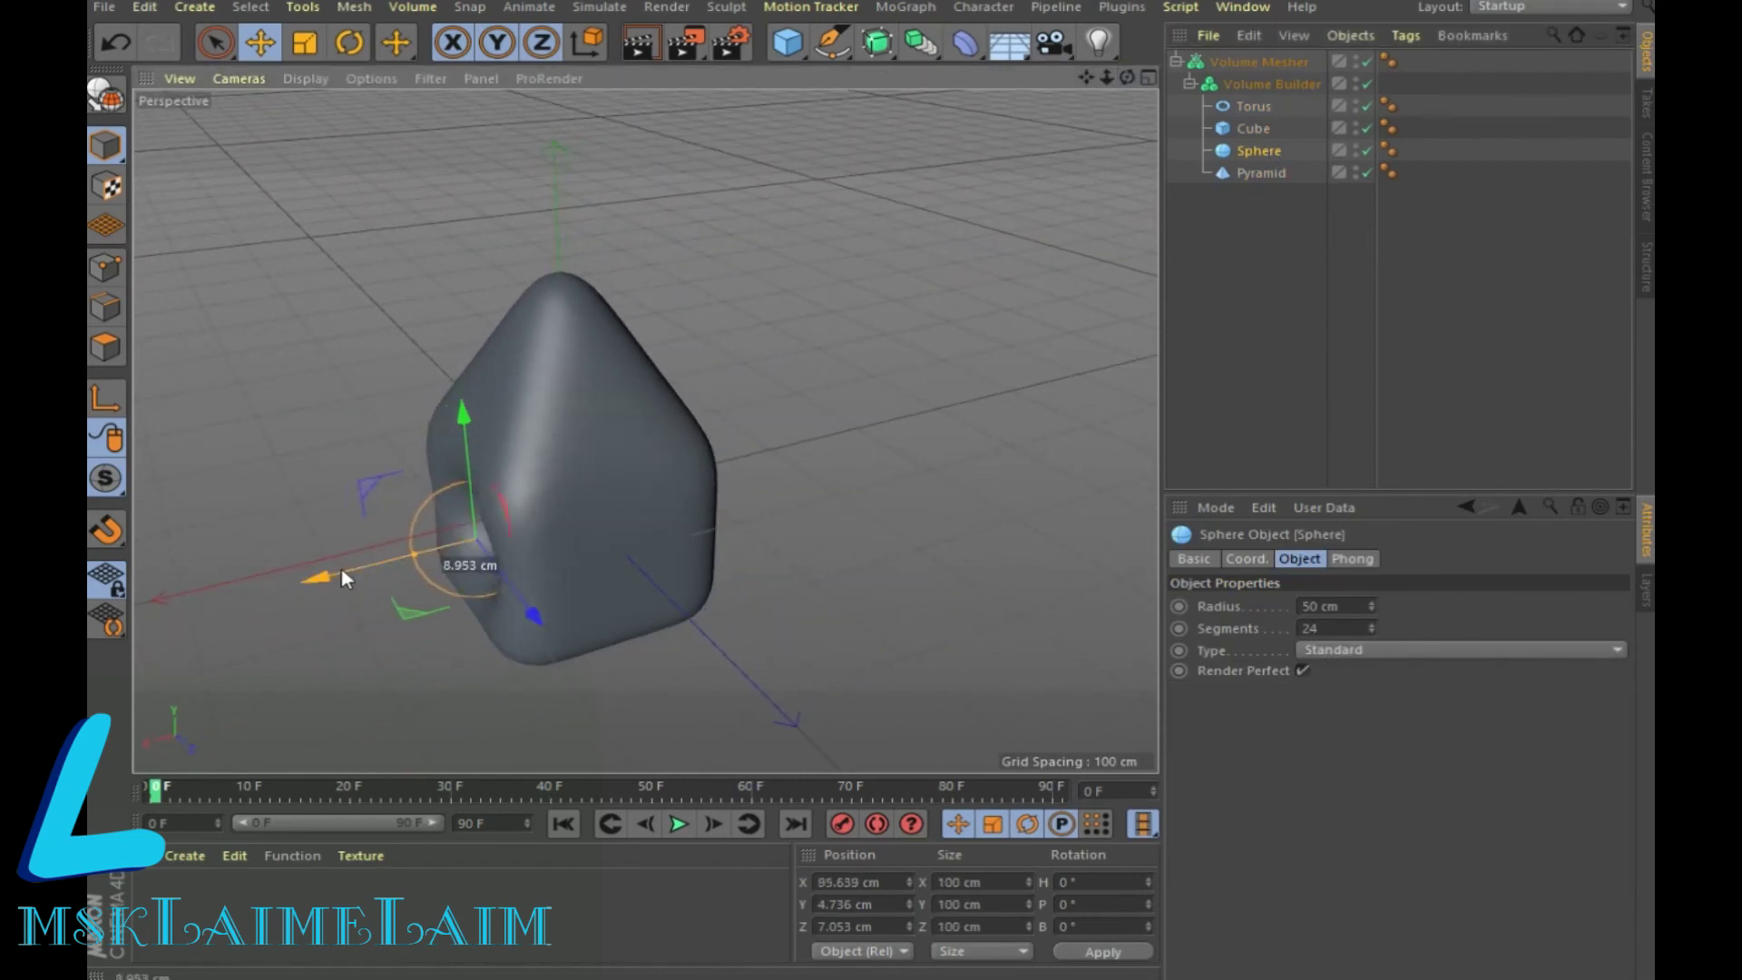
{"action": "left_click_drag", "start_coordinate": [1127, 78], "coordinate": [1082, 139]}
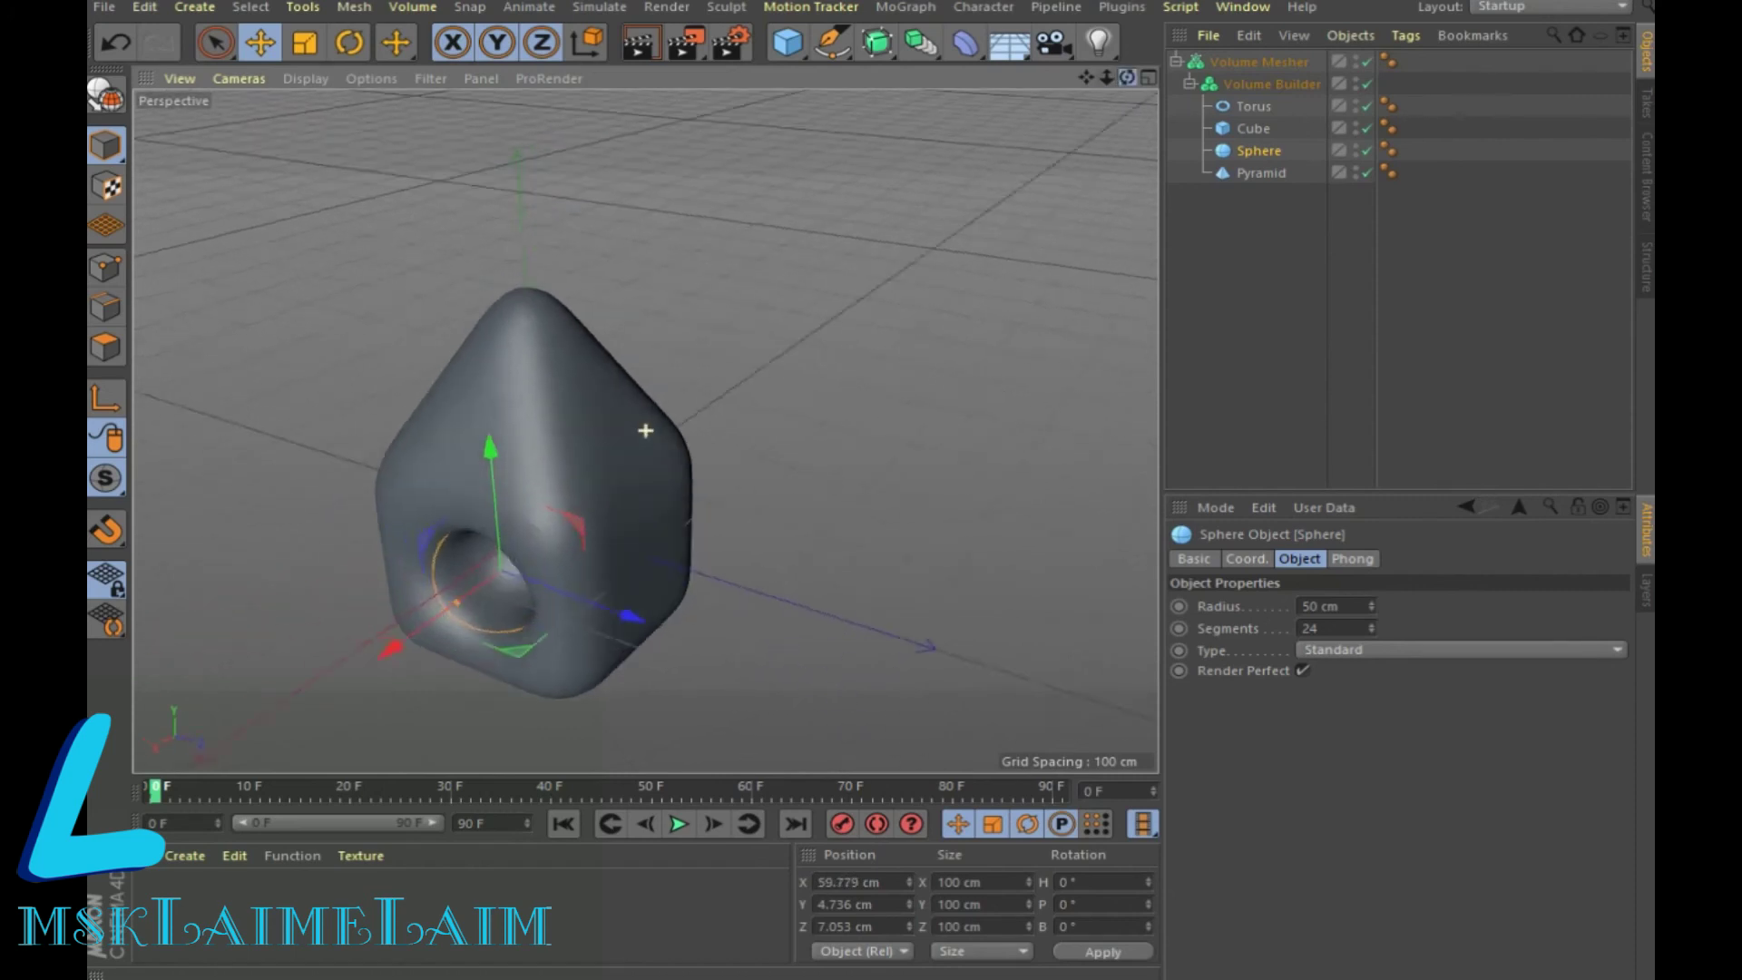